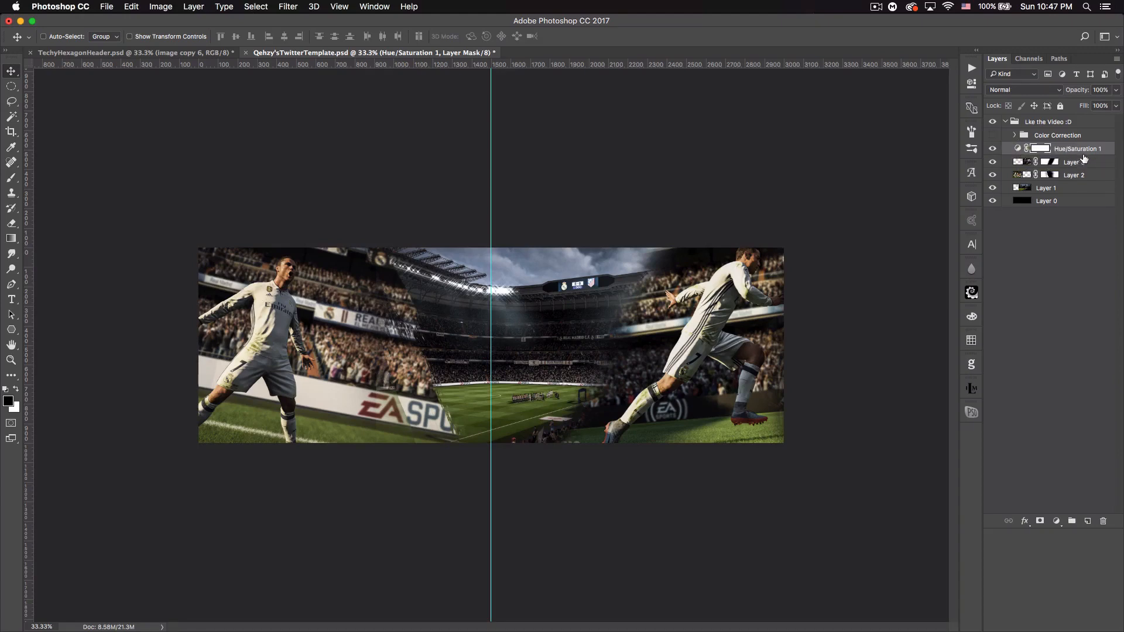
# - Examine the settings of the Hue/Saturation 1 adjustment layer
pyautogui.doubleClick(1019, 149)
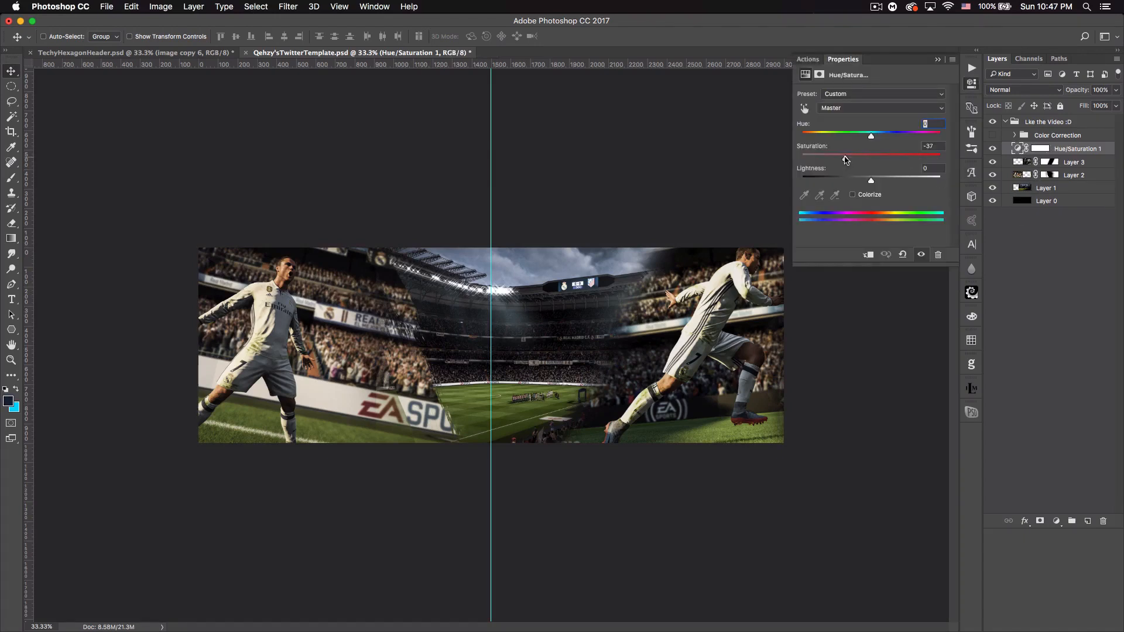
pyautogui.click(938, 60)
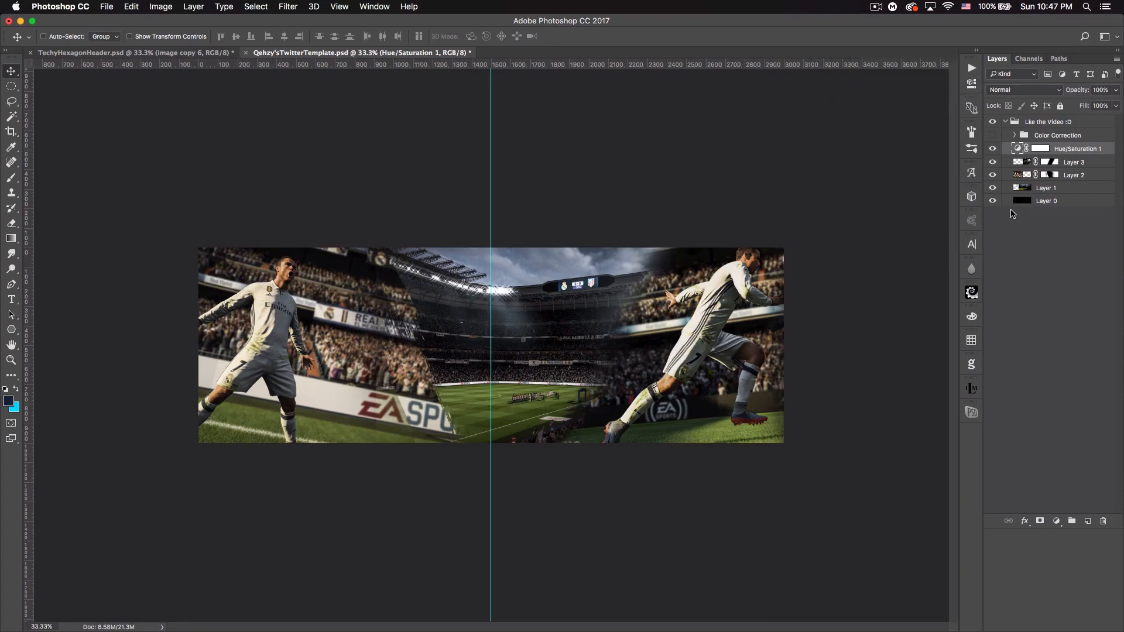
# - Add a Solid Color fill layer in blue #1d5289 above the Hue/Saturation 1 layer
pyautogui.click(1056, 521)
pyautogui.click(1059, 533)
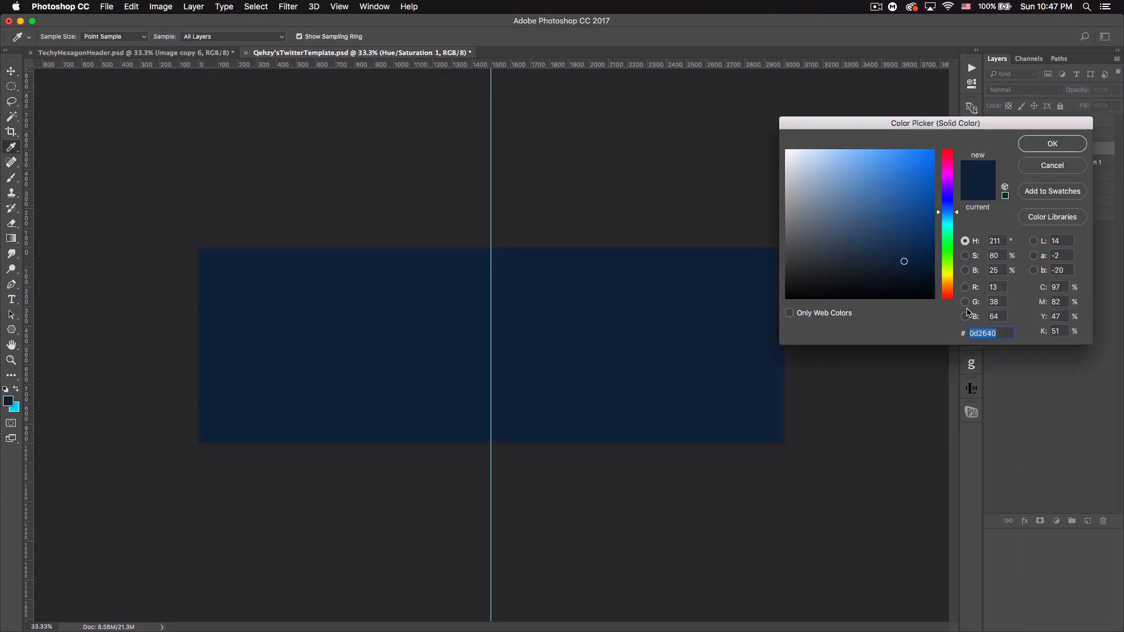
pyautogui.write('1')
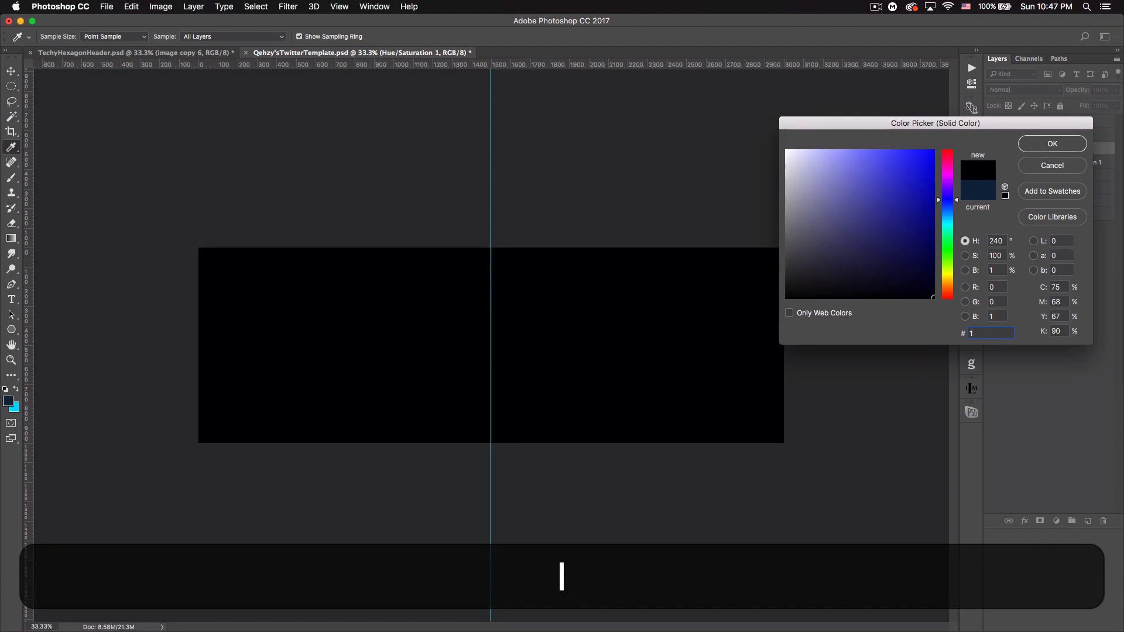
pyautogui.write('d5289')
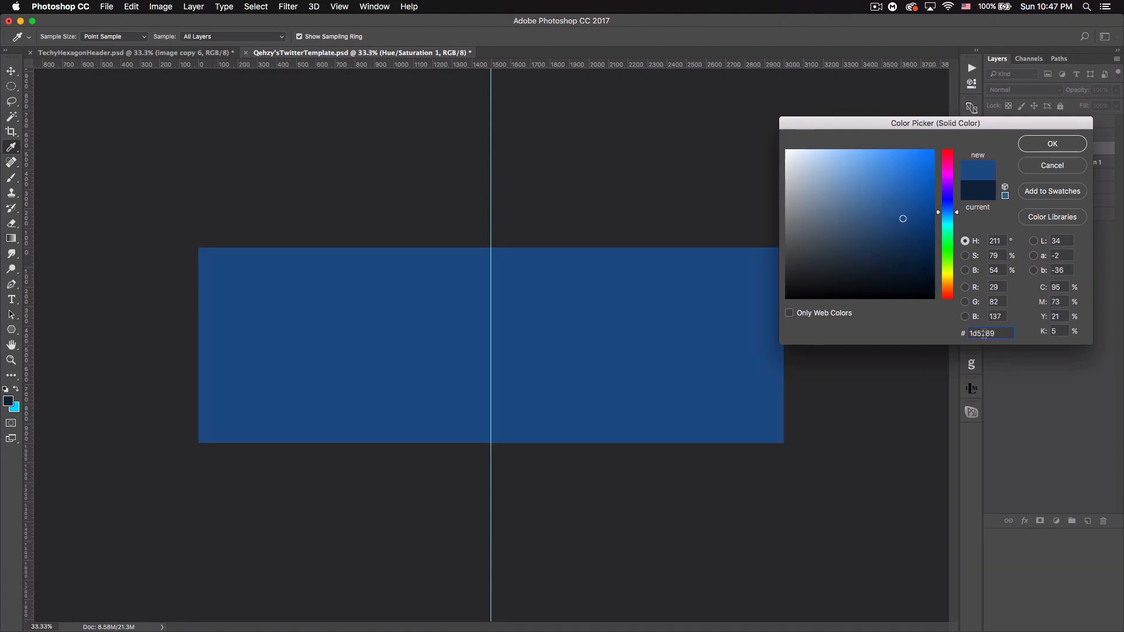
pyautogui.click(1052, 144)
# - Set the blue fill layer's blend mode to Lighten and its opacity to 89%
pyautogui.click(1016, 89)
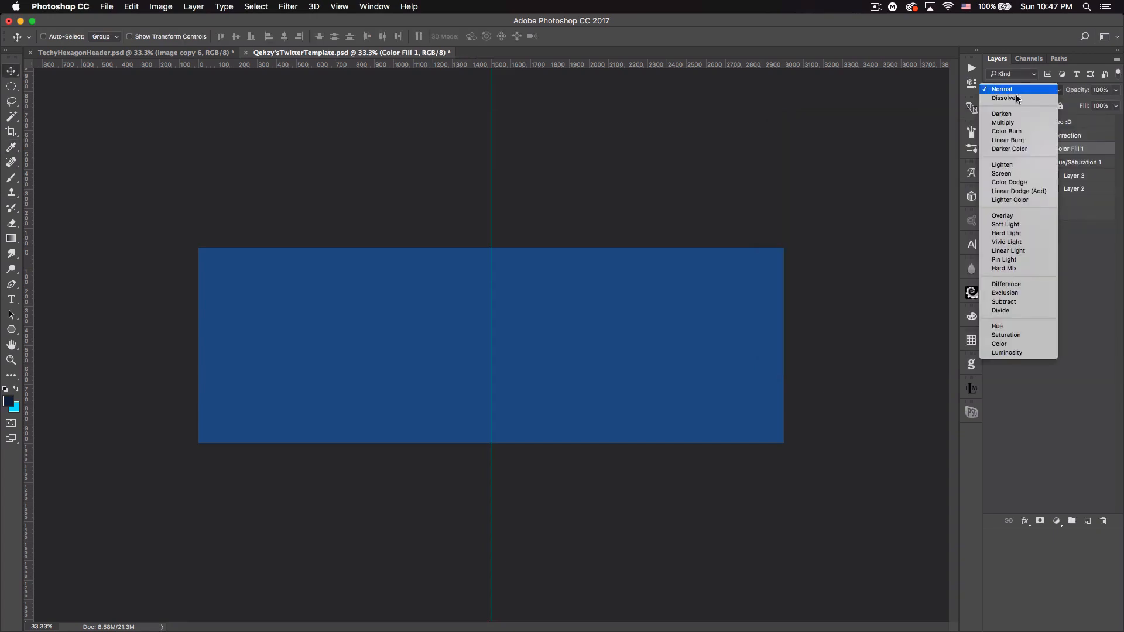
pyautogui.click(1014, 164)
pyautogui.click(1101, 91)
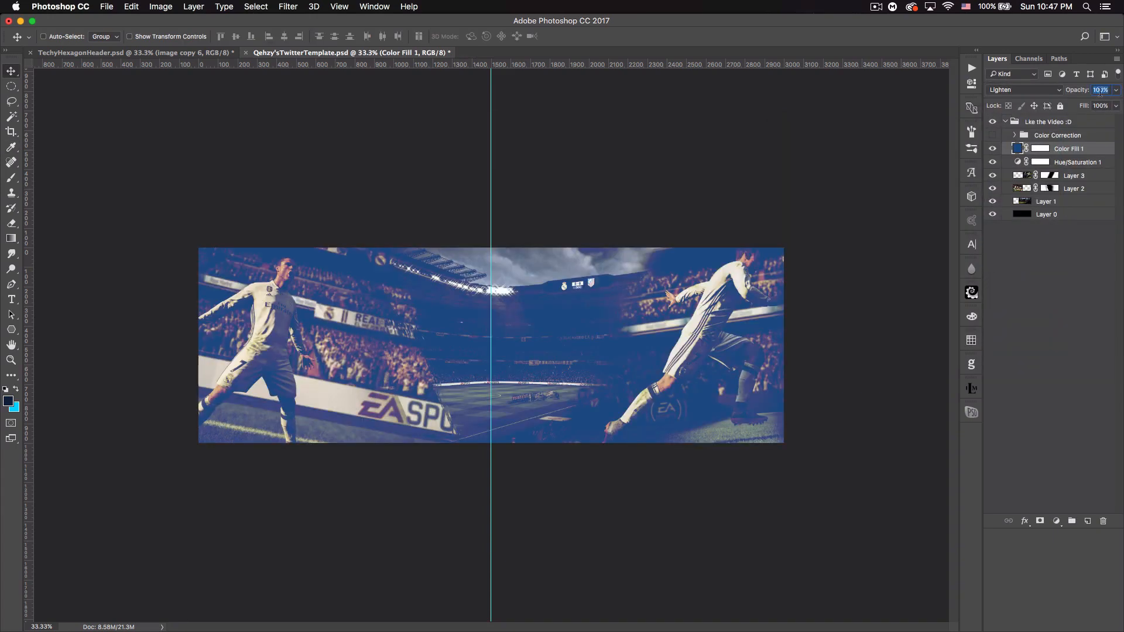
pyautogui.write('85')
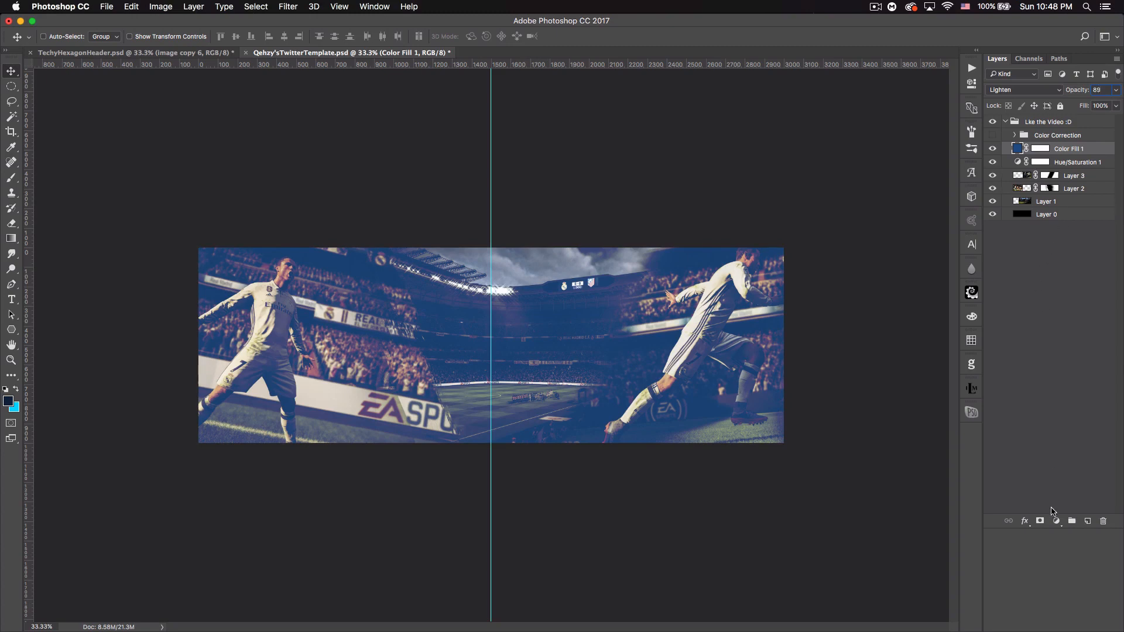
# - Add a black Solid Color fill layer above the blue fill layer
pyautogui.click(1057, 521)
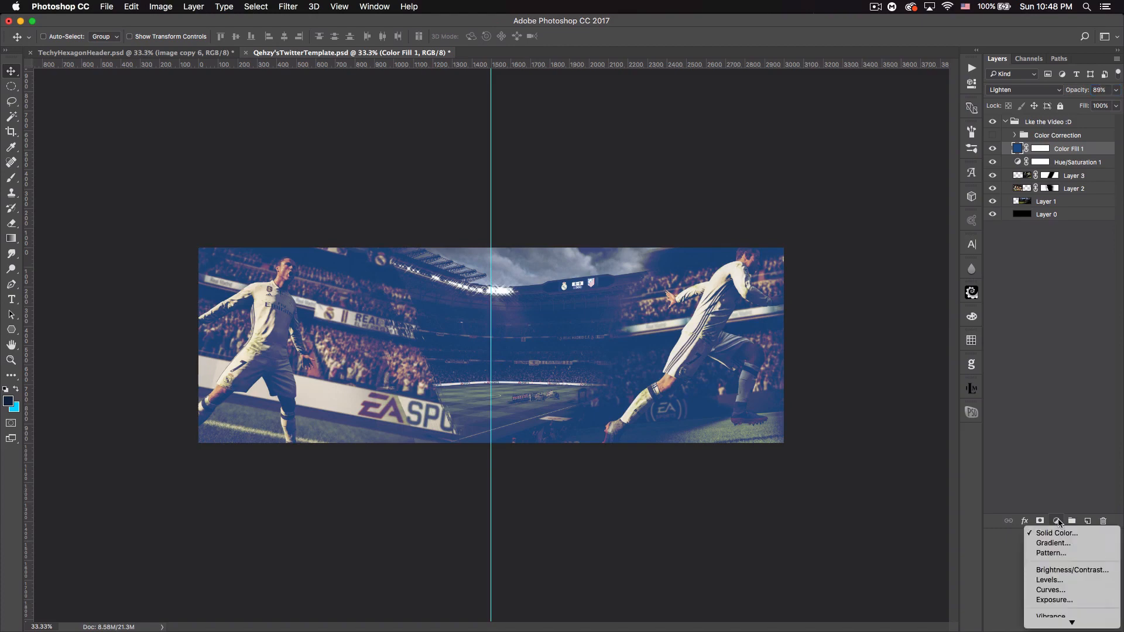
pyautogui.click(1054, 533)
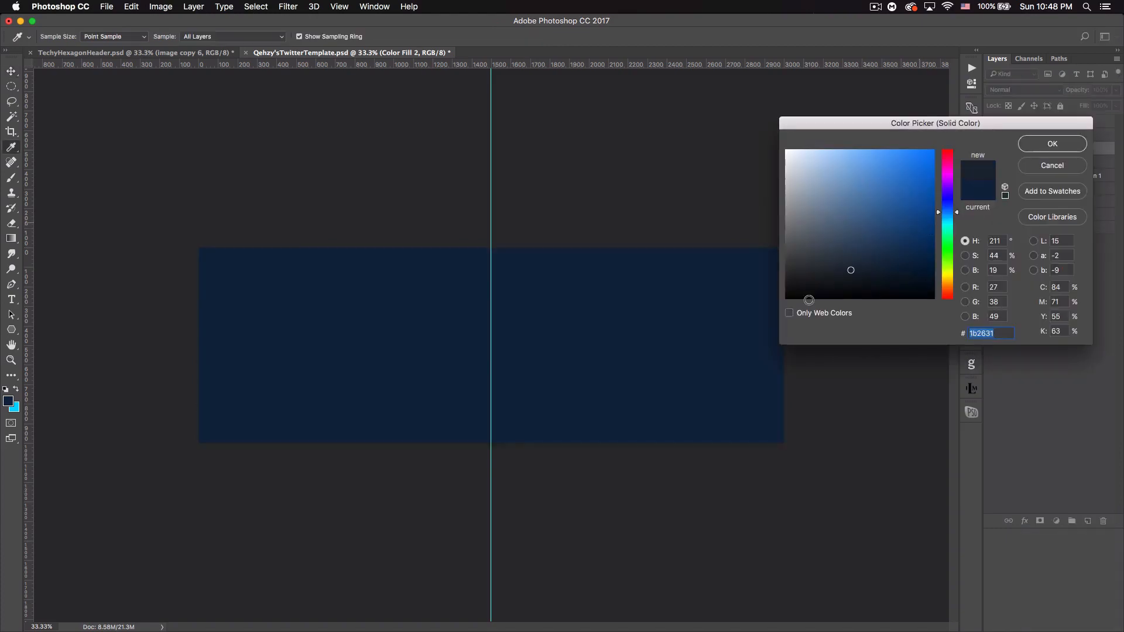
pyautogui.click(786, 298)
pyautogui.click(1067, 144)
# - Set the black fill layer's blend mode to Overlay and its opacity to 47%
pyautogui.click(1025, 89)
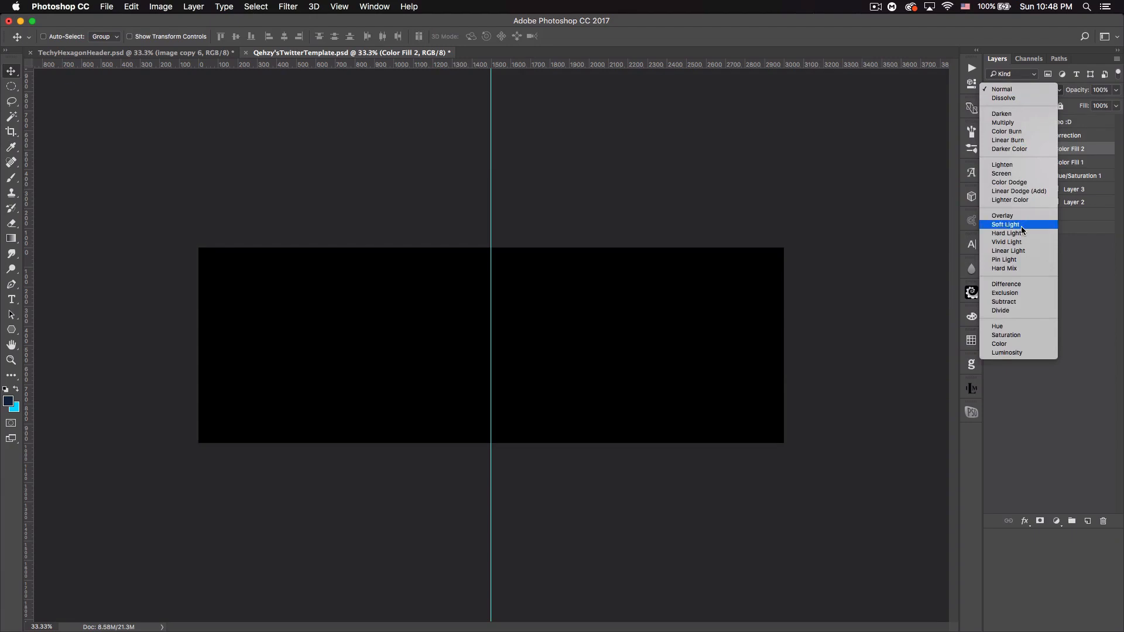
pyautogui.click(1021, 216)
pyautogui.click(1101, 90)
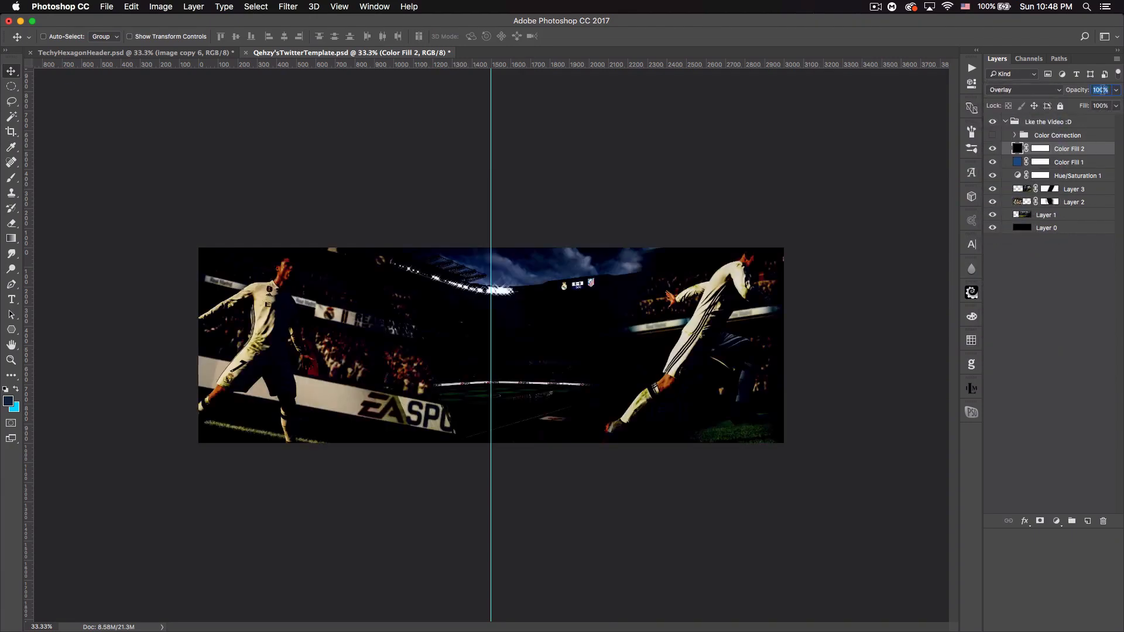
pyautogui.write('47')
pyautogui.press('Return')
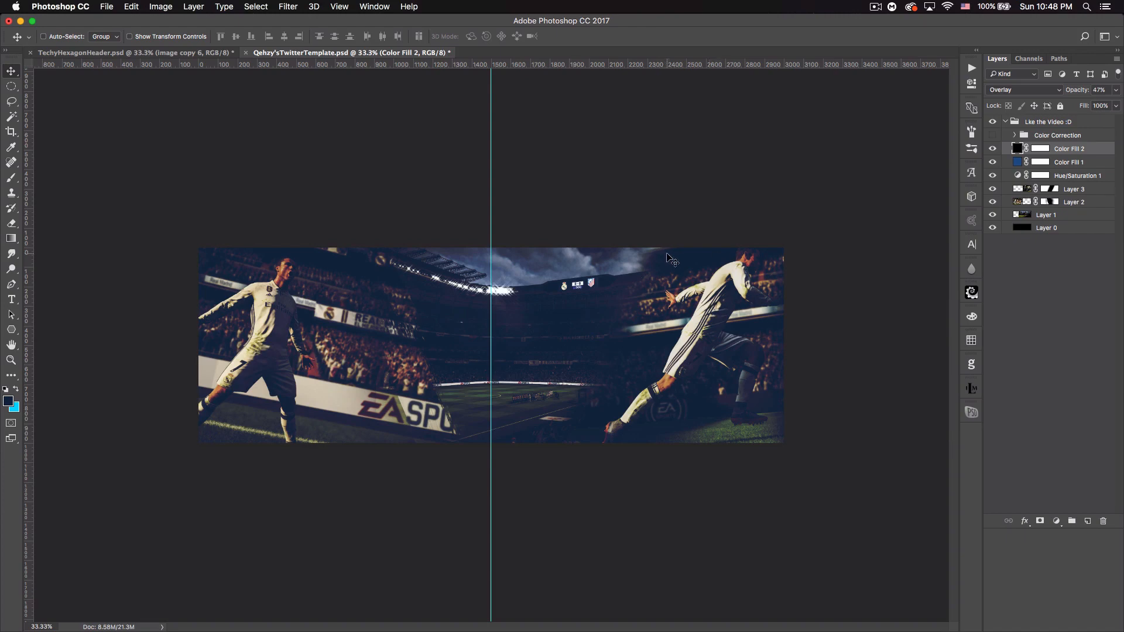
# - Duplicate the layers from Color Fill 1 down to Layer 0 and merge the copies into one layer
pyautogui.click(1064, 164)
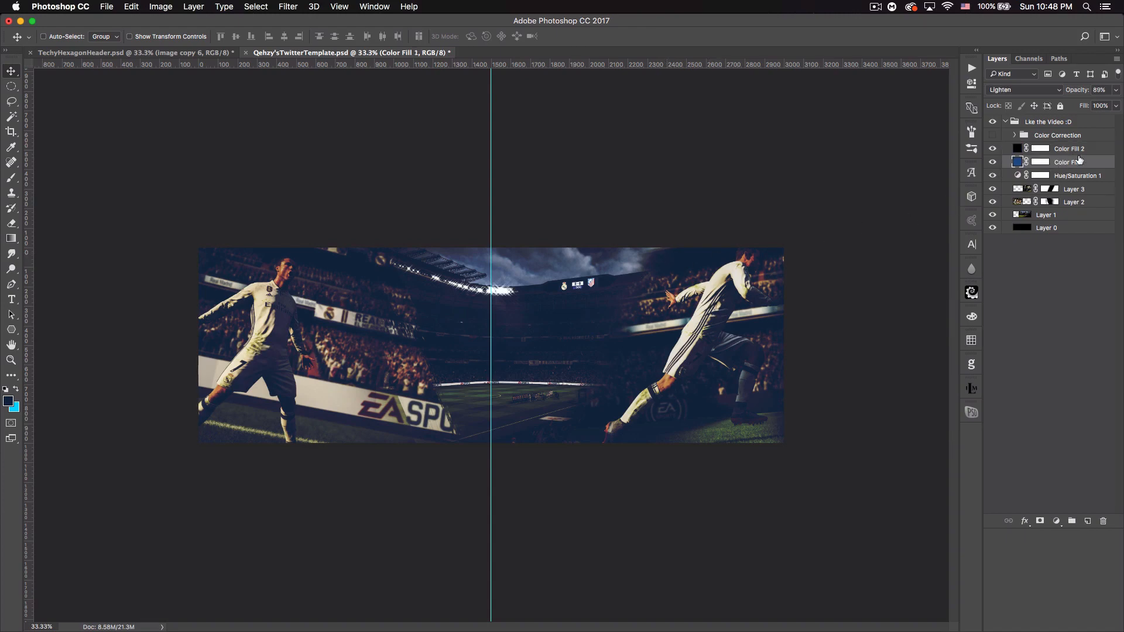
pyautogui.keyDown('shift'); pyautogui.click(1076, 228); pyautogui.keyUp('shift')
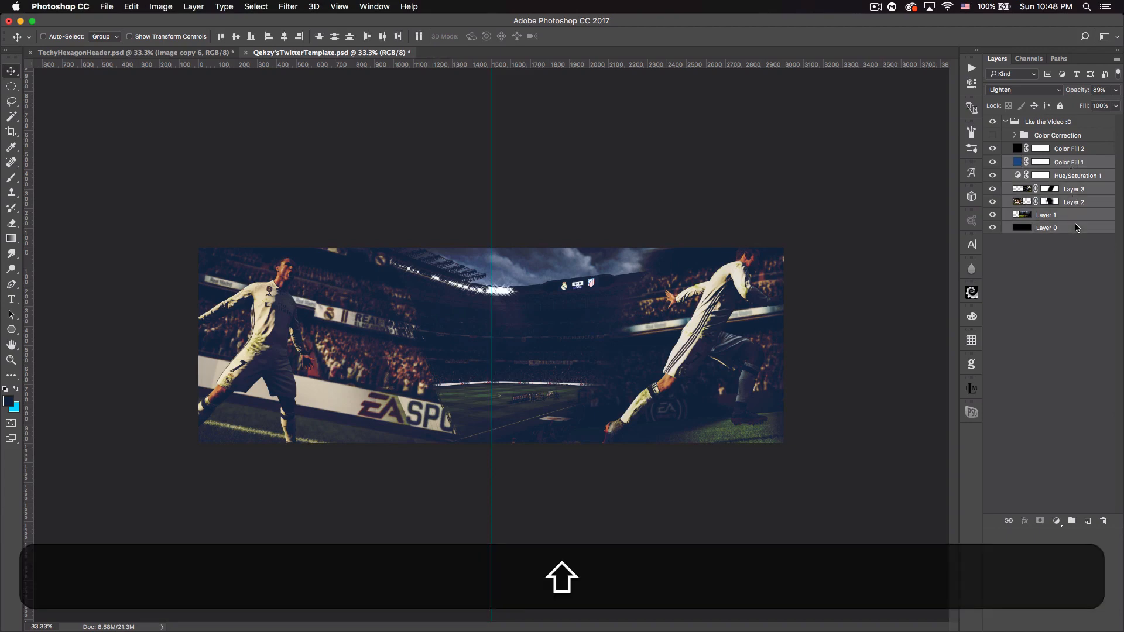
pyautogui.press('super+j')
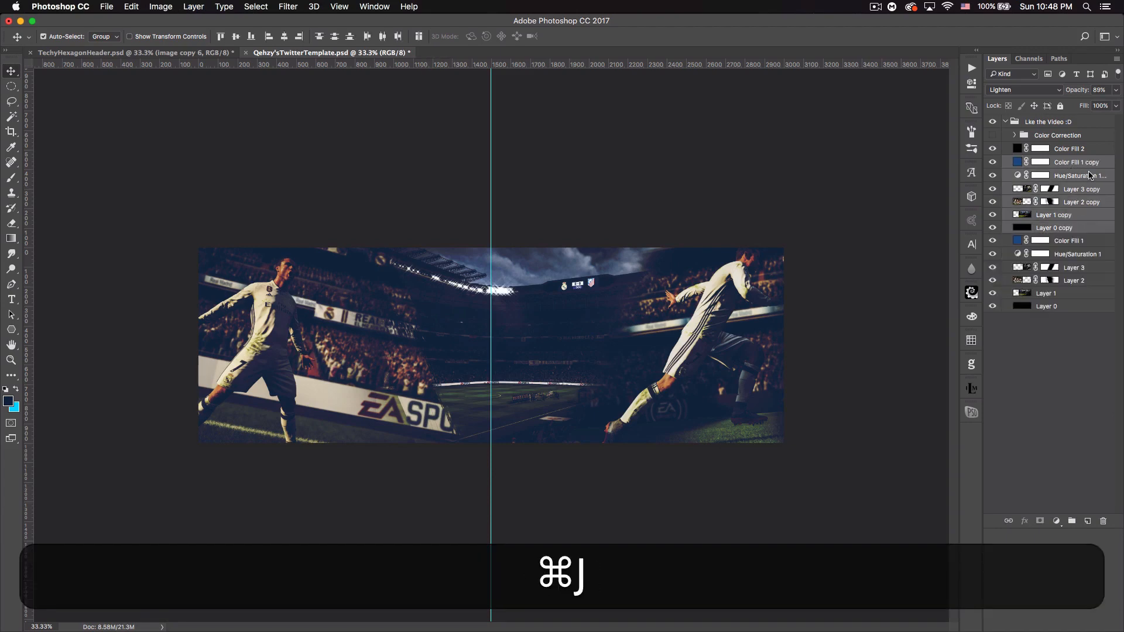
pyautogui.press('super+e')
# - Rename the merged layer as image
pyautogui.doubleClick(1046, 162)
pyautogui.write('image')
pyautogui.press('Return')
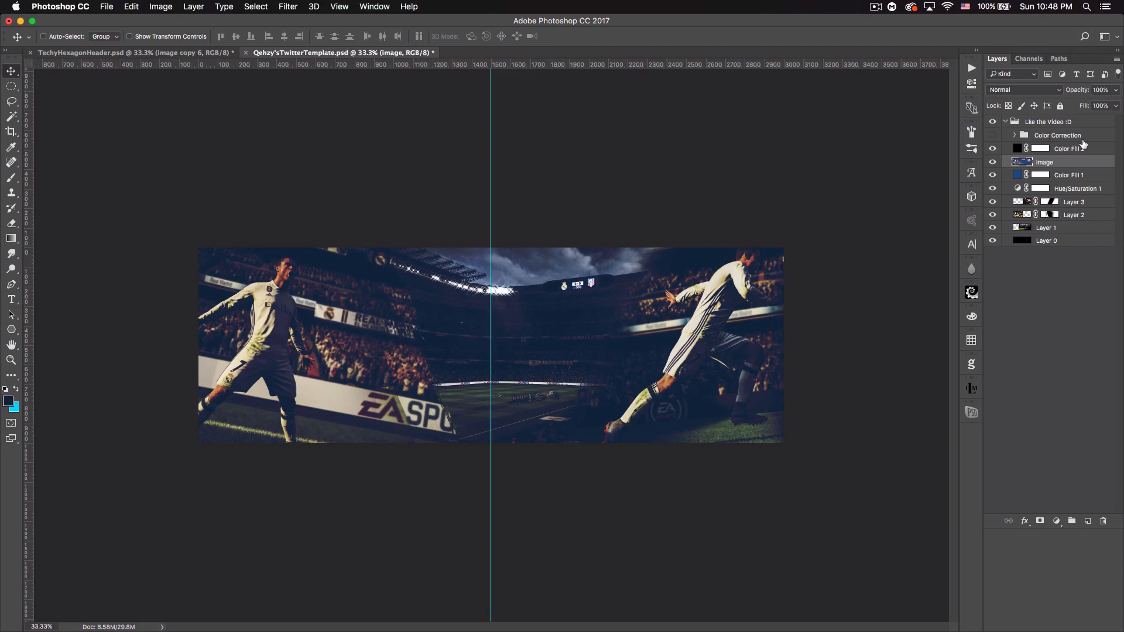
# - Make Color Fill 2 the active layer and activate the Polygon tool for a six-sided shape
pyautogui.click(1076, 151)
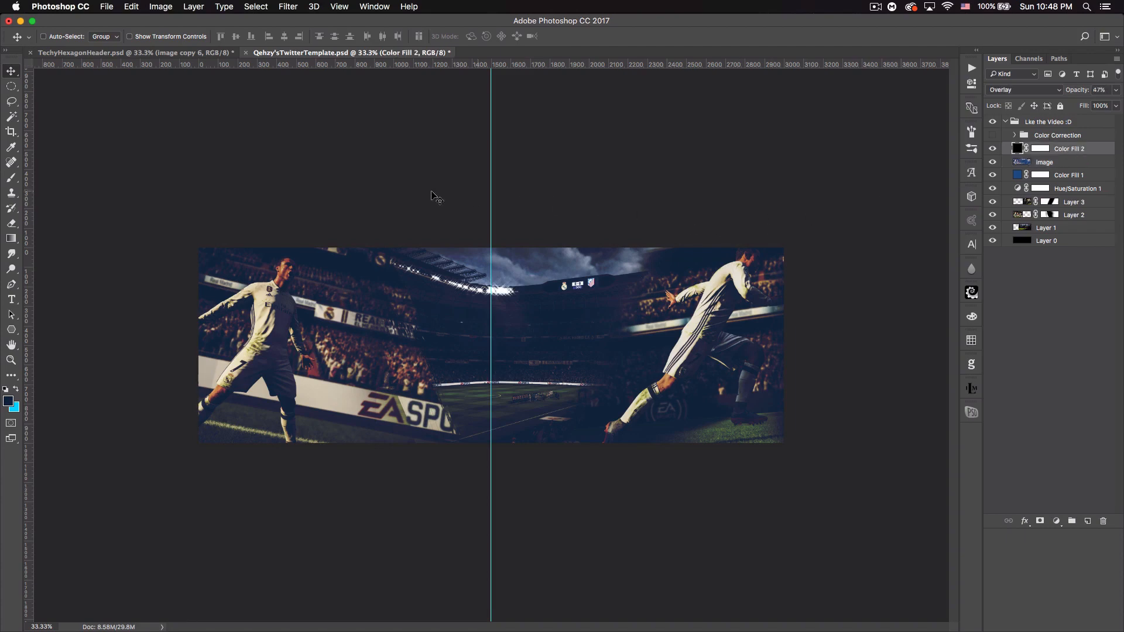
pyautogui.click(11, 330)
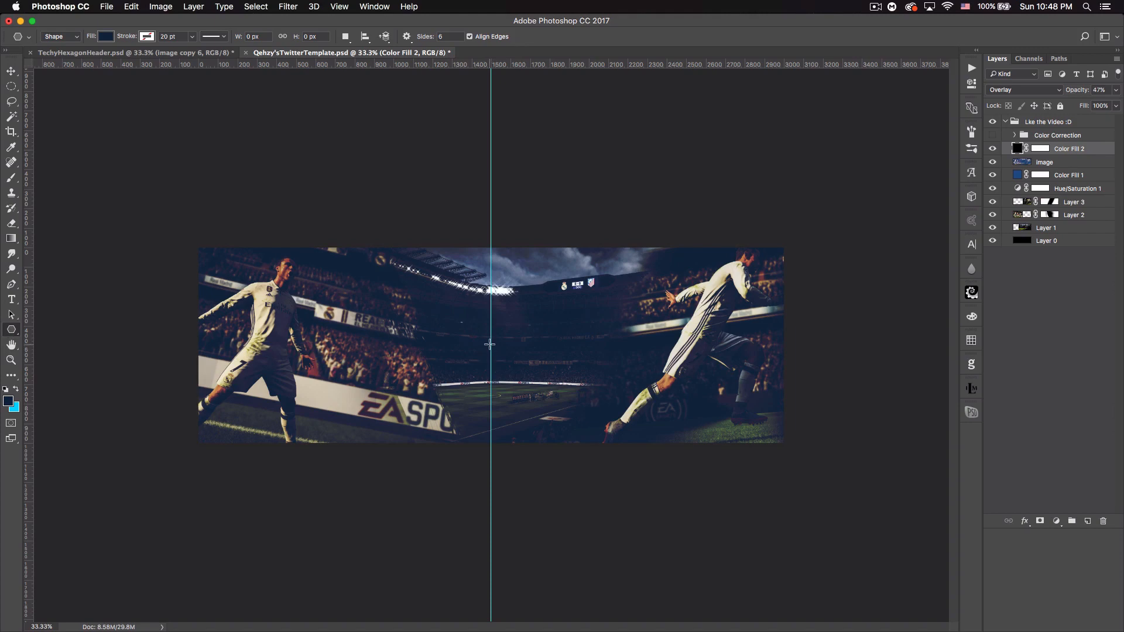
pyautogui.click(12, 330)
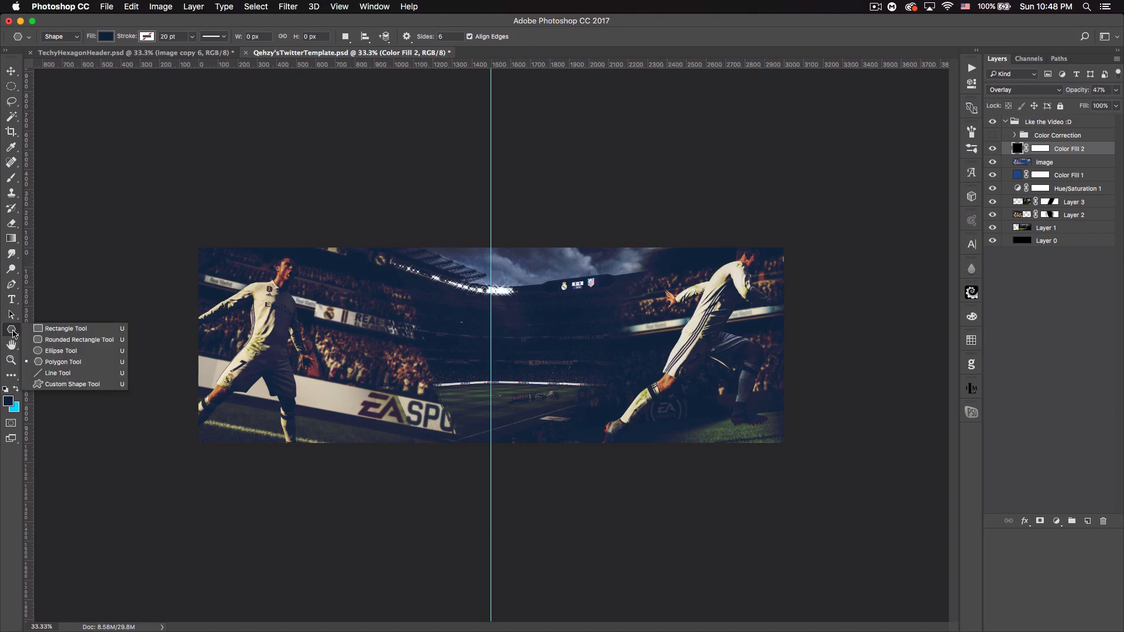
pyautogui.click(64, 363)
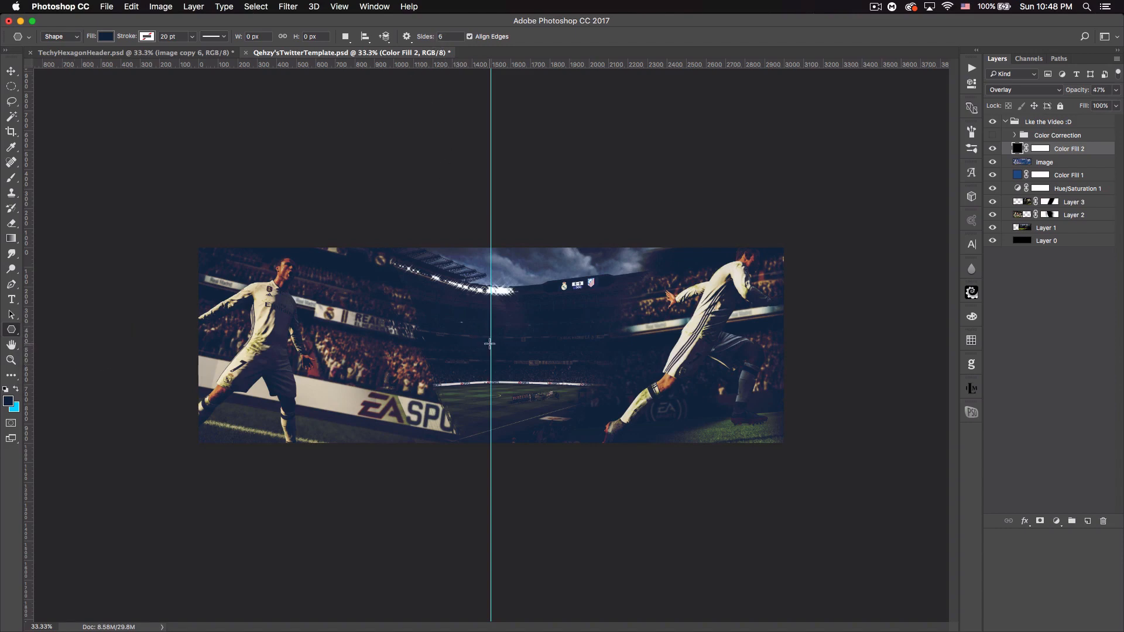
pyautogui.press('super+h')
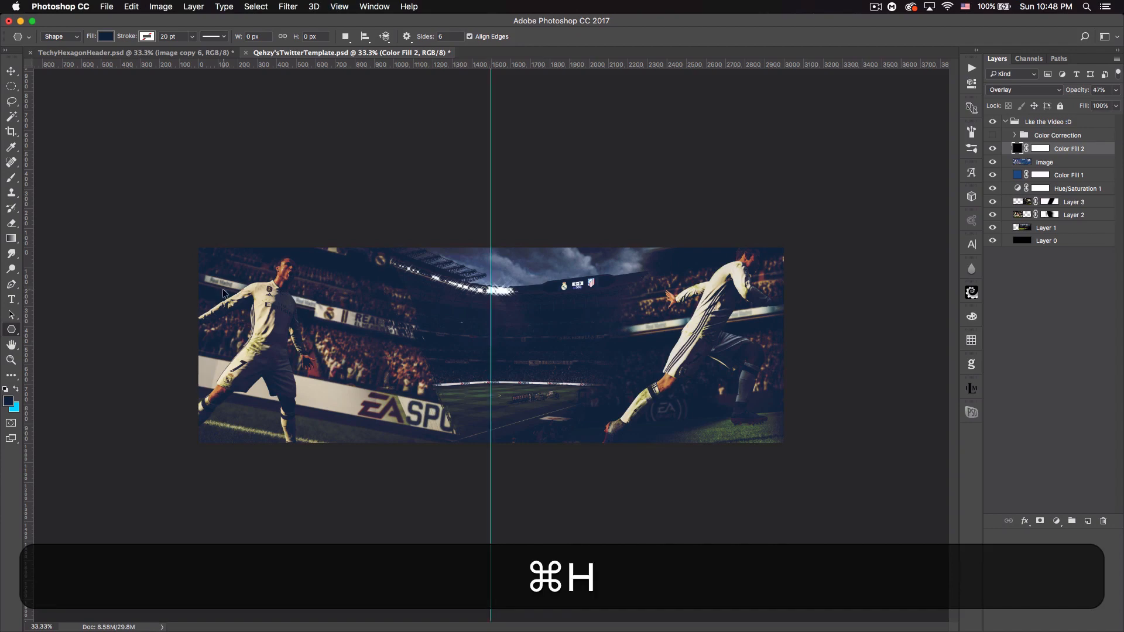
pyautogui.press('super+r')
pyautogui.press('super+r')
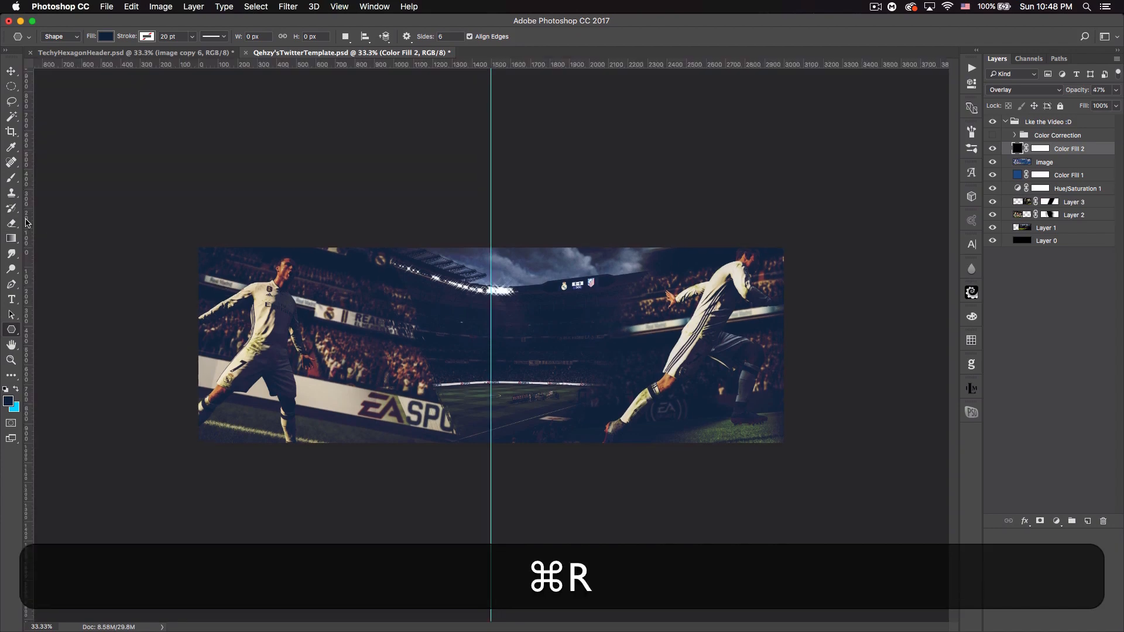
pyautogui.moveTo(31, 225); pyautogui.dragTo(478, 243)
pyautogui.press('super+z')
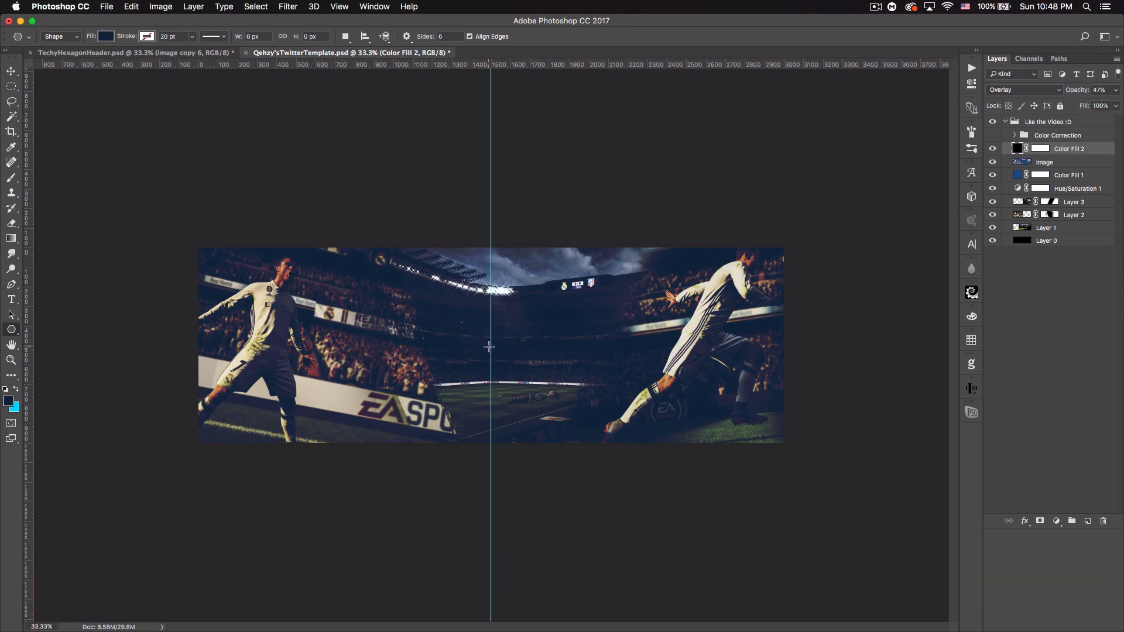
# - Draw a large hexagon outward from the centre guide and scale it to about 87%, centred near X 1638 px, Y 557 px
pyautogui.moveTo(491, 341)
pyautogui.mouseDown()
pyautogui.moveTo(611, 429)
pyautogui.moveTo(727, 488)
pyautogui.moveTo(781, 545)
pyautogui.moveTo(732, 575)
pyautogui.moveTo(573, 592)
pyautogui.moveTo(751, 591)
pyautogui.moveTo(832, 467)
pyautogui.moveTo(789, 474)
pyautogui.mouseUp()
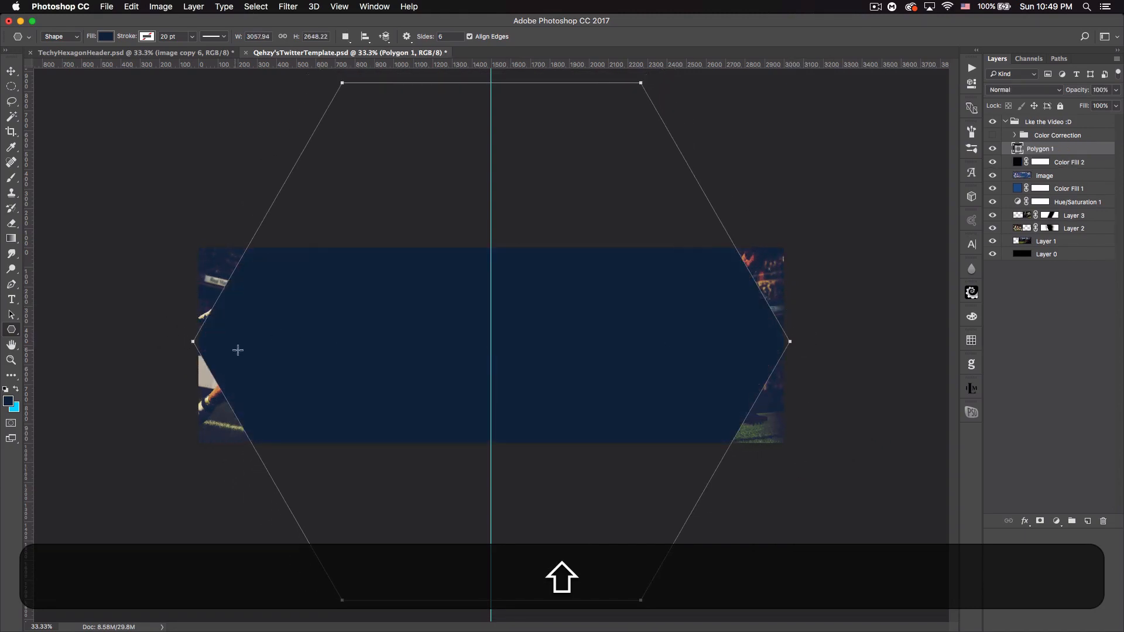
pyautogui.click(11, 71)
pyautogui.hotkey('ctrl', 't')
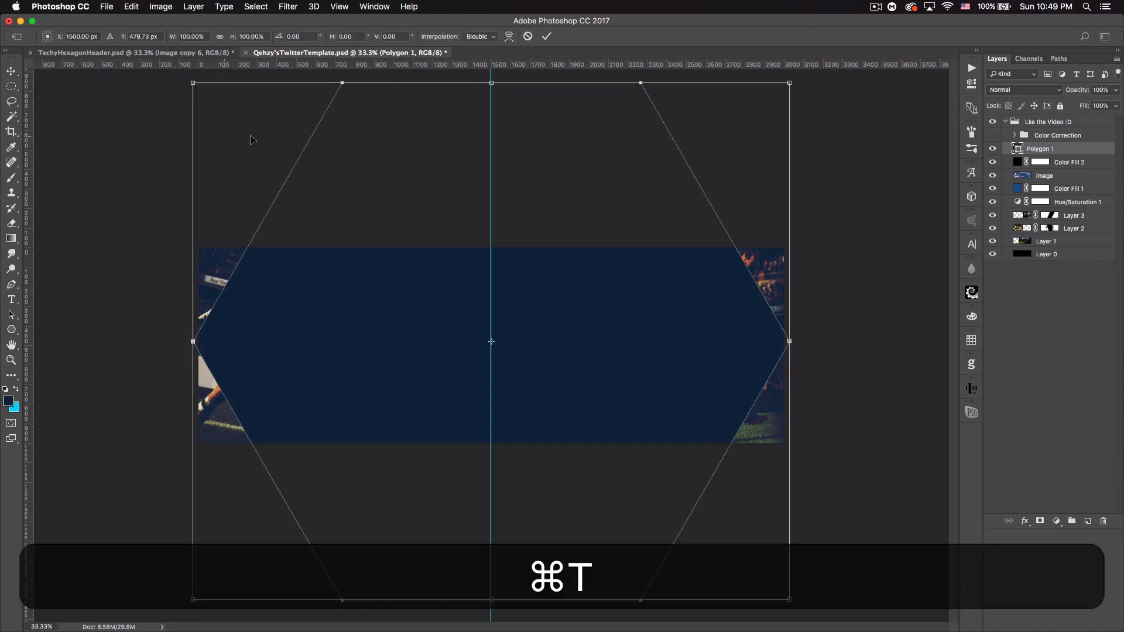
pyautogui.moveTo(193, 83); pyautogui.dragTo(238, 121)
pyautogui.moveTo(598, 350); pyautogui.dragTo(595, 336)
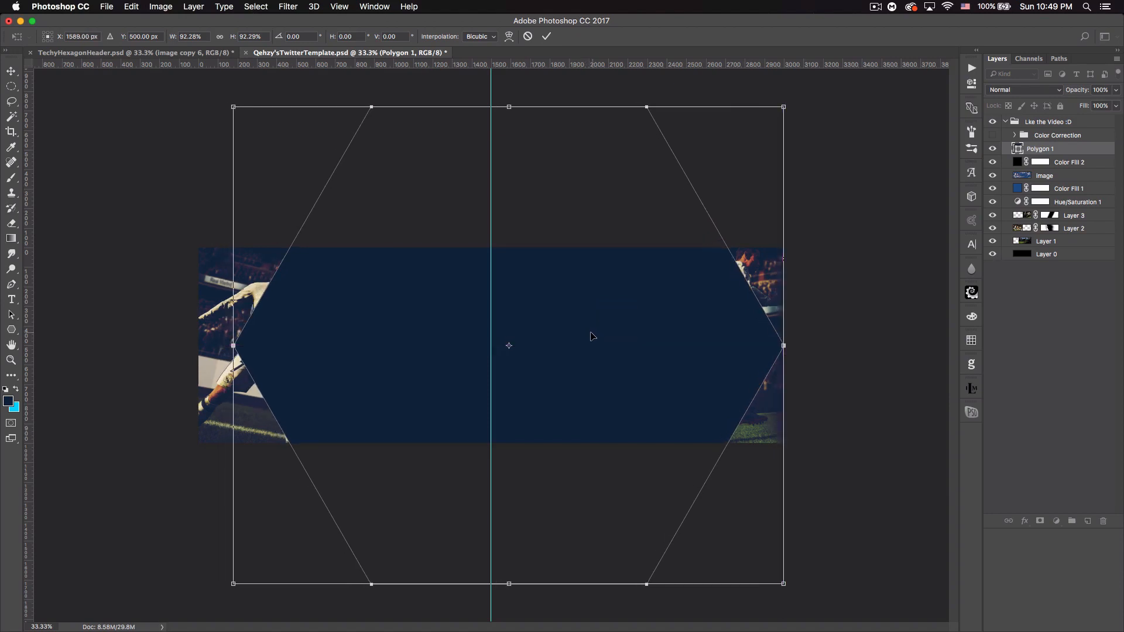
pyautogui.moveTo(233, 107); pyautogui.dragTo(267, 130)
pyautogui.moveTo(625, 313); pyautogui.dragTo(614, 310)
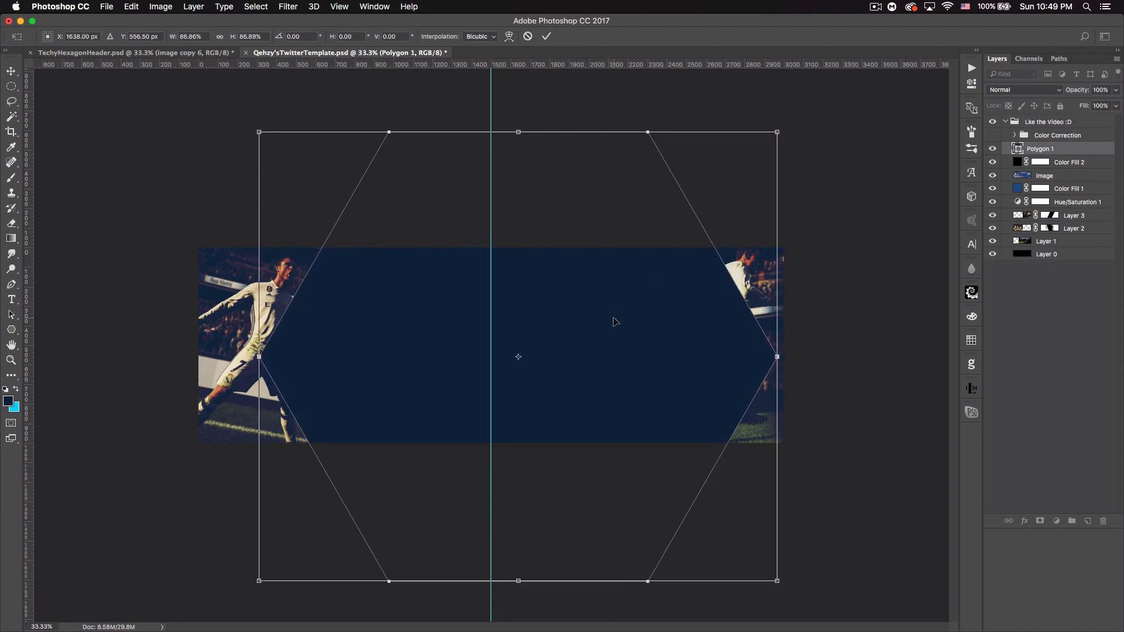
pyautogui.press('Return')
# - Change the hexagon's fill colour to white, #ffffff
pyautogui.doubleClick(1017, 149)
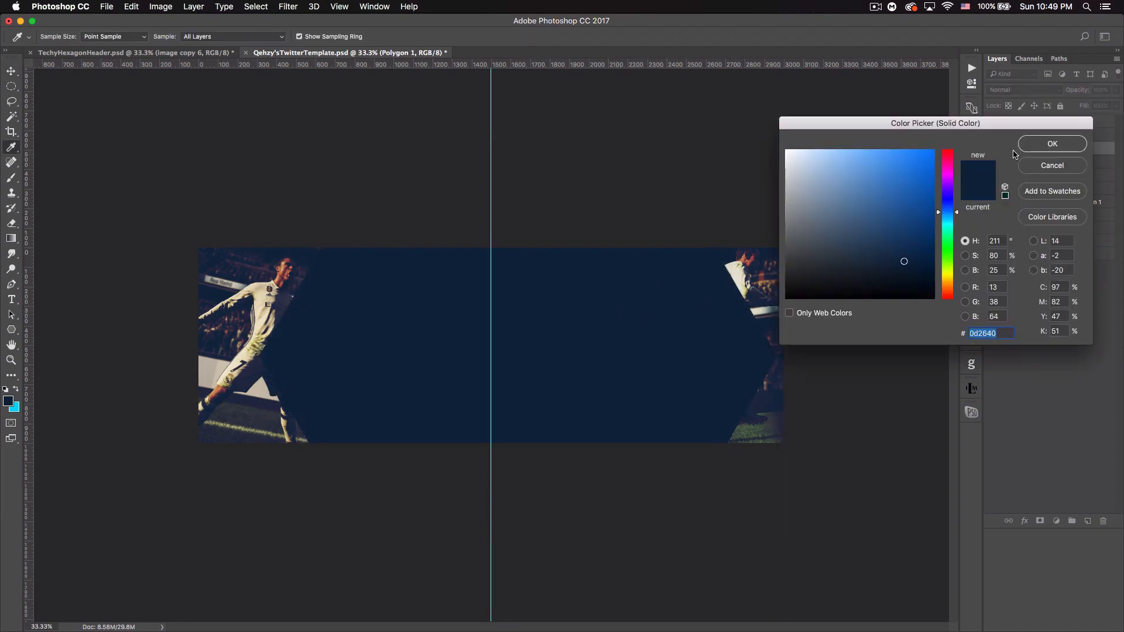
pyautogui.moveTo(849, 167); pyautogui.dragTo(743, 133)
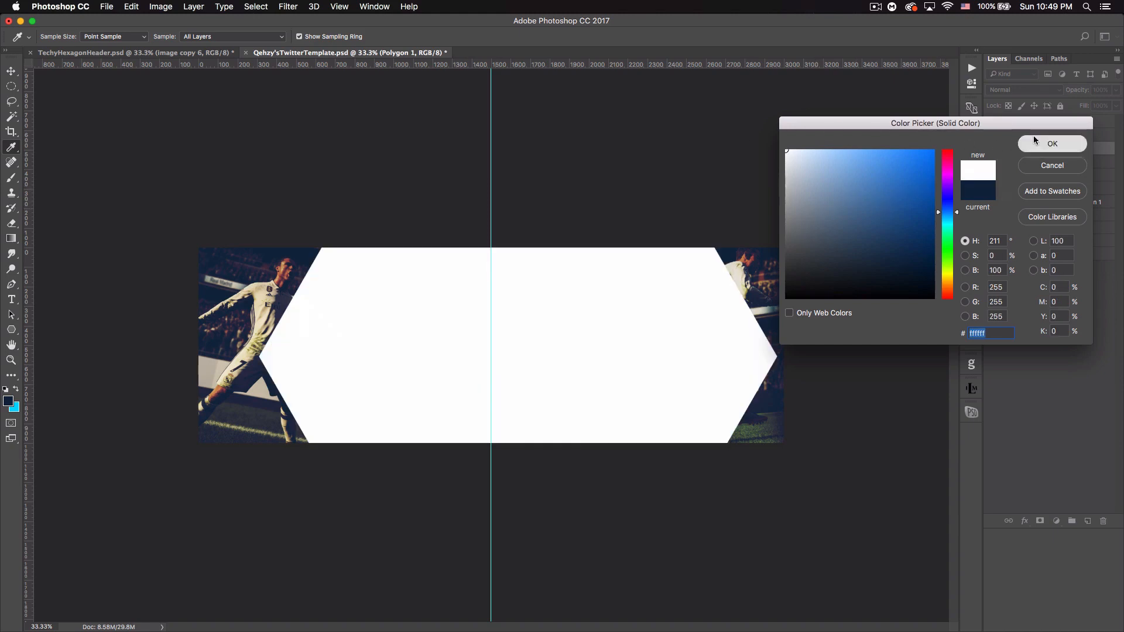
pyautogui.click(1034, 142)
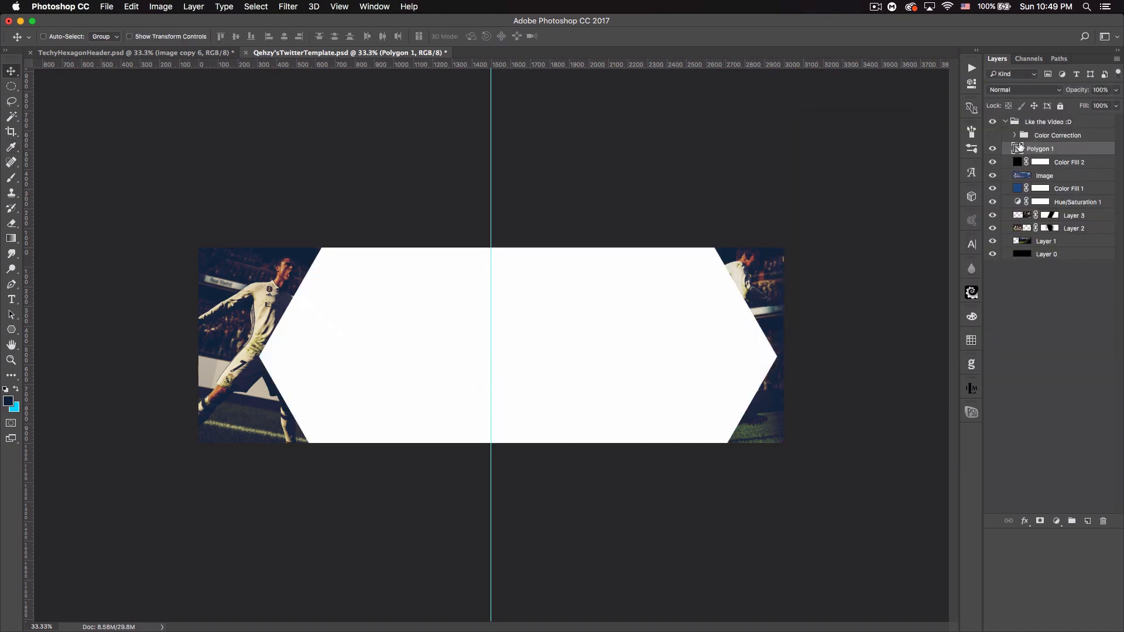
# - Duplicate the white hexagon layer and fill the copy with dark navy #010f30
pyautogui.press('super+j')
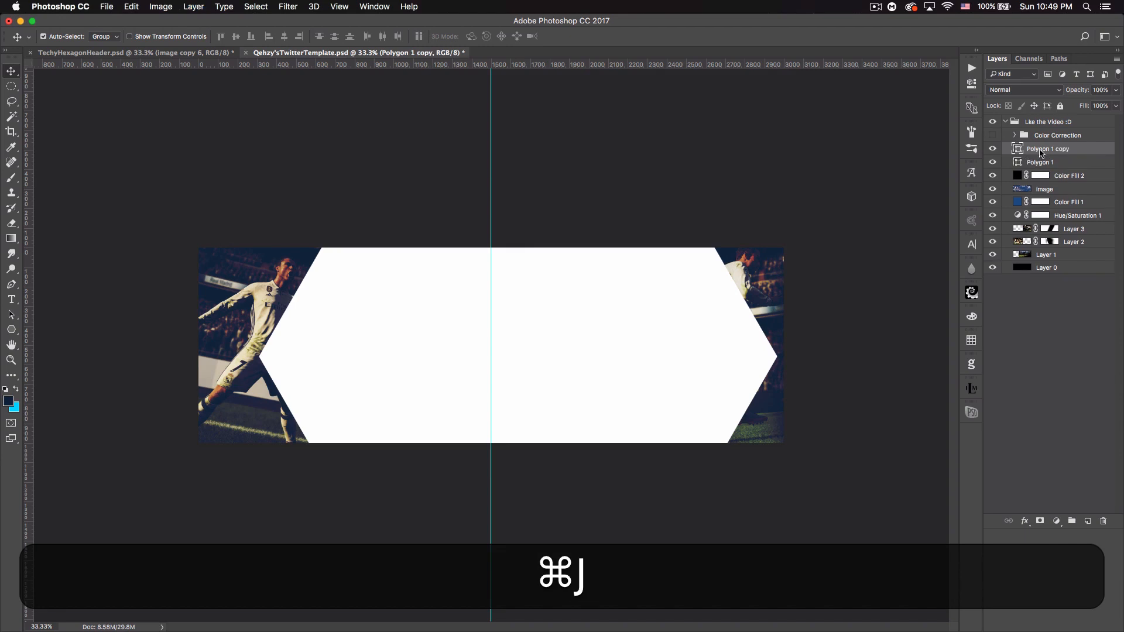
pyautogui.doubleClick(1019, 150)
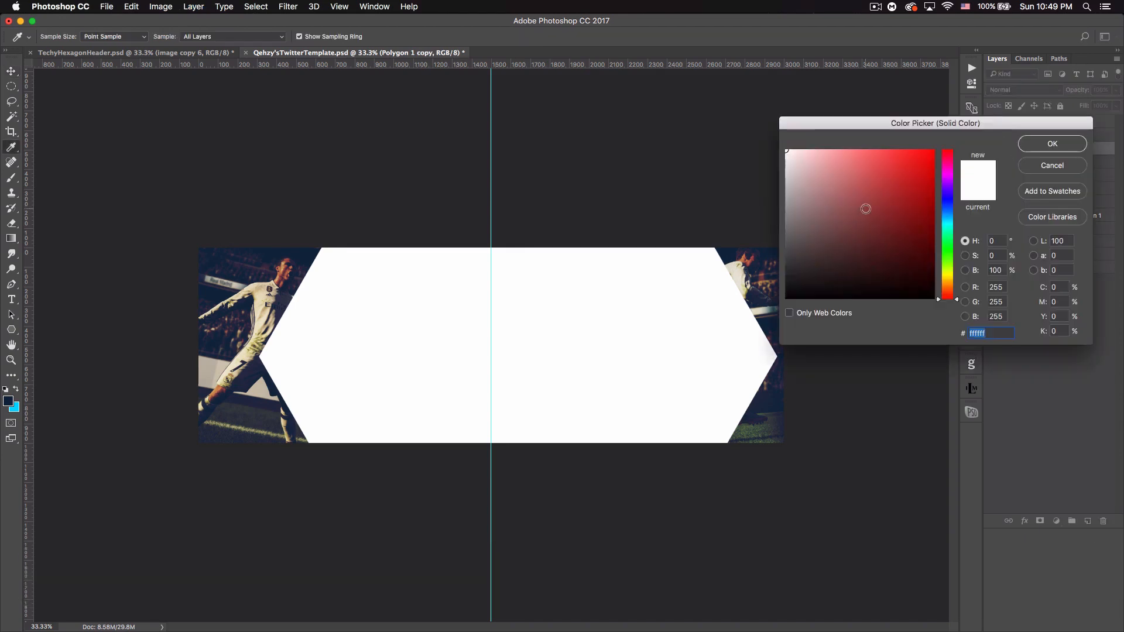
pyautogui.moveTo(949, 219)
pyautogui.mouseDown()
pyautogui.moveTo(949, 207)
pyautogui.moveTo(931, 270)
pyautogui.mouseUp()
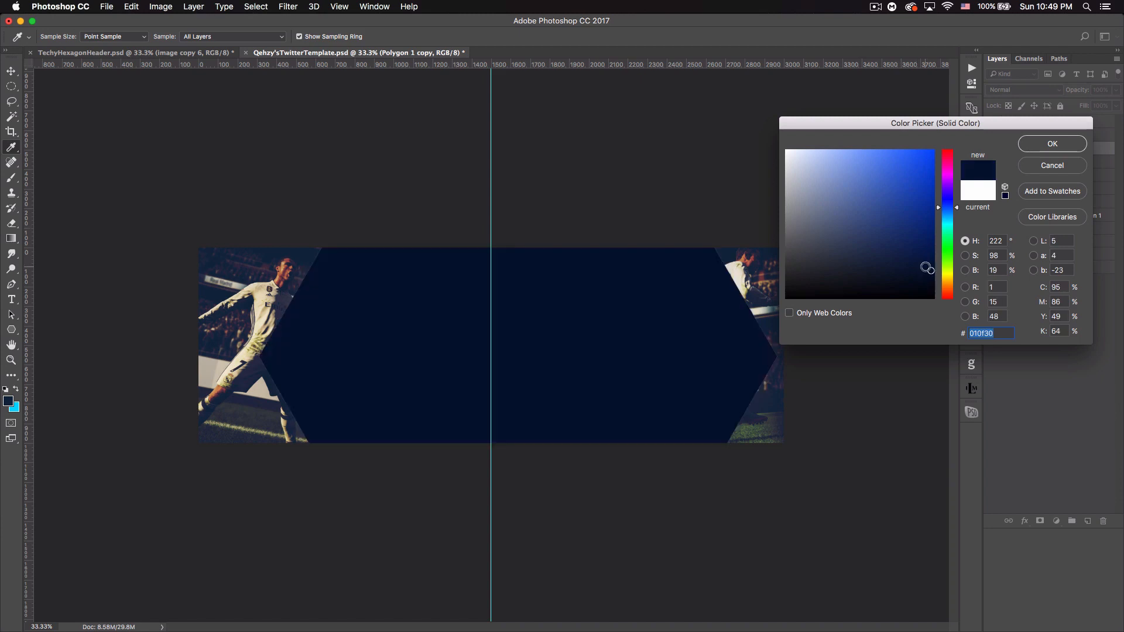
pyautogui.click(1053, 144)
# - Scale the navy hexagon down to fit just inside the banner's height, centred near X 1638 px, Y 500 px
pyautogui.press('super+t')
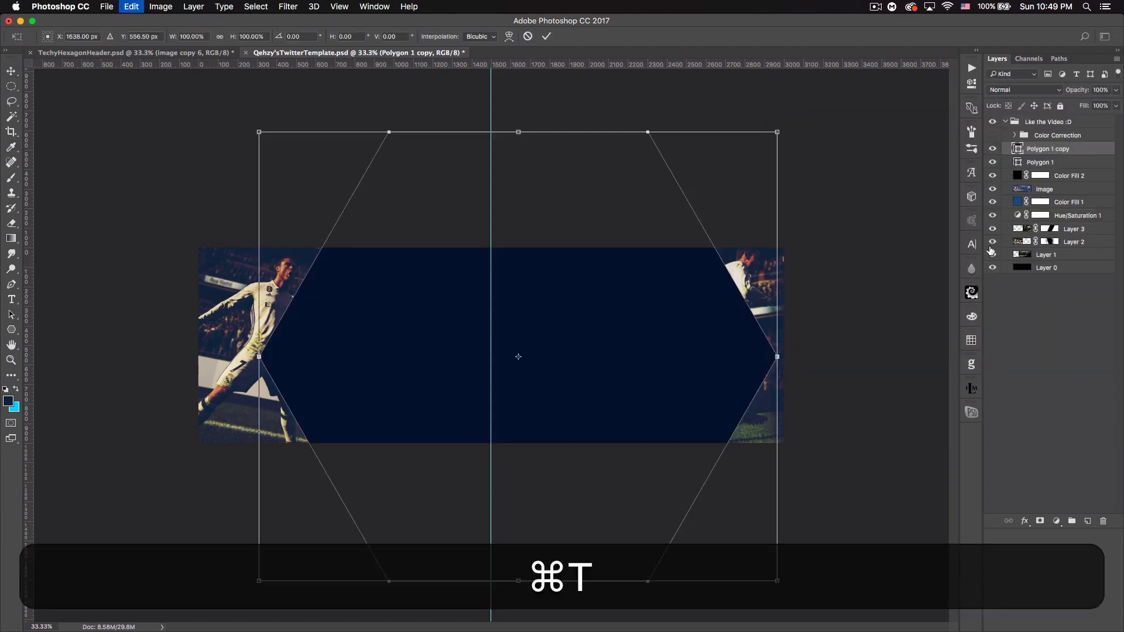
pyautogui.moveTo(788, 132); pyautogui.dragTo(625, 245)
pyautogui.moveTo(600, 346); pyautogui.dragTo(600, 340)
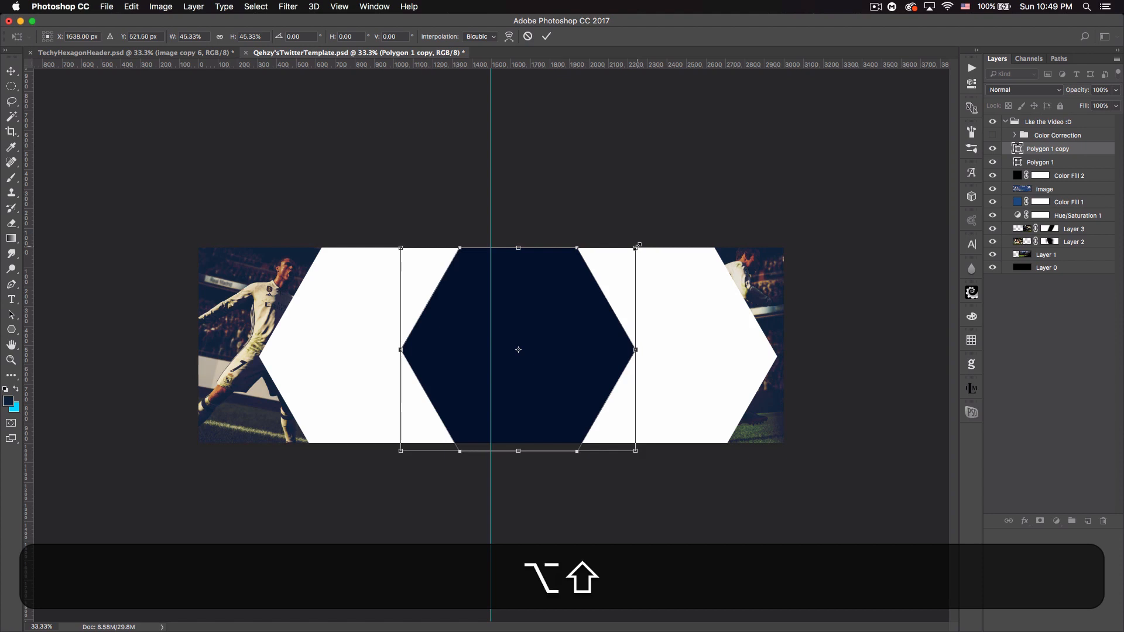
pyautogui.moveTo(637, 247); pyautogui.dragTo(622, 256)
pyautogui.moveTo(610, 304); pyautogui.dragTo(606, 309)
pyautogui.press('Return')
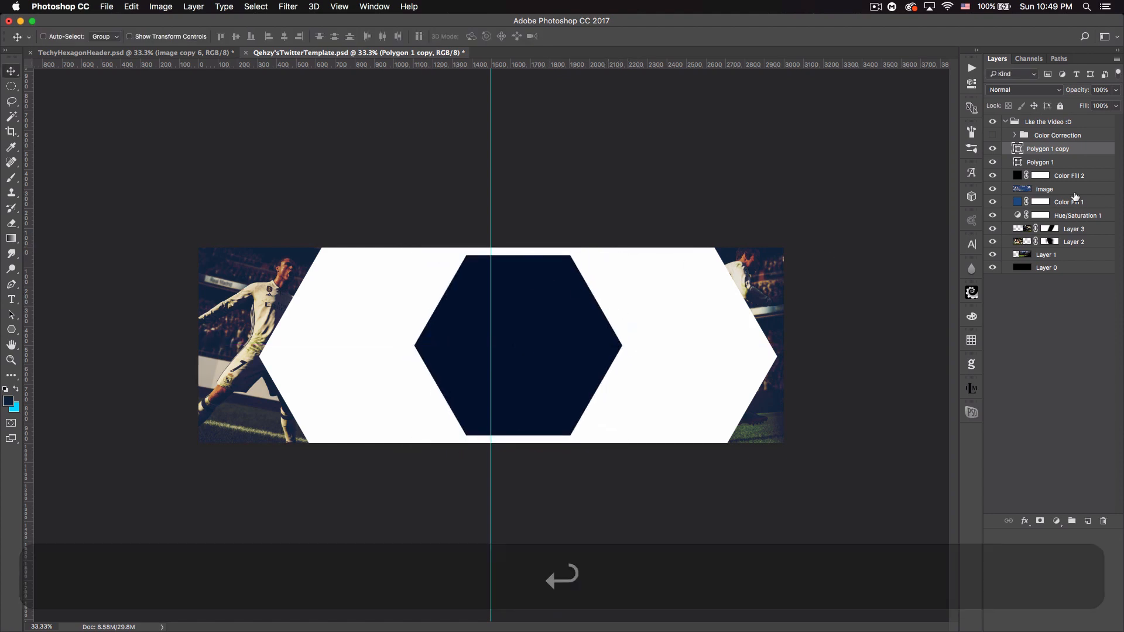
# - Duplicate the navy hexagon and enlarge the lower copy slightly around its centre so it can act as a border
pyautogui.press('super+j')
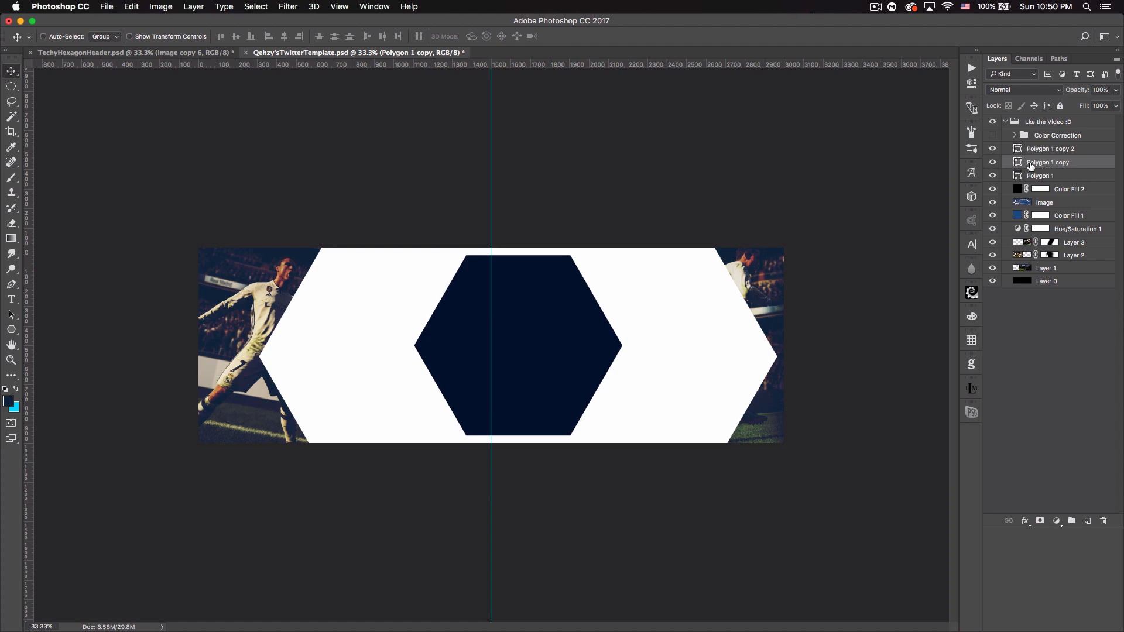
pyautogui.press('super')
pyautogui.press('super+t')
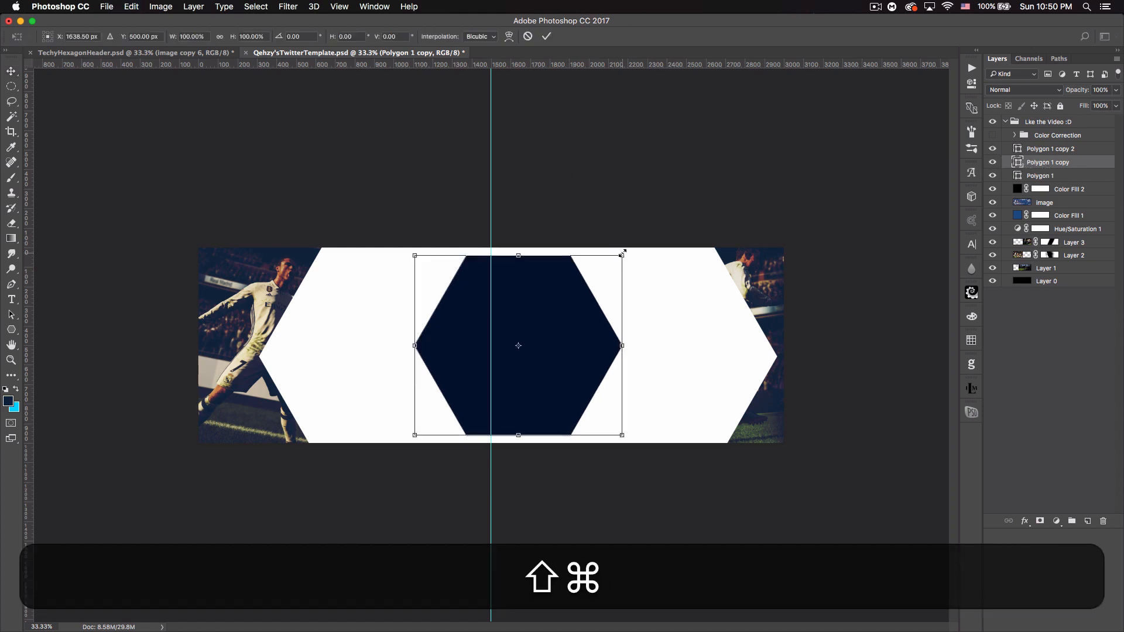
pyautogui.moveTo(621, 251); pyautogui.dragTo(625, 249)
pyautogui.press('Return')
# - Fill the lower hexagon copy with the cyan background colour #00d8ff
pyautogui.doubleClick(1018, 162)
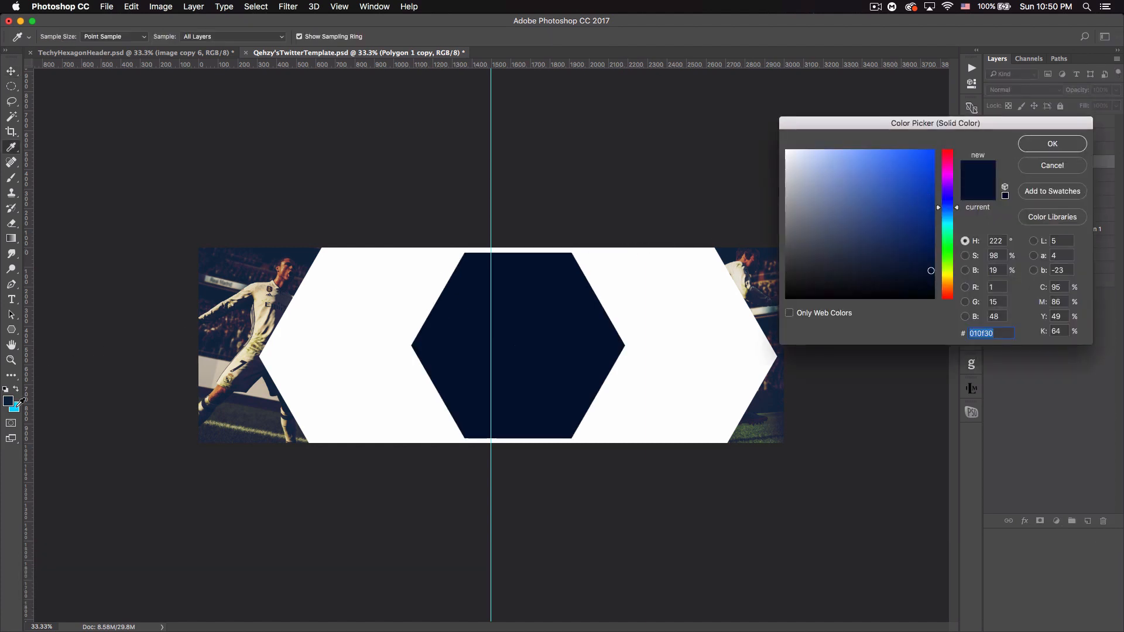
pyautogui.click(15, 407)
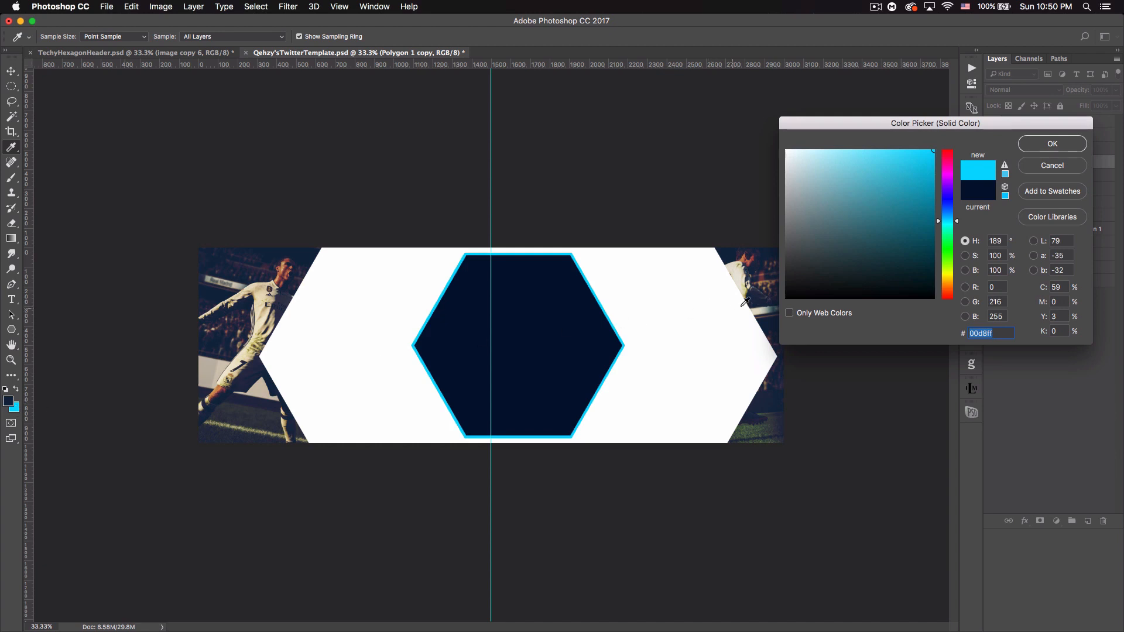
pyautogui.click(1052, 144)
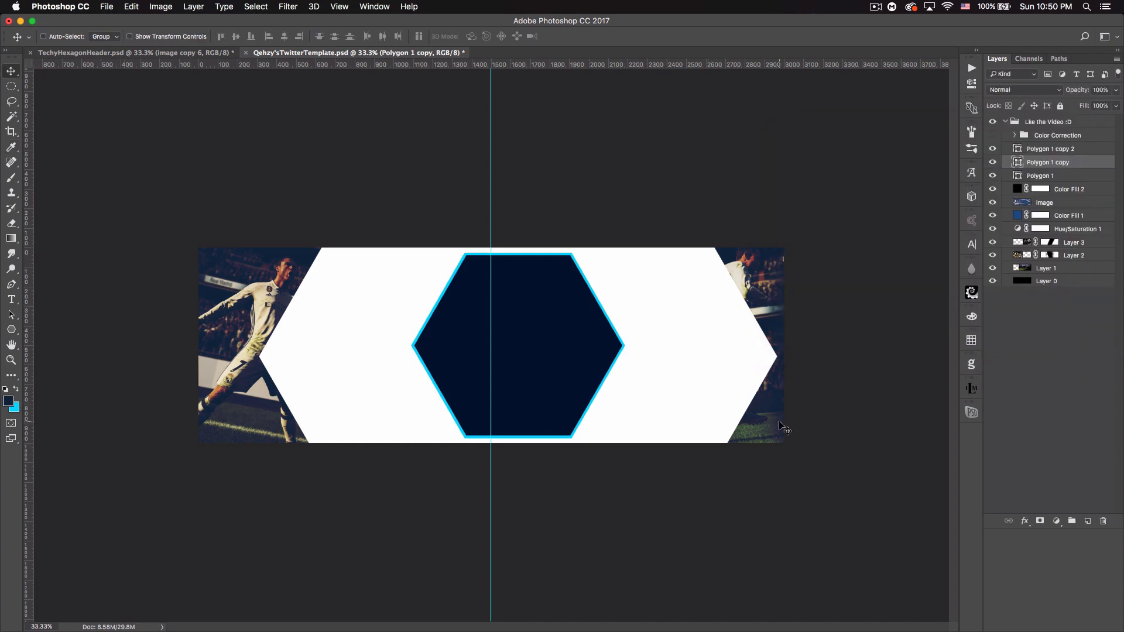
# - Thicken the cyan border by scaling its hexagon to about 101.5% around the centre
pyautogui.press('Right')
pyautogui.press('Left')
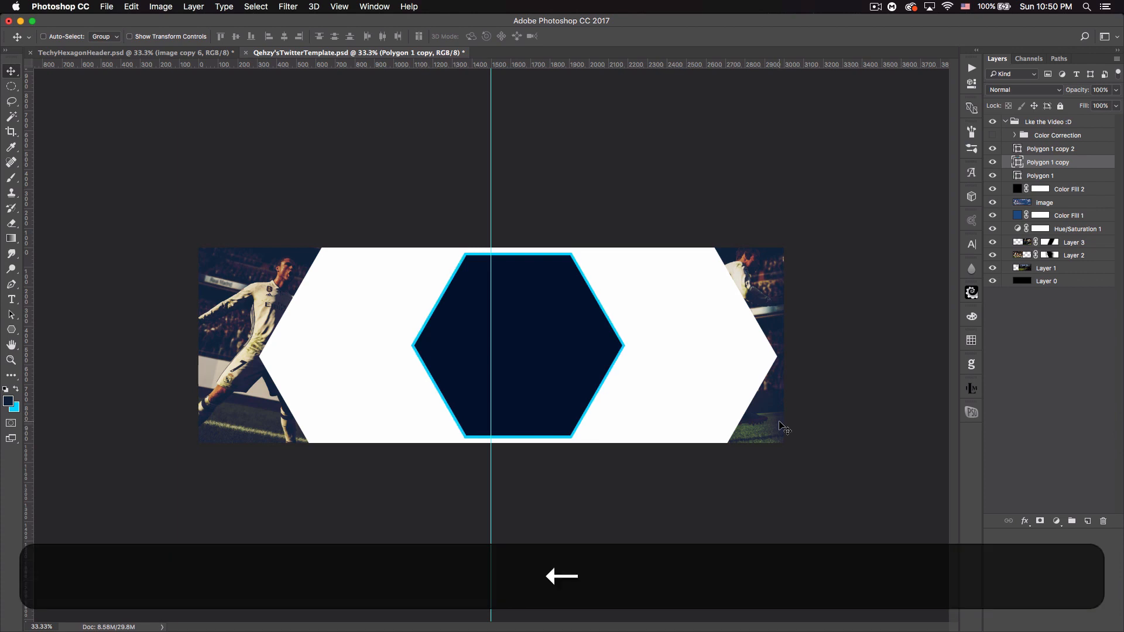
pyautogui.press('super+t')
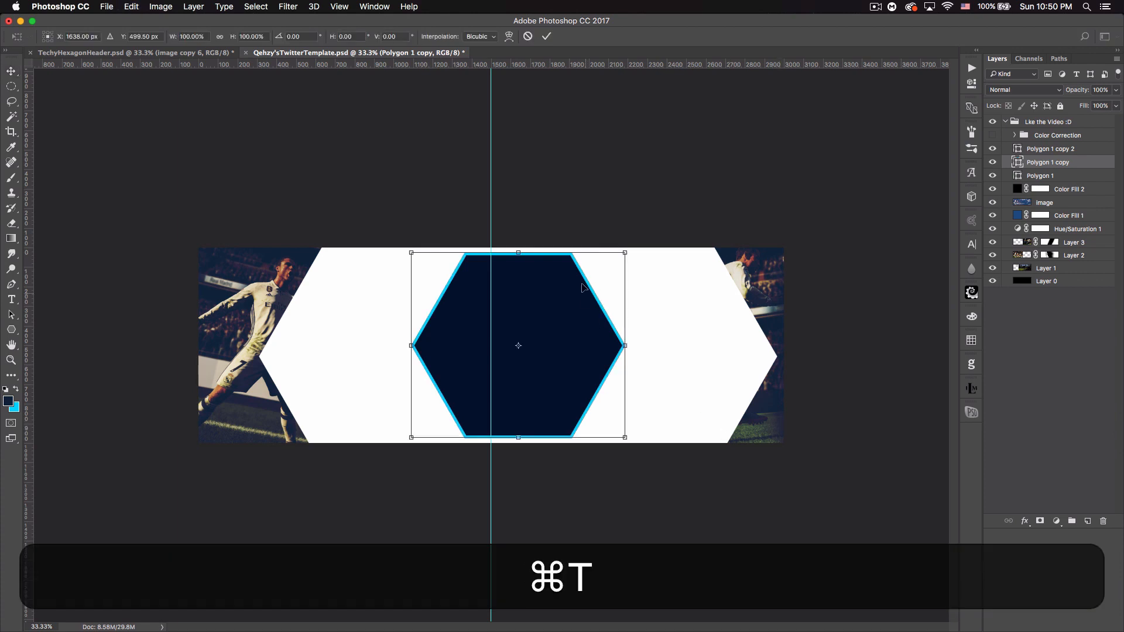
pyautogui.moveTo(625, 253); pyautogui.dragTo(629, 251)
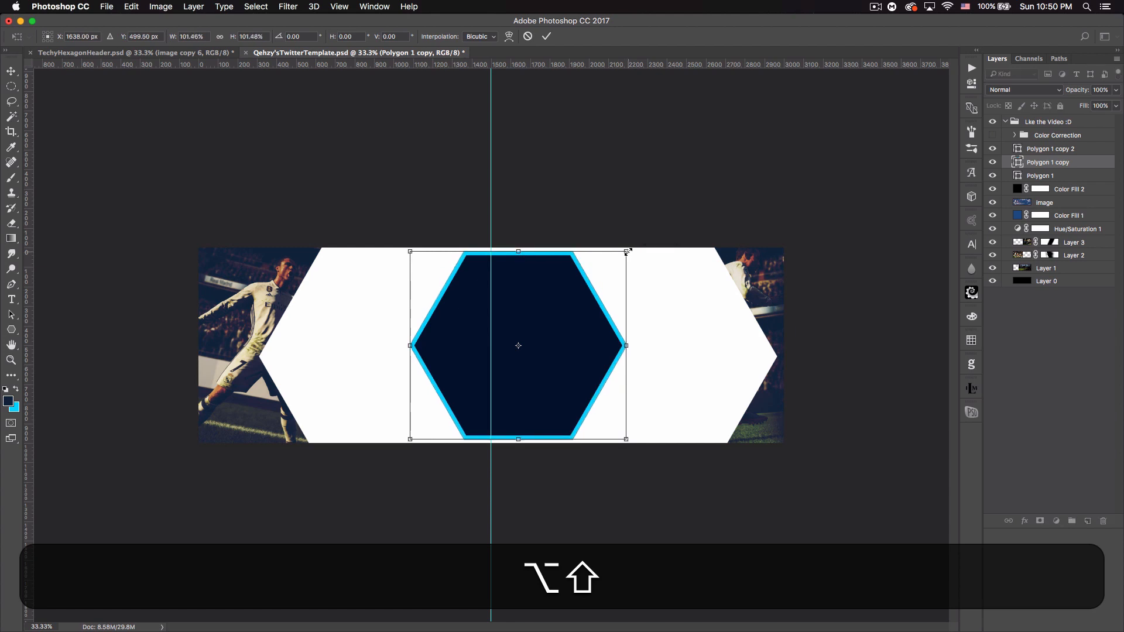
pyautogui.press('Return')
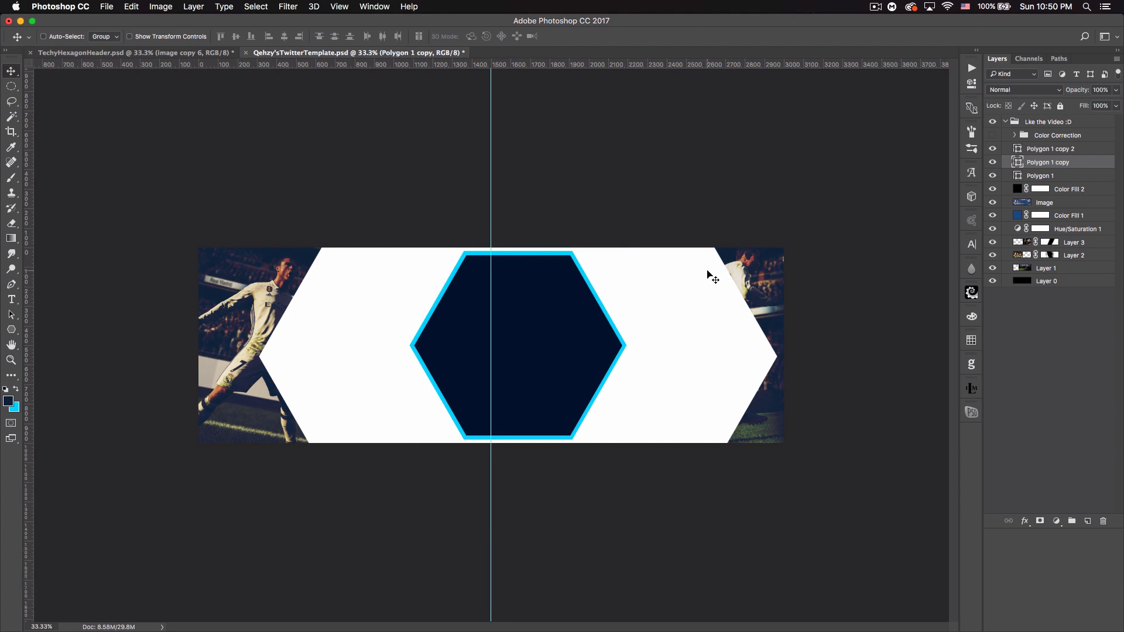
# - Hide the guides and shift the navy and cyan hexagons together slightly left toward the banner's centre
pyautogui.press('super+h')
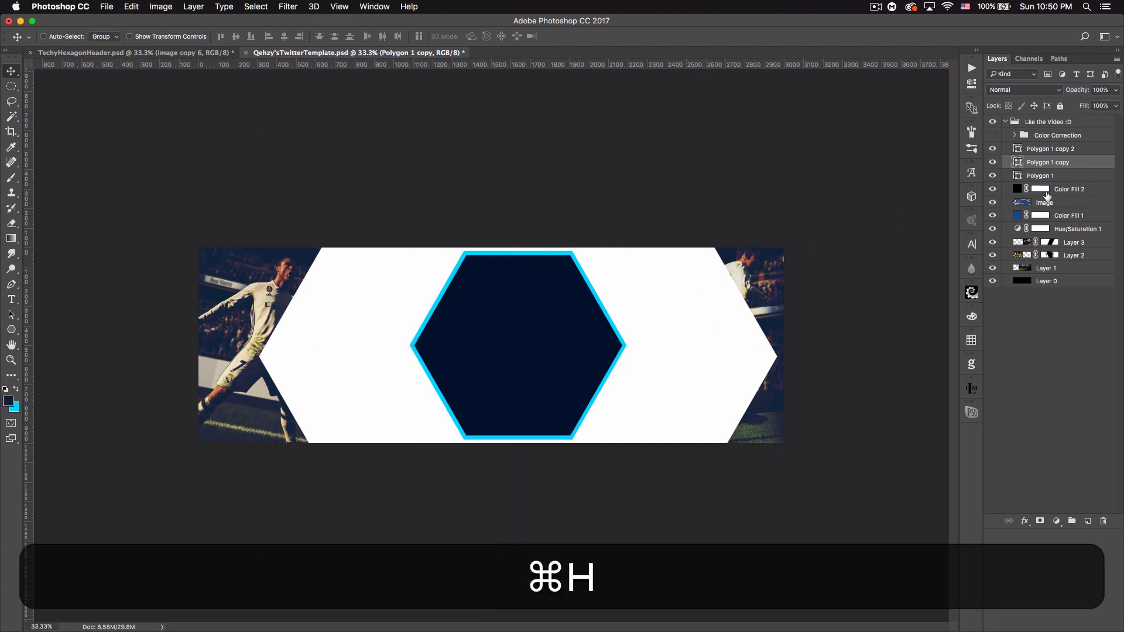
pyautogui.keyDown('shift'); pyautogui.click(1073, 151); pyautogui.keyUp('shift')
pyautogui.moveTo(563, 318); pyautogui.dragTo(541, 319)
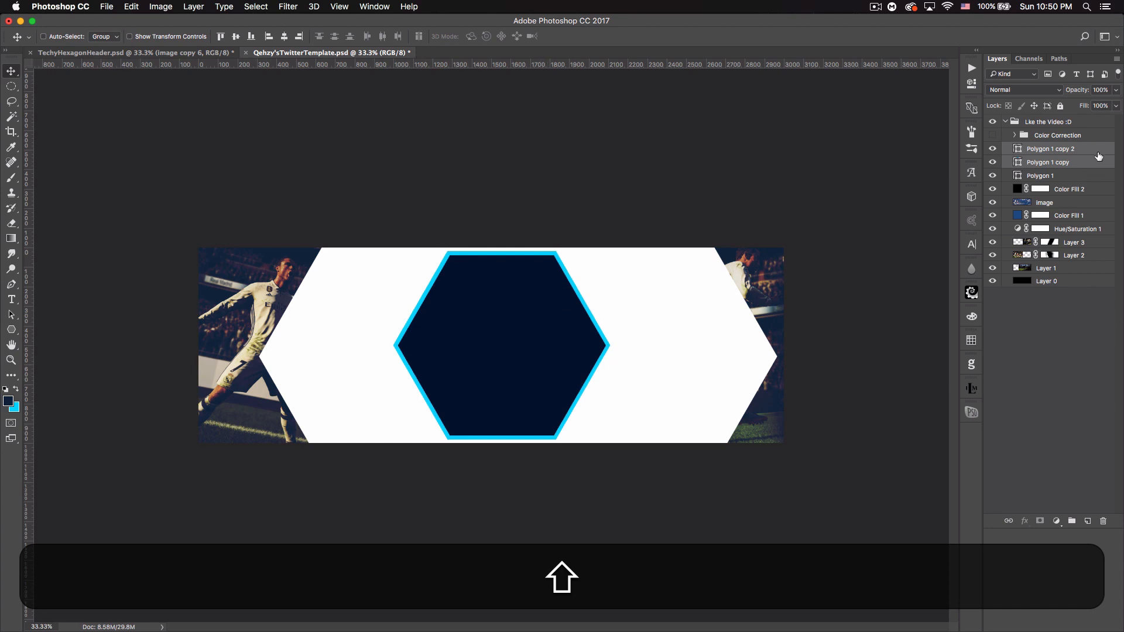
# - Move the stadium Image layer above the hexagons and clip it to the navy hexagon, Polygon 1 copy 2
pyautogui.moveTo(1056, 205); pyautogui.dragTo(1071, 153)
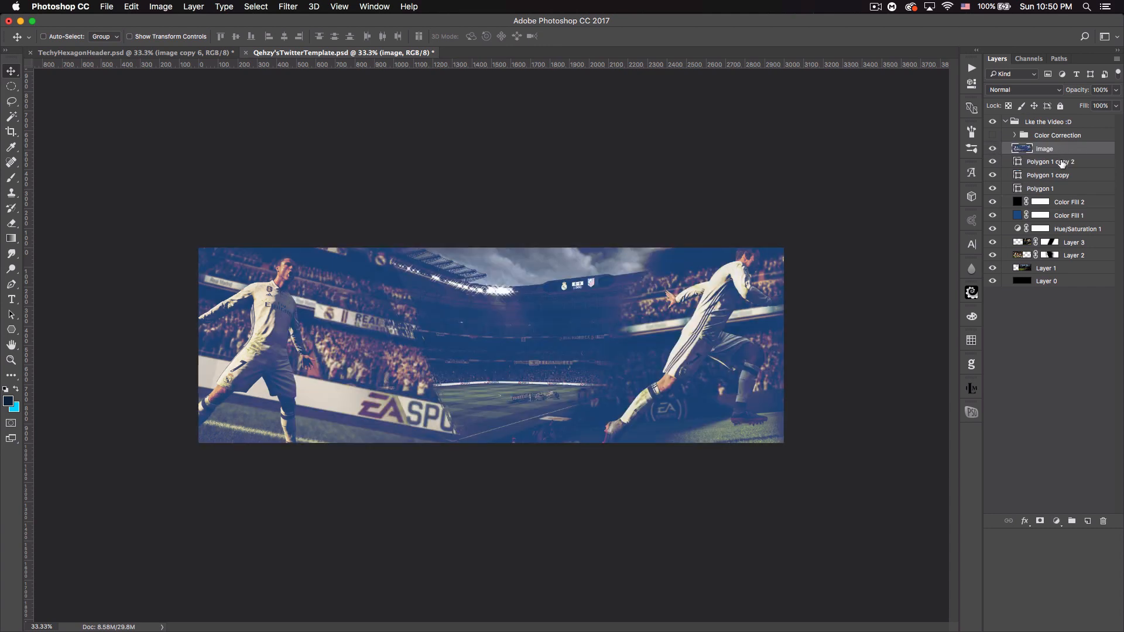
pyautogui.press('alt')
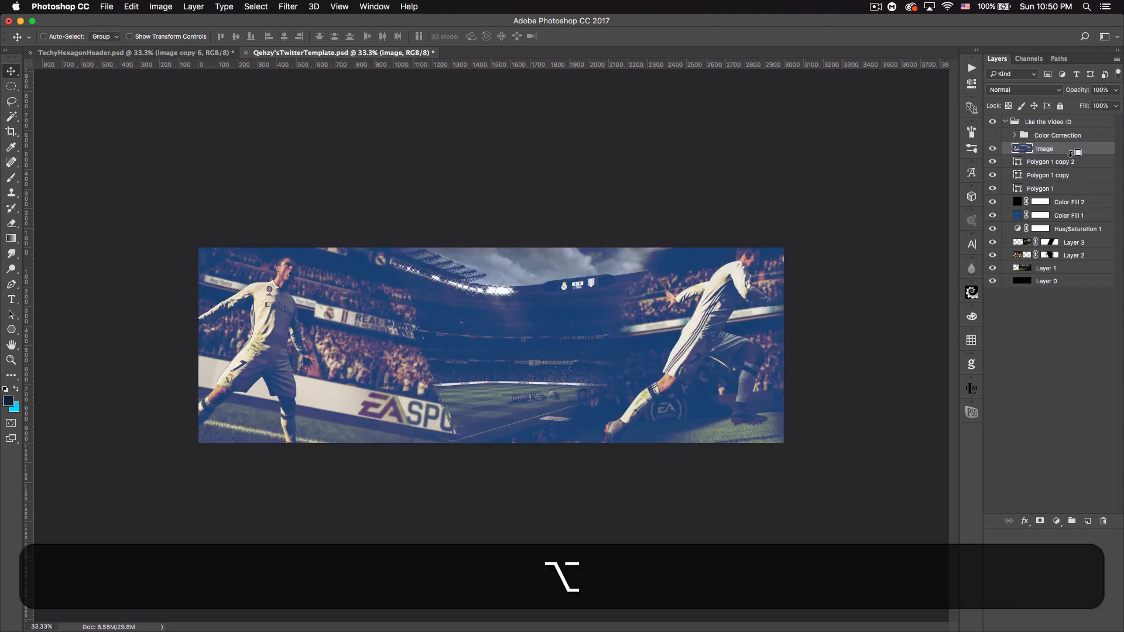
pyautogui.keyDown('alt'); pyautogui.click(1069, 154); pyautogui.keyUp('alt')
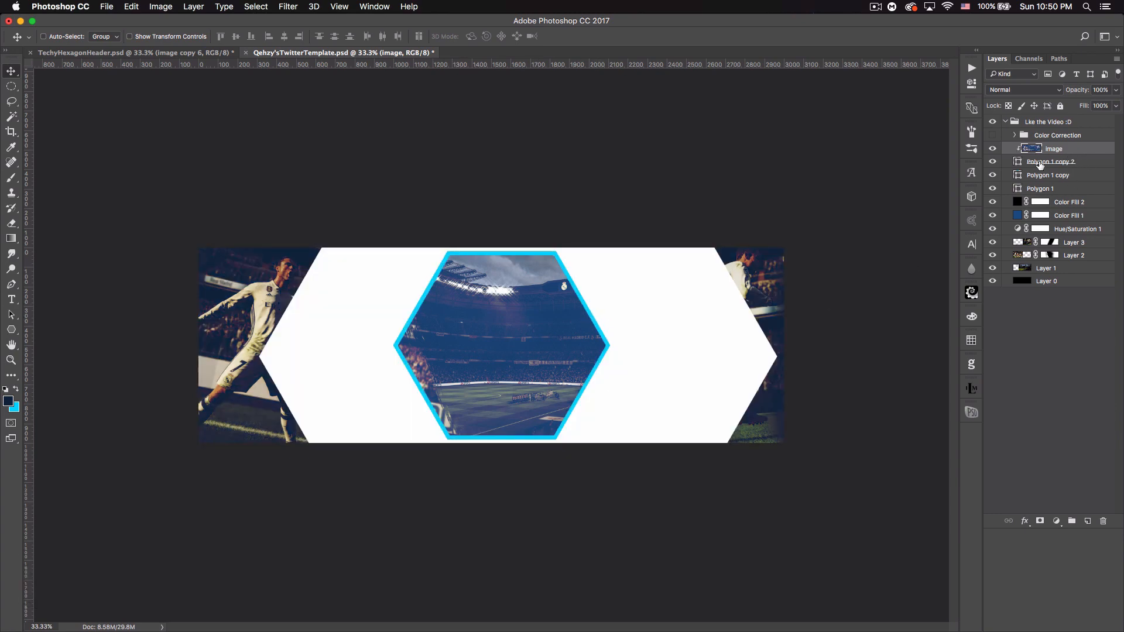
# - Add an Inner Glow to Polygon 1 copy 2 and set the glow colour to white, #ffffff
pyautogui.click(1094, 163)
pyautogui.press('space')
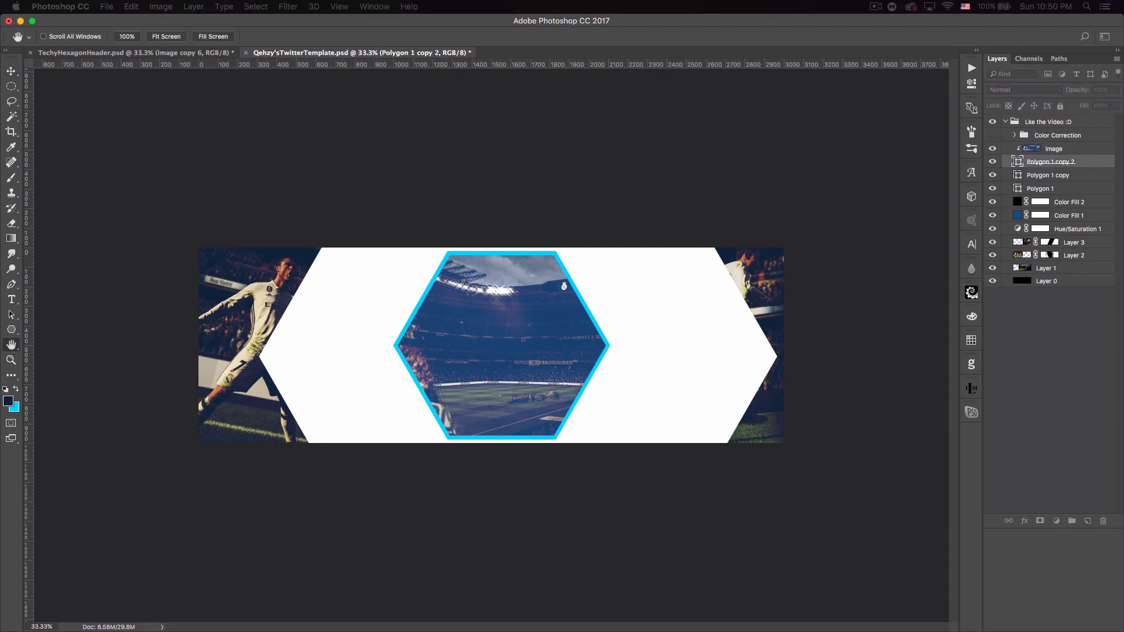
pyautogui.click(652, 234)
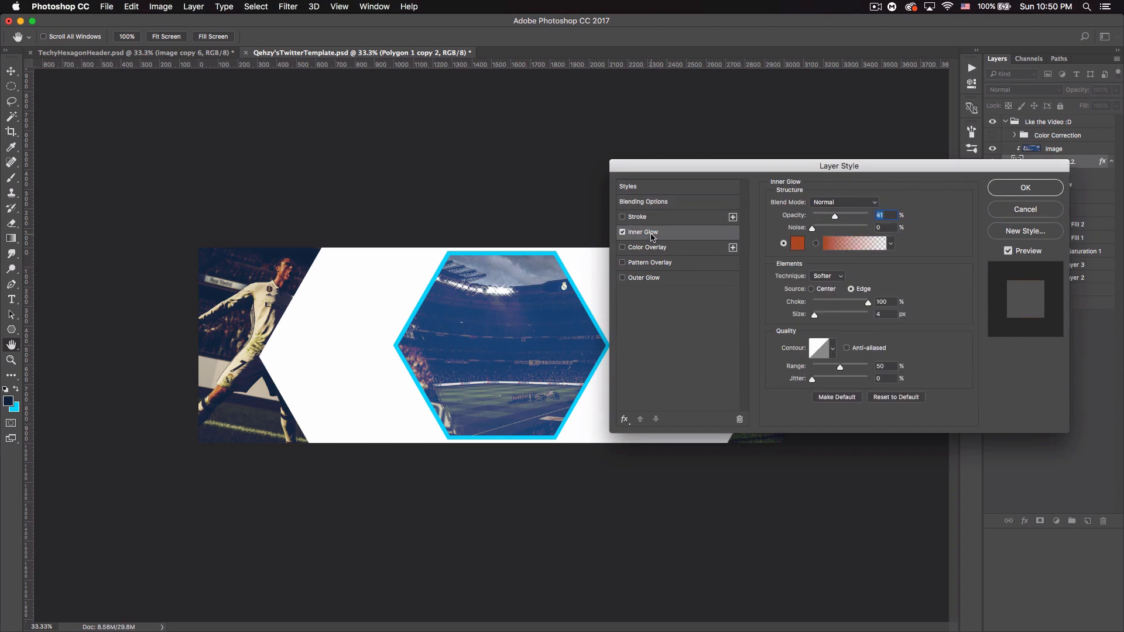
pyautogui.click(797, 243)
pyautogui.moveTo(850, 228); pyautogui.dragTo(722, 116)
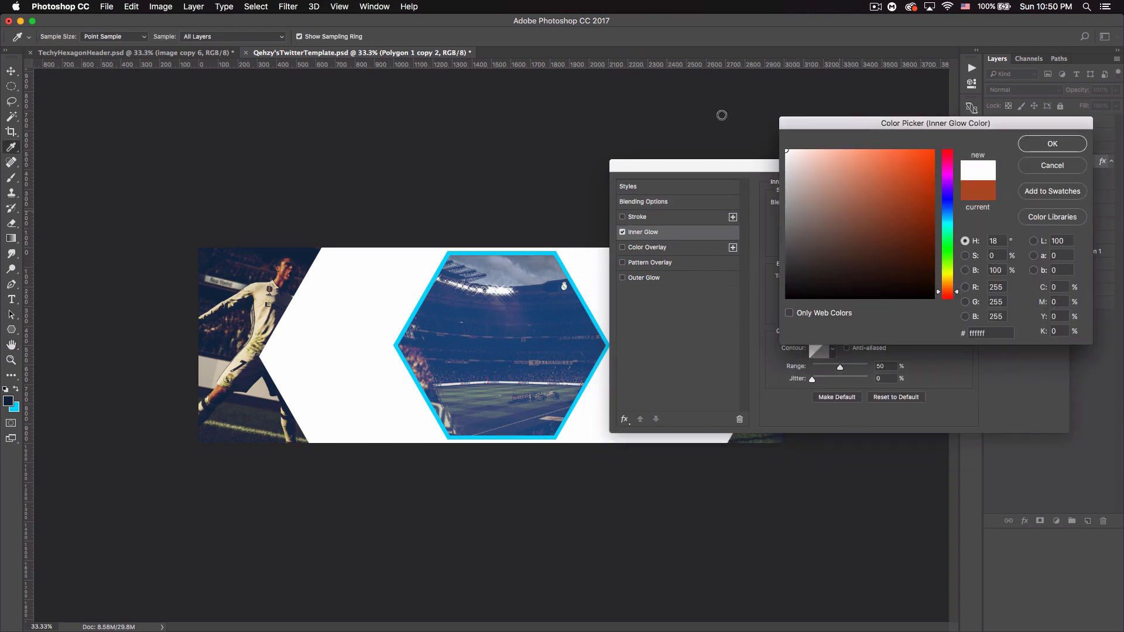
pyautogui.click(1028, 144)
# - Set the Inner Glow to Overlay with 55% opacity, 0% choke and 38 px size, and apply it
pyautogui.moveTo(814, 317)
pyautogui.mouseDown()
pyautogui.moveTo(811, 302)
pyautogui.moveTo(789, 302)
pyautogui.moveTo(827, 316)
pyautogui.mouseUp()
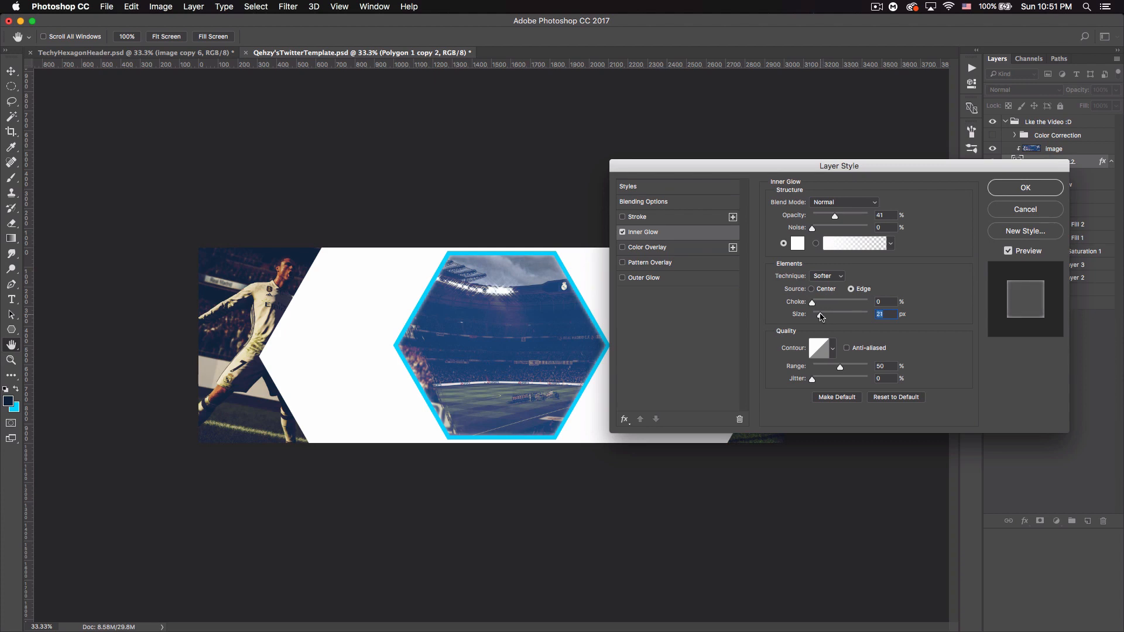
pyautogui.moveTo(834, 219); pyautogui.dragTo(869, 216)
pyautogui.click(846, 202)
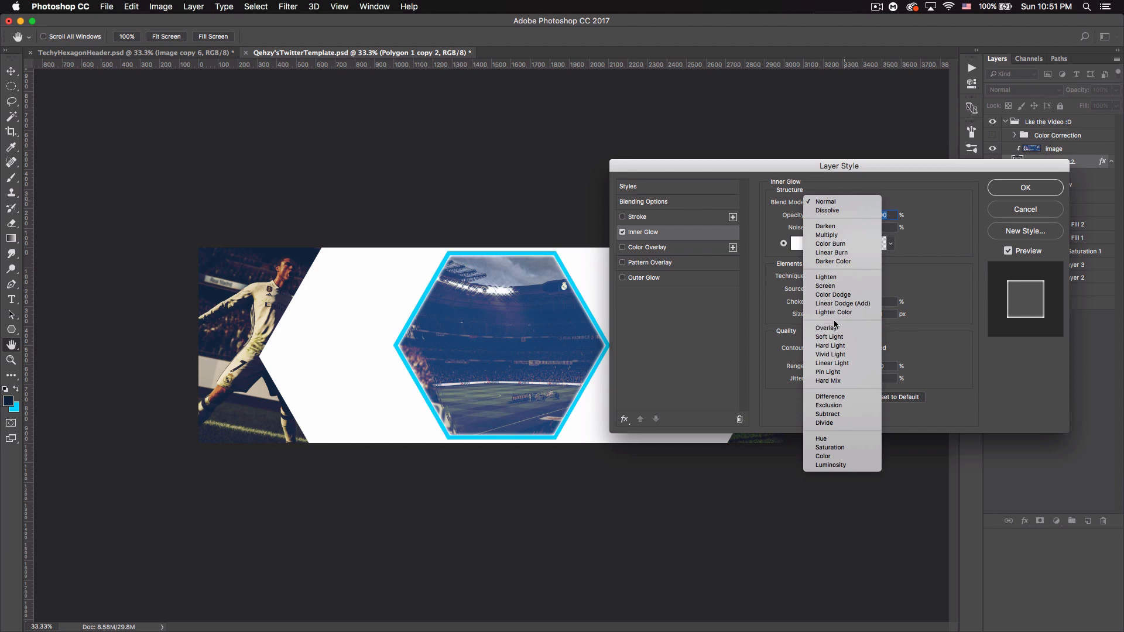
pyautogui.click(830, 323)
pyautogui.moveTo(859, 218); pyautogui.dragTo(853, 218)
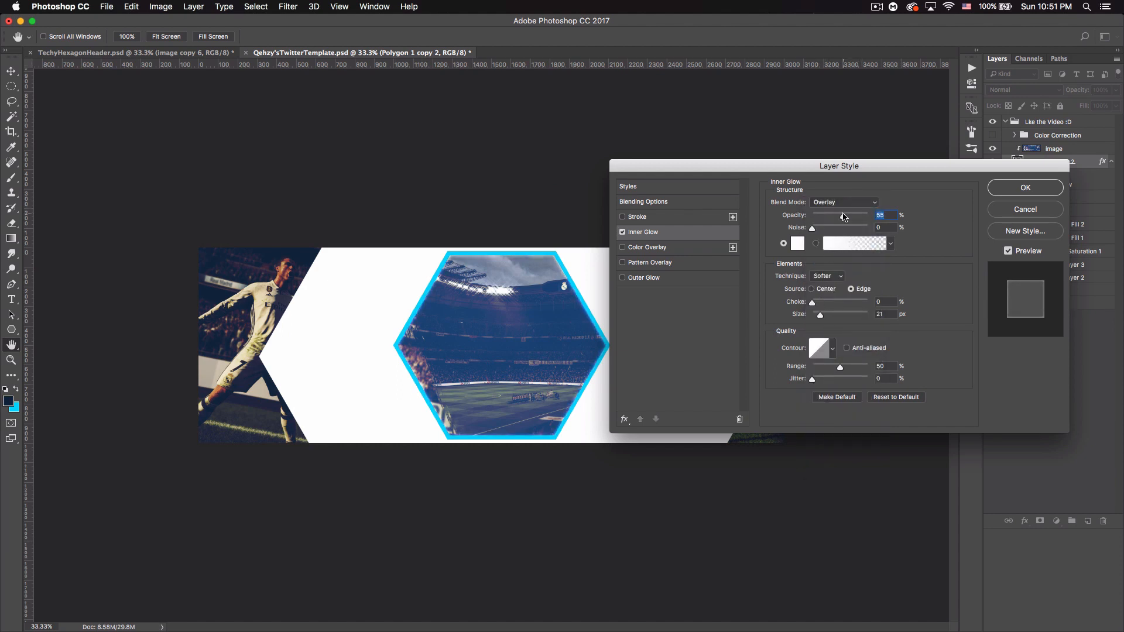
pyautogui.moveTo(820, 315); pyautogui.dragTo(825, 316)
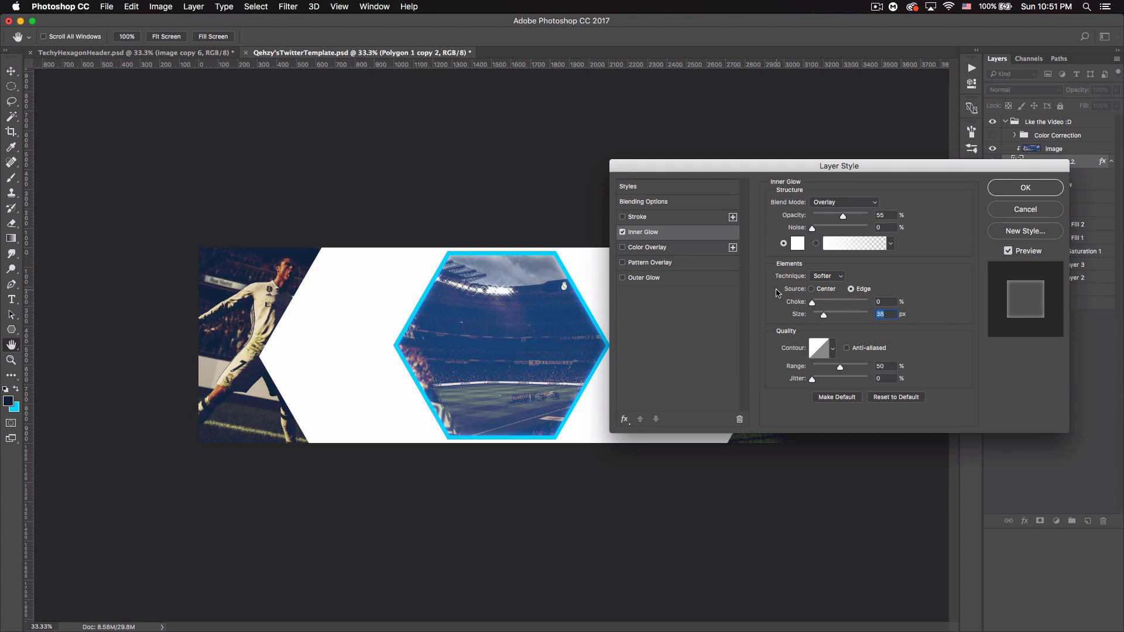
pyautogui.click(1026, 188)
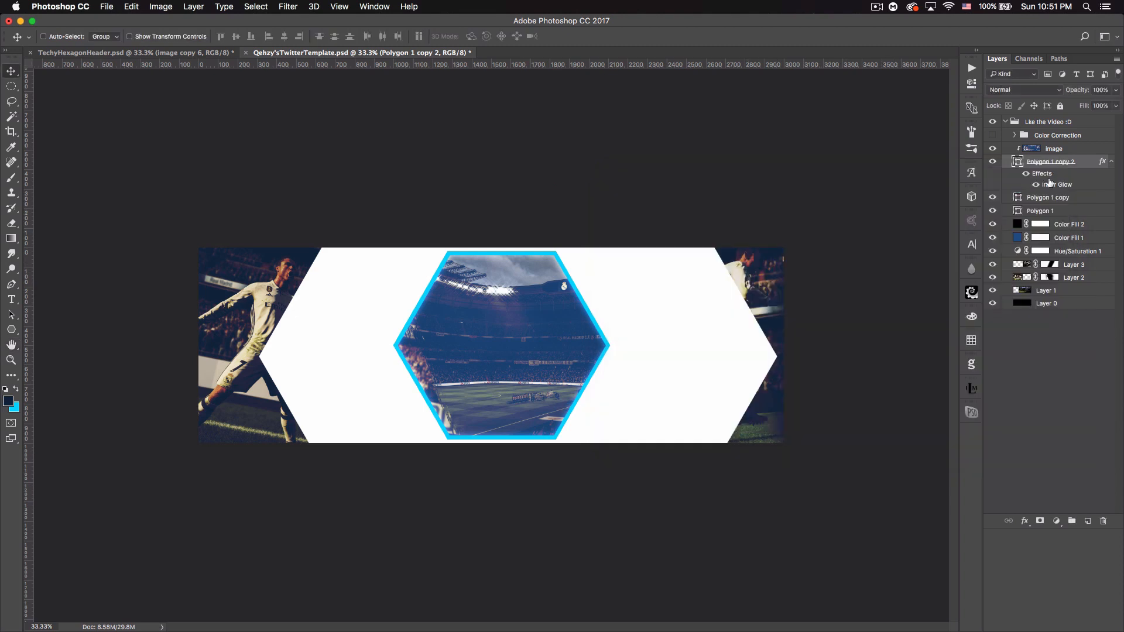
# - Group the clipped Image layer with Polygon 1 copy 2 and Polygon 1 copy, and name the group Polygon
pyautogui.click(1111, 161)
pyautogui.click(1069, 151)
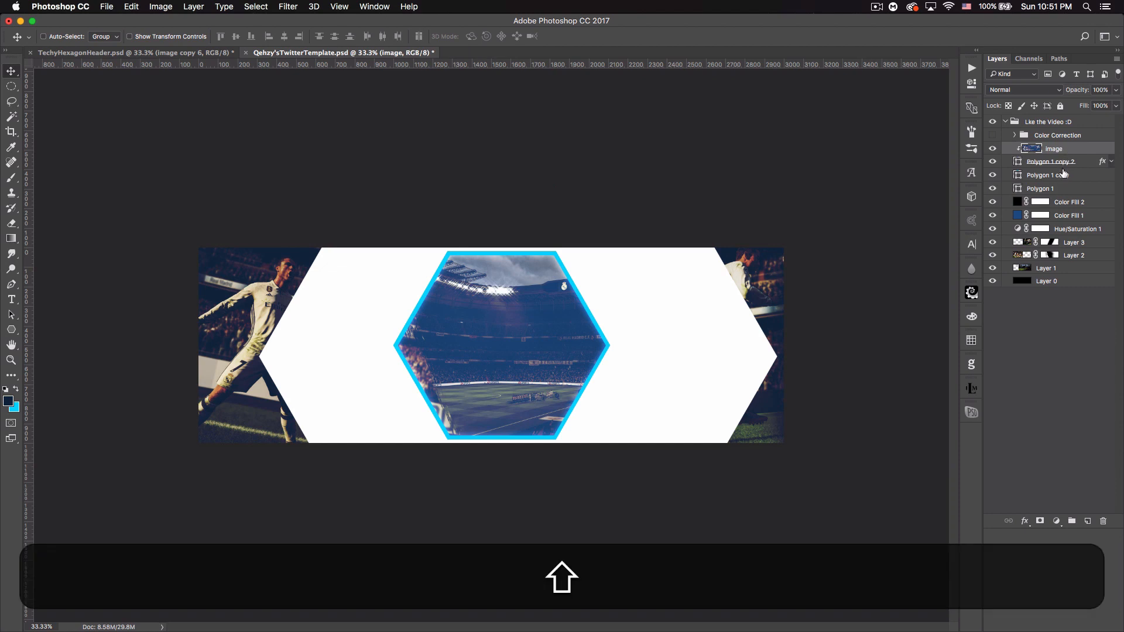
pyautogui.keyDown('shift'); pyautogui.click(1064, 174); pyautogui.keyUp('shift')
pyautogui.click(994, 189)
pyautogui.click(994, 188)
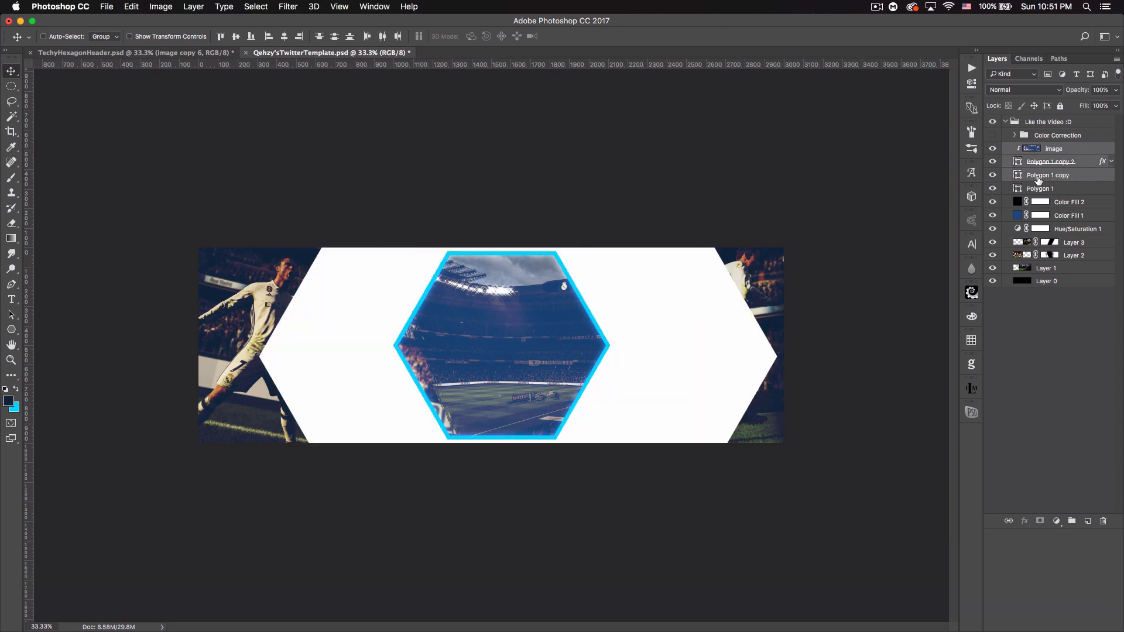
pyautogui.press('super+g')
pyautogui.doubleClick(1045, 149)
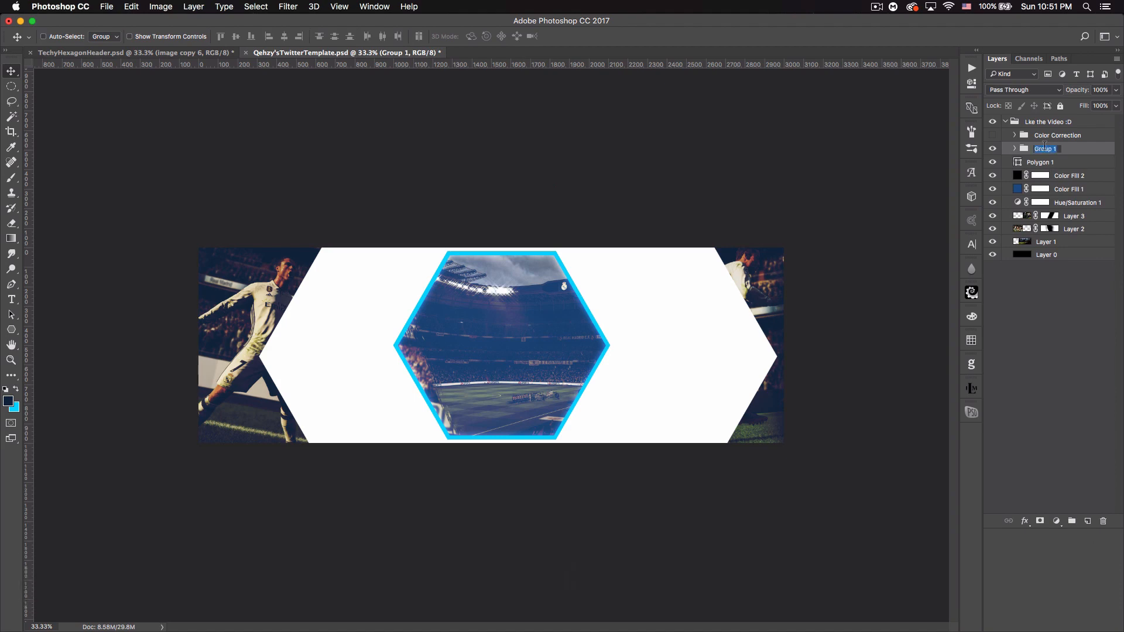
pyautogui.write('Pol')
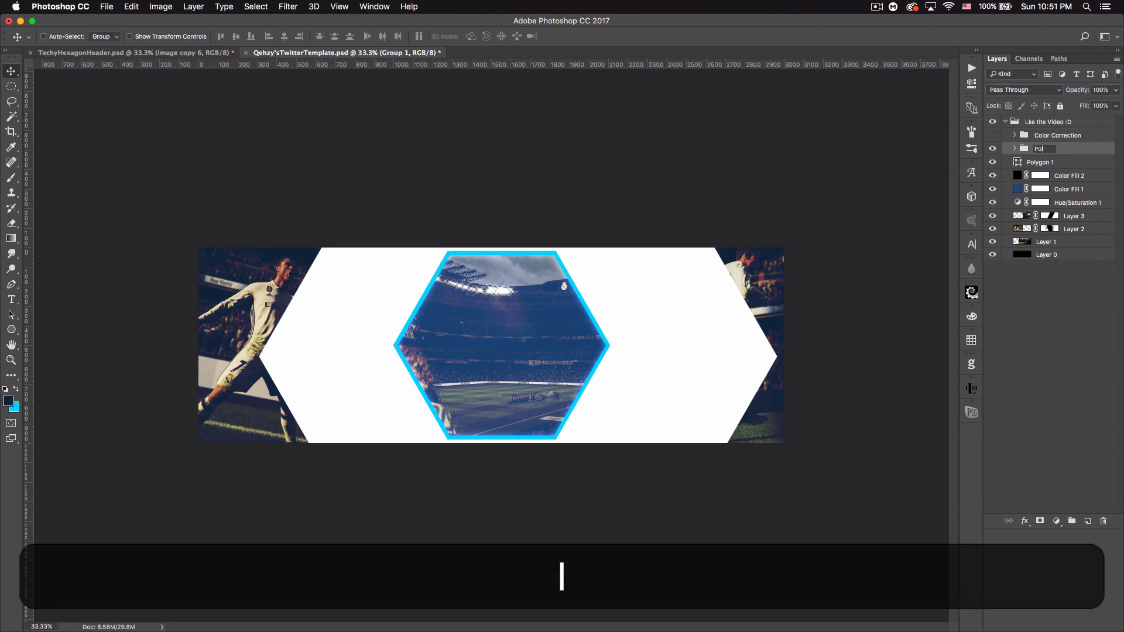
pyautogui.write('ygon')
pyautogui.press('Return')
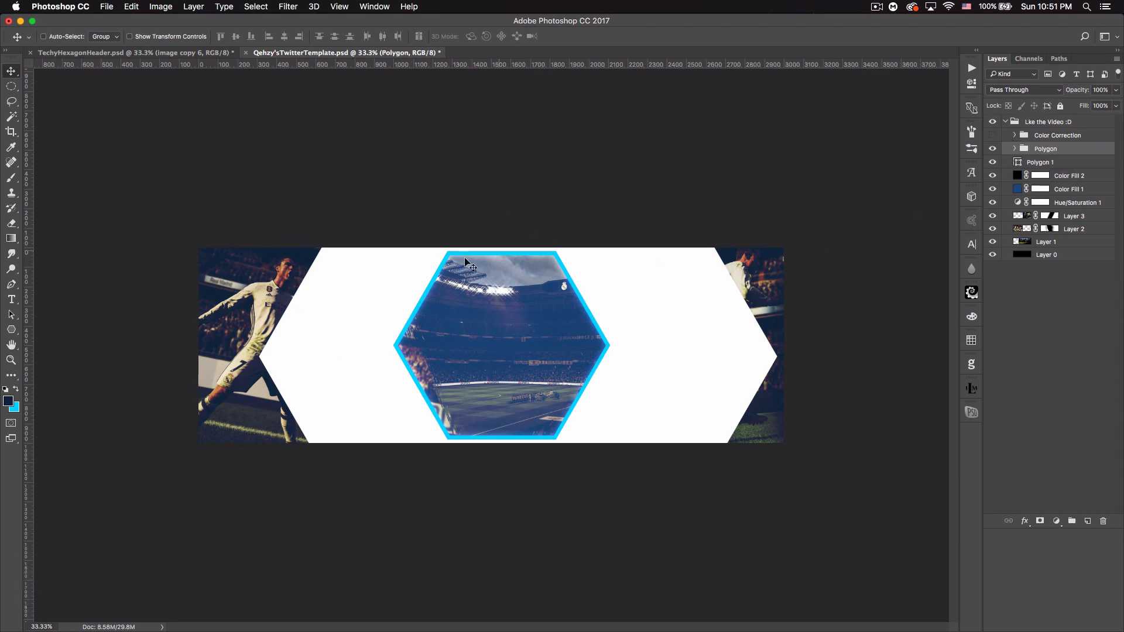
# - Detach the TechyHexagonHeader.psd document from the tabbed window and return to the Twitter template document
pyautogui.click(165, 56)
pyautogui.moveTo(176, 52); pyautogui.dragTo(0, 88)
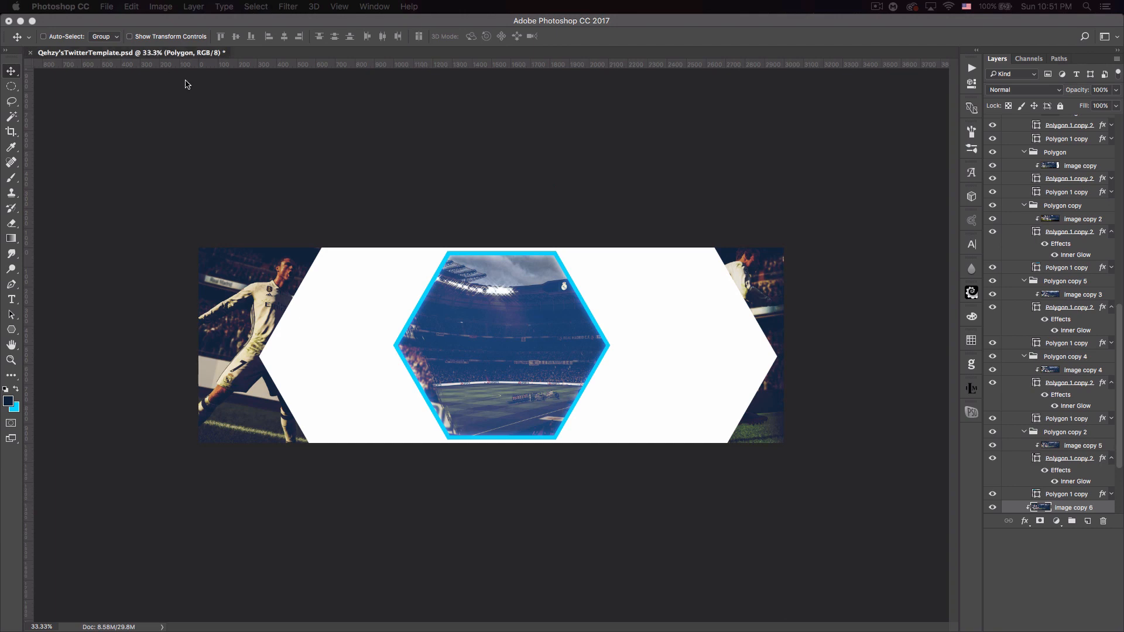
pyautogui.click(164, 56)
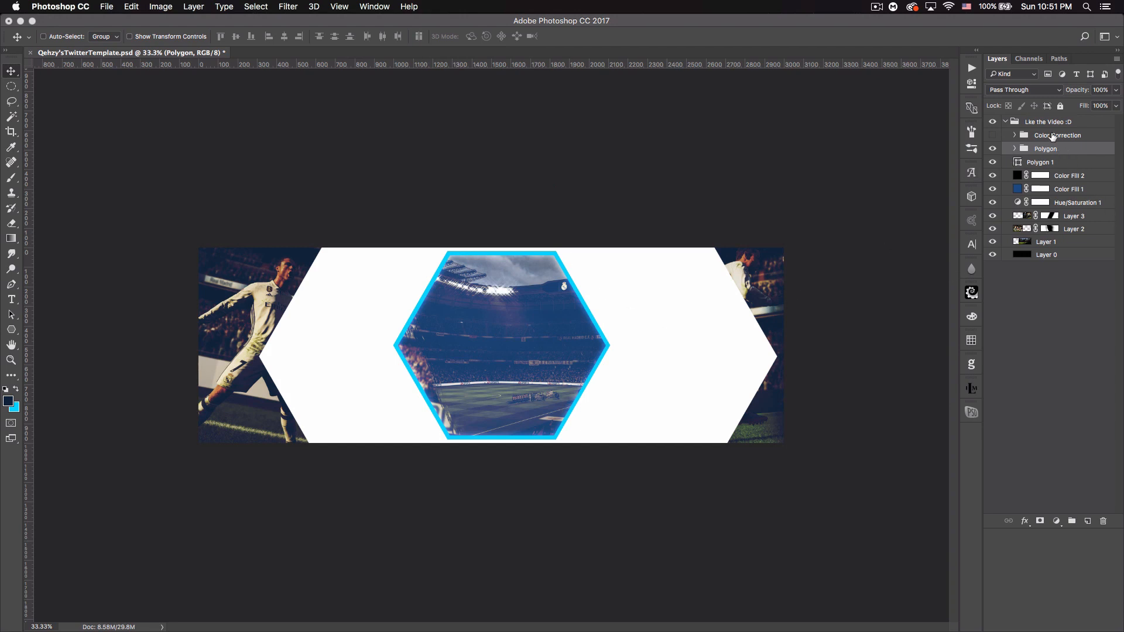
# - Duplicate the Polygon group, shrinking the copy's two hexagon layers to about 39% and placing them over the central hexagon's lower-left edge
pyautogui.press('super+j')
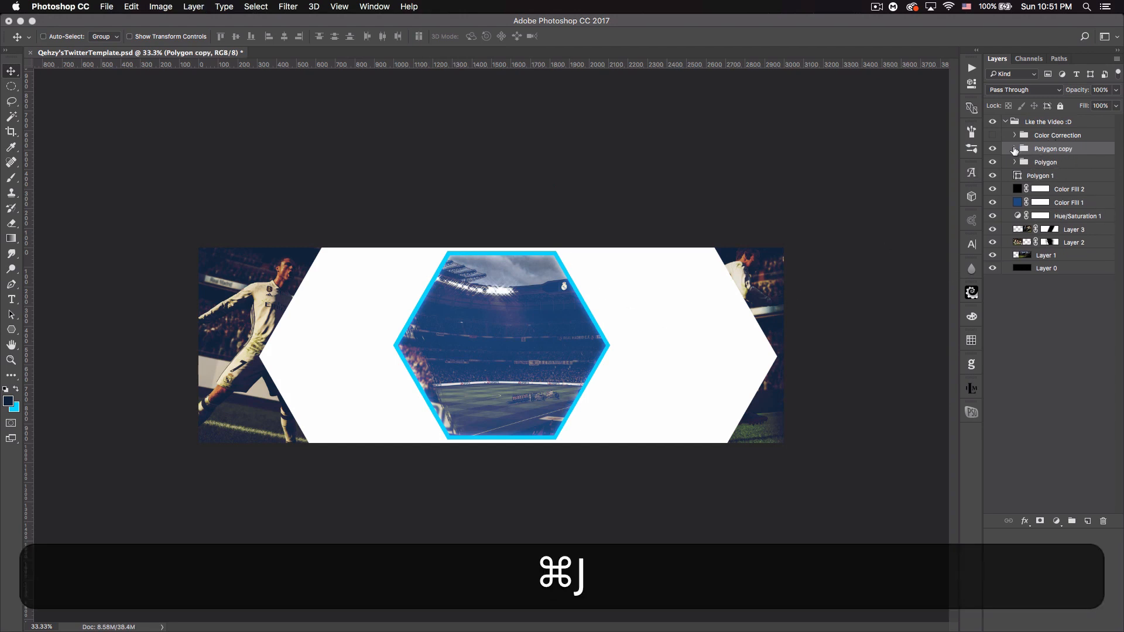
pyautogui.click(1015, 150)
pyautogui.click(1055, 177)
pyautogui.keyDown('shift'); pyautogui.click(1057, 187); pyautogui.keyUp('shift')
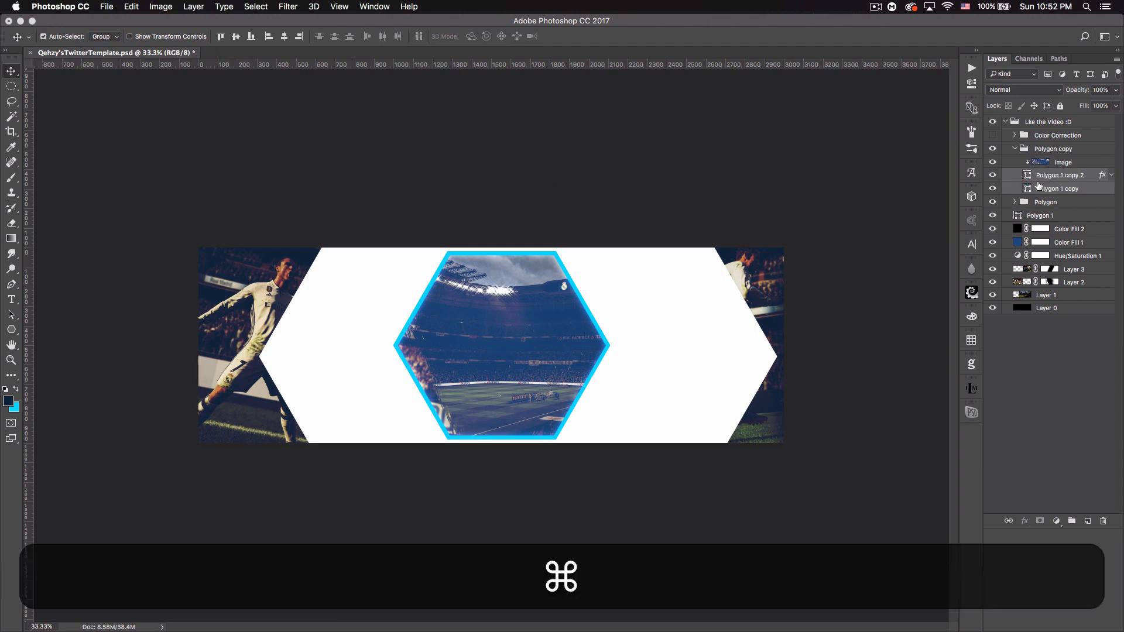
pyautogui.press('super+t')
pyautogui.moveTo(610, 252); pyautogui.dragTo(459, 344)
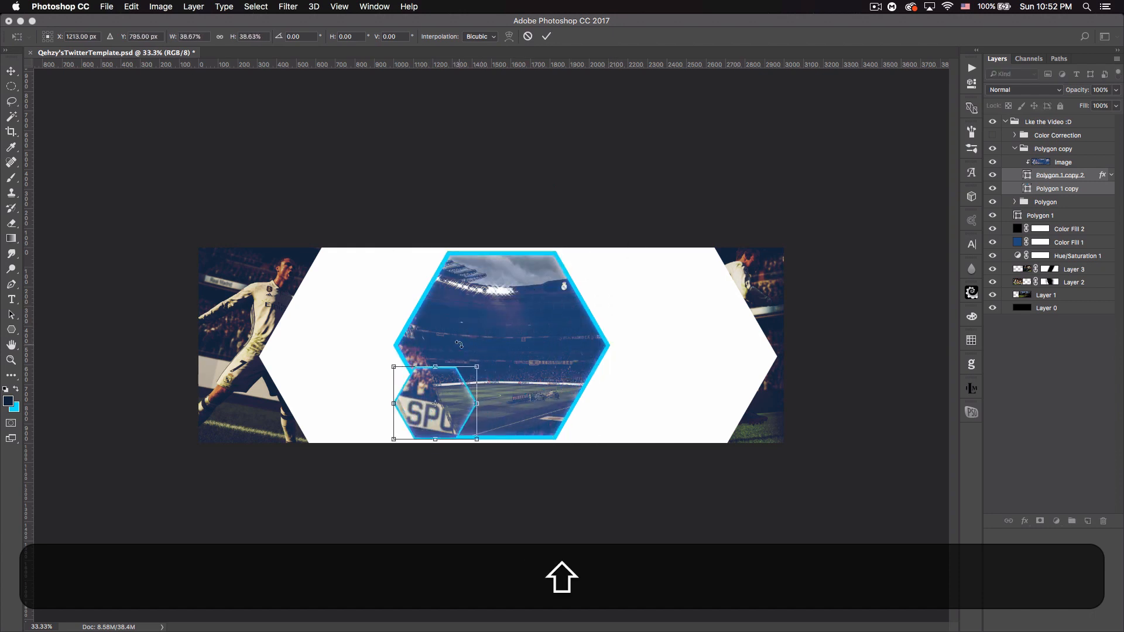
pyautogui.moveTo(455, 410); pyautogui.dragTo(463, 384)
pyautogui.press('Return')
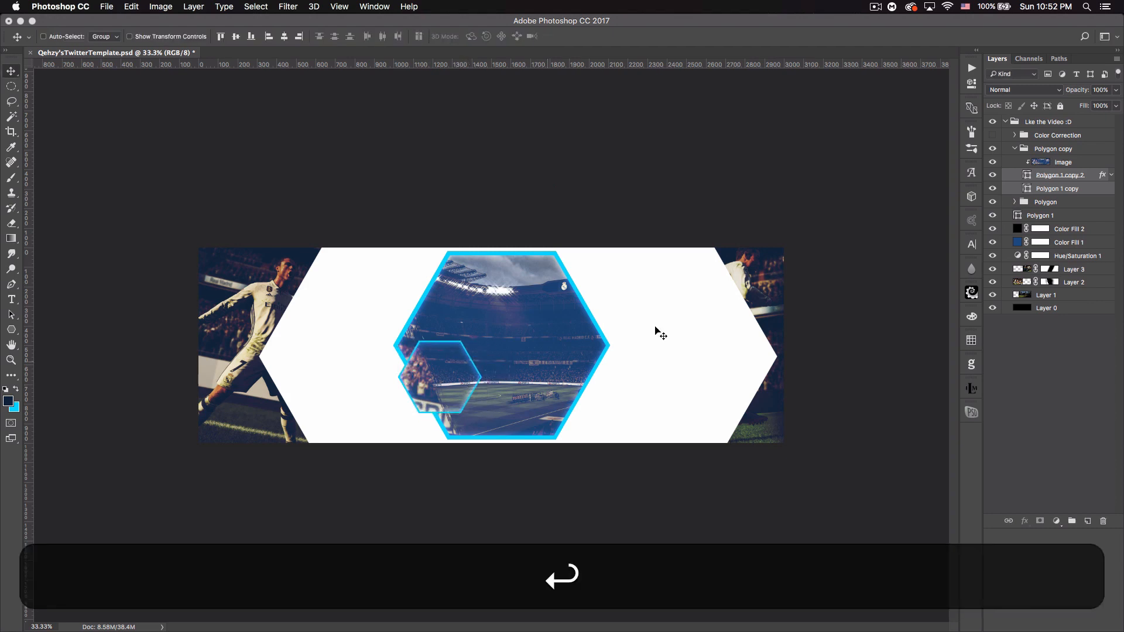
# - Duplicate the full-size Polygon group again and stack the copy directly below the original Polygon group
pyautogui.click(1016, 151)
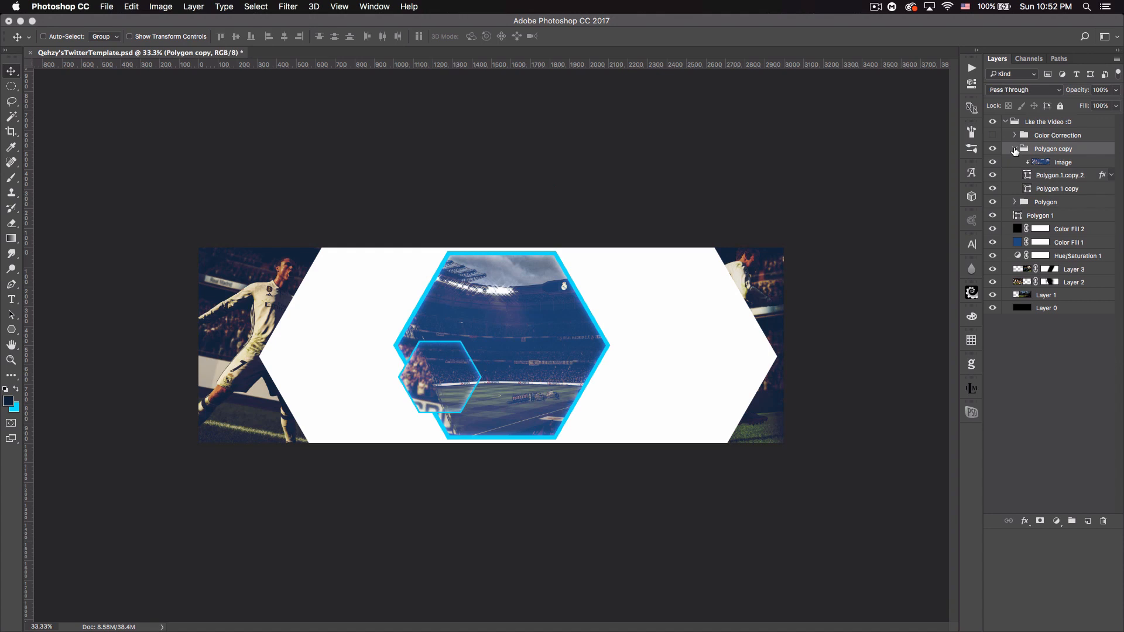
pyautogui.click(1016, 151)
pyautogui.press('super+j')
pyautogui.moveTo(1064, 168); pyautogui.dragTo(1052, 181)
pyautogui.press('super+t')
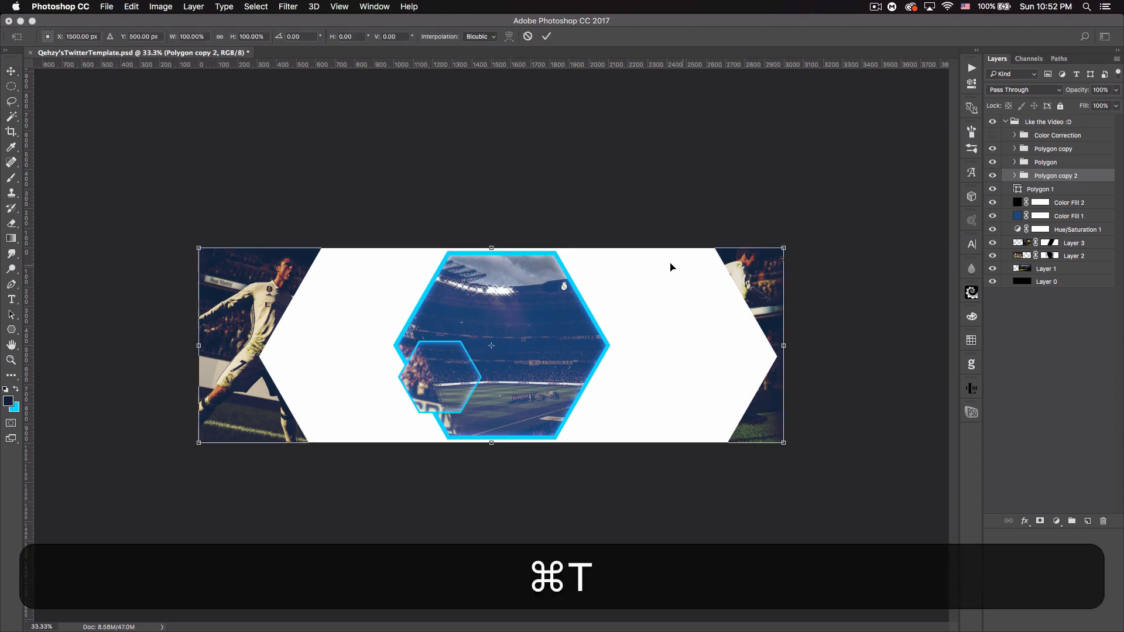
pyautogui.press('Return')
# - Scale both hexagon layers in Polygon copy 2 to about 126% and position them over the banner's upper-right area, behind the central hexagon
pyautogui.click(1015, 176)
pyautogui.click(1048, 202)
pyautogui.keyDown('shift'); pyautogui.click(1042, 216); pyautogui.keyUp('shift')
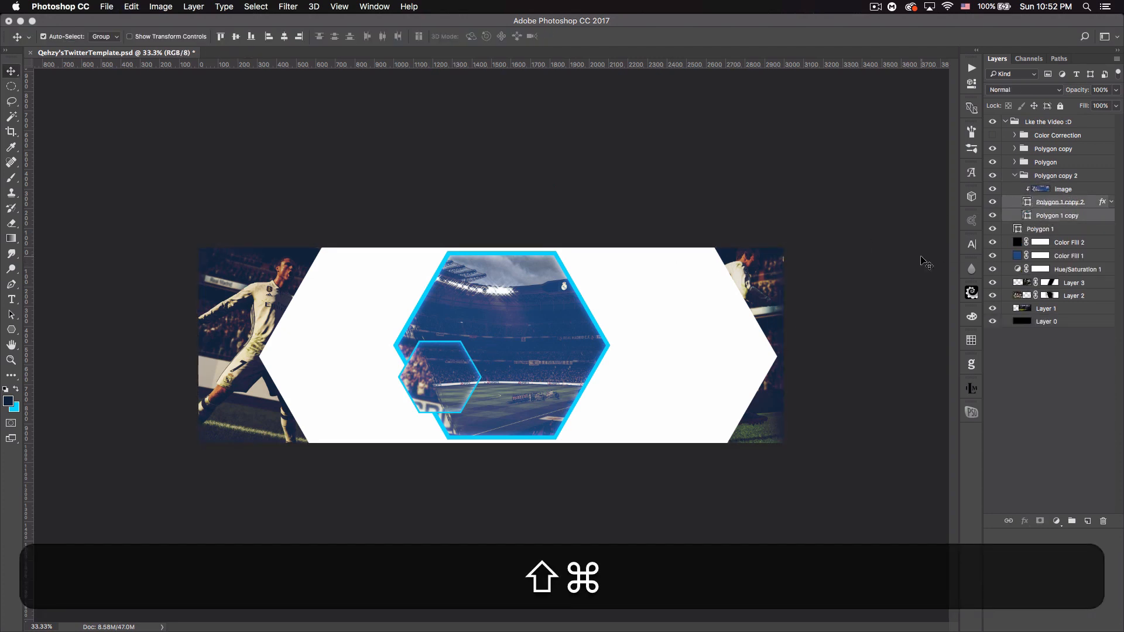
pyautogui.press('super+t')
pyautogui.moveTo(613, 251); pyautogui.dragTo(658, 219)
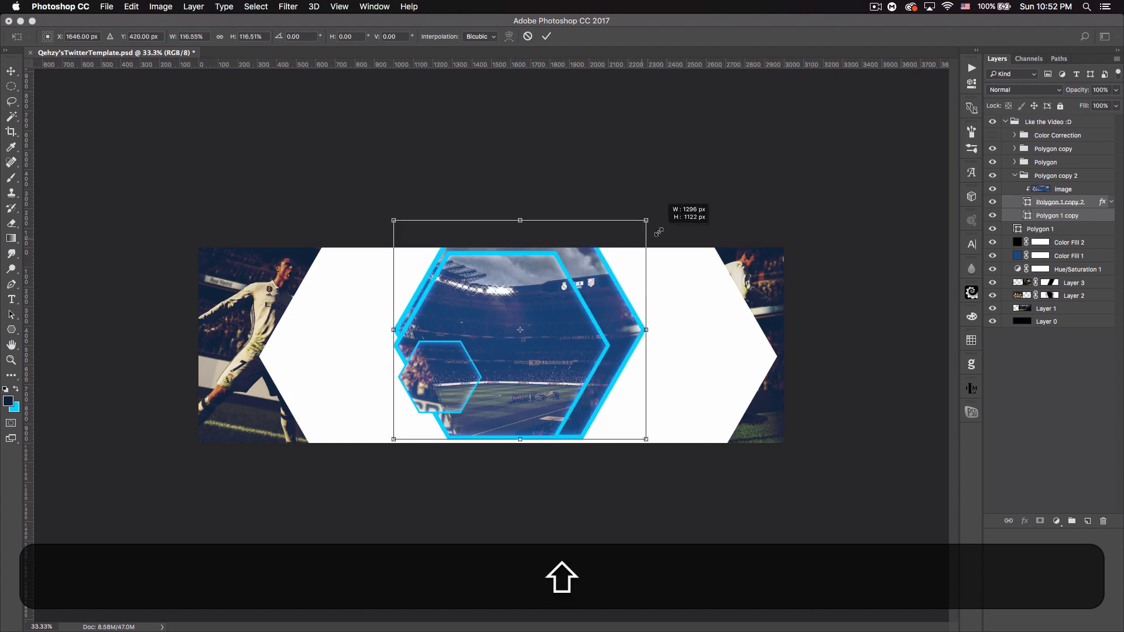
pyautogui.moveTo(594, 350); pyautogui.dragTo(725, 267)
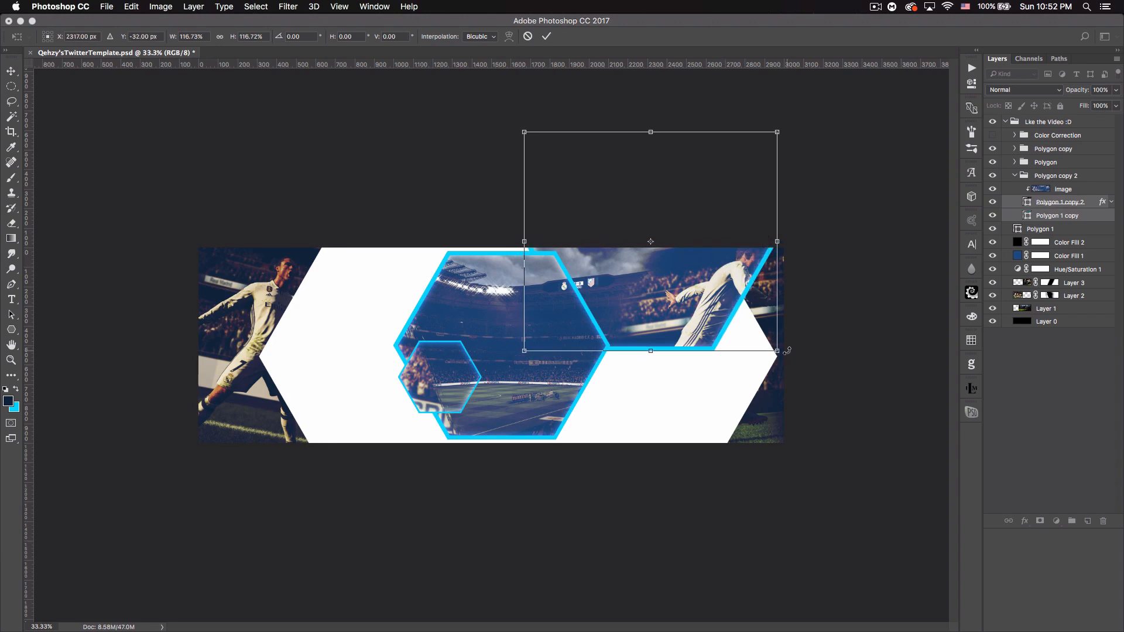
pyautogui.press('shift')
pyautogui.moveTo(778, 349); pyautogui.dragTo(798, 365)
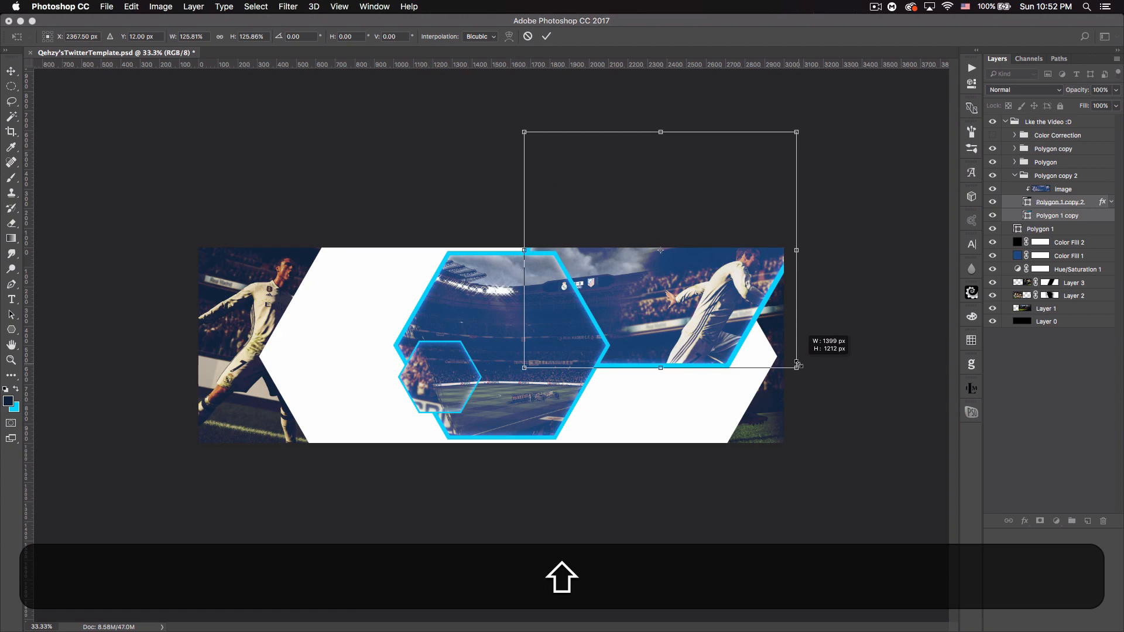
pyautogui.moveTo(735, 350)
pyautogui.mouseDown()
pyautogui.moveTo(761, 350)
pyautogui.moveTo(746, 346)
pyautogui.mouseUp()
pyautogui.press('Return')
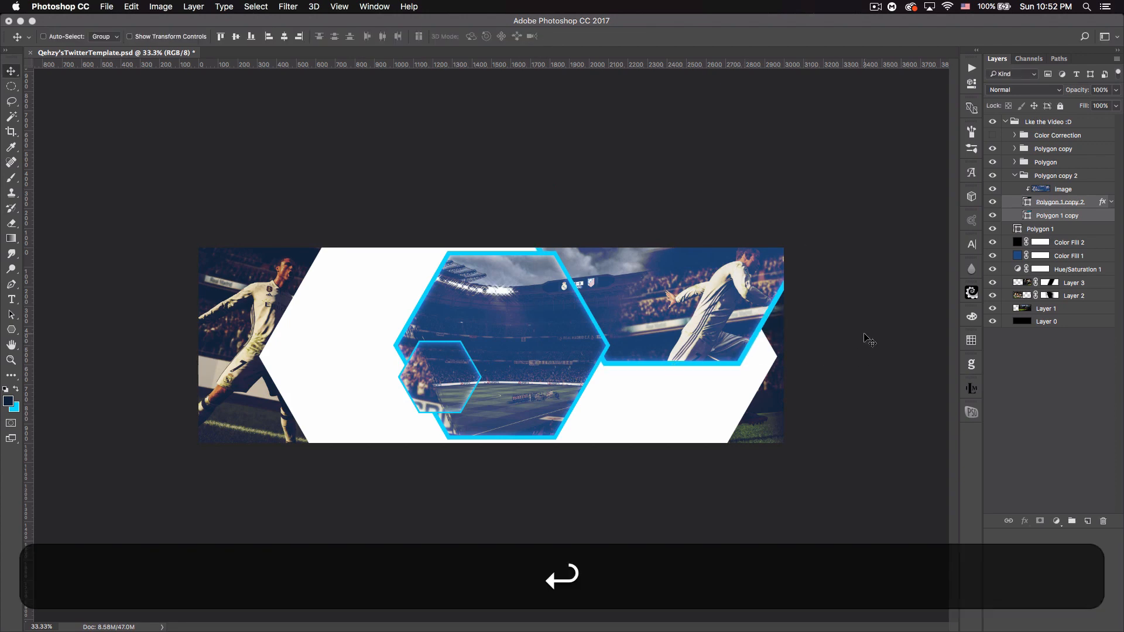
# - Collapse the Polygon copy 2 group and duplicate it
pyautogui.click(1016, 180)
pyautogui.click(1015, 175)
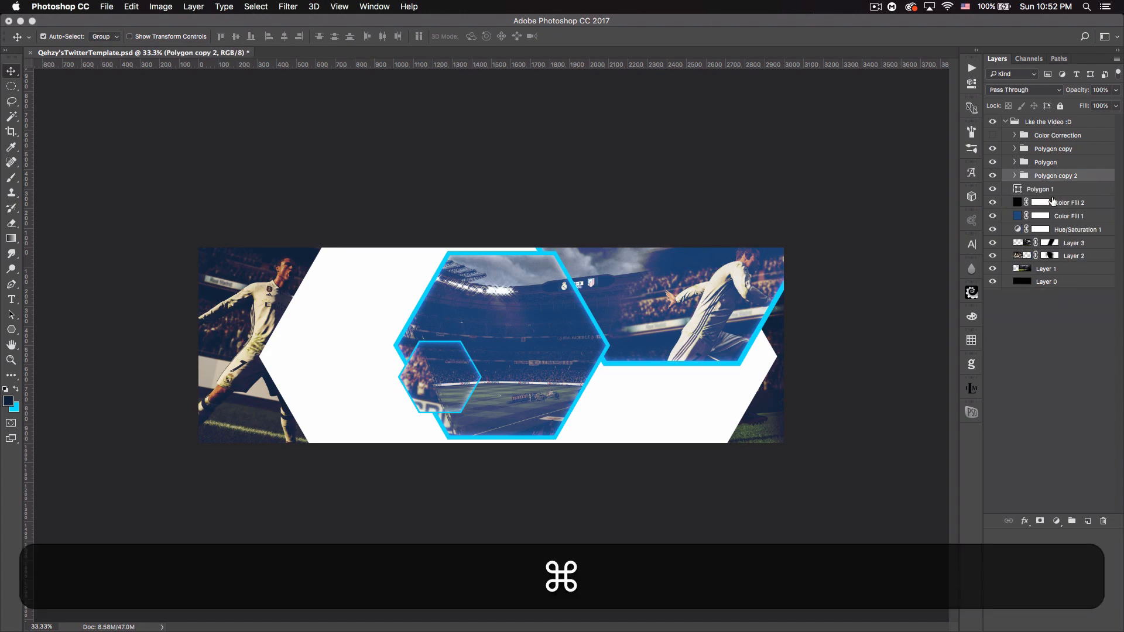
pyautogui.press('super+j')
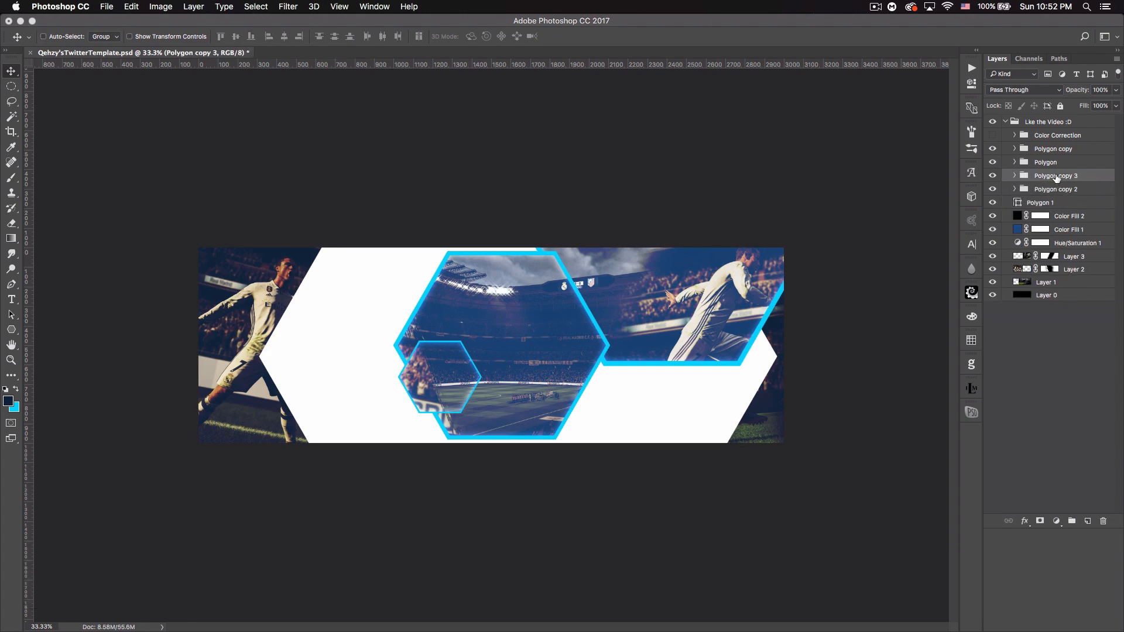
pyautogui.press('super+t')
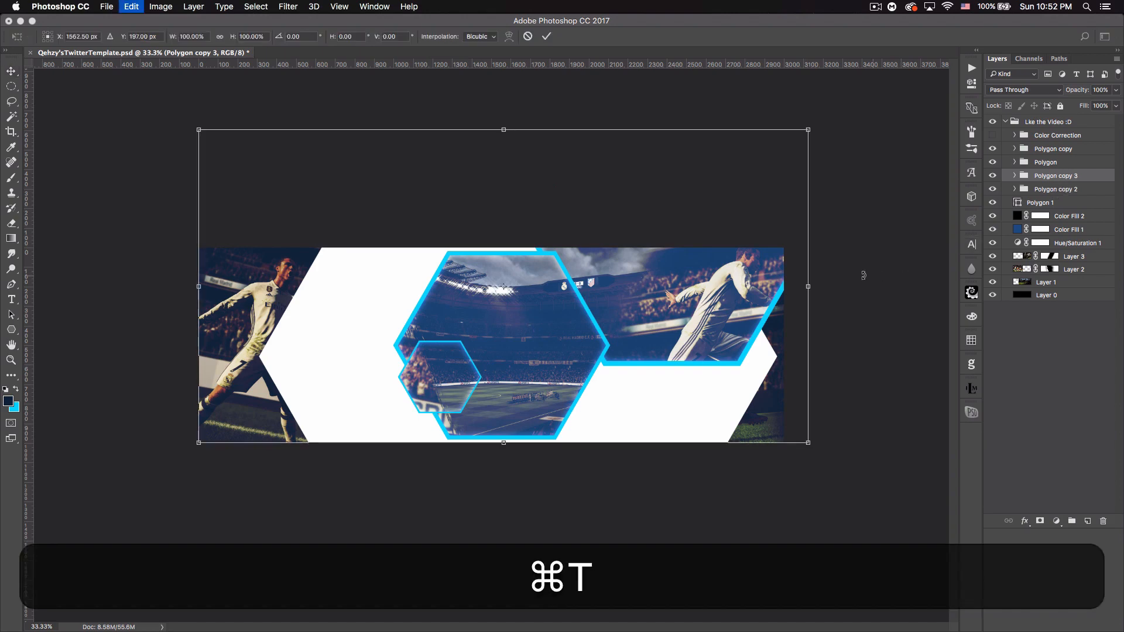
pyautogui.press('Return')
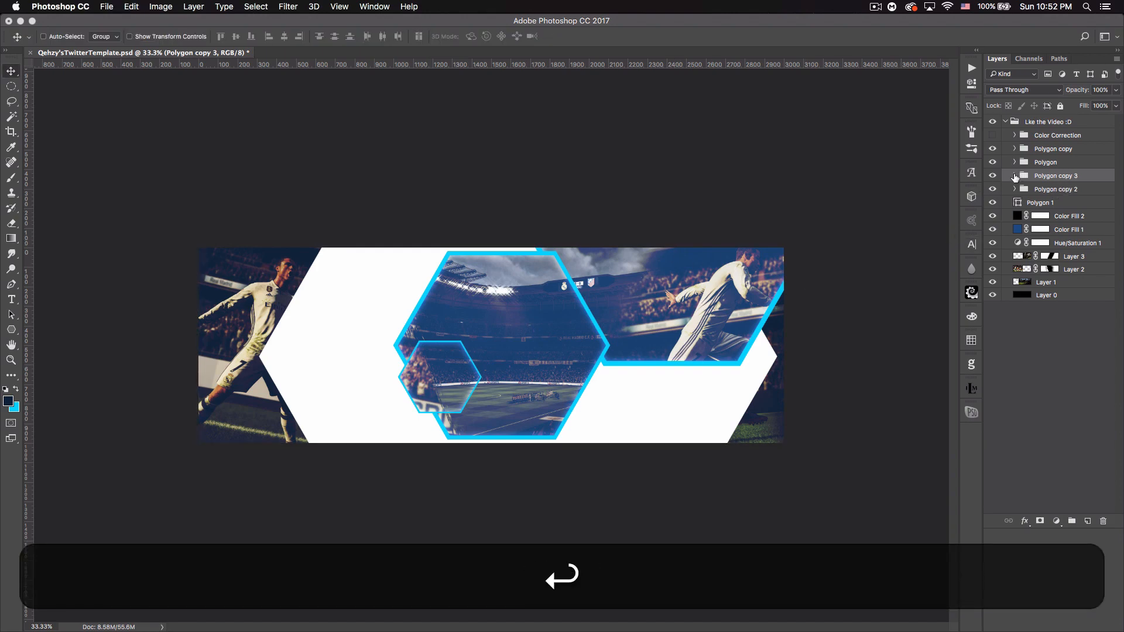
# - Scale both hexagon layers in Polygon copy 3 to about 69% and place them at the banner's upper left, partly behind the central hexagon
pyautogui.click(1015, 176)
pyautogui.click(1052, 202)
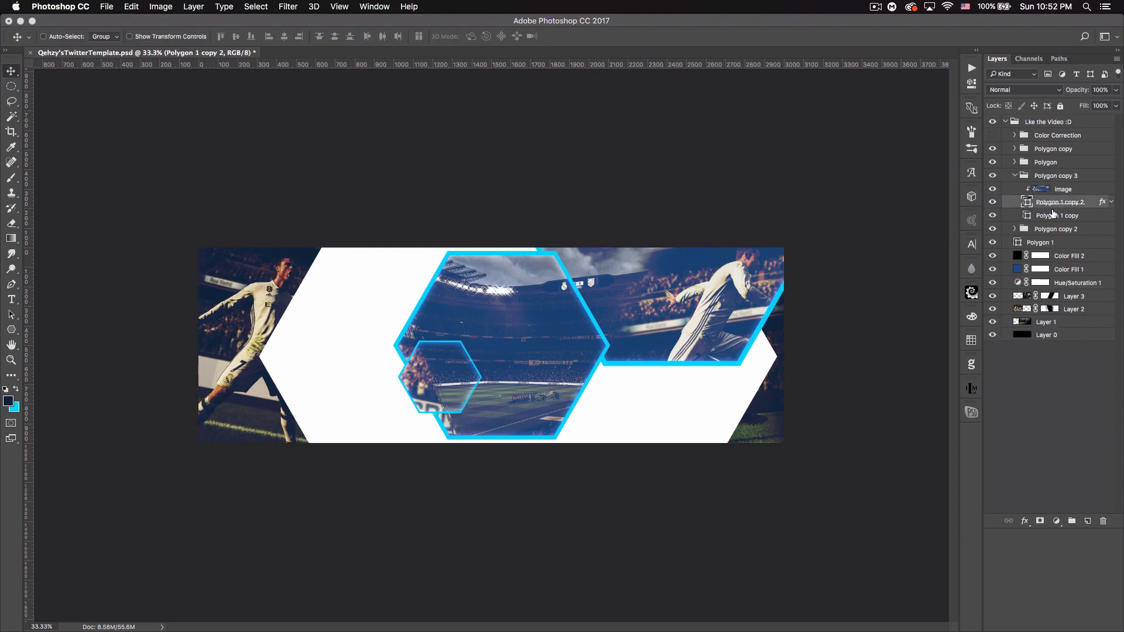
pyautogui.keyDown('shift'); pyautogui.click(1054, 215); pyautogui.keyUp('shift')
pyautogui.press('shift+super+t')
pyautogui.moveTo(748, 258); pyautogui.dragTo(476, 298)
pyautogui.moveTo(544, 174); pyautogui.dragTo(499, 214)
pyautogui.moveTo(463, 293); pyautogui.dragTo(469, 293)
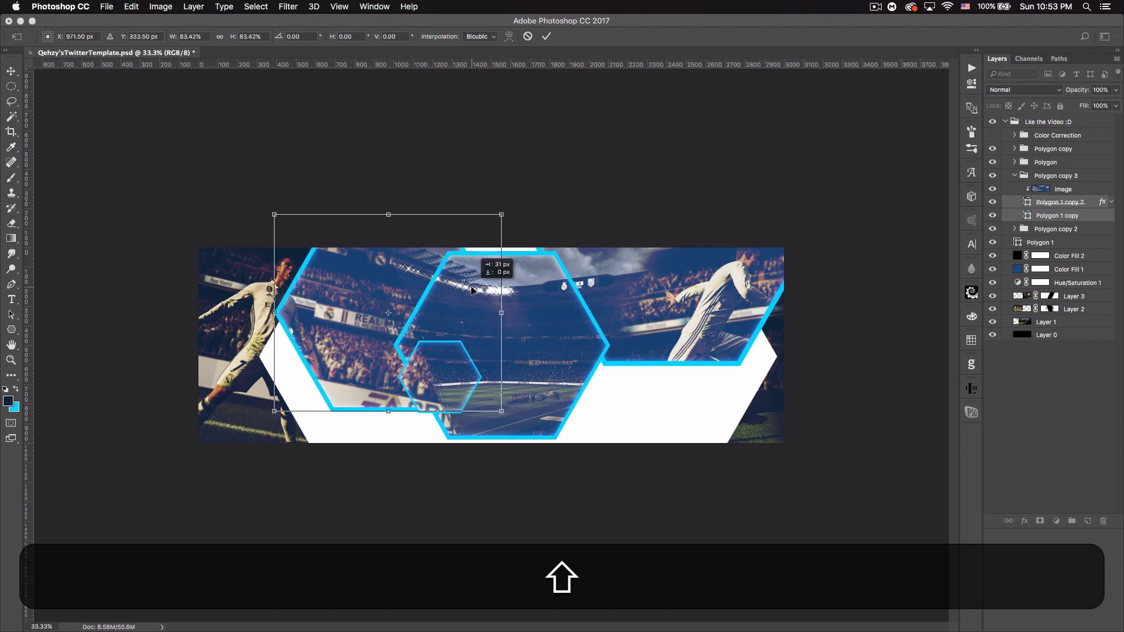
pyautogui.moveTo(273, 413); pyautogui.dragTo(311, 378)
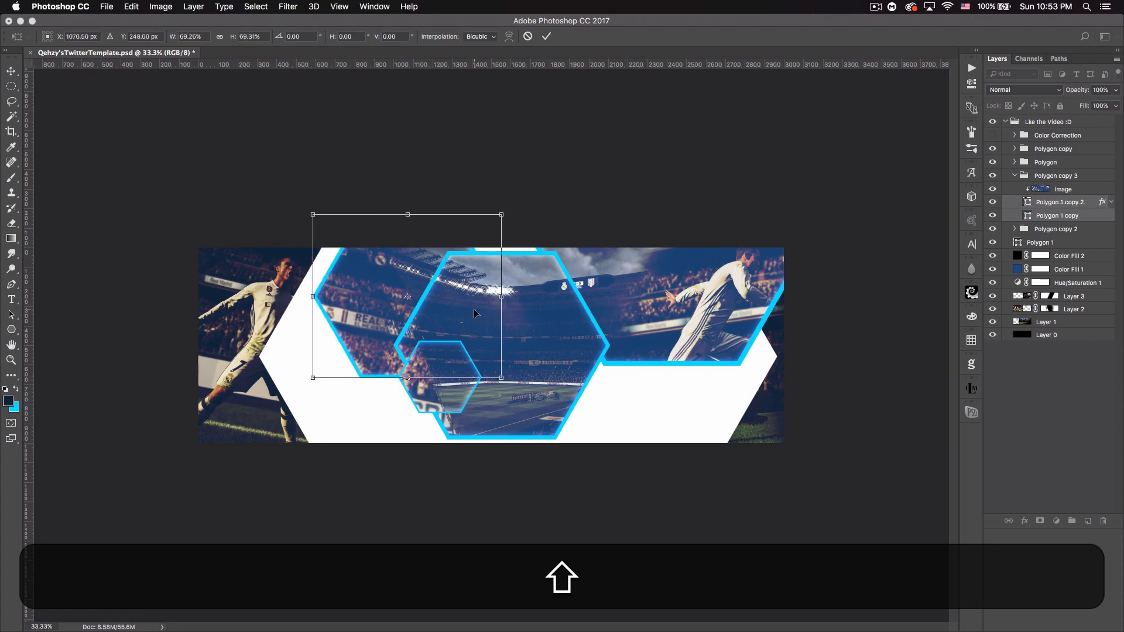
pyautogui.moveTo(474, 309); pyautogui.dragTo(463, 310)
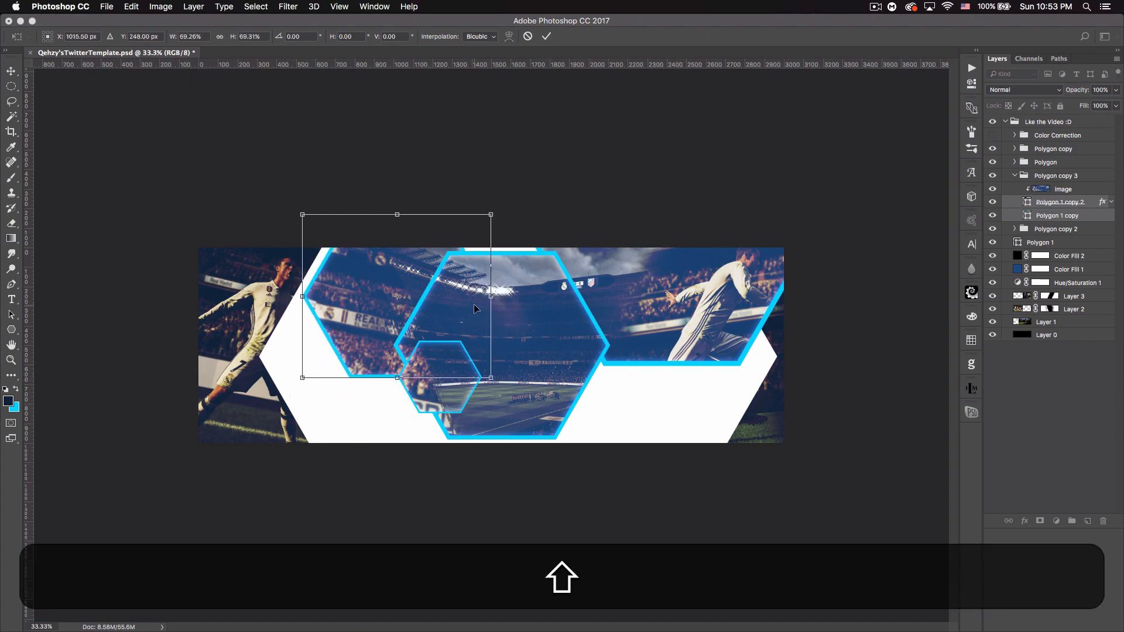
pyautogui.press('Return')
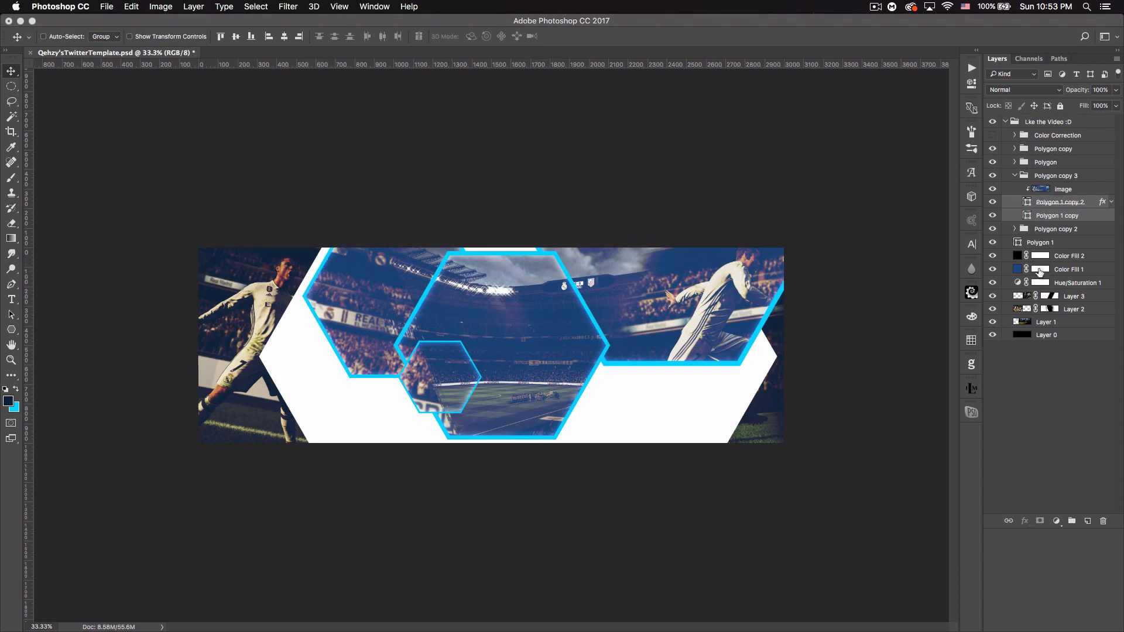
# - Duplicate the Polygon copy 3 group and move the copy's two hexagon layers down to the banner's lower edge, below the central hexagon
pyautogui.click(1019, 177)
pyautogui.click(1015, 177)
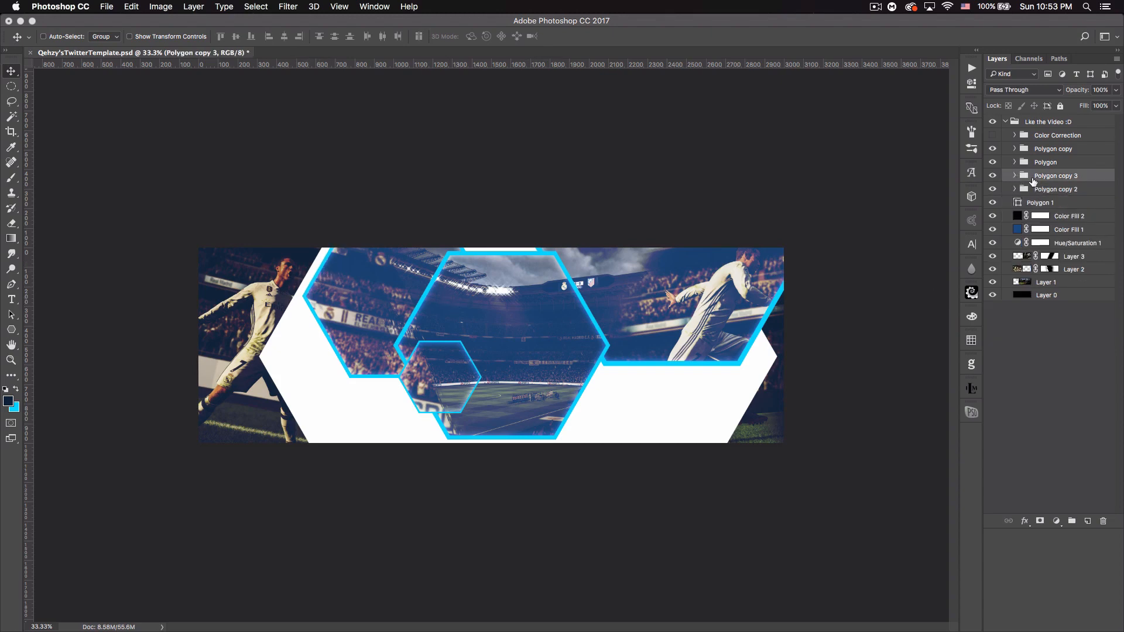
pyautogui.press('super')
pyautogui.press('super+j')
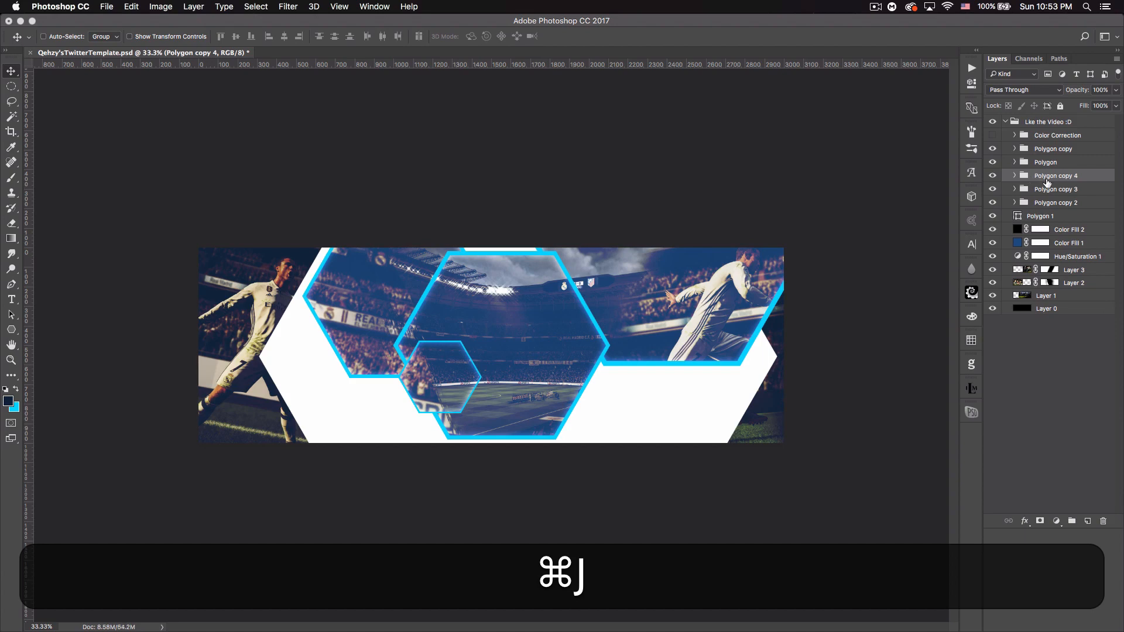
pyautogui.click(1015, 176)
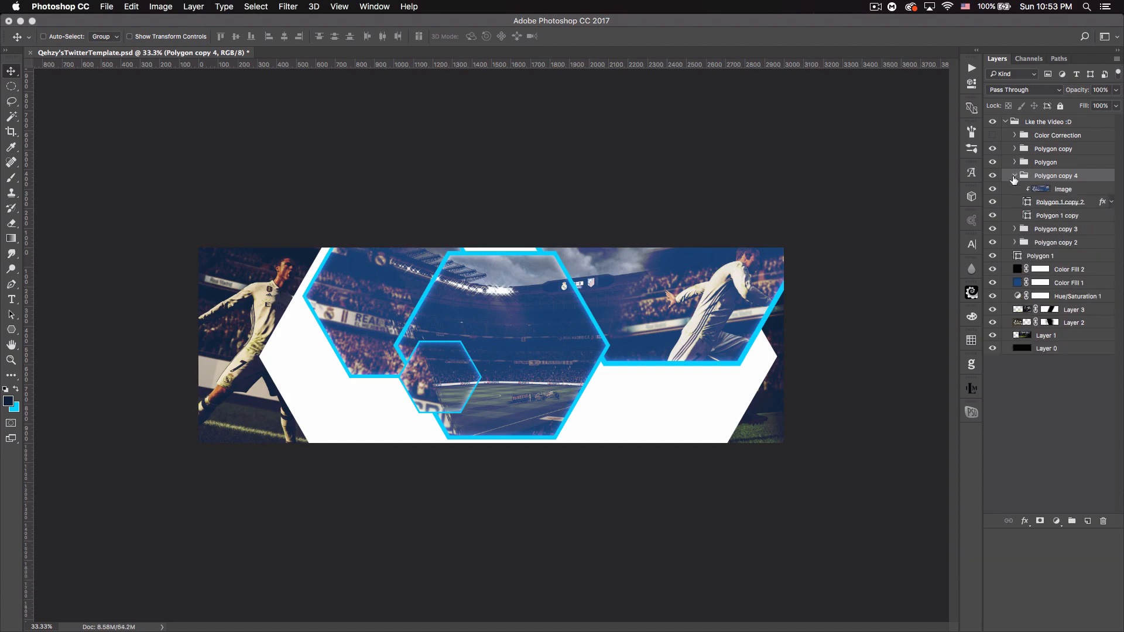
pyautogui.click(1048, 202)
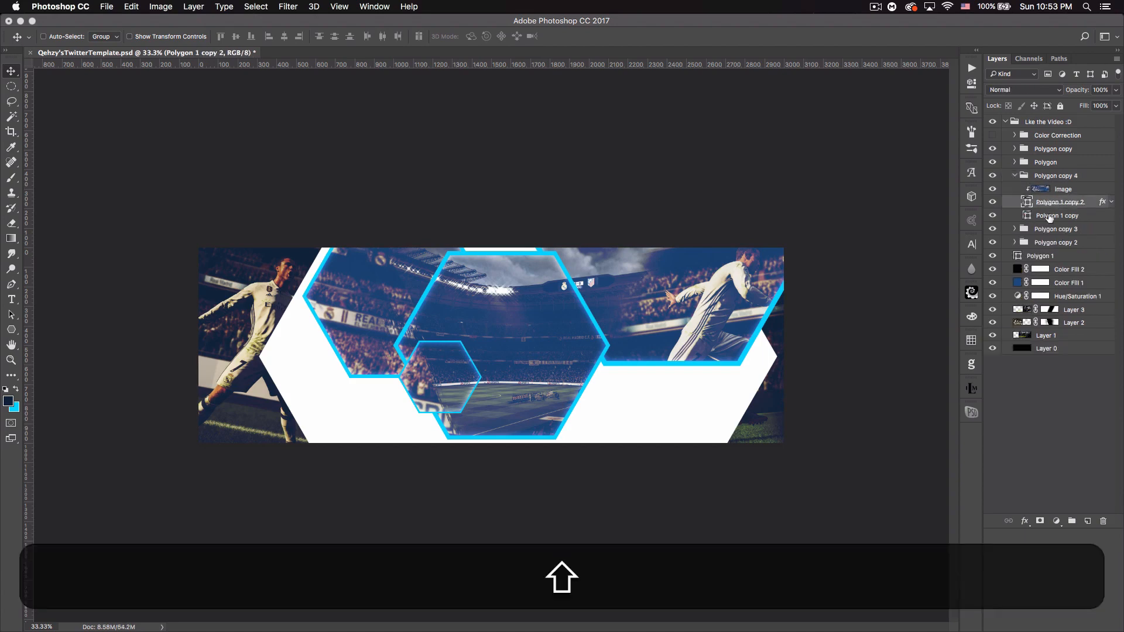
pyautogui.keyDown('shift'); pyautogui.click(1054, 216); pyautogui.keyUp('shift')
pyautogui.moveTo(411, 311); pyautogui.dragTo(442, 420)
pyautogui.press('super')
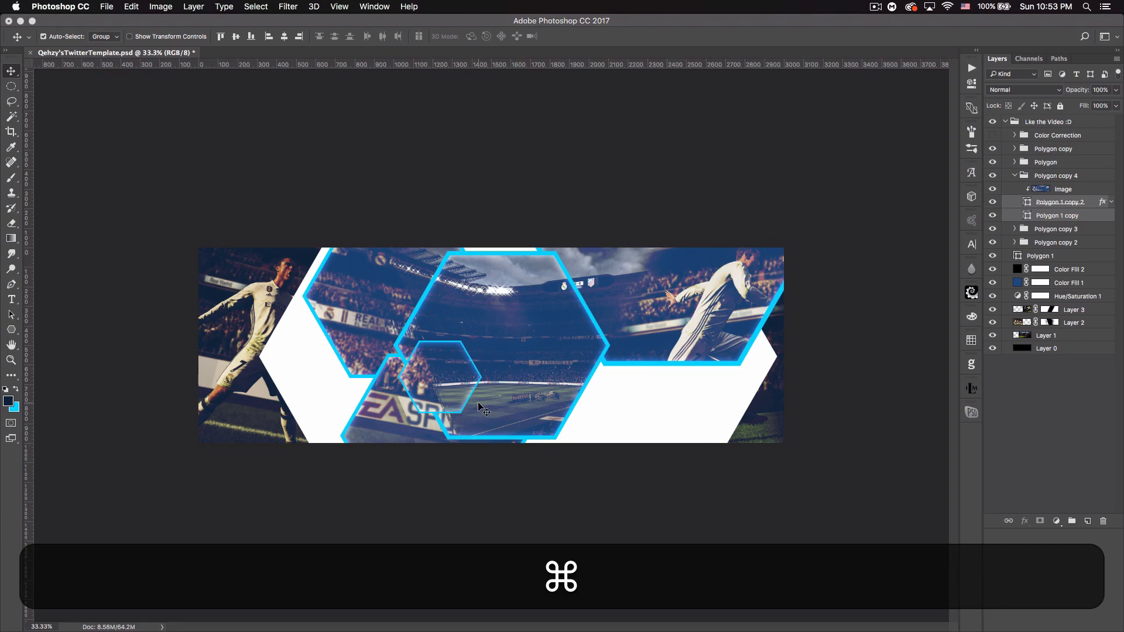
# - Enlarge both hexagon layers in Polygon copy 4 to slightly over 152%, keeping their upper part behind the central hexagon at the banner's lower edge
pyautogui.press('super+t')
pyautogui.moveTo(530, 516); pyautogui.dragTo(604, 582)
pyautogui.moveTo(566, 525); pyautogui.dragTo(552, 527)
pyautogui.moveTo(585, 586); pyautogui.dragTo(606, 606)
pyautogui.moveTo(564, 550); pyautogui.dragTo(560, 550)
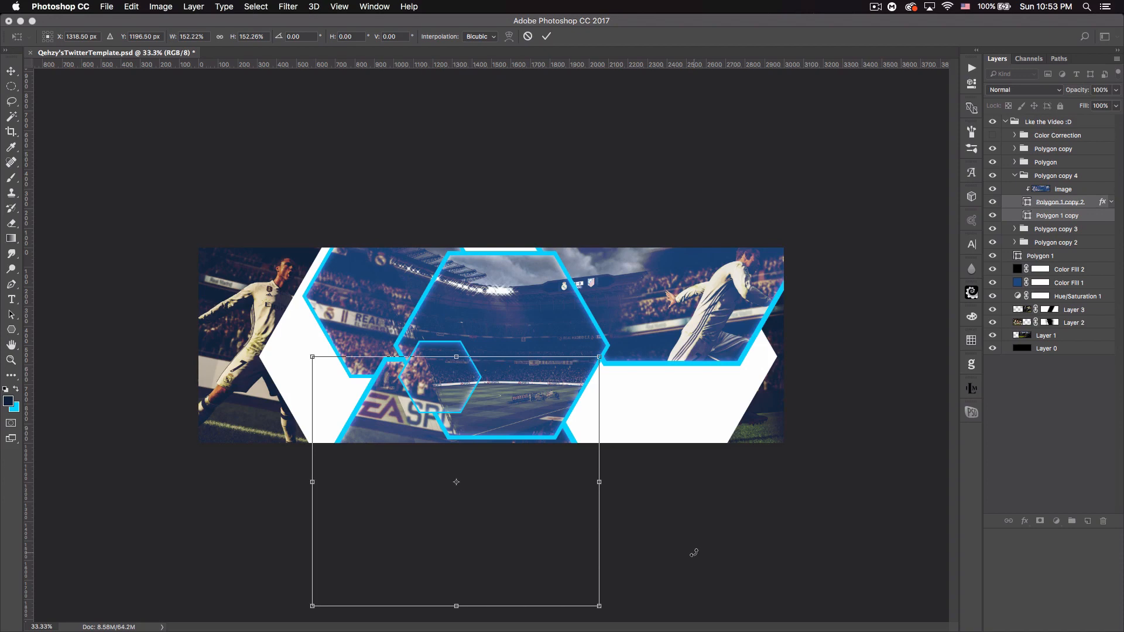
pyautogui.moveTo(609, 612); pyautogui.dragTo(642, 605)
pyautogui.hotkey('shift', 'Return')
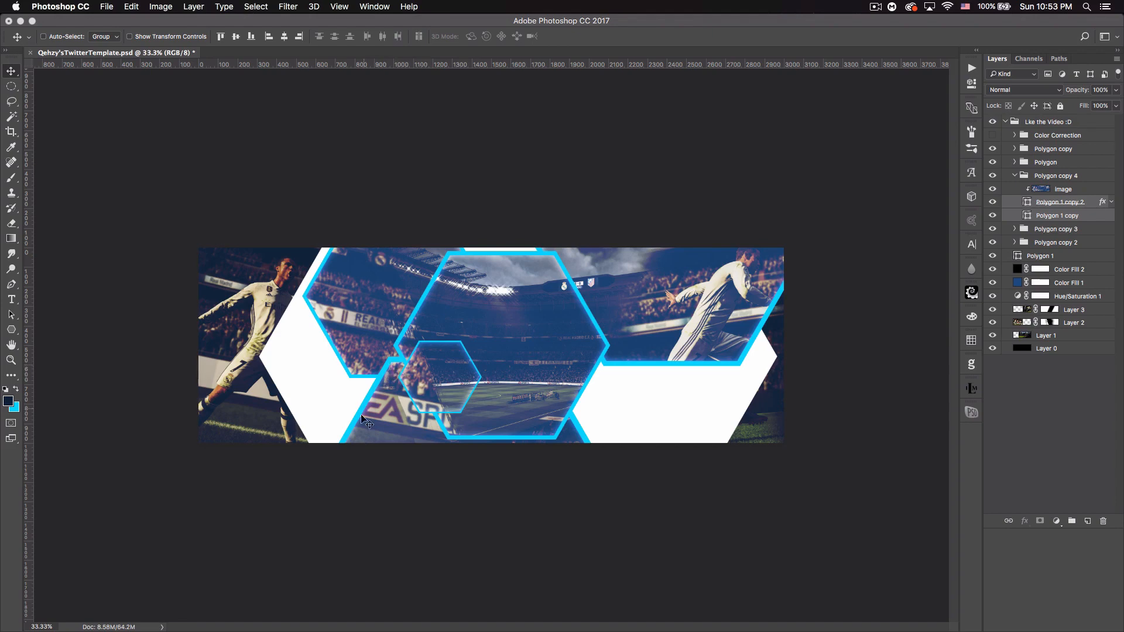
# - Scale only Polygon 1 copy 2 in Polygon copy 4 up to about 101.4% to thin its cyan border, and collapse the group
pyautogui.click(1042, 203)
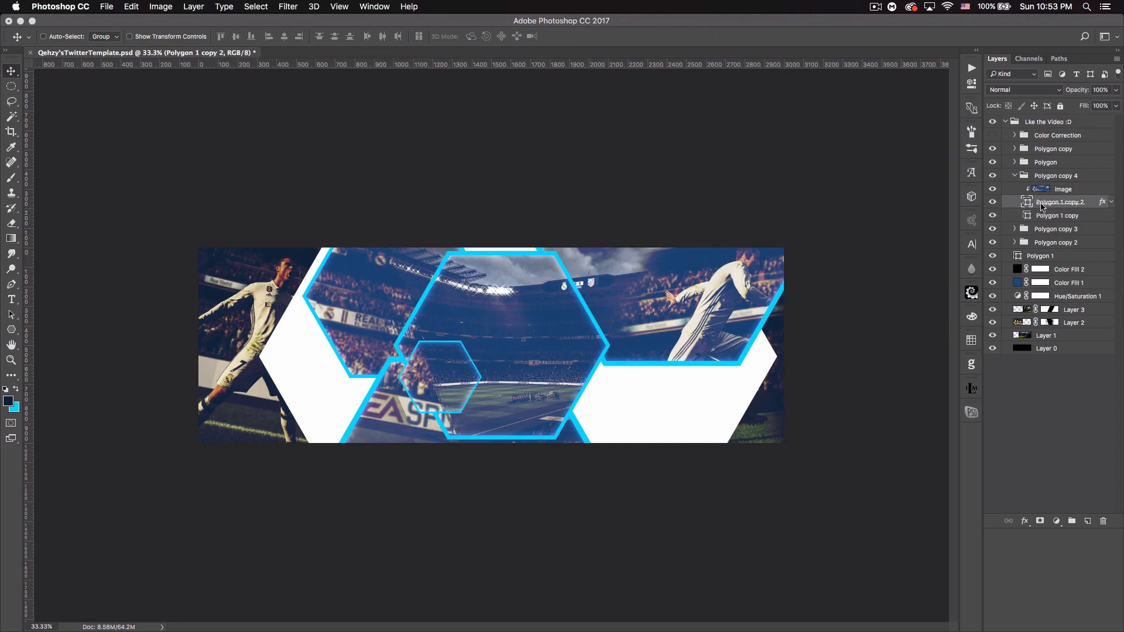
pyautogui.press('super+t')
pyautogui.press('shift+super+t')
pyautogui.moveTo(611, 364); pyautogui.dragTo(613, 364)
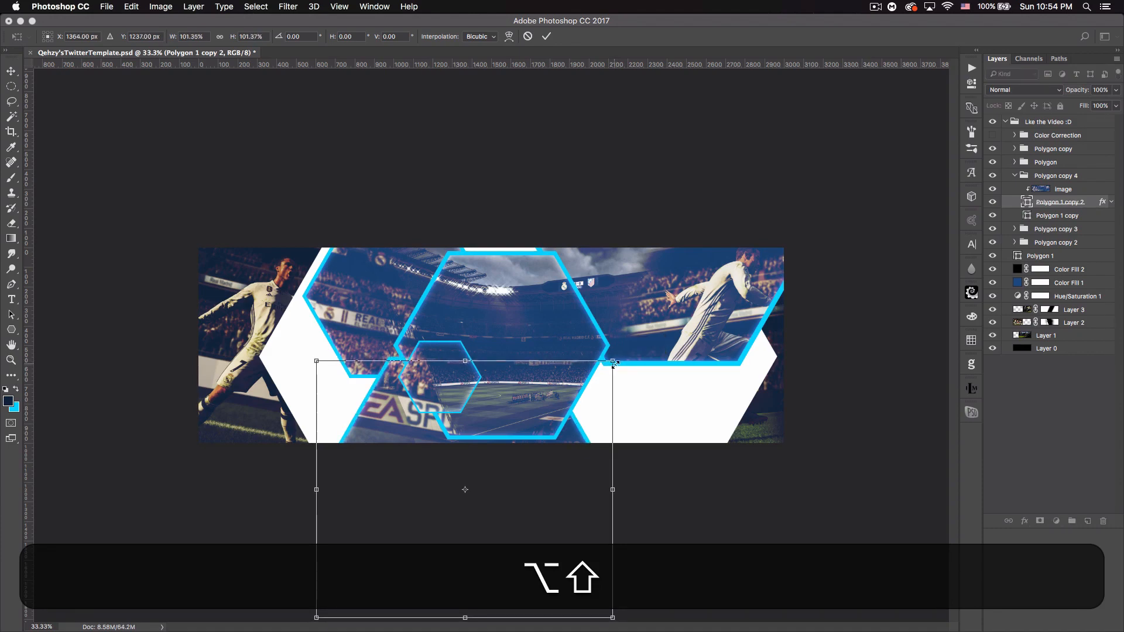
pyautogui.hotkey('shift', 'Return')
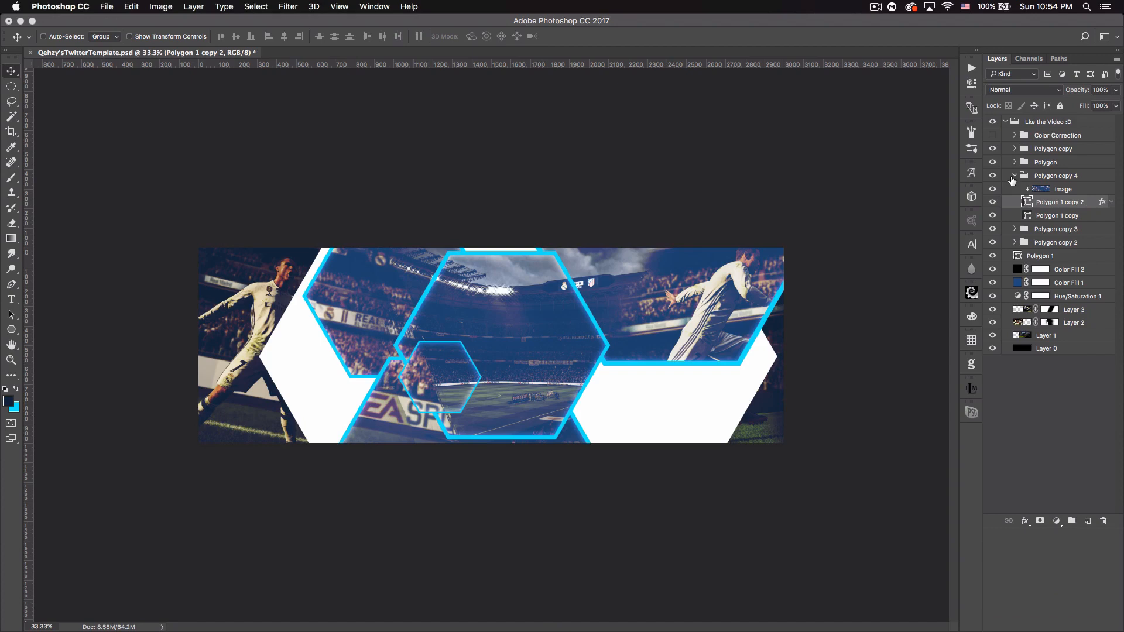
pyautogui.click(1016, 177)
pyautogui.click(1016, 177)
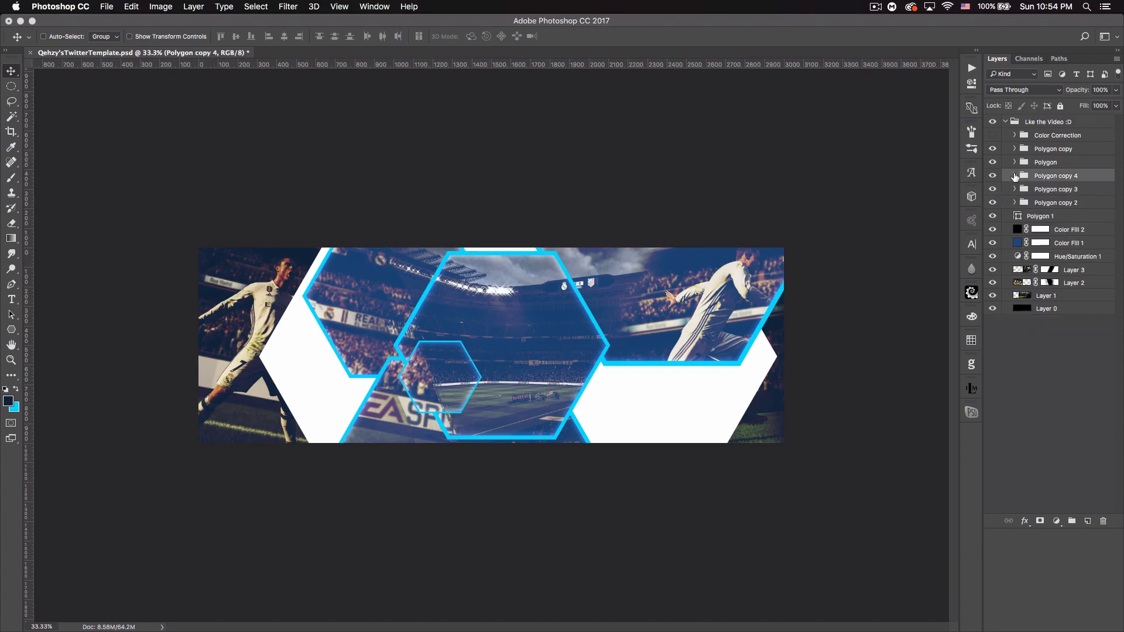
# - Duplicate the Polygon copy 2 group and select the original group beneath the copy
pyautogui.click(1046, 203)
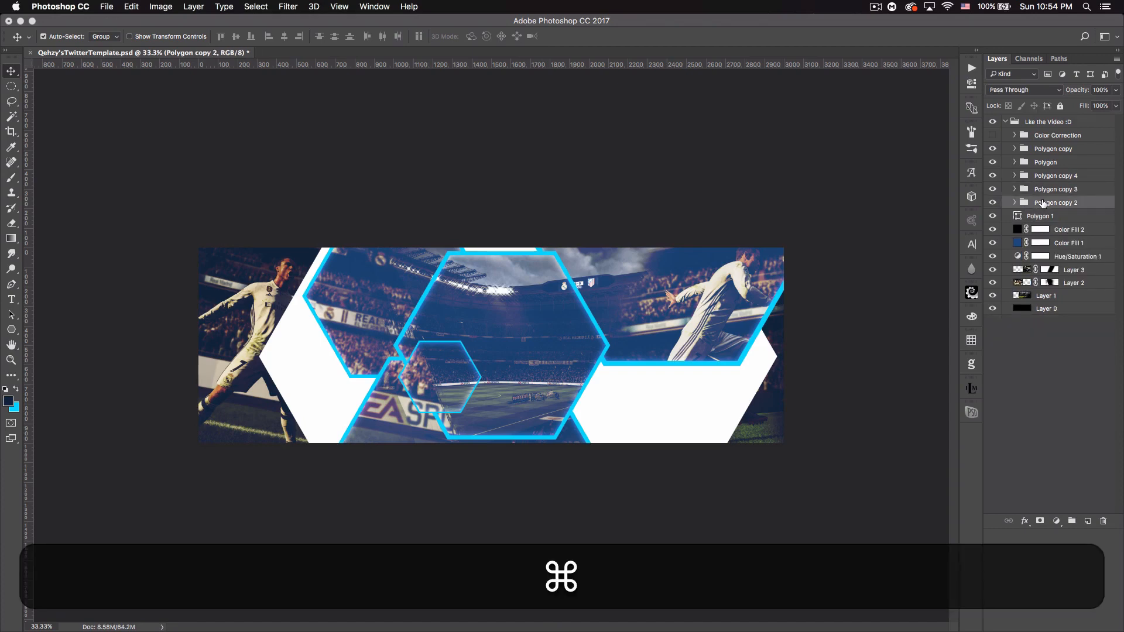
pyautogui.press('super+j')
pyautogui.click(1053, 218)
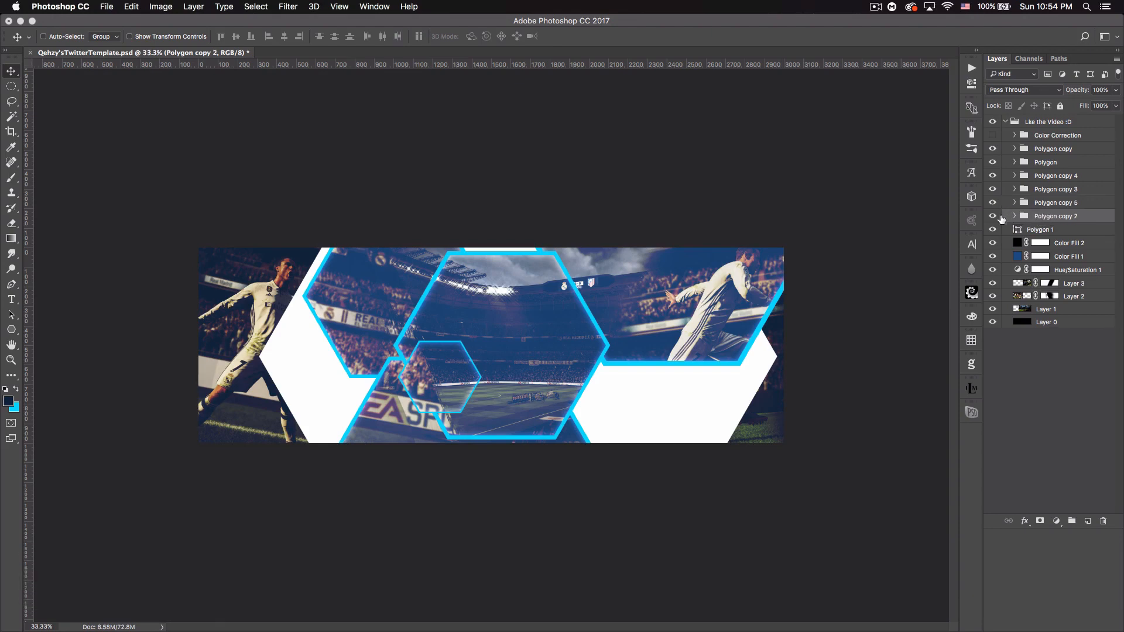
pyautogui.moveTo(378, 311); pyautogui.dragTo(340, 415)
pyautogui.press('super')
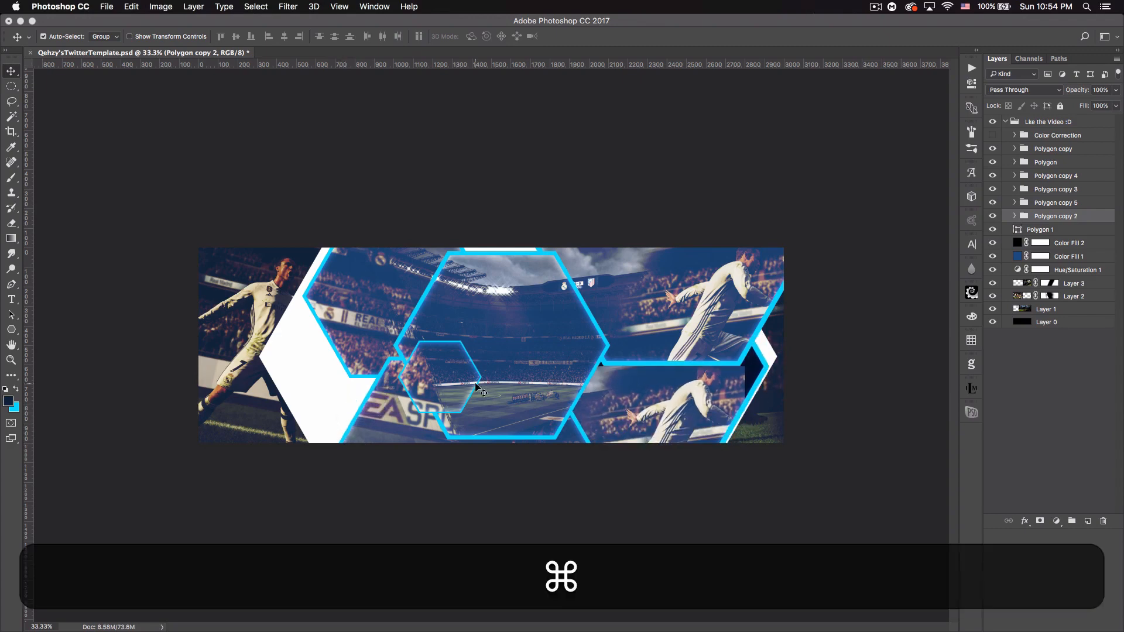
pyautogui.press('super+z')
# - Move the two hexagon layers in the Polygon copy 2 group down below the upper-right hexagon
pyautogui.click(1015, 217)
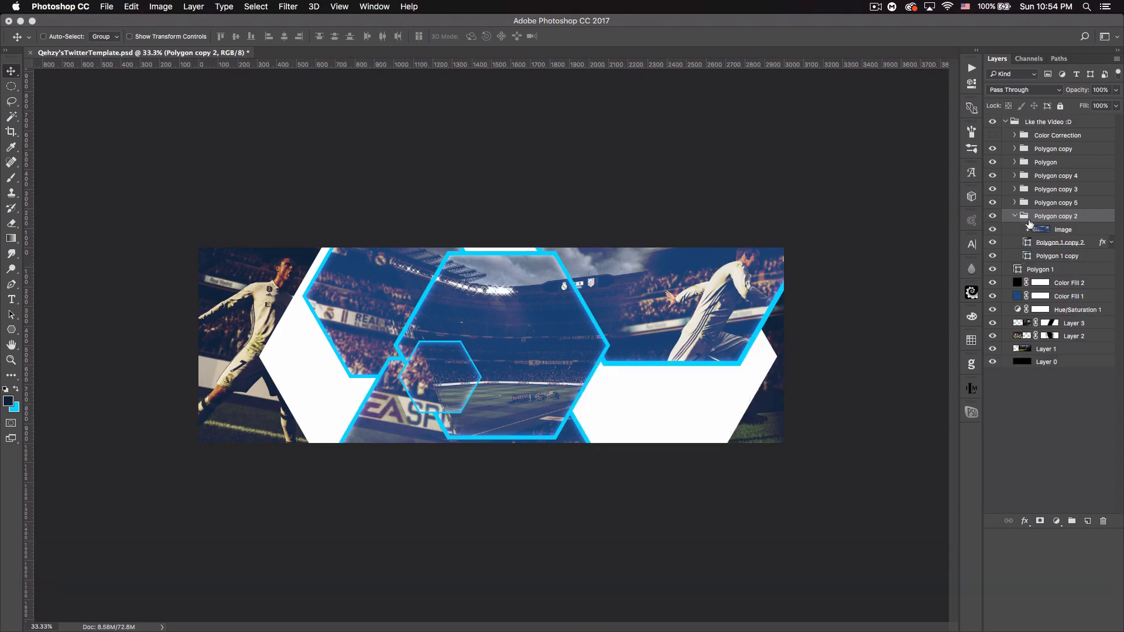
pyautogui.click(1052, 243)
pyautogui.keyDown('shift'); pyautogui.click(1035, 256); pyautogui.keyUp('shift')
pyautogui.moveTo(658, 234); pyautogui.dragTo(640, 375)
# - Scale both hexagon layers in Polygon copy 2 to about 78.4% and fit them beneath the upper-right hexagon
pyautogui.press('super+t')
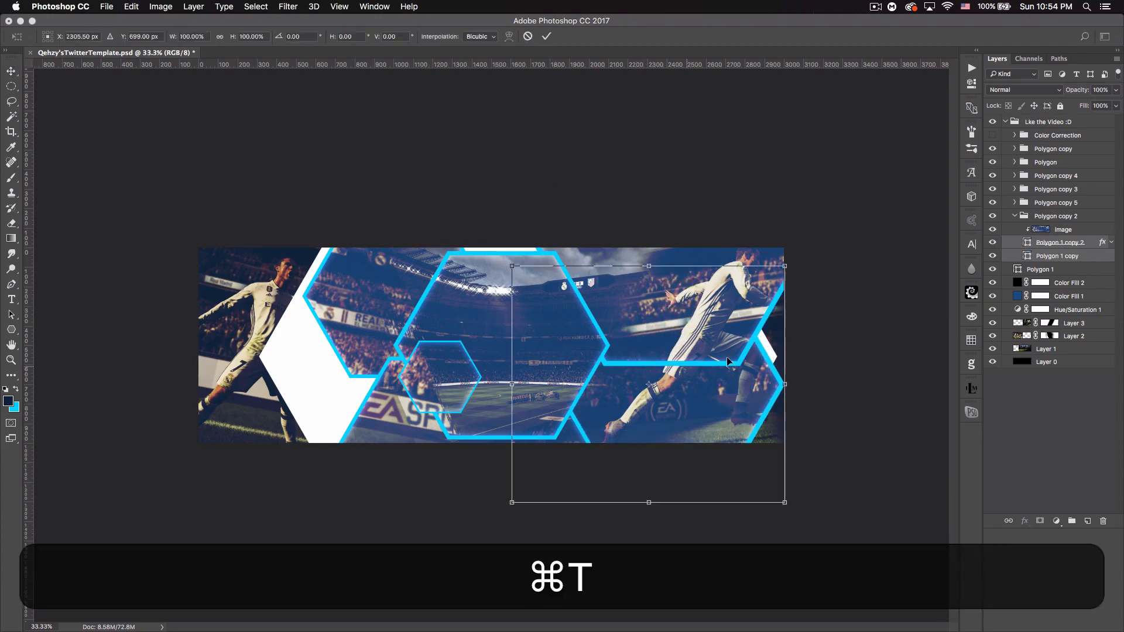
pyautogui.press('shift+super+t')
pyautogui.moveTo(509, 262); pyautogui.dragTo(590, 332)
pyautogui.moveTo(673, 396); pyautogui.dragTo(648, 356)
pyautogui.press('shift')
pyautogui.moveTo(557, 294); pyautogui.dragTo(528, 297)
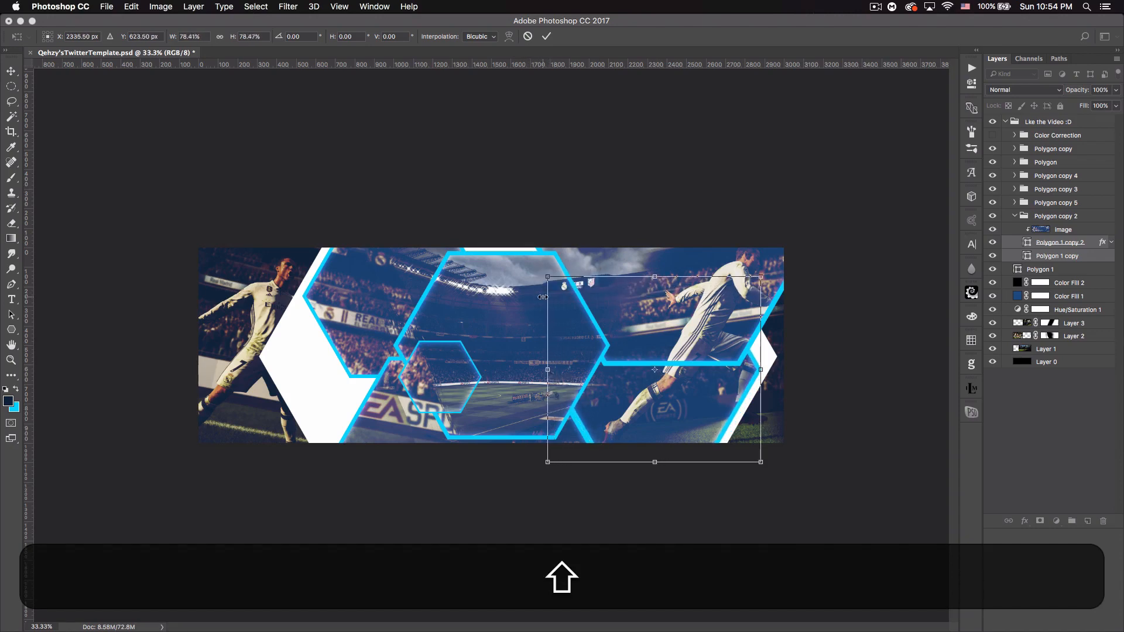
pyautogui.press('Return')
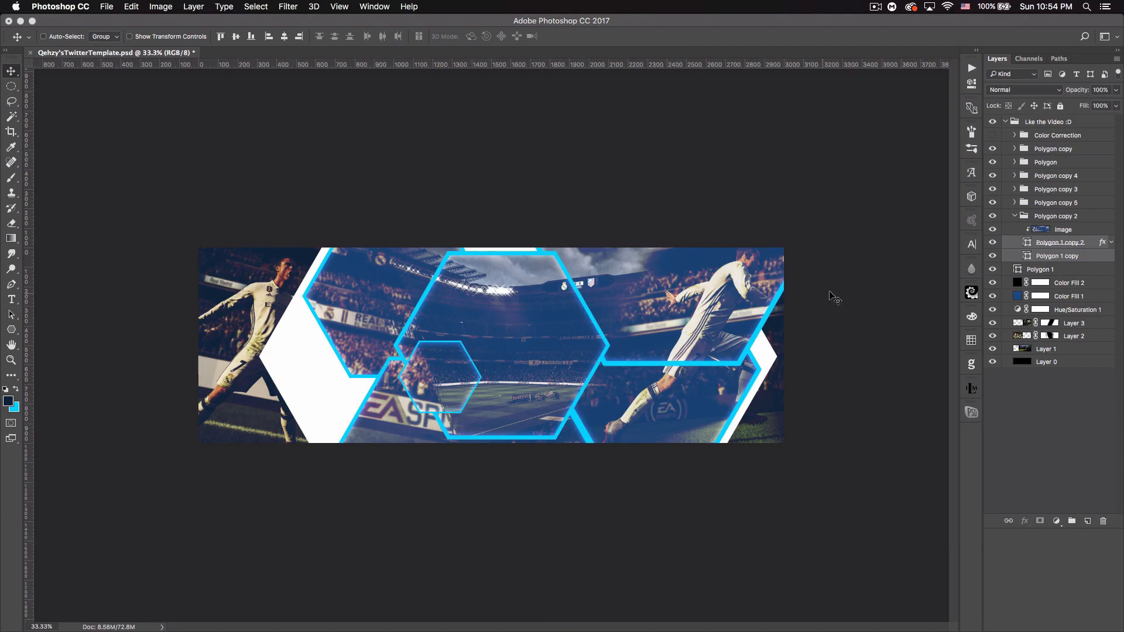
# - Duplicate Polygon copy 2's image, clip the duplicate to the large white Polygon 1 hexagon, and collapse the group
pyautogui.click(1069, 232)
pyautogui.press('super+j')
pyautogui.moveTo(1084, 230); pyautogui.dragTo(1075, 283)
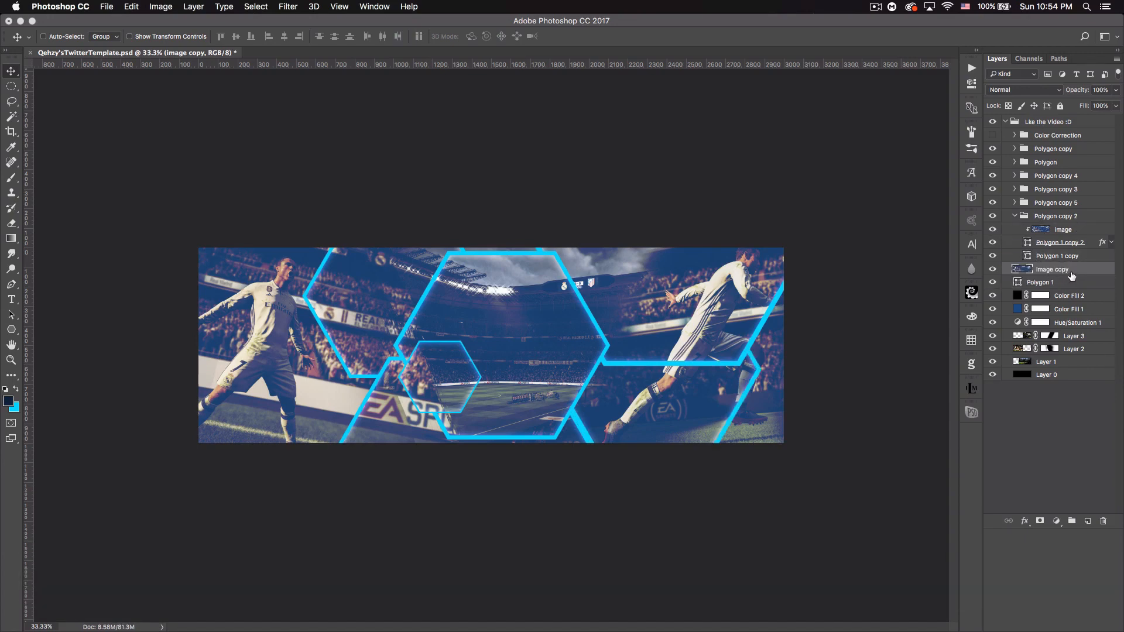
pyautogui.keyDown('alt'); pyautogui.click(1071, 276); pyautogui.keyUp('alt')
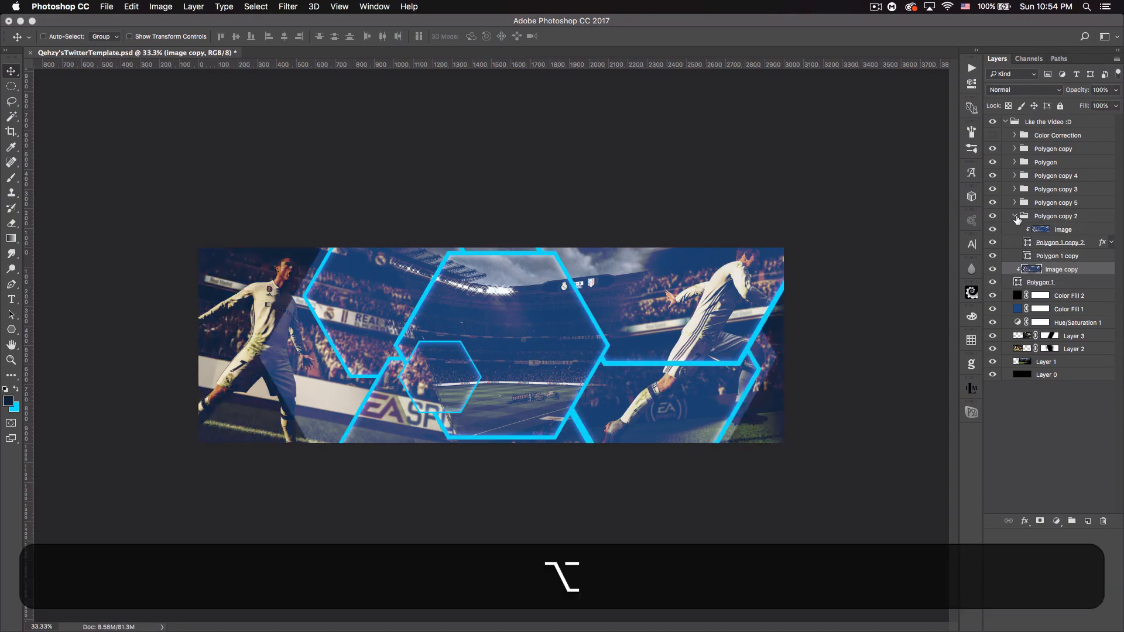
pyautogui.click(1015, 216)
# - Group all layers from Polygon 1 up to Polygon copy and name the group Gexagons
pyautogui.click(1043, 244)
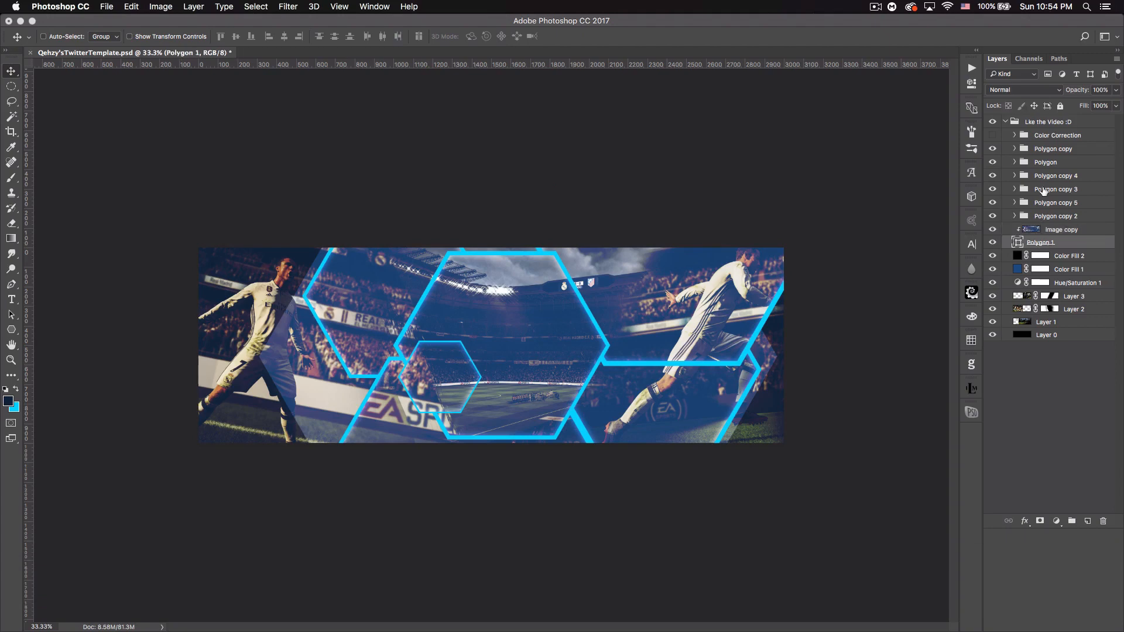
pyautogui.keyDown('shift'); pyautogui.click(1056, 149); pyautogui.keyUp('shift')
pyautogui.hotkey('ctrl', 'g')
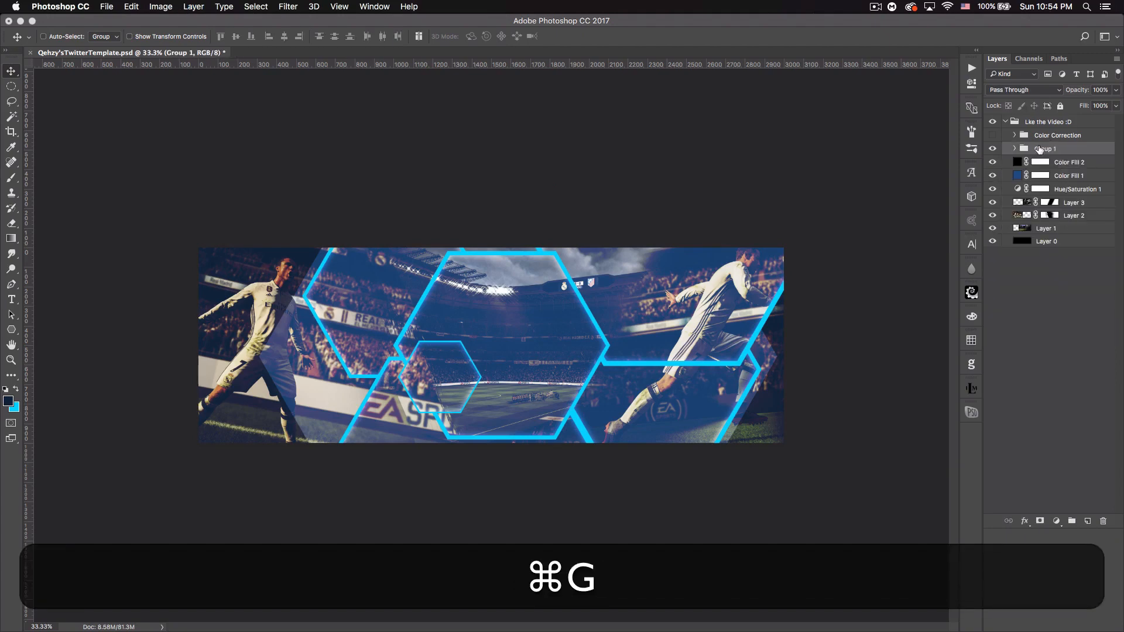
pyautogui.write('Hexagon')
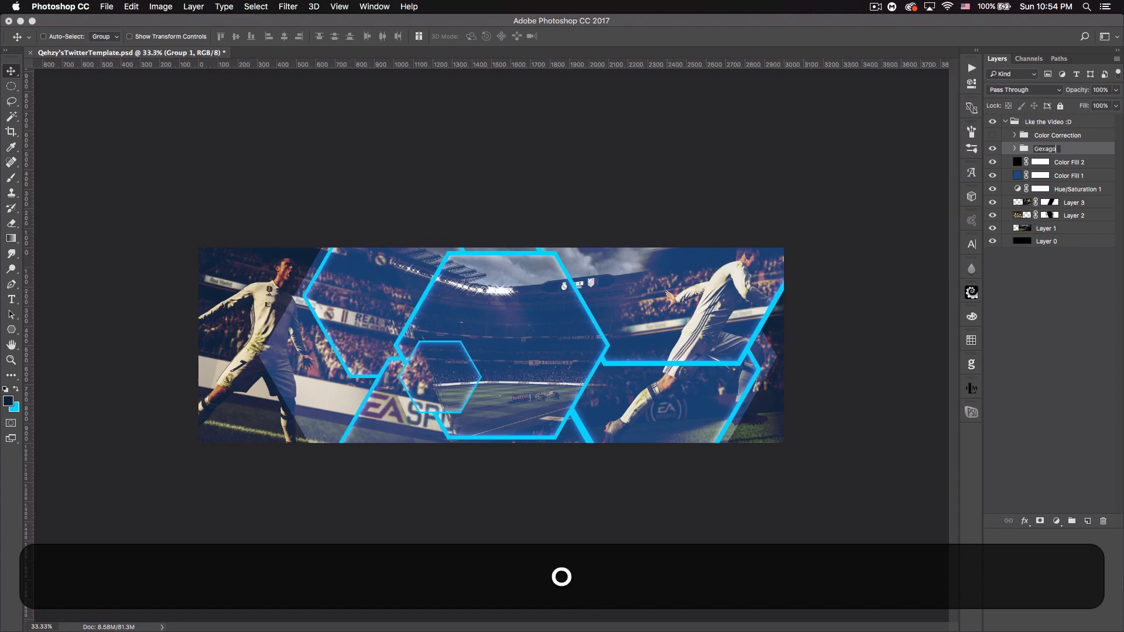
pyautogui.write('s')
pyautogui.press('Return')
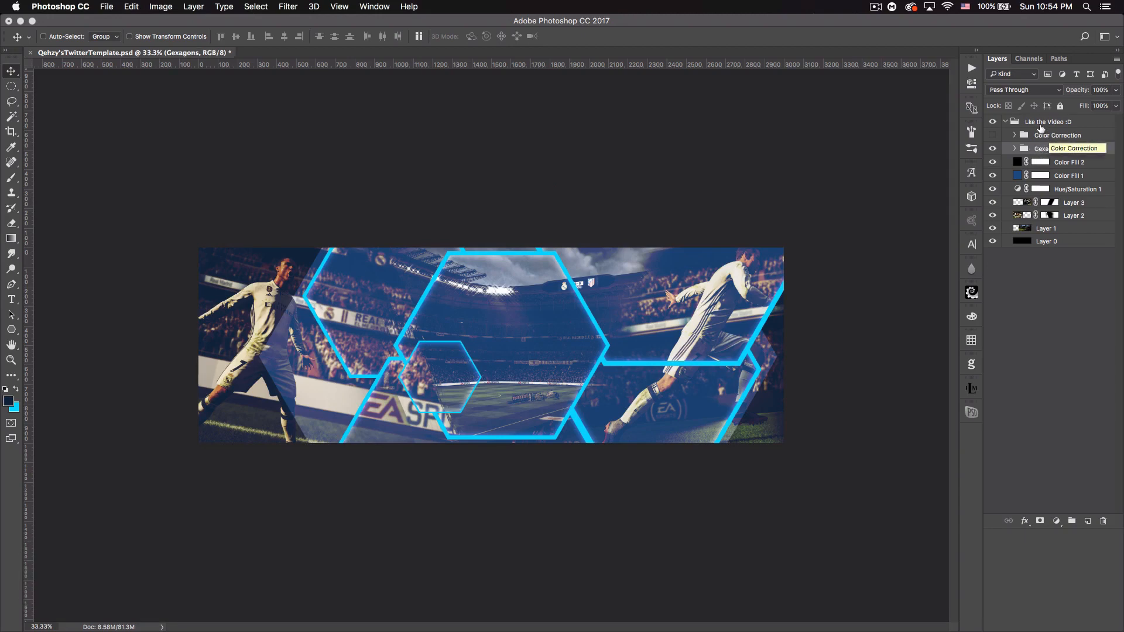
# - Expand the Gexagons group and all six polygon groups inside it to expose their image layers
pyautogui.click(1016, 149)
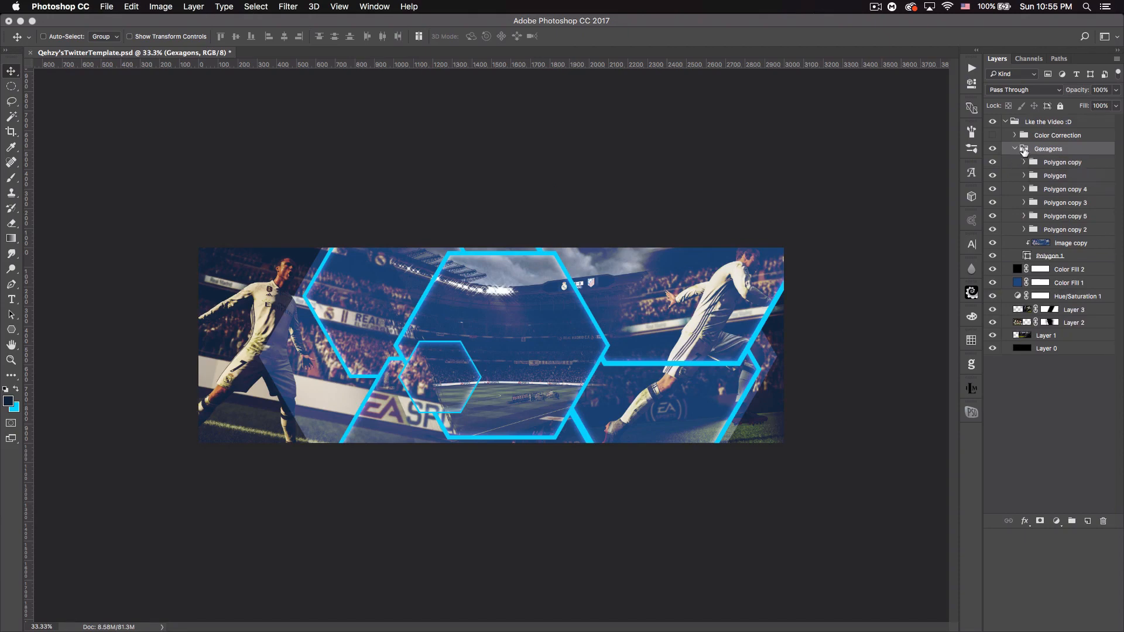
pyautogui.click(1023, 162)
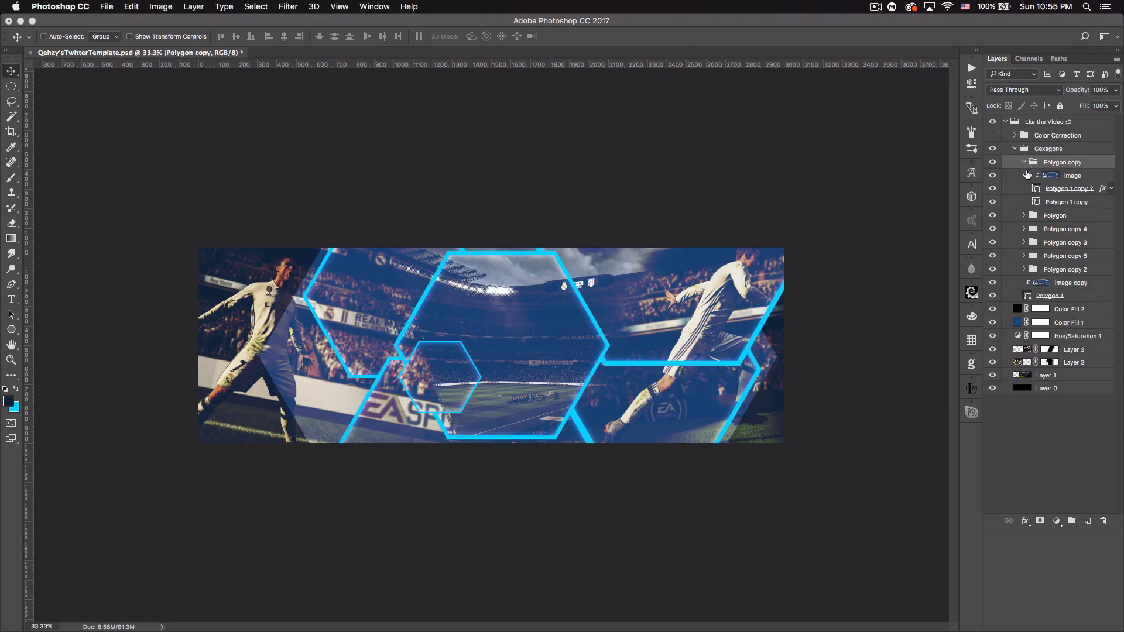
pyautogui.click(1024, 215)
pyautogui.click(1024, 309)
pyautogui.click(1024, 296)
pyautogui.click(1024, 283)
pyautogui.click(1024, 269)
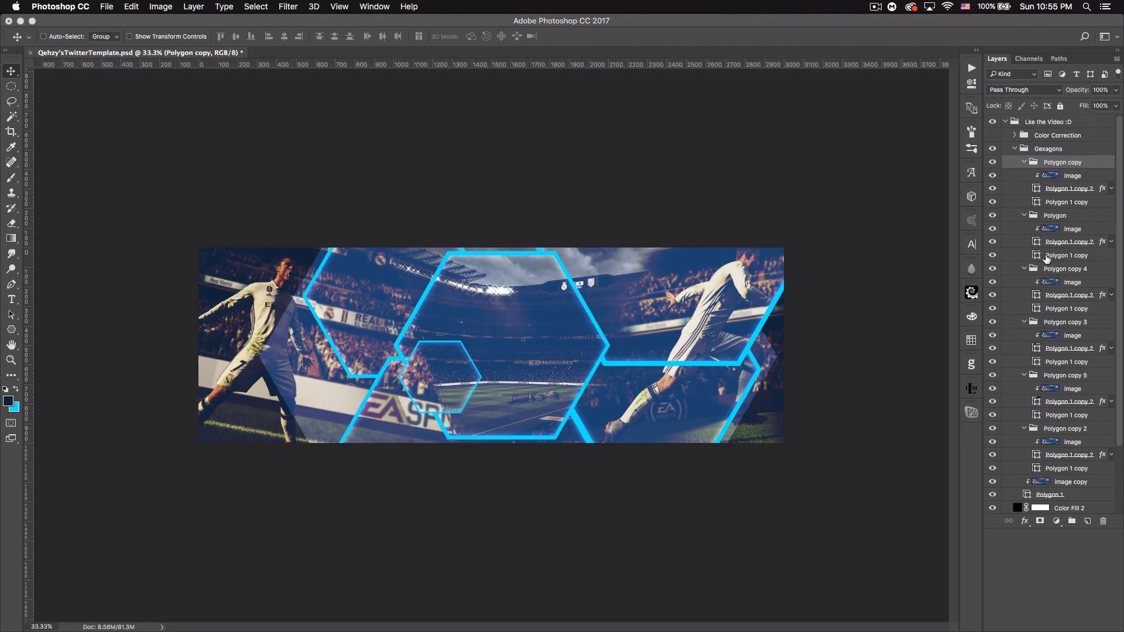
# - Scale the image in Polygon copy to 81.8% and position it so the player shows inside the small hexagon
pyautogui.click(1076, 176)
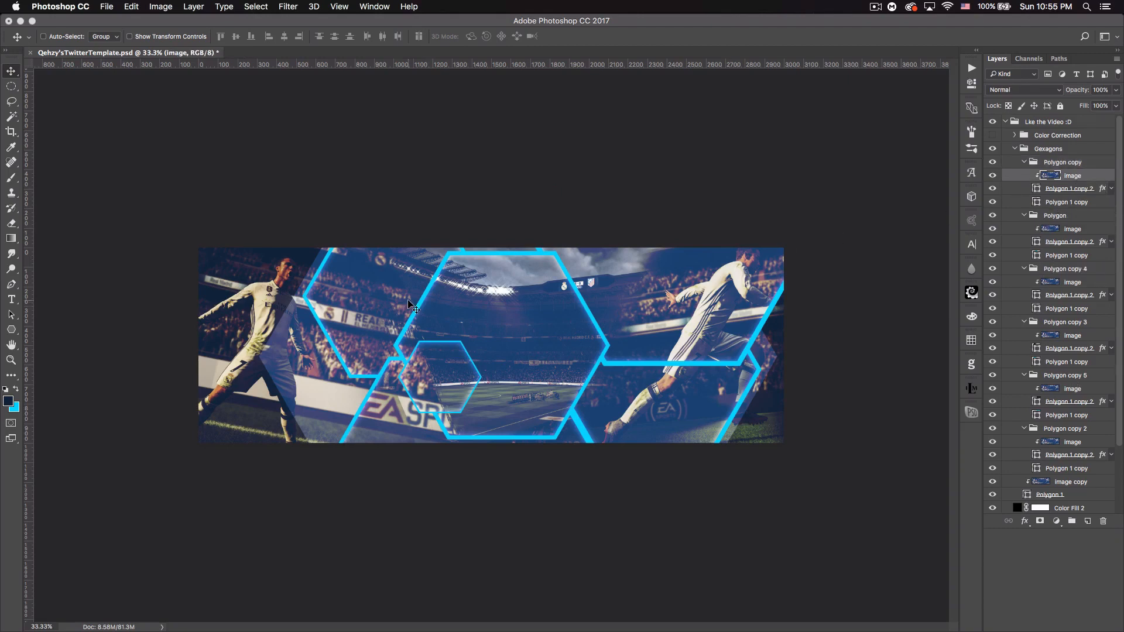
pyautogui.moveTo(418, 305); pyautogui.dragTo(459, 322)
pyautogui.press('super+t')
pyautogui.moveTo(236, 264); pyautogui.dragTo(334, 313)
pyautogui.moveTo(469, 381); pyautogui.dragTo(473, 414)
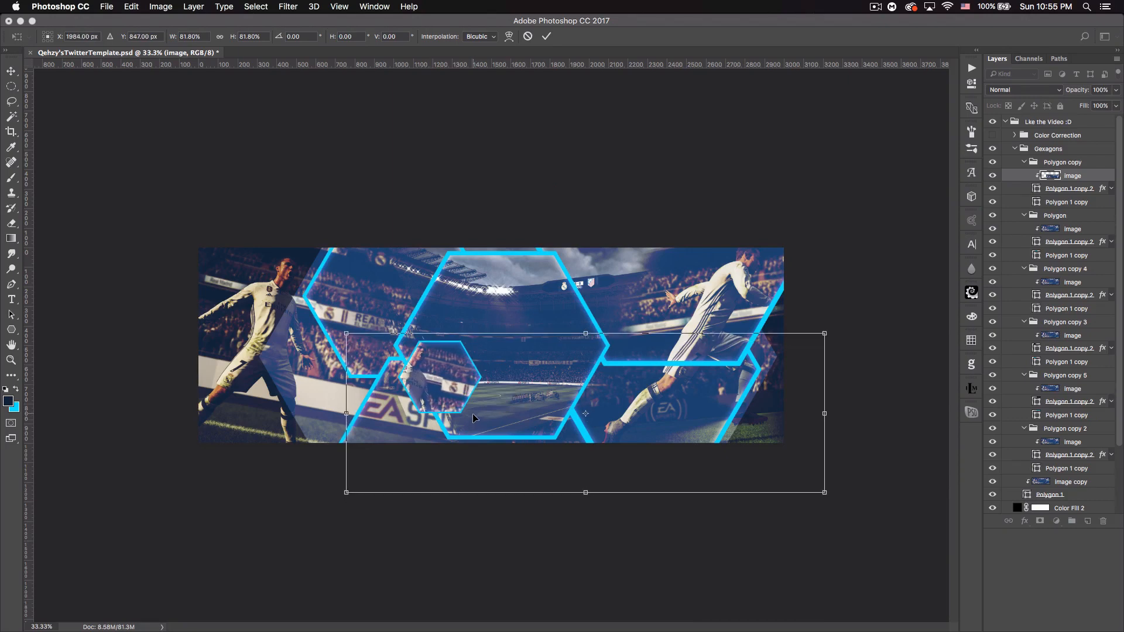
pyautogui.press('Return')
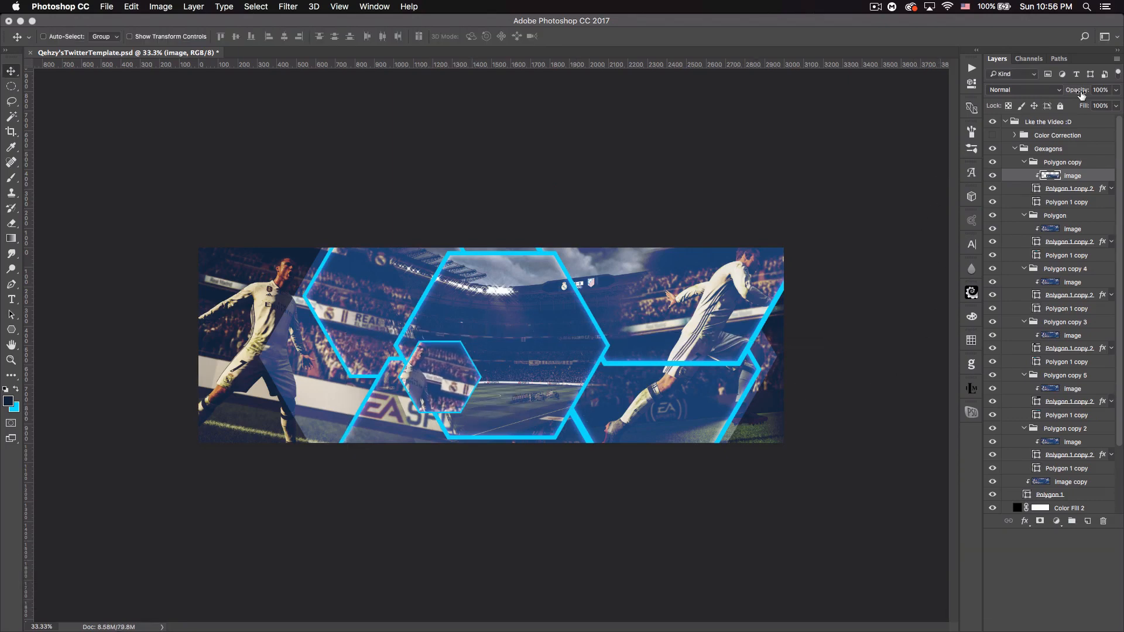
# - Lower the opacity of the Polygon copy group's image to about 66%
pyautogui.moveTo(1081, 92); pyautogui.dragTo(1067, 89)
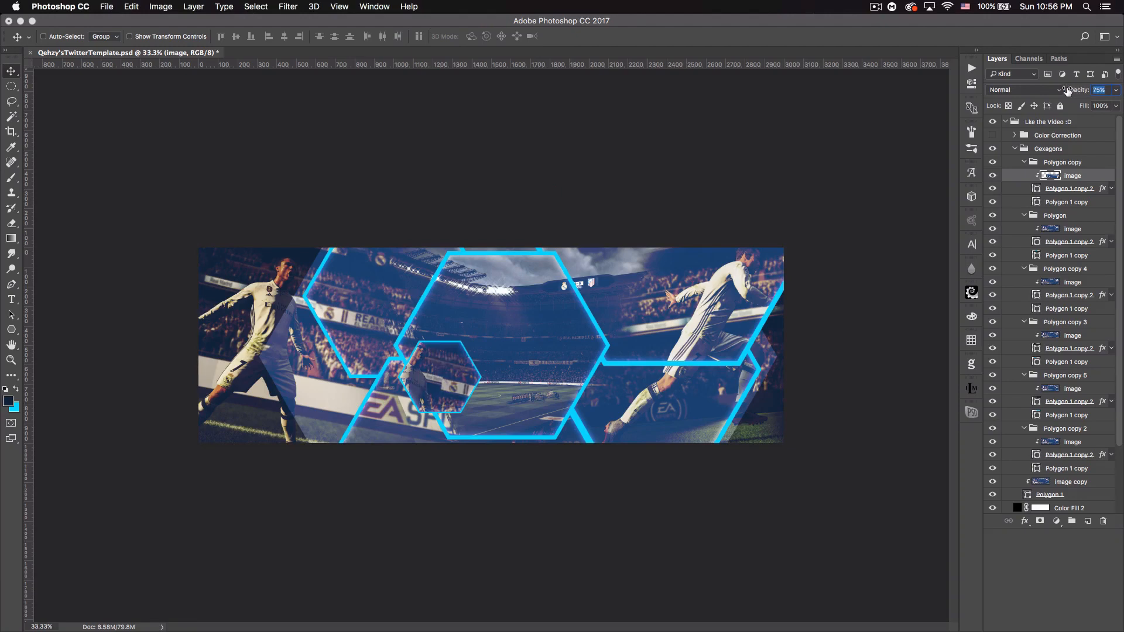
pyautogui.moveTo(1067, 90); pyautogui.dragTo(1065, 89)
pyautogui.moveTo(1064, 90); pyautogui.dragTo(1066, 89)
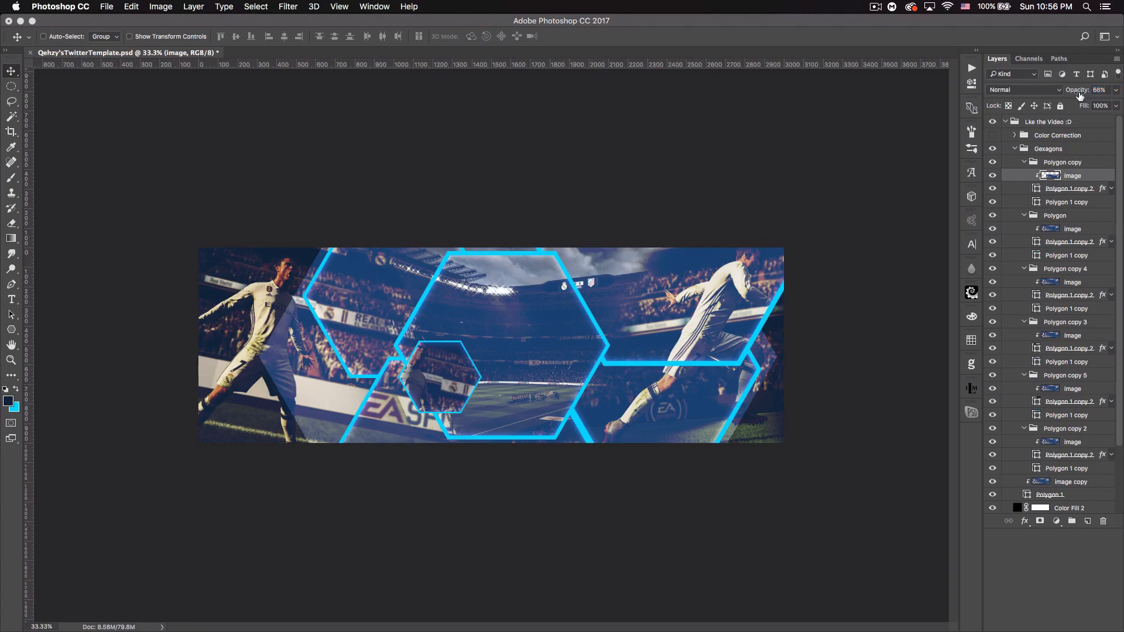
# - Shift the central hexagon's image in Polygon to the left and the image in Polygon copy 4 down and right
pyautogui.click(1081, 231)
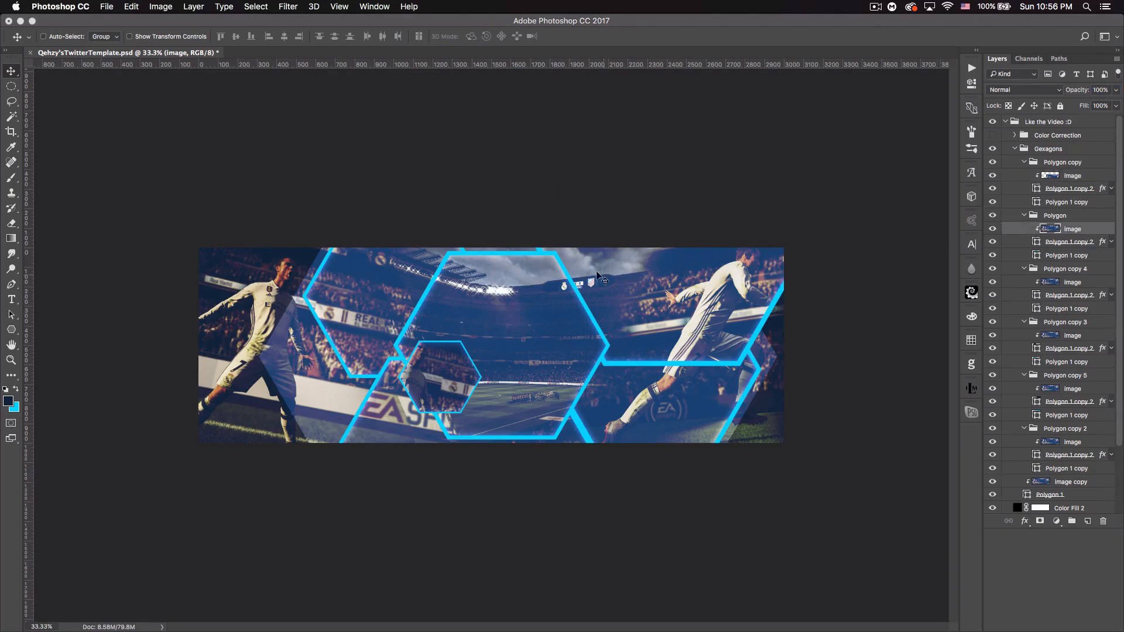
pyautogui.moveTo(692, 280); pyautogui.dragTo(653, 275)
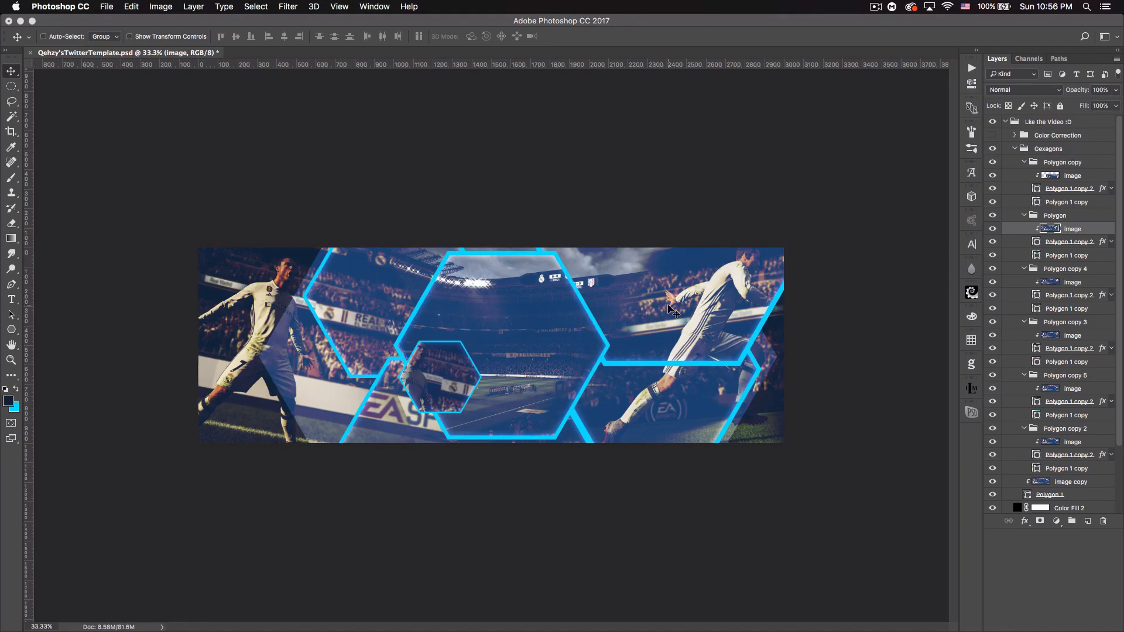
pyautogui.click(1068, 283)
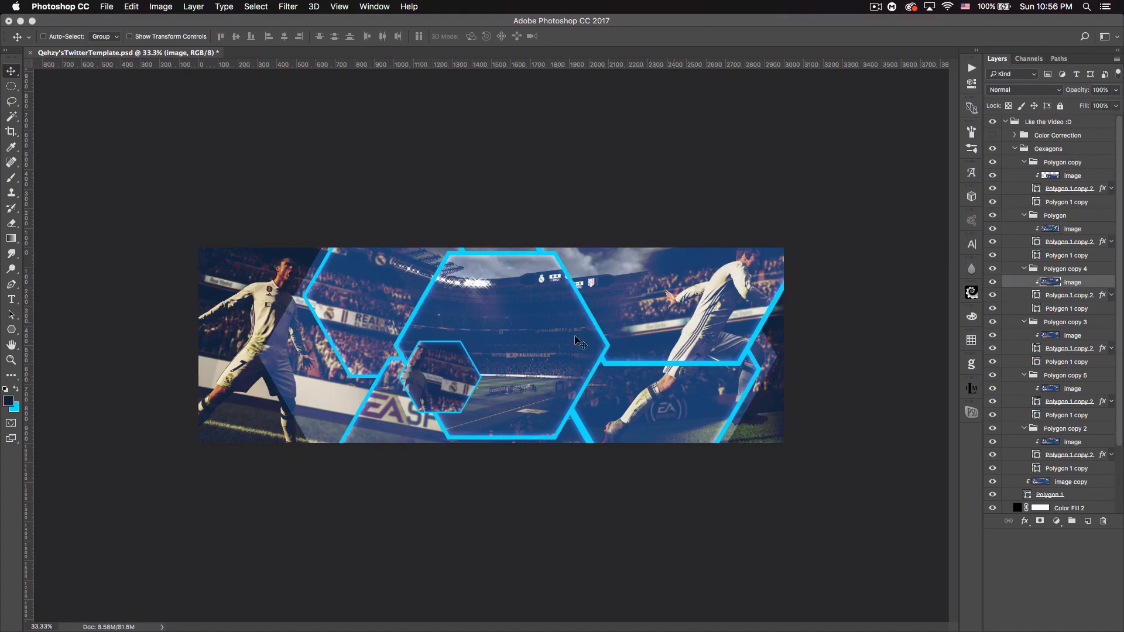
pyautogui.moveTo(506, 322); pyautogui.dragTo(516, 344)
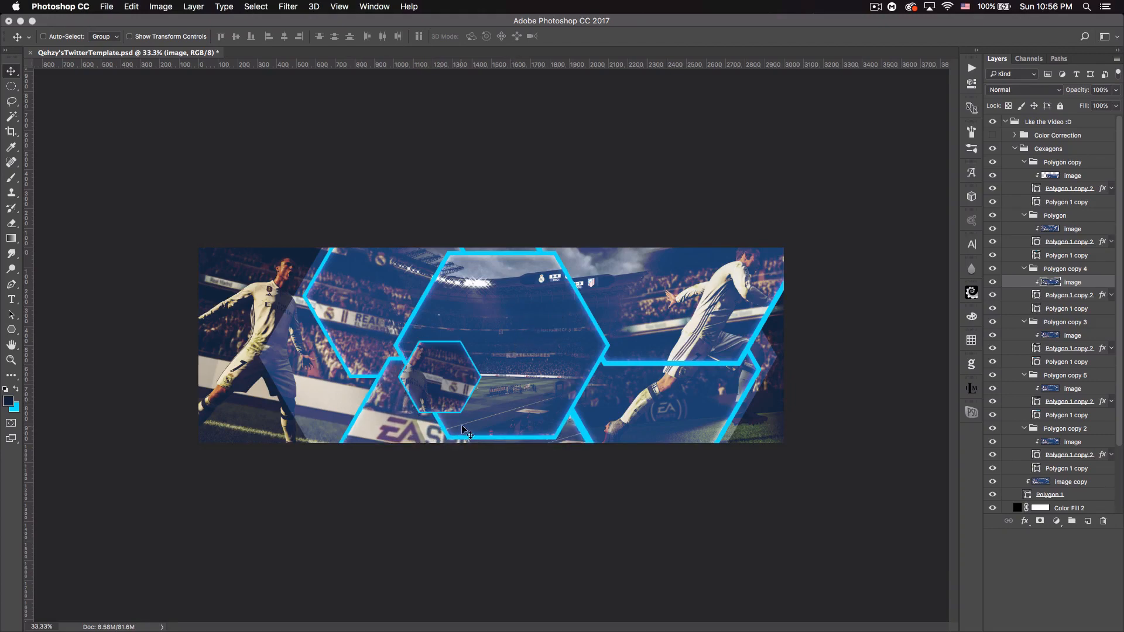
# - Move the image in Polygon copy 3 right so the player fills the upper-left hexagon, and lower its opacity to 65%
pyautogui.click(1073, 335)
pyautogui.moveTo(406, 318); pyautogui.dragTo(466, 316)
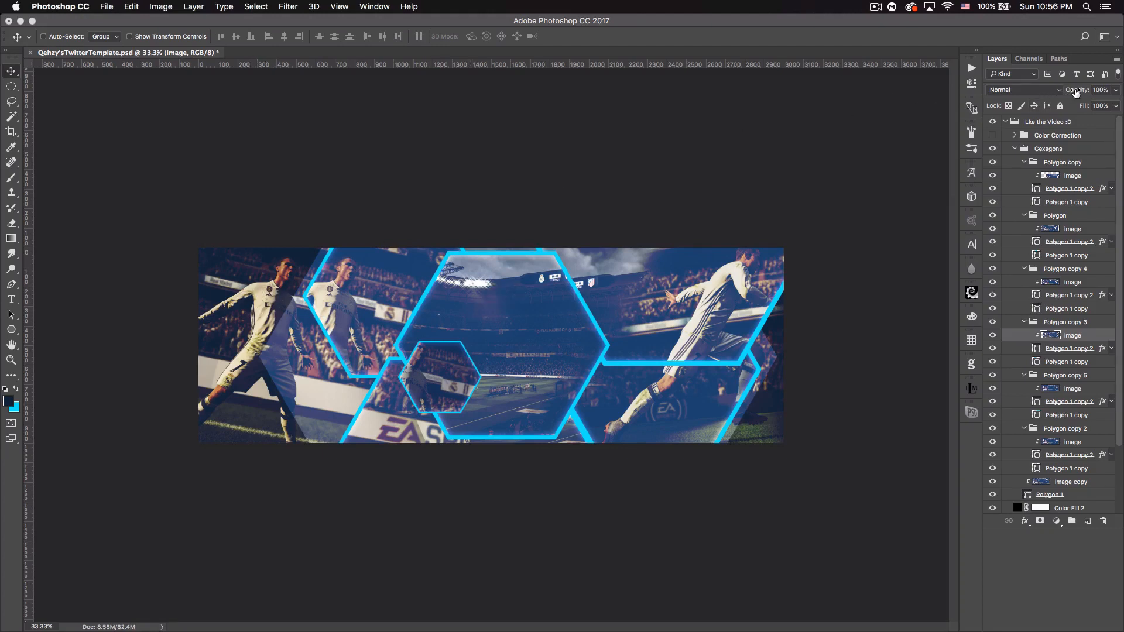
pyautogui.moveTo(1077, 90); pyautogui.dragTo(1058, 89)
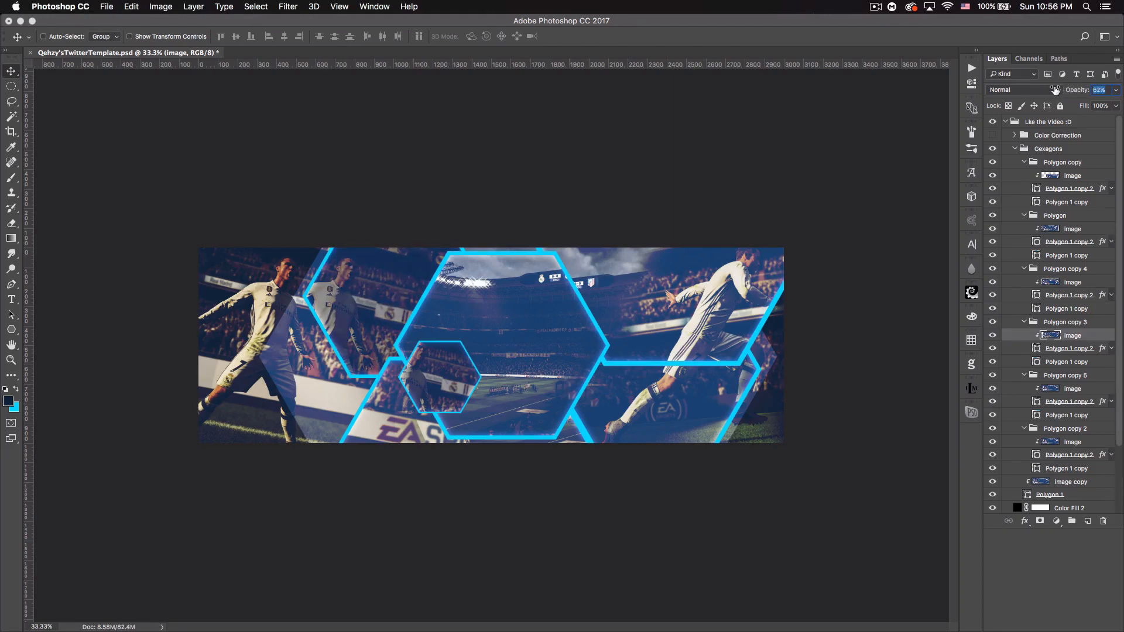
pyautogui.moveTo(1057, 89); pyautogui.dragTo(1056, 89)
# - Move the image in Polygon copy 5 to the right and the image in Polygon copy 2 left and down
pyautogui.click(1080, 391)
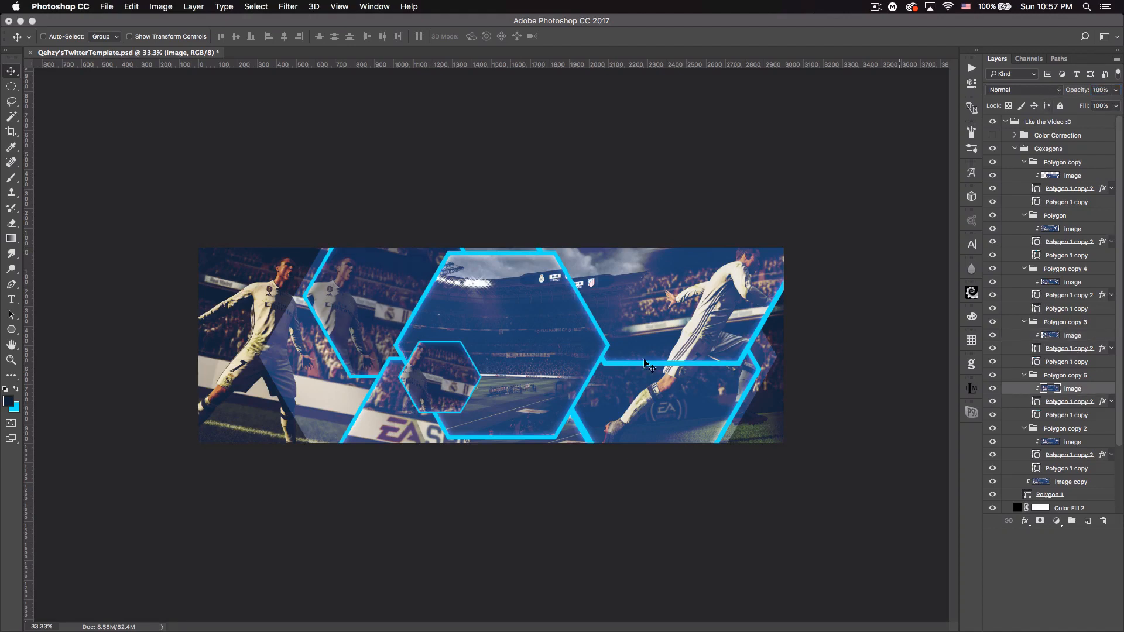
pyautogui.moveTo(553, 328); pyautogui.dragTo(573, 314)
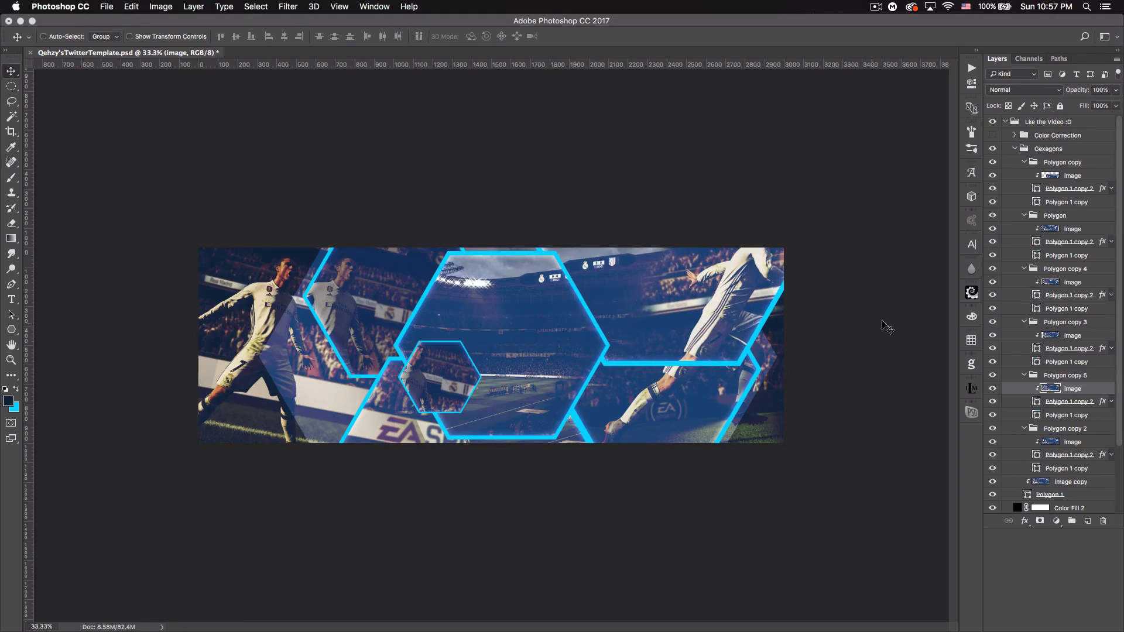
pyautogui.moveTo(758, 287); pyautogui.dragTo(805, 289)
pyautogui.click(1073, 442)
pyautogui.moveTo(701, 341); pyautogui.dragTo(531, 401)
# - Undo the last change to Polygon copy 3's image and shift the central hexagon's image in Polygon to the right
pyautogui.click(1082, 337)
pyautogui.press('super+z')
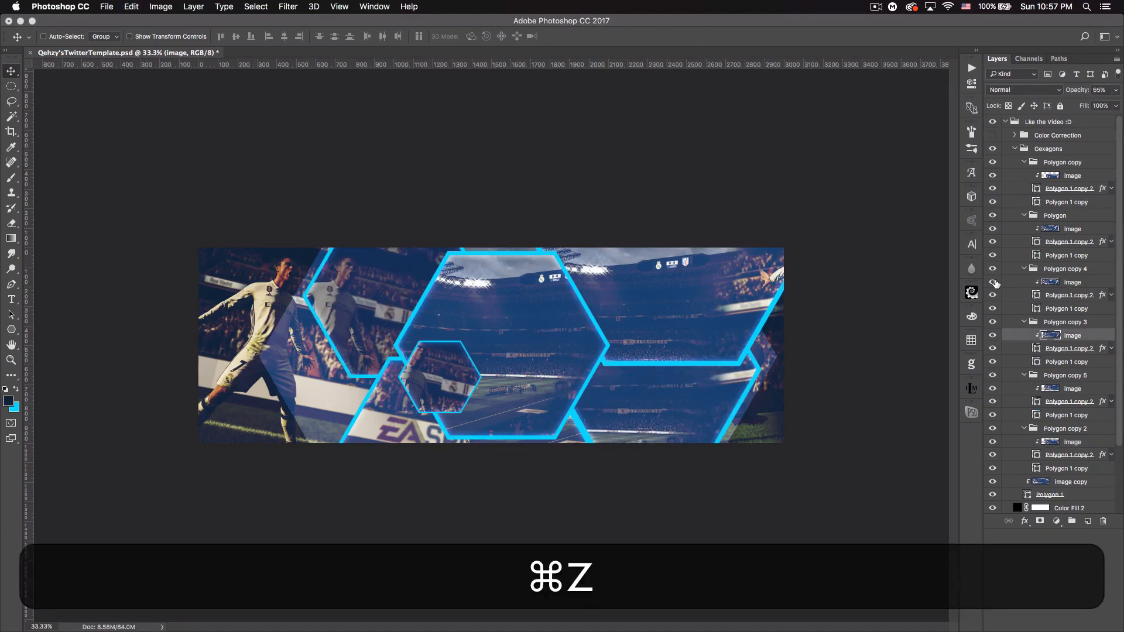
pyautogui.click(1032, 233)
pyautogui.moveTo(551, 327); pyautogui.dragTo(632, 333)
# - Reposition the image in Polygon copy 2 up and right, and set its opacity to 55%
pyautogui.click(1083, 444)
pyautogui.moveTo(694, 372); pyautogui.dragTo(720, 328)
pyautogui.scroll(-3, 1076, 414)
pyautogui.moveTo(1082, 91); pyautogui.dragTo(1057, 92)
pyautogui.press('5')
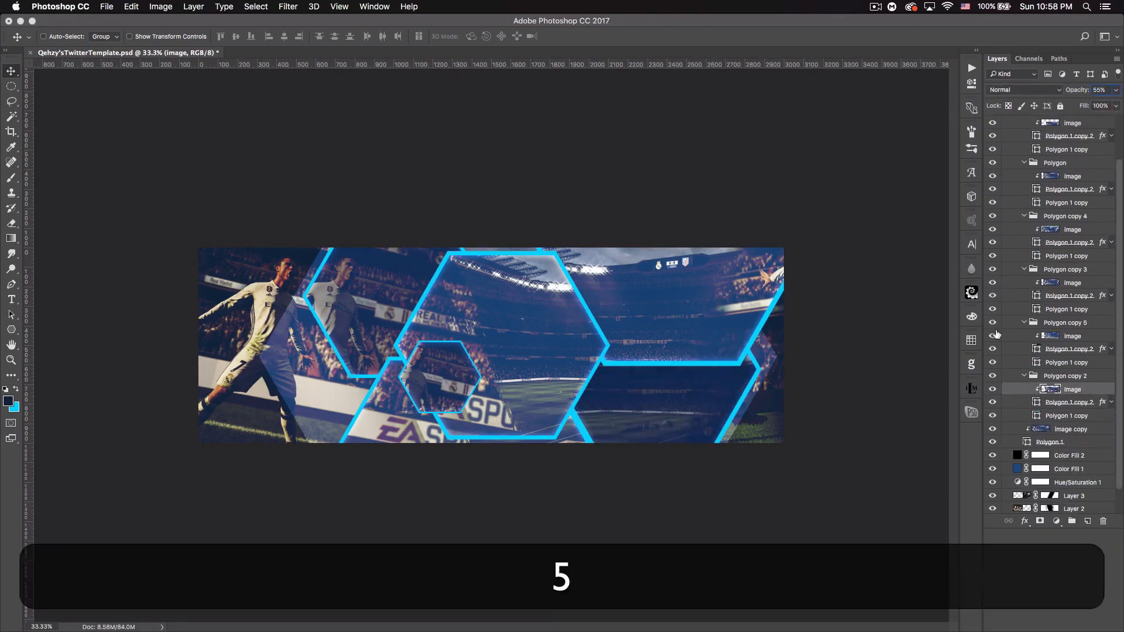
# - Shift the image copy clipped to the large Polygon 1 hexagon slightly to the right
pyautogui.click(1069, 425)
pyautogui.moveTo(610, 384)
pyautogui.mouseDown()
pyautogui.moveTo(579, 388)
pyautogui.moveTo(582, 405)
pyautogui.moveTo(591, 393)
pyautogui.mouseUp()
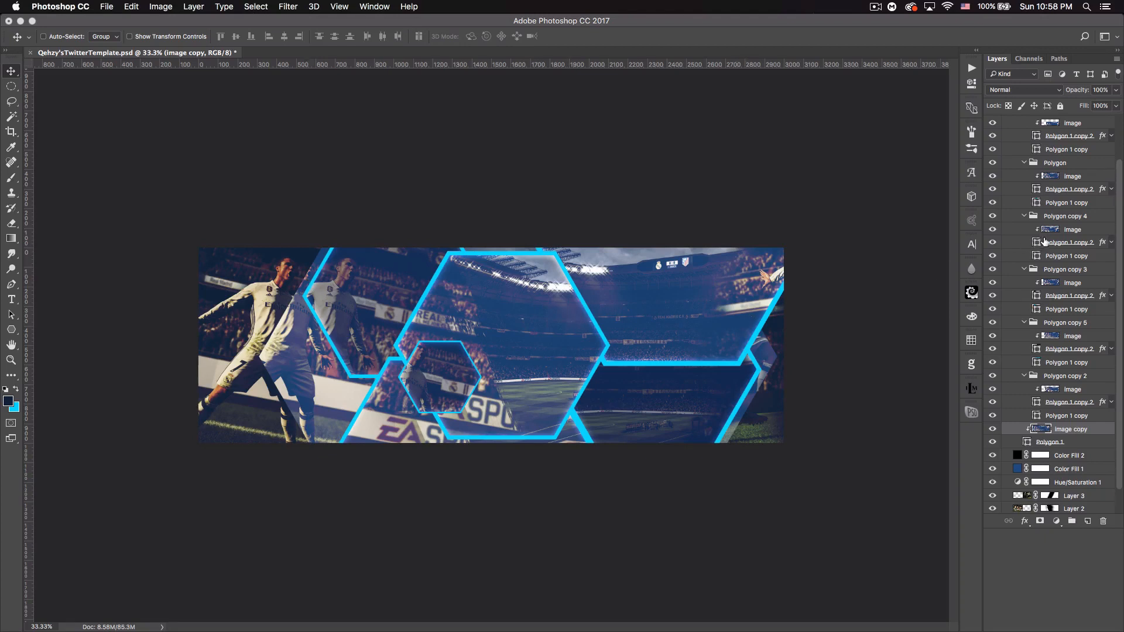
# - Duplicate the Polygon 1 copy base shapes from all six hexagon groups together with the large Polygon 1 shape
pyautogui.scroll(3, 1055, 248)
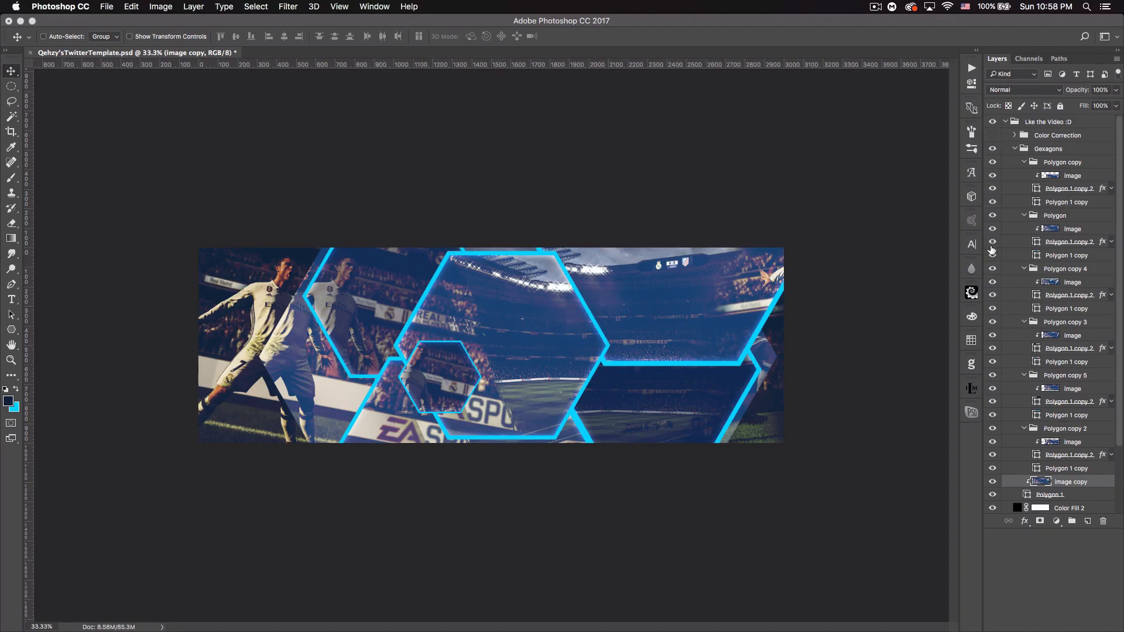
pyautogui.click(1065, 203)
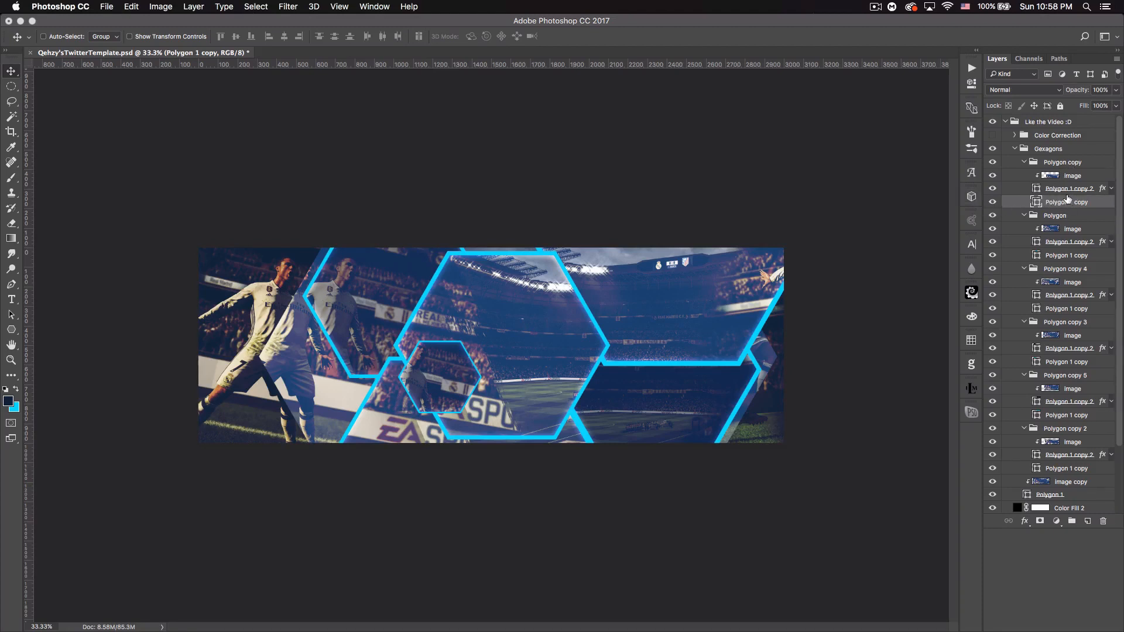
pyautogui.press('super')
pyautogui.keyDown('super'); pyautogui.click(1066, 258); pyautogui.keyUp('super')
pyautogui.keyDown('super'); pyautogui.click(1064, 311); pyautogui.keyUp('super')
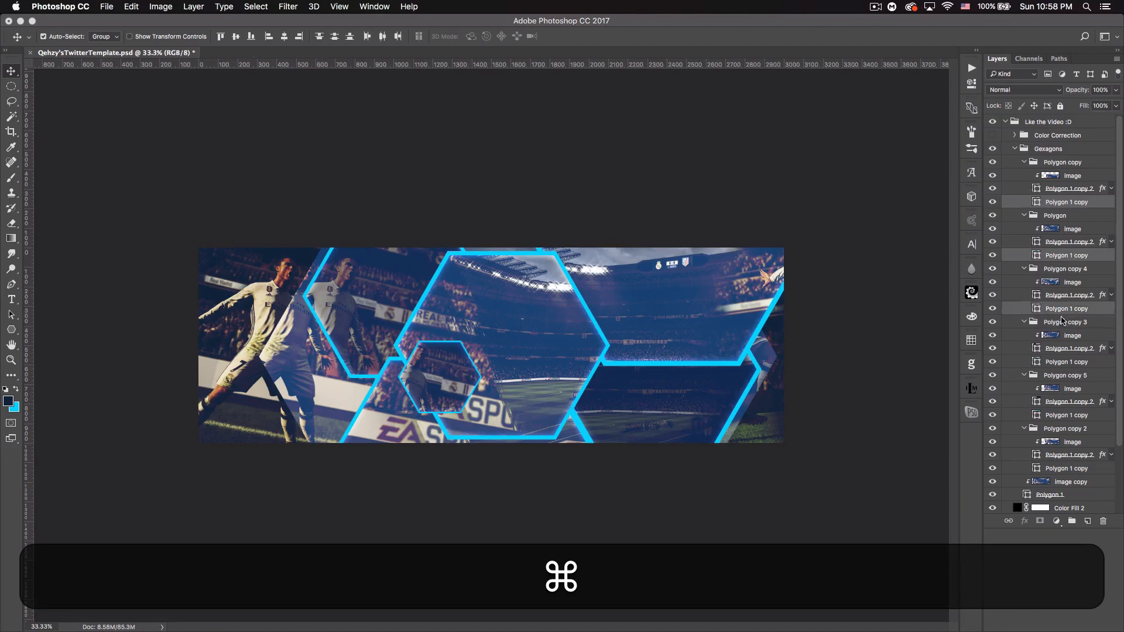
pyautogui.keyDown('super'); pyautogui.click(1061, 364); pyautogui.keyUp('super')
pyautogui.keyDown('super'); pyautogui.click(1060, 417); pyautogui.keyUp('super')
pyautogui.keyDown('super'); pyautogui.click(1068, 465); pyautogui.keyUp('super')
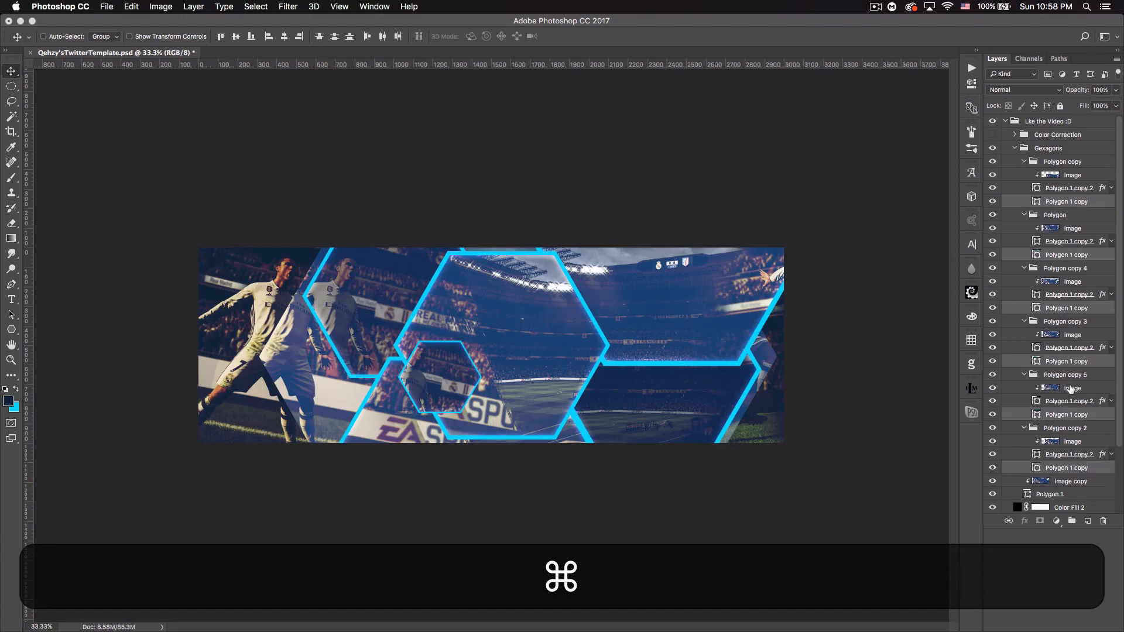
pyautogui.scroll(-2, 1070, 389)
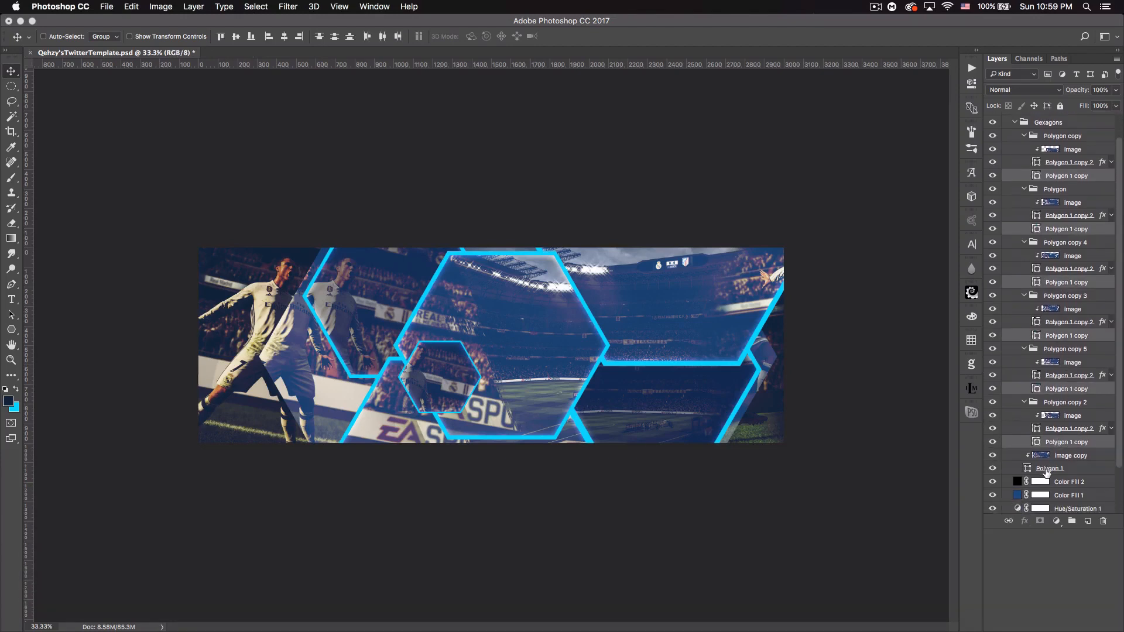
pyautogui.press('super')
pyautogui.keyDown('super'); pyautogui.click(1072, 470); pyautogui.keyUp('super')
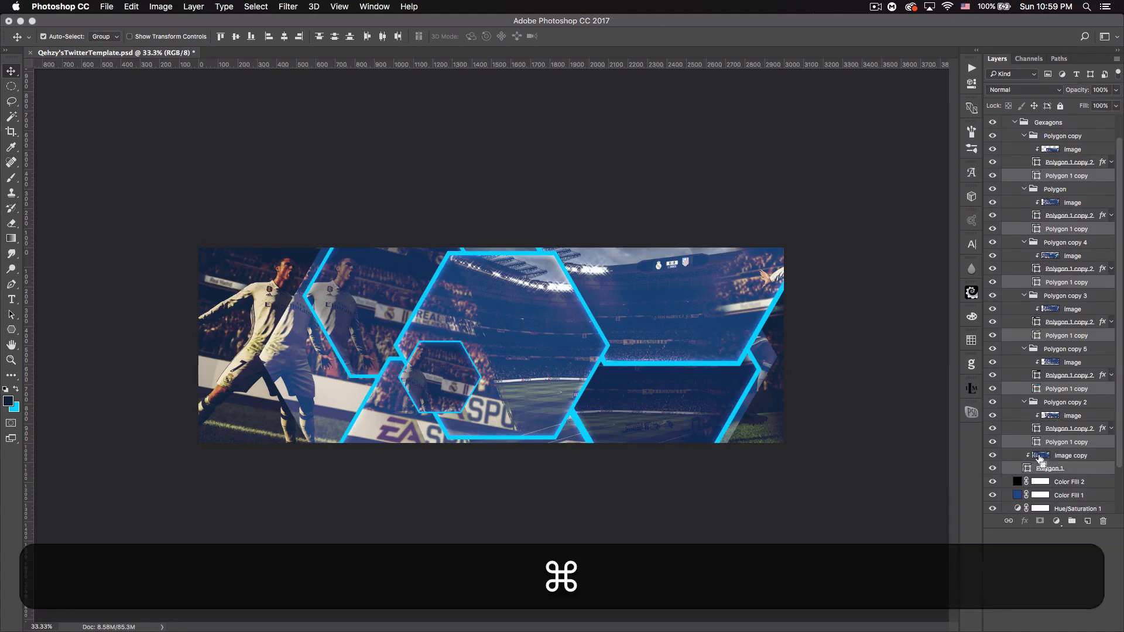
pyautogui.press('super')
pyautogui.press('super+j')
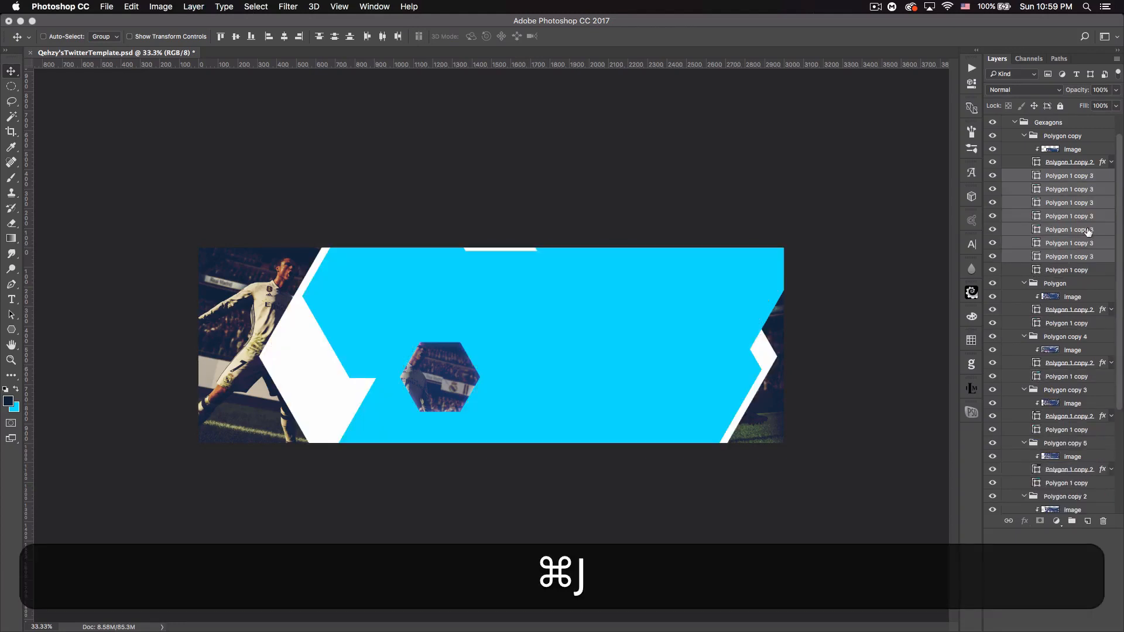
# - Move the seven duplicated polygons above the Gexagons group, collapse that group, and set the duplicates' fill to 0%
pyautogui.scroll(-5, 1069, 272)
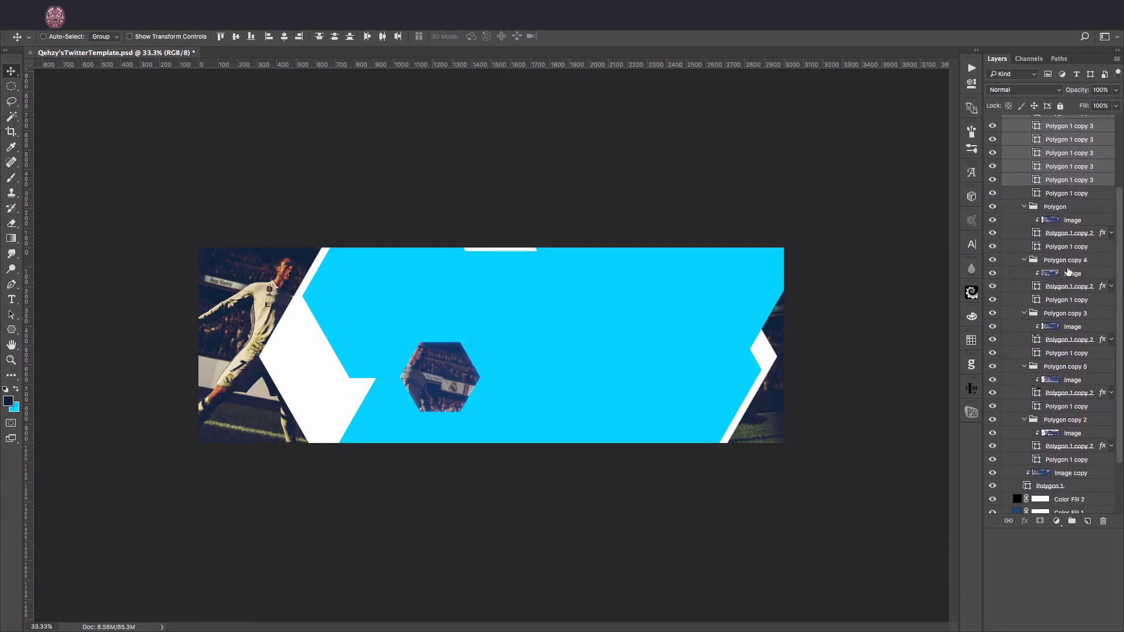
pyautogui.scroll(4, 1066, 246)
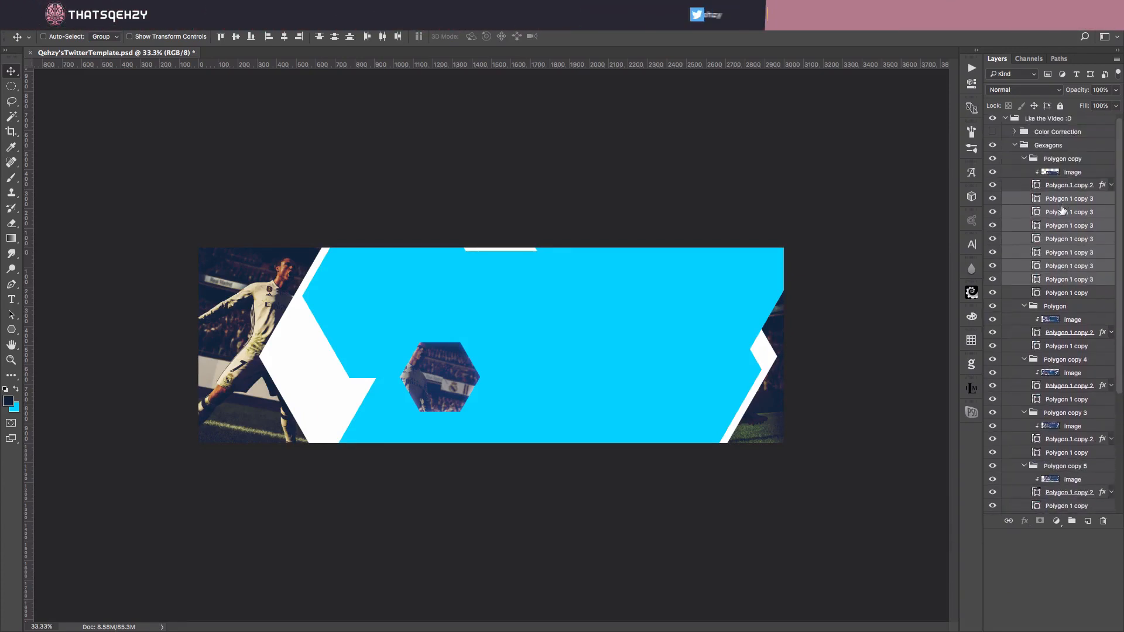
pyautogui.moveTo(1063, 210); pyautogui.dragTo(1052, 139)
pyautogui.click(1016, 241)
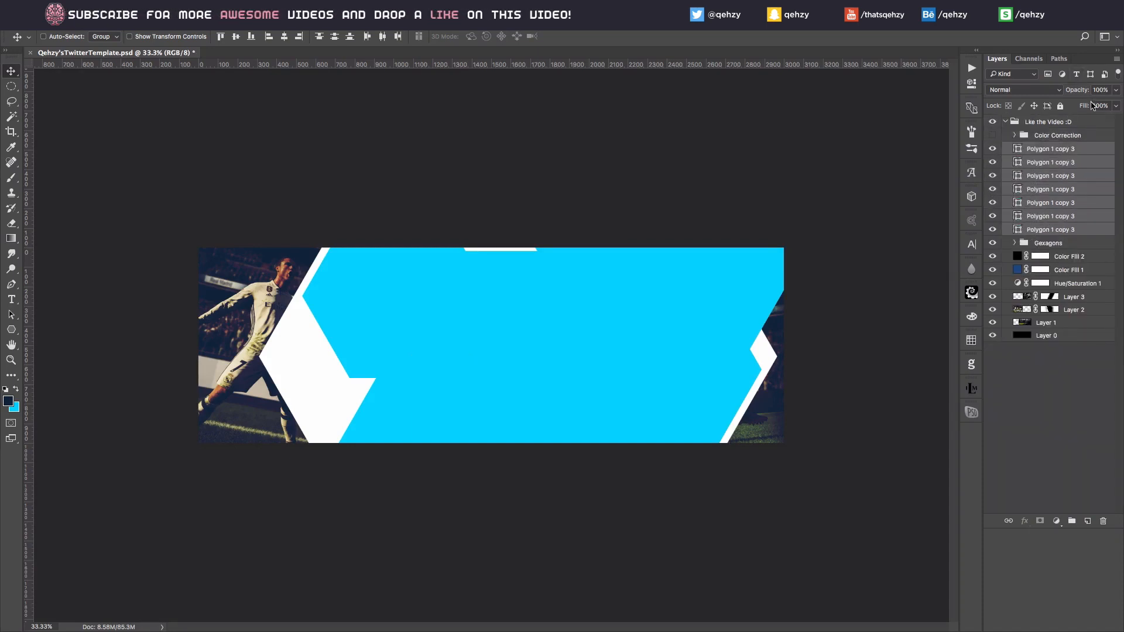
pyautogui.moveTo(1085, 106); pyautogui.dragTo(920, 106)
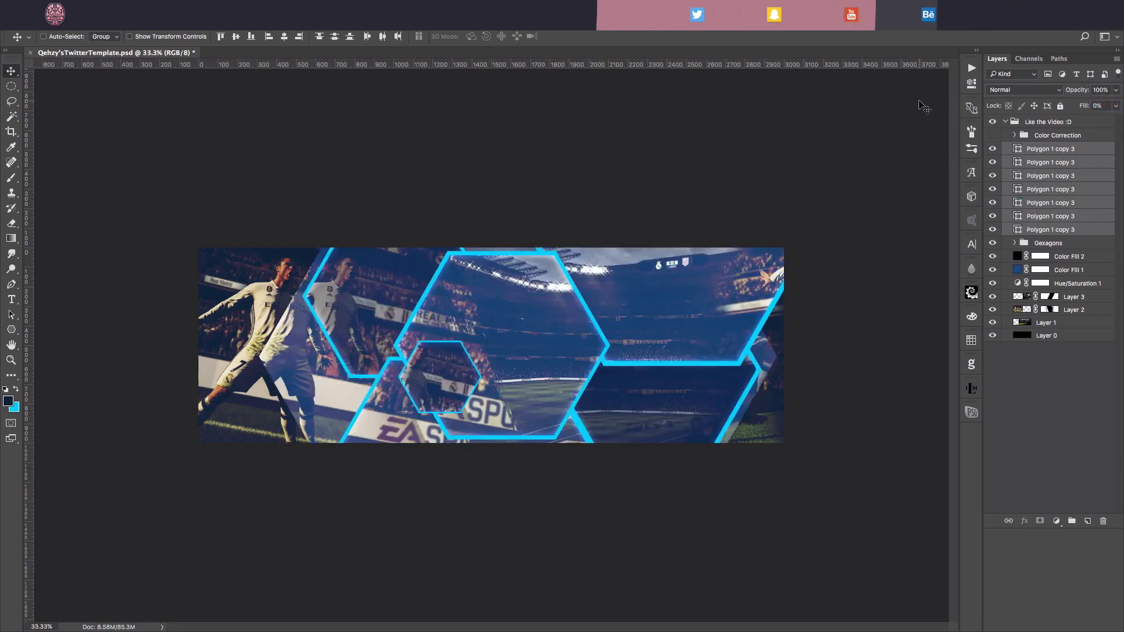
# - Give the lowest Polygon 1 copy 3 layer a 4 px outside stroke in white (ffffff) at 100% opacity
pyautogui.doubleClick(1088, 233)
pyautogui.click(636, 218)
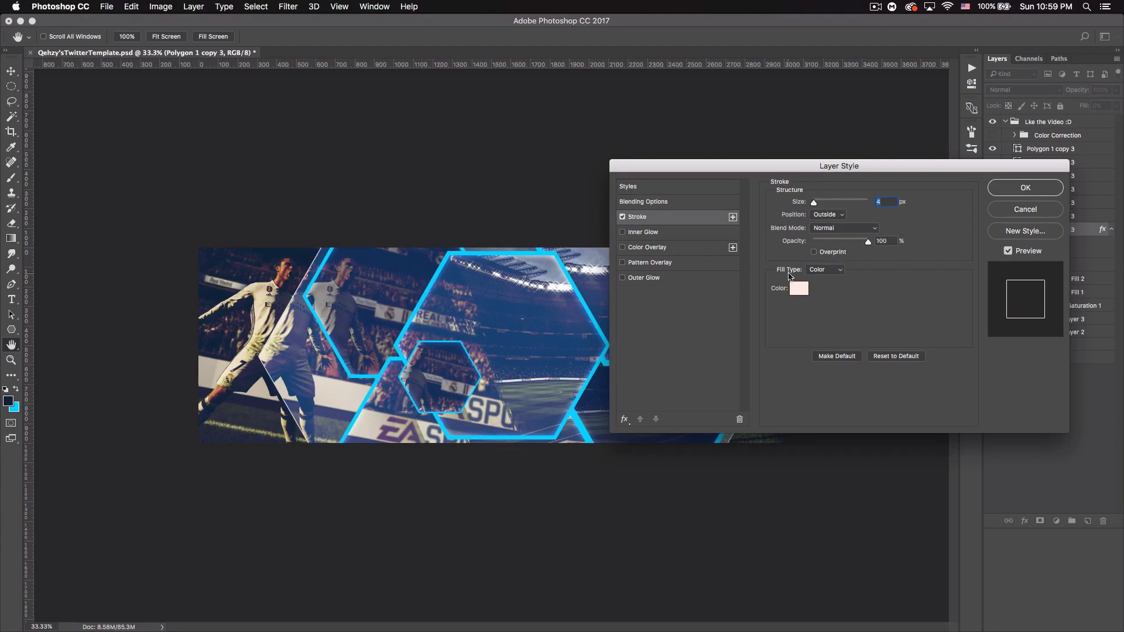
pyautogui.click(803, 288)
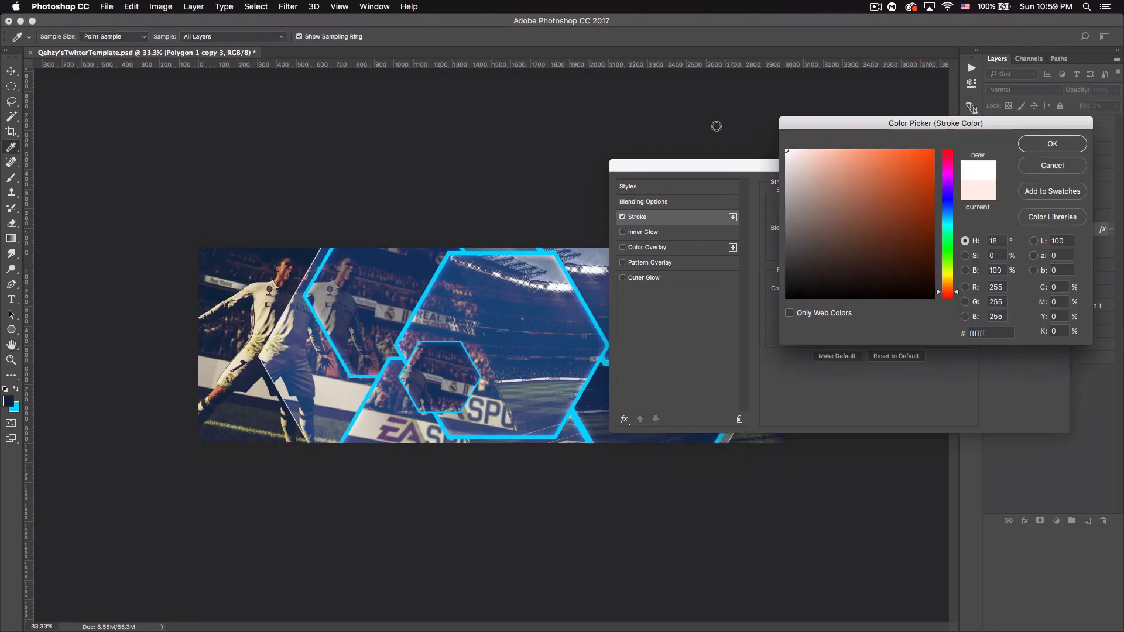
pyautogui.click(1052, 144)
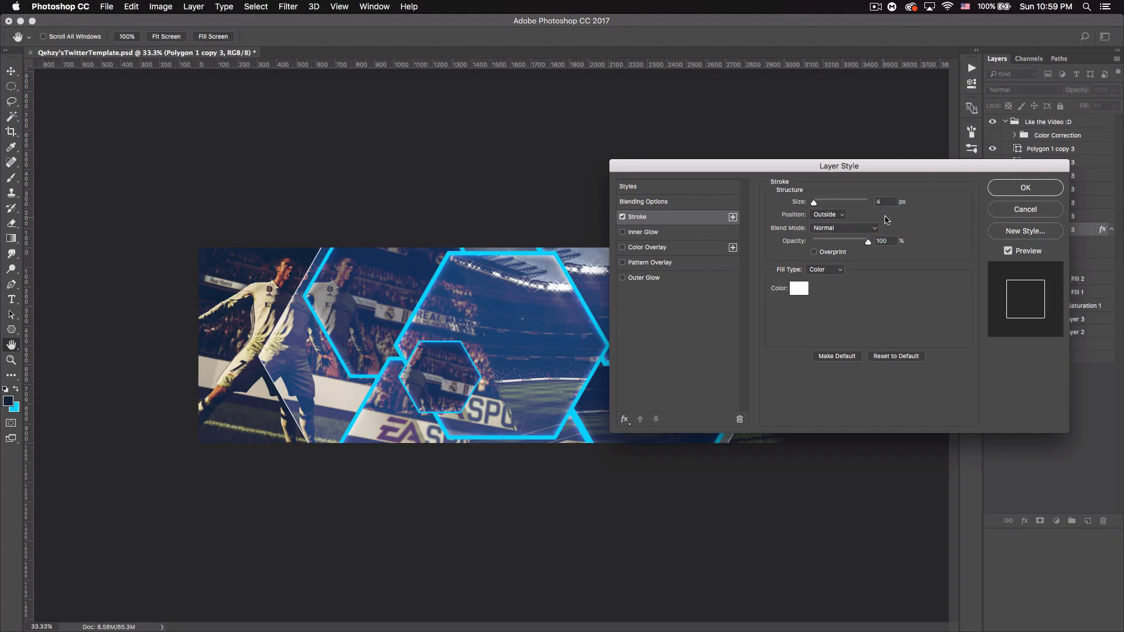
pyautogui.click(1027, 188)
# - Copy the white stroke style to the other six Polygon 1 copy 3 layers and collapse their effects lists
pyautogui.rightClick(1083, 232)
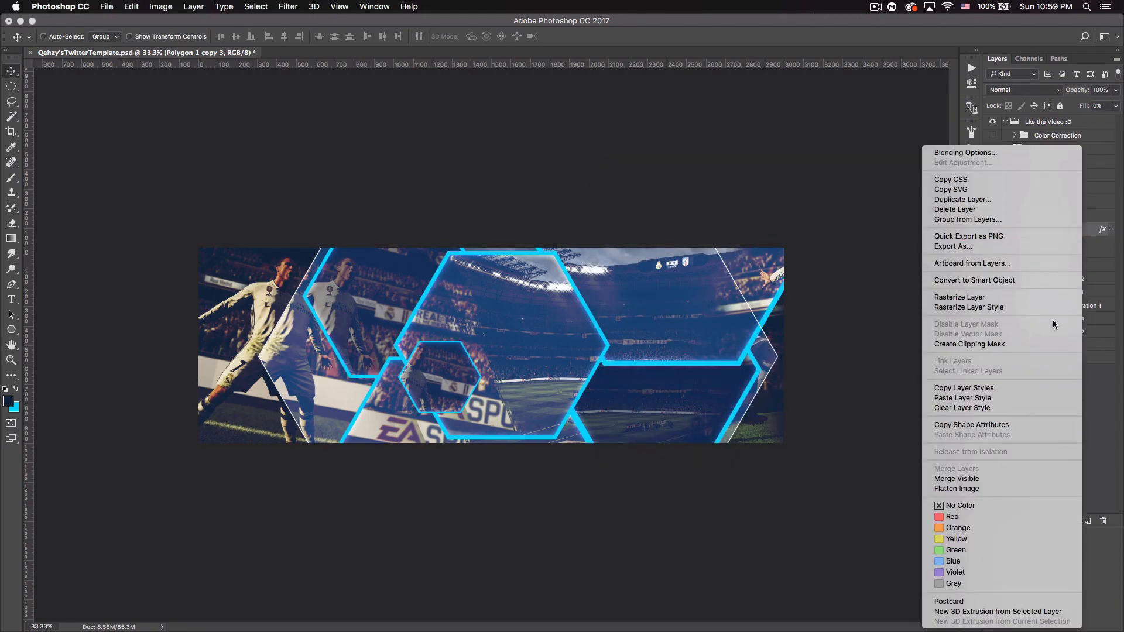
pyautogui.click(997, 389)
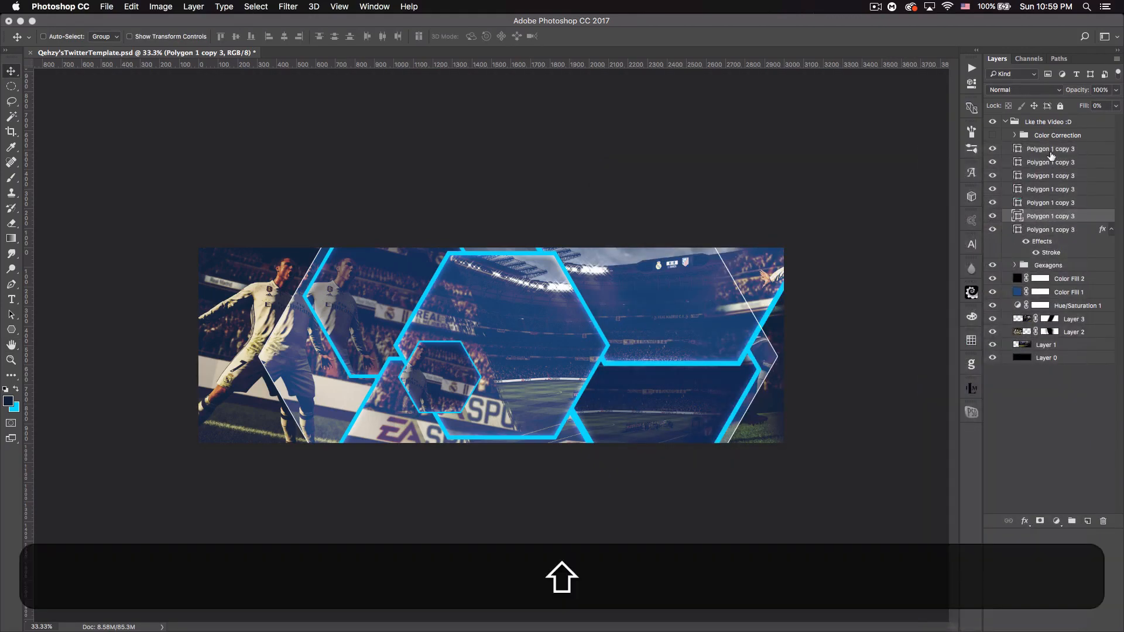
pyautogui.keyDown('shift'); pyautogui.click(1053, 150); pyautogui.keyUp('shift')
pyautogui.rightClick(1053, 153)
pyautogui.click(972, 397)
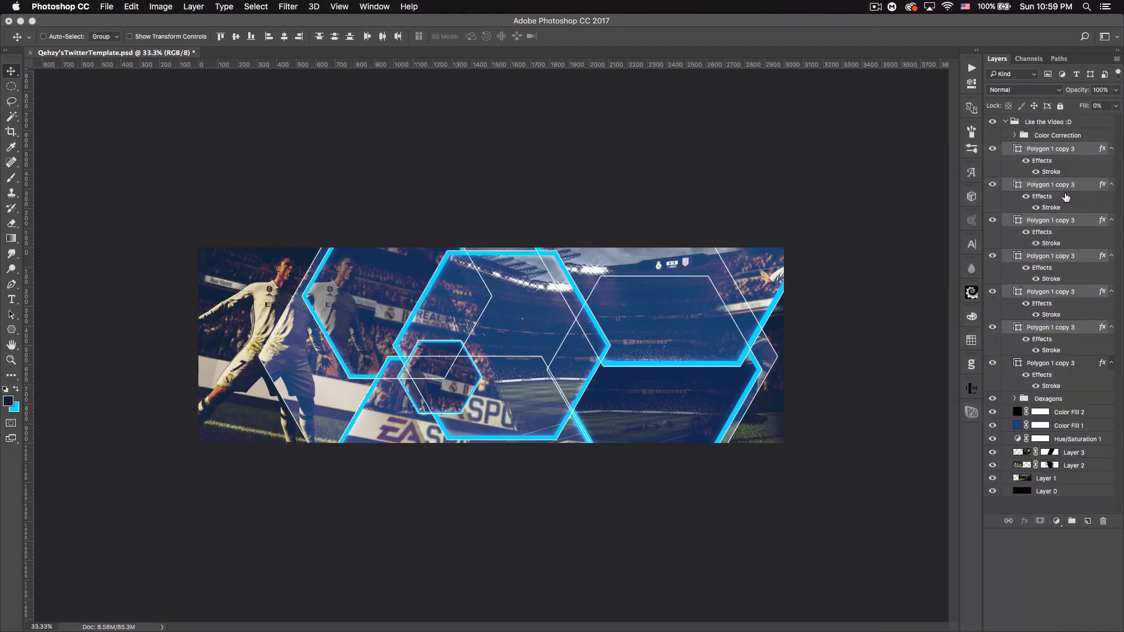
pyautogui.click(1112, 149)
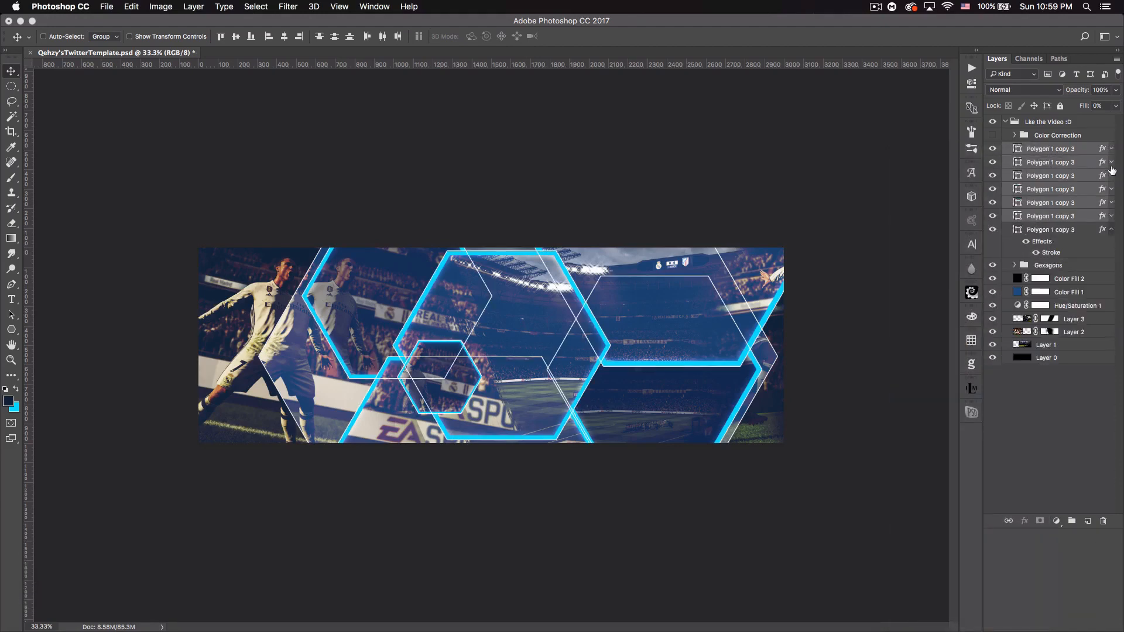
pyautogui.click(1111, 230)
# - Rasterize the layer styles of all seven Polygon 1 copy 3 layers and set their blend mode to Overlay
pyautogui.click(1069, 152)
pyautogui.keyDown('shift'); pyautogui.click(1069, 230); pyautogui.keyUp('shift')
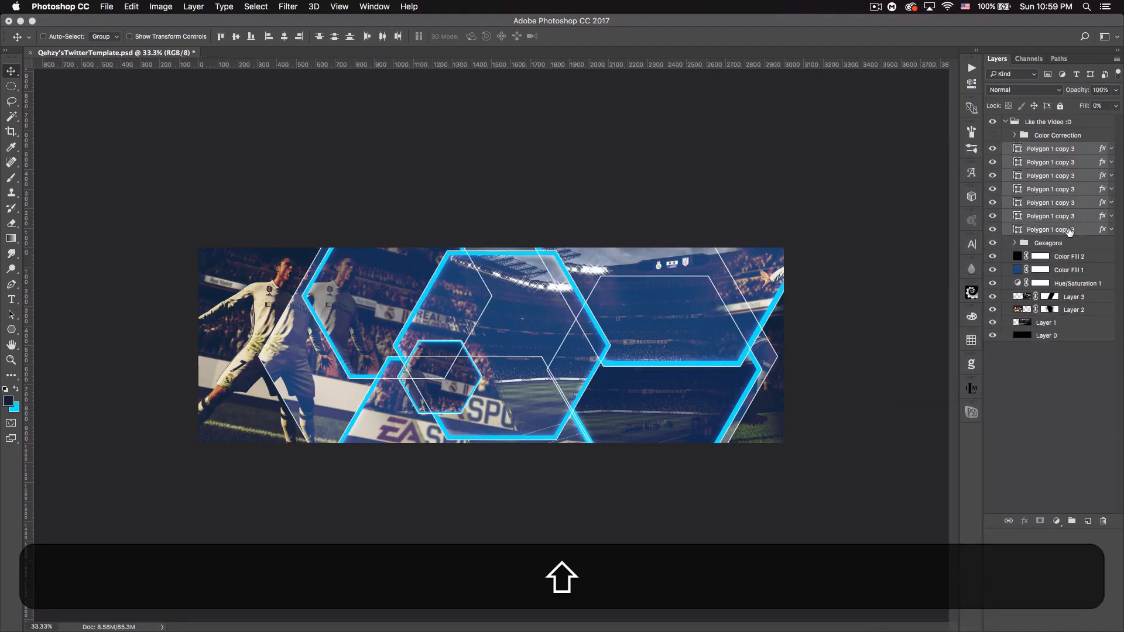
pyautogui.rightClick(1090, 199)
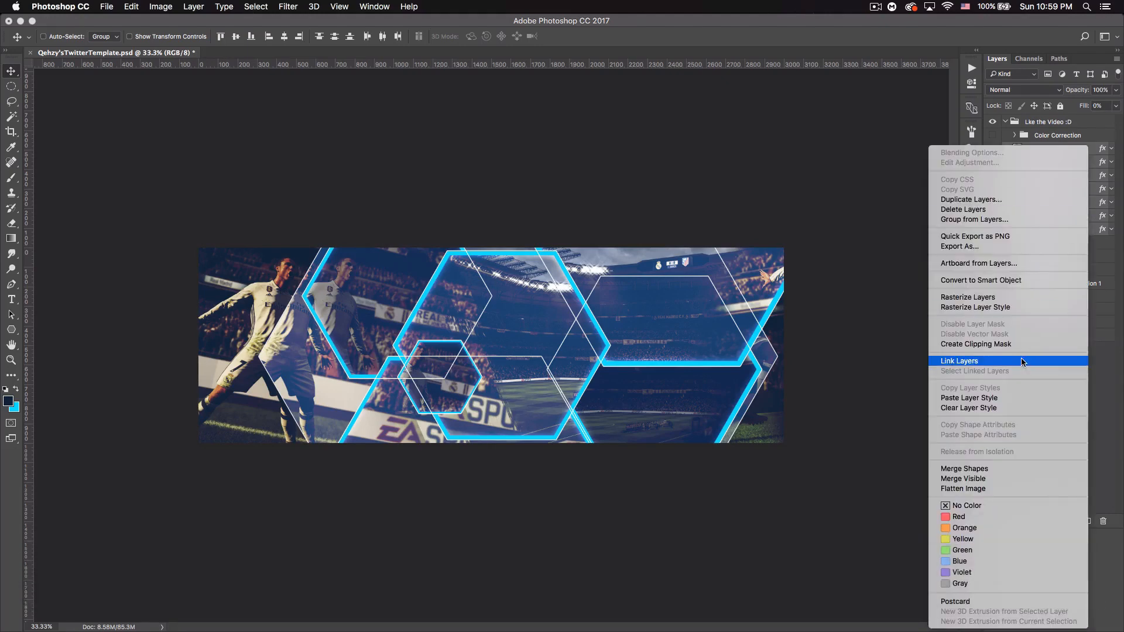
pyautogui.click(1003, 308)
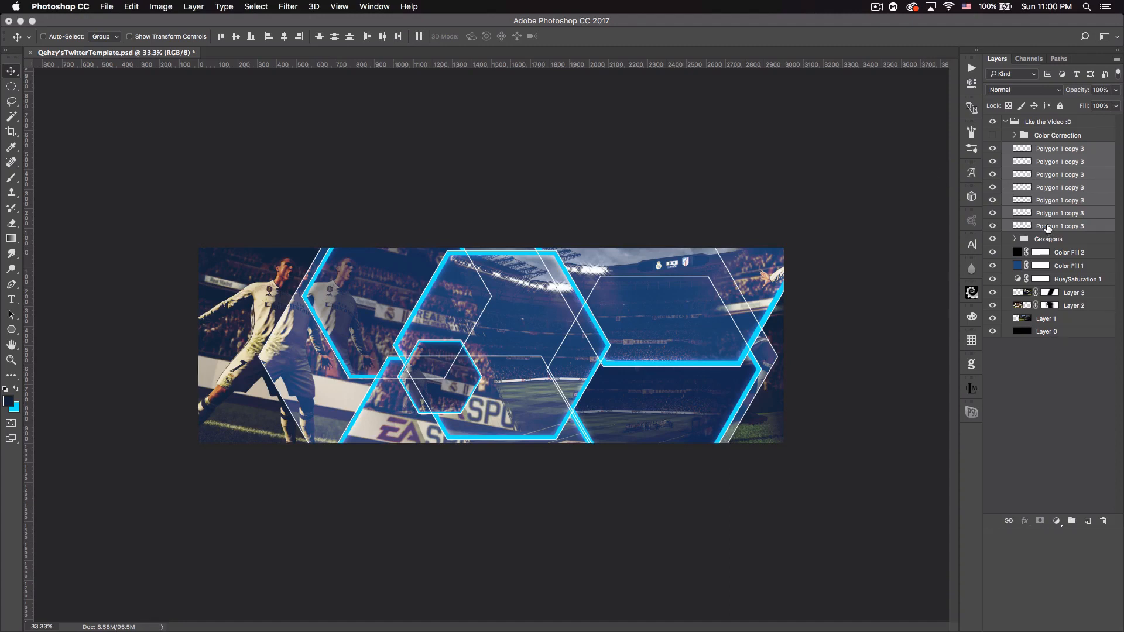
pyautogui.click(1025, 89)
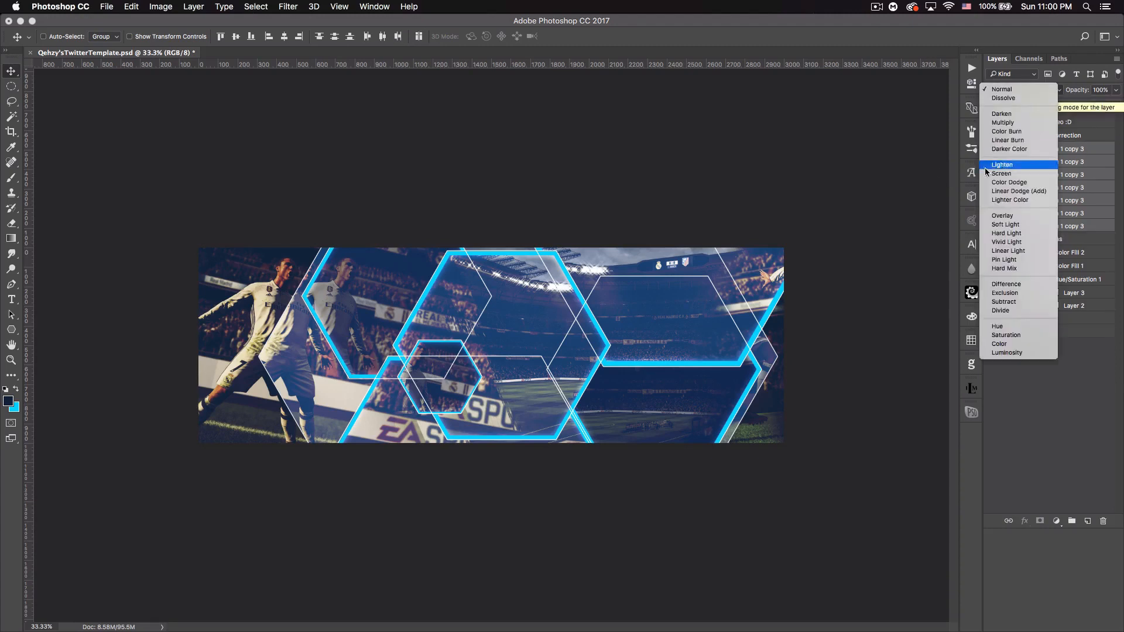
pyautogui.click(997, 217)
# - Scale the small hexagon's white outline to about 87% and the central hexagon's to about 91%, both around their centers
pyautogui.click(1061, 150)
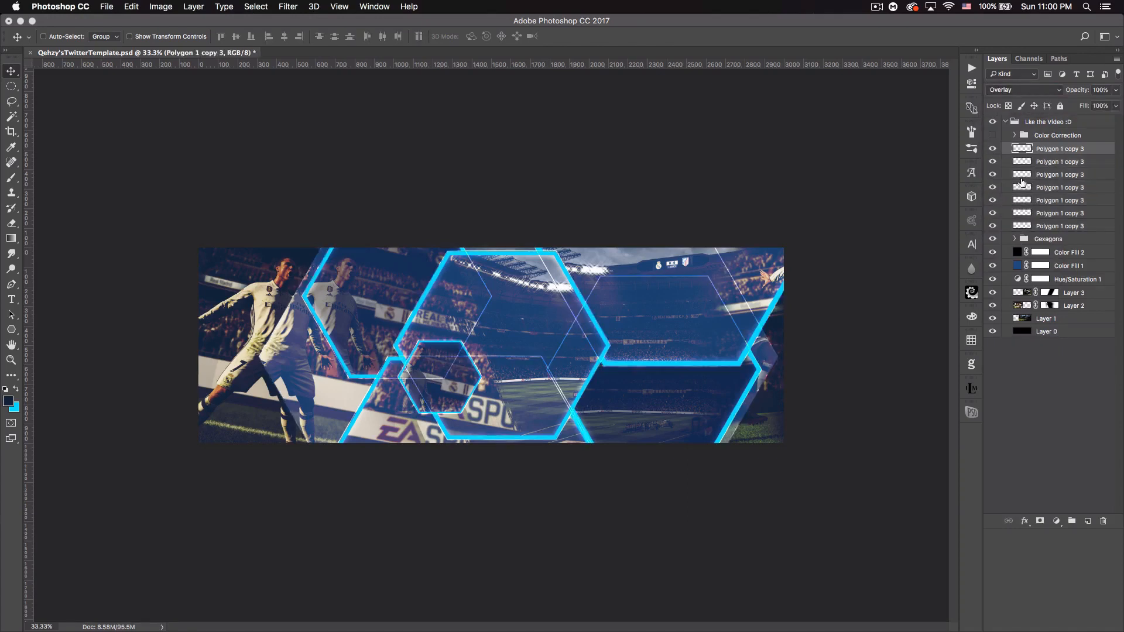
pyautogui.press('super+t')
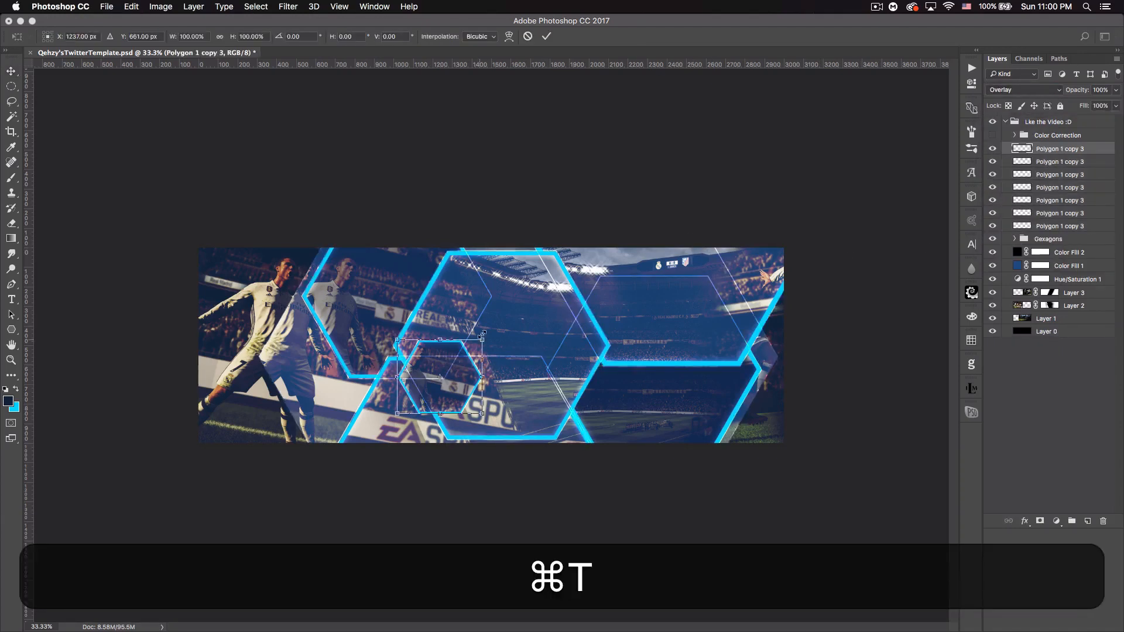
pyautogui.hotkey('alt', 'shift')
pyautogui.moveTo(482, 339); pyautogui.dragTo(480, 336)
pyautogui.press('Return')
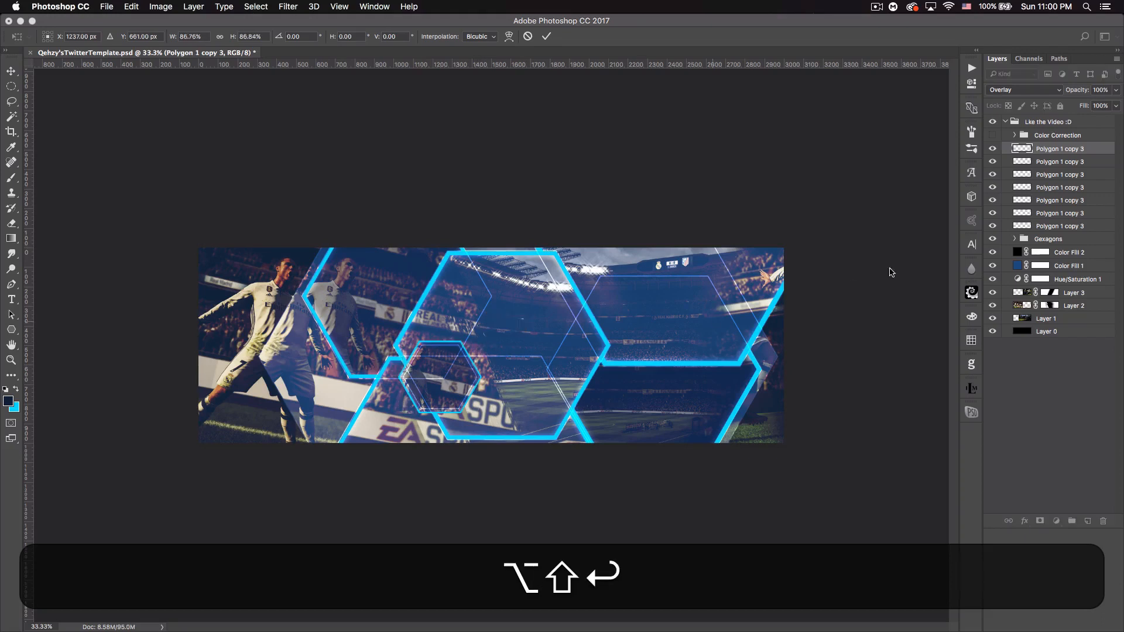
pyautogui.hotkey('alt', '[')
pyautogui.press('super+t')
pyautogui.moveTo(610, 251); pyautogui.dragTo(595, 254)
pyautogui.press('Return')
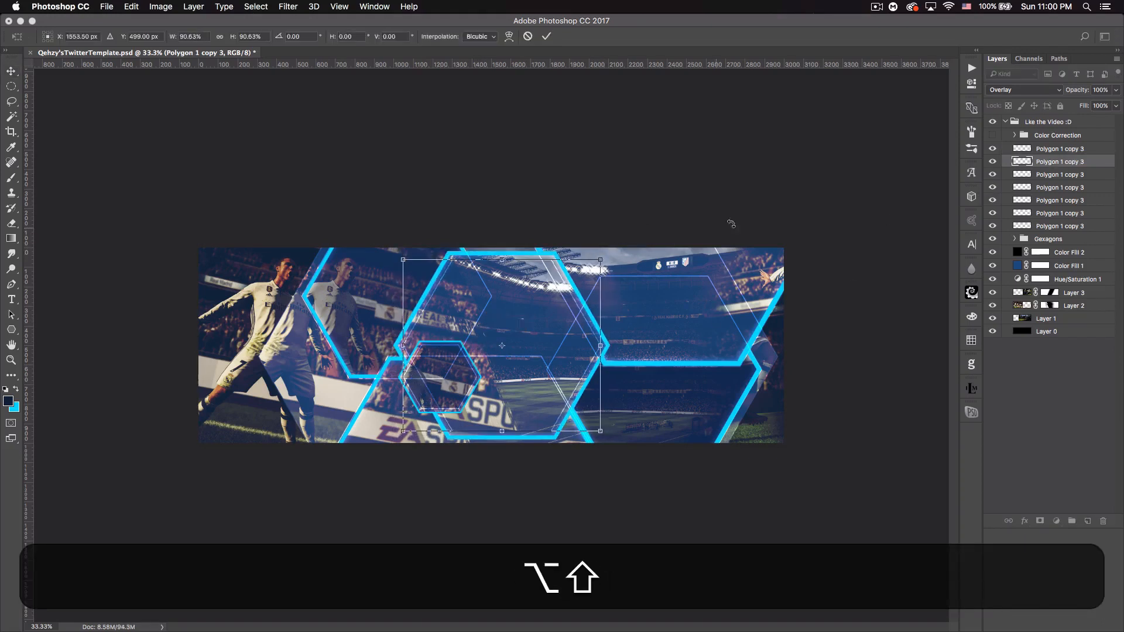
# - Shrink the third Polygon 1 copy 3 outline slightly around its center and scale the fourth to about 90%
pyautogui.hotkey('alt', '[')
pyautogui.press('super+t')
pyautogui.moveTo(619, 356); pyautogui.dragTo(605, 359)
pyautogui.press('Return')
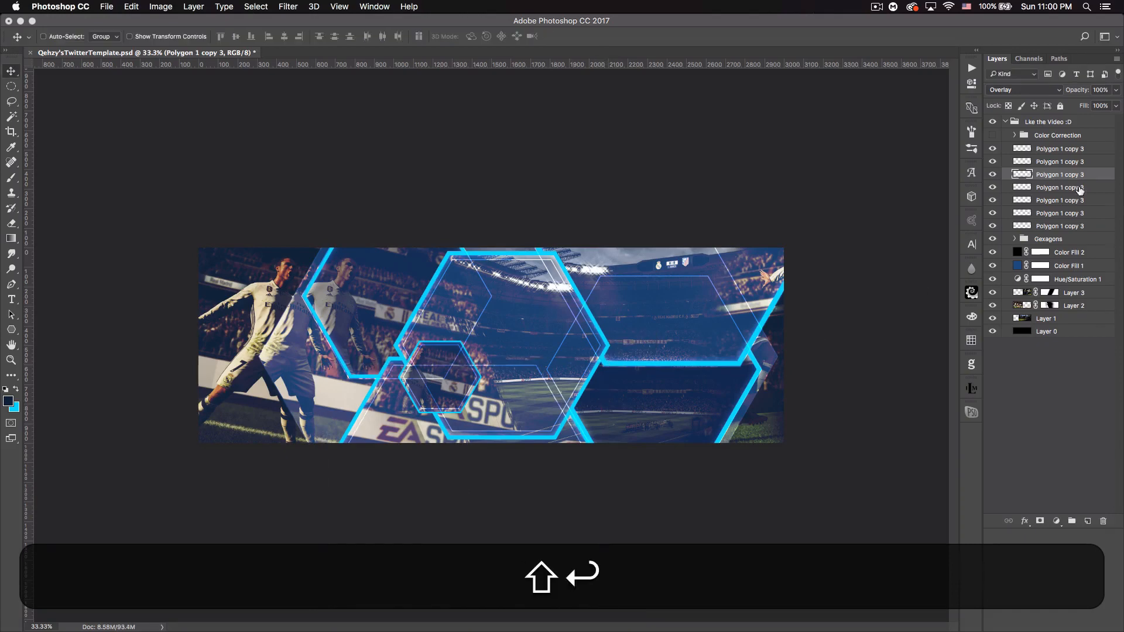
pyautogui.hotkey('alt', '[')
pyautogui.press('super+t')
pyautogui.moveTo(492, 214); pyautogui.dragTo(486, 220)
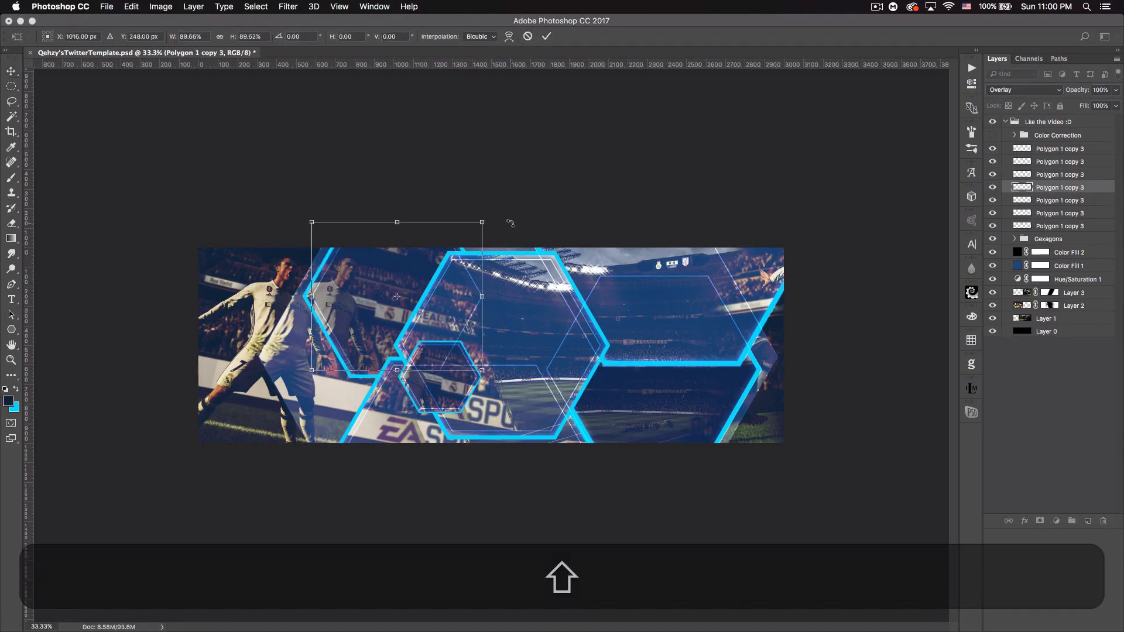
pyautogui.press('Return')
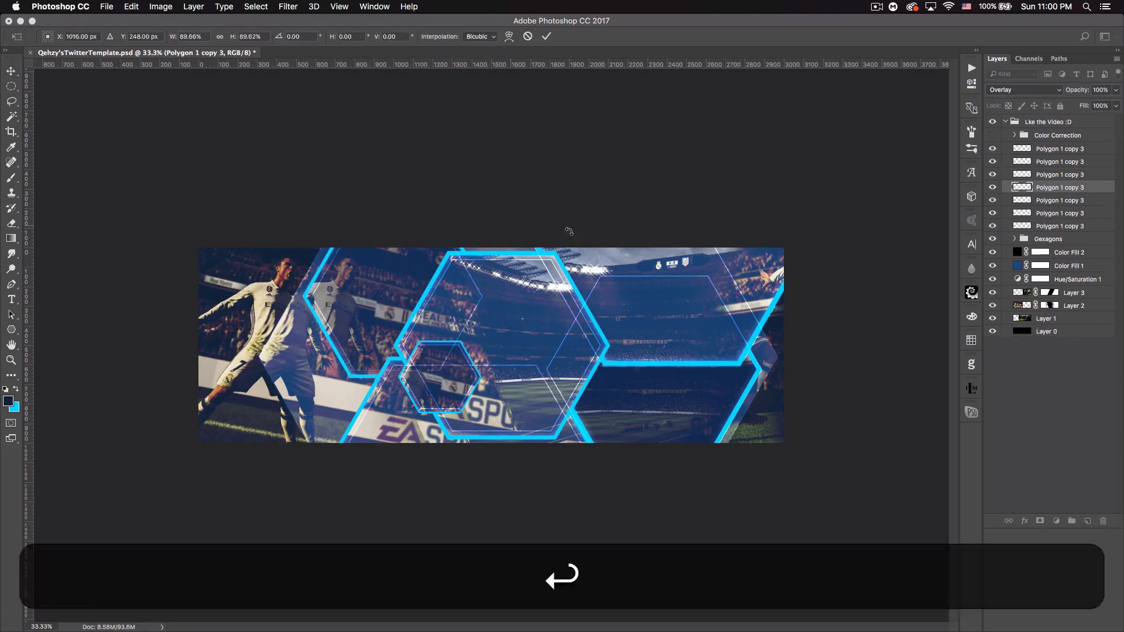
# - Shrink the fifth and sixth Polygon 1 copy 3 outlines slightly so they sit inside their cyan-bordered hexagons
pyautogui.hotkey('alt', '[')
pyautogui.press('super+t')
pyautogui.moveTo(808, 129); pyautogui.dragTo(795, 139)
pyautogui.press('Return')
pyautogui.click(1052, 215)
pyautogui.press('super+t')
pyautogui.moveTo(763, 275); pyautogui.dragTo(753, 285)
pyautogui.press('Return')
# - Resize the lowest Polygon 1 copy 3 outline, around the large background hexagon, slightly
pyautogui.click(1073, 227)
pyautogui.press('super+t')
pyautogui.moveTo(779, 125); pyautogui.dragTo(783, 120)
pyautogui.press('Return')
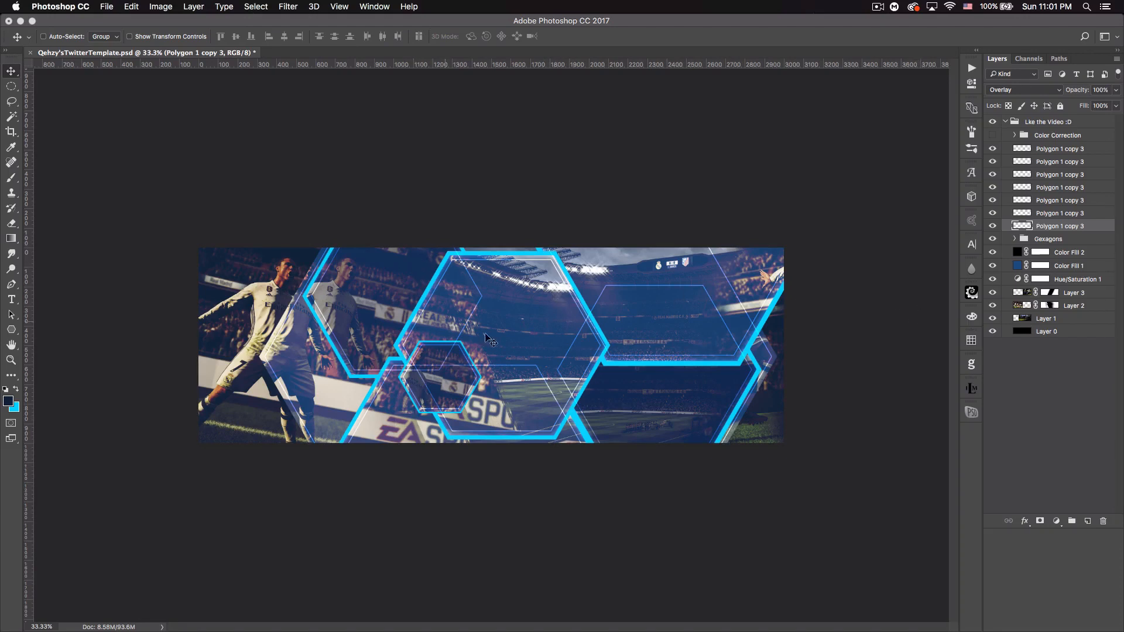
# - Add a white layer mask to each of the seven Polygon 1 copy 3 outline layers
pyautogui.click(1041, 522)
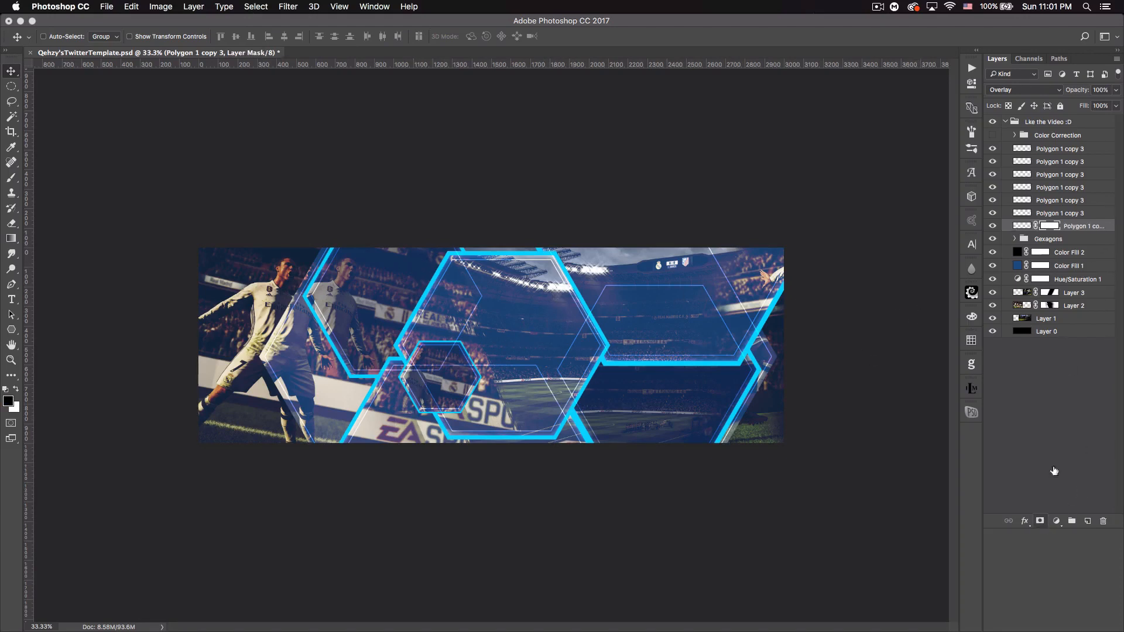
pyautogui.click(1071, 213)
pyautogui.click(1040, 520)
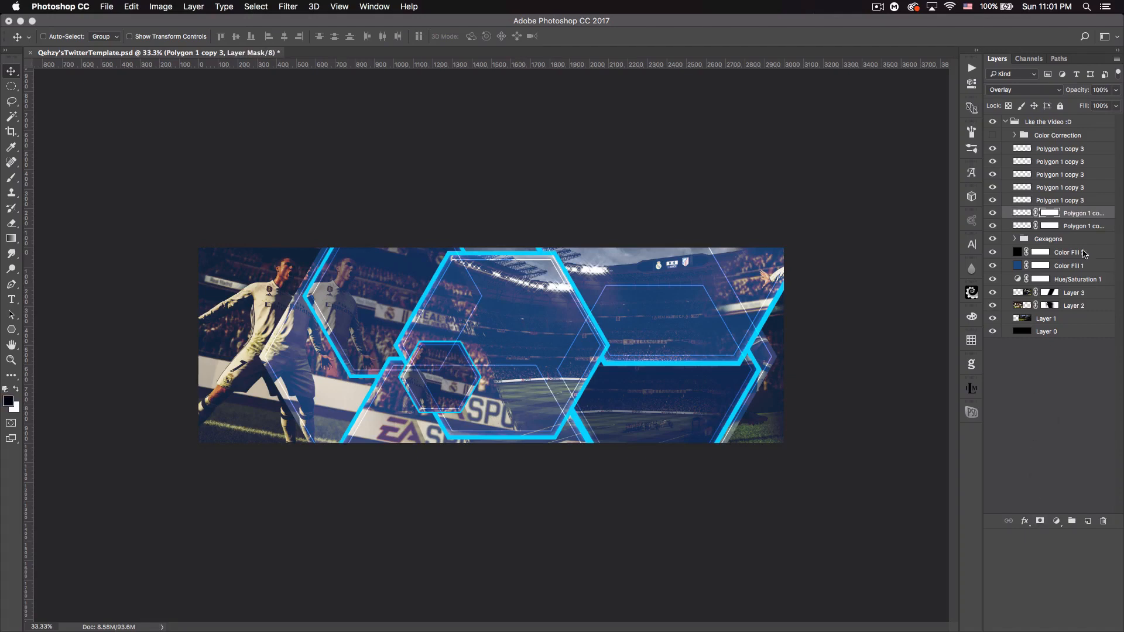
pyautogui.click(1078, 201)
pyautogui.click(1040, 521)
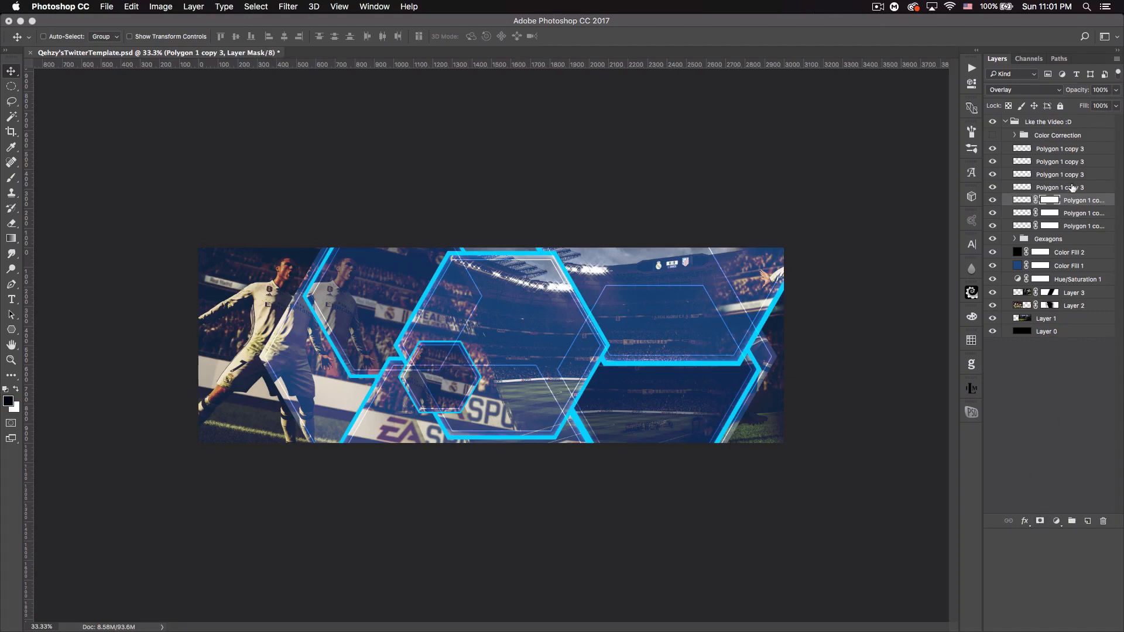
pyautogui.click(1072, 187)
pyautogui.click(1040, 521)
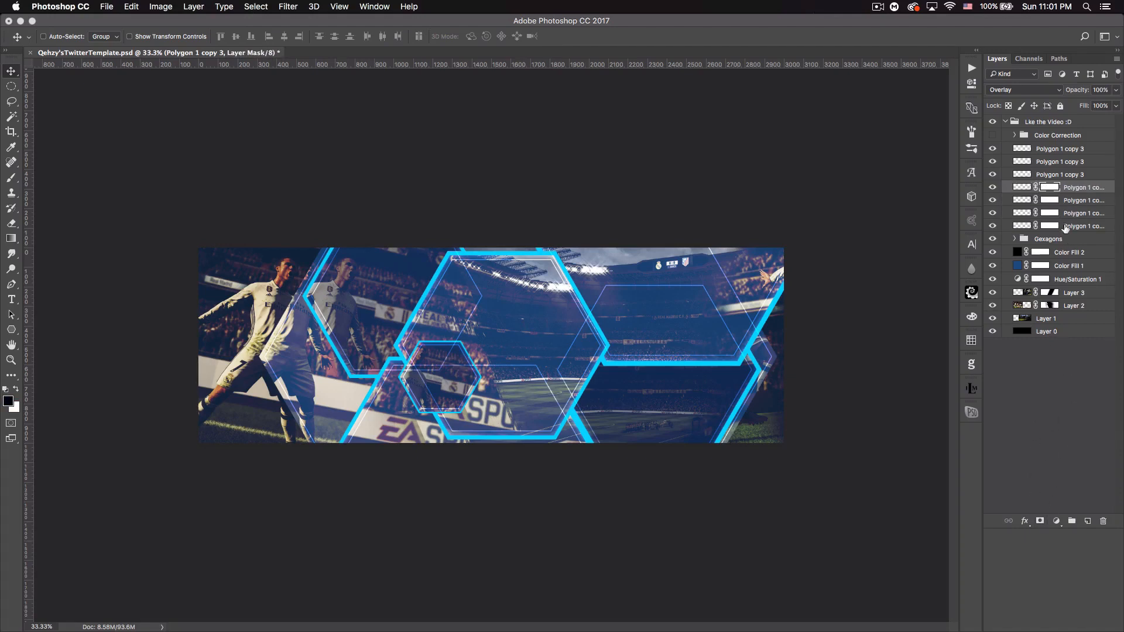
pyautogui.click(1061, 175)
pyautogui.click(1040, 521)
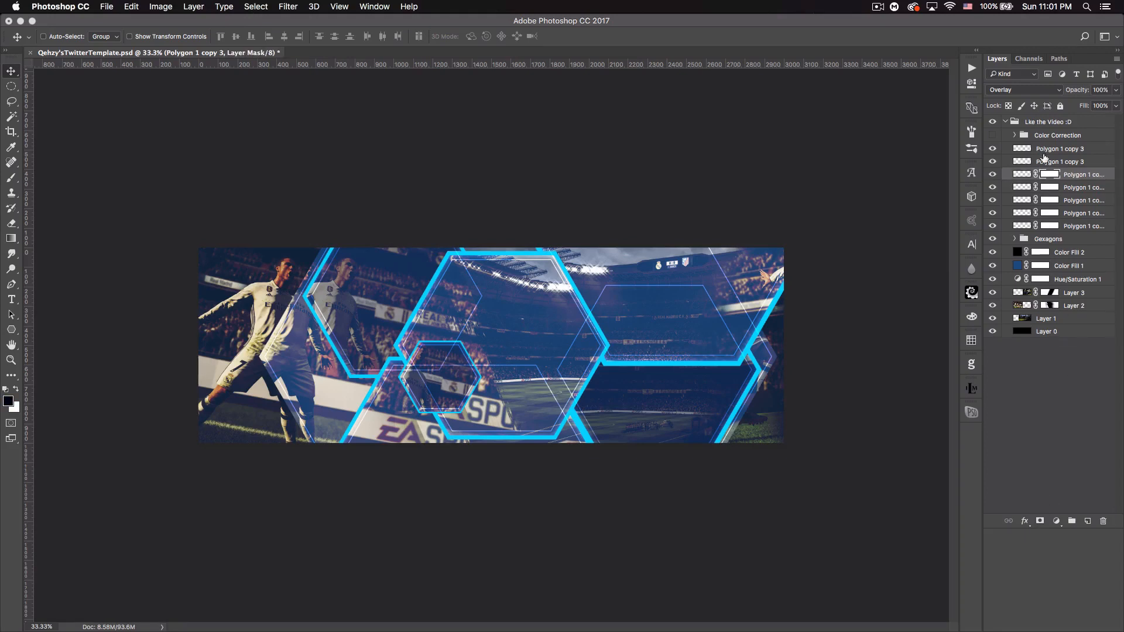
pyautogui.click(1044, 151)
pyautogui.click(1041, 528)
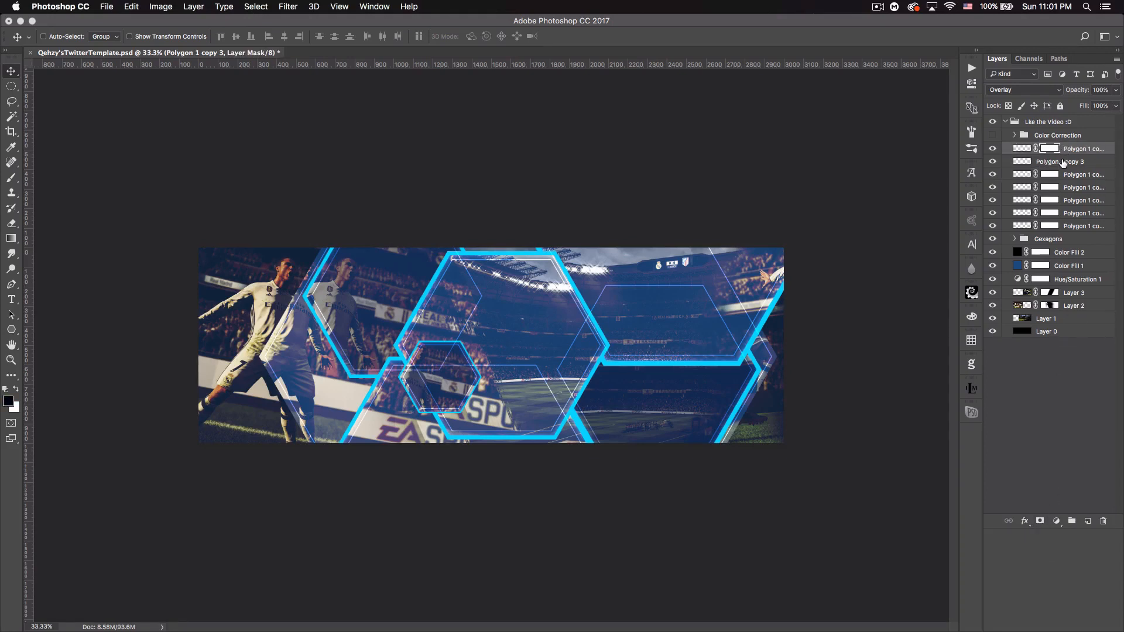
pyautogui.click(1063, 162)
pyautogui.click(1040, 525)
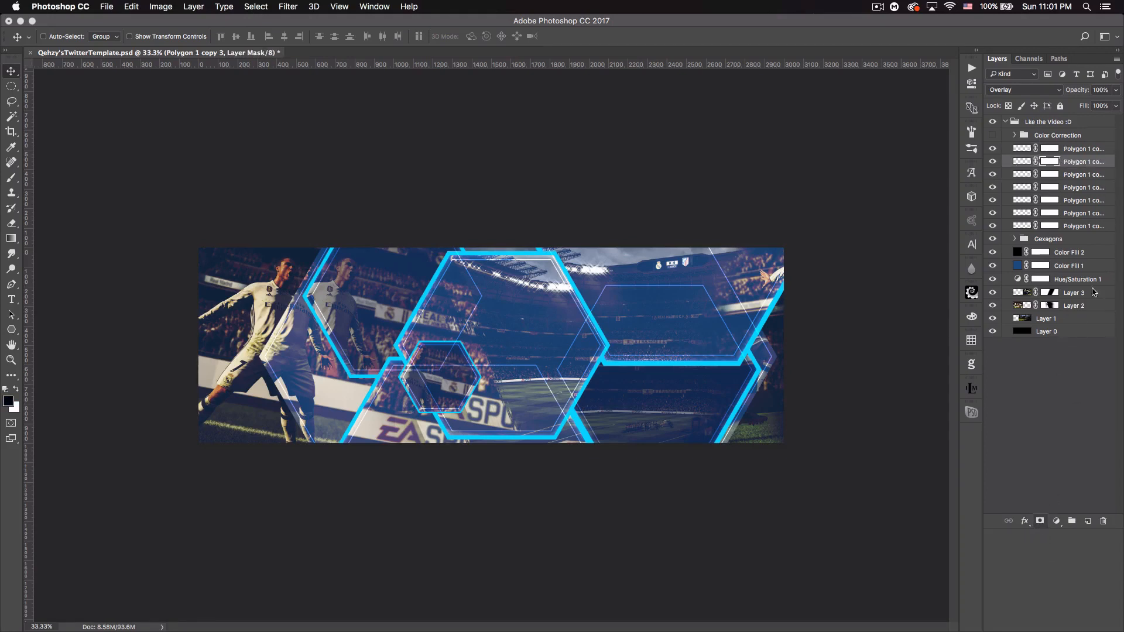
# - Target the lowest outline's mask and set up the Brush with a hard round tip at 286 px
pyautogui.click(1054, 227)
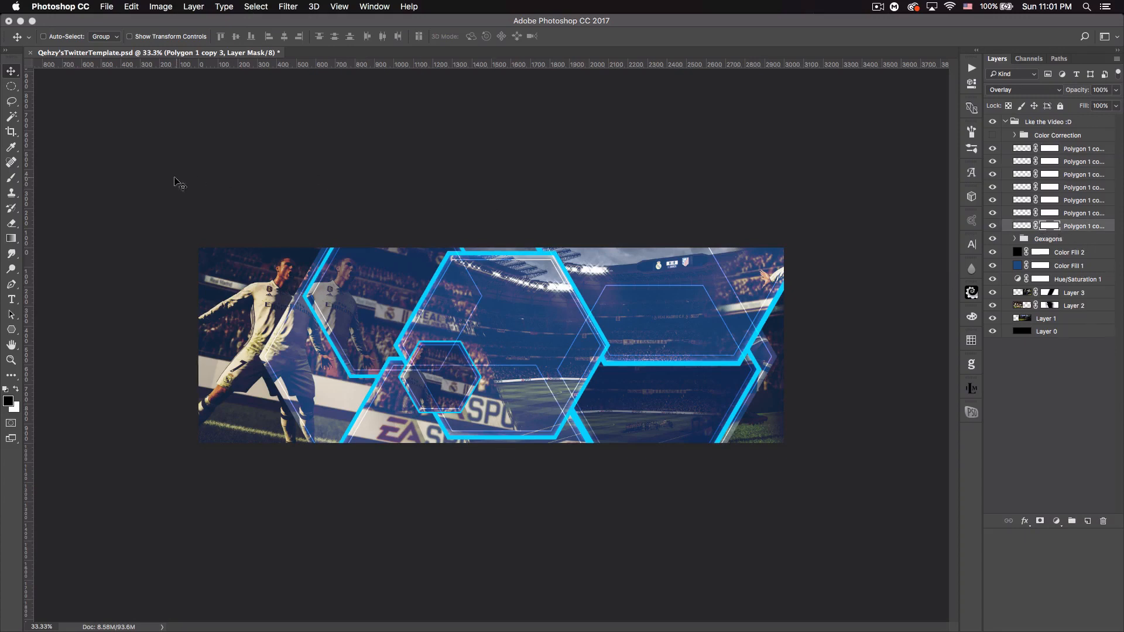
pyautogui.click(12, 179)
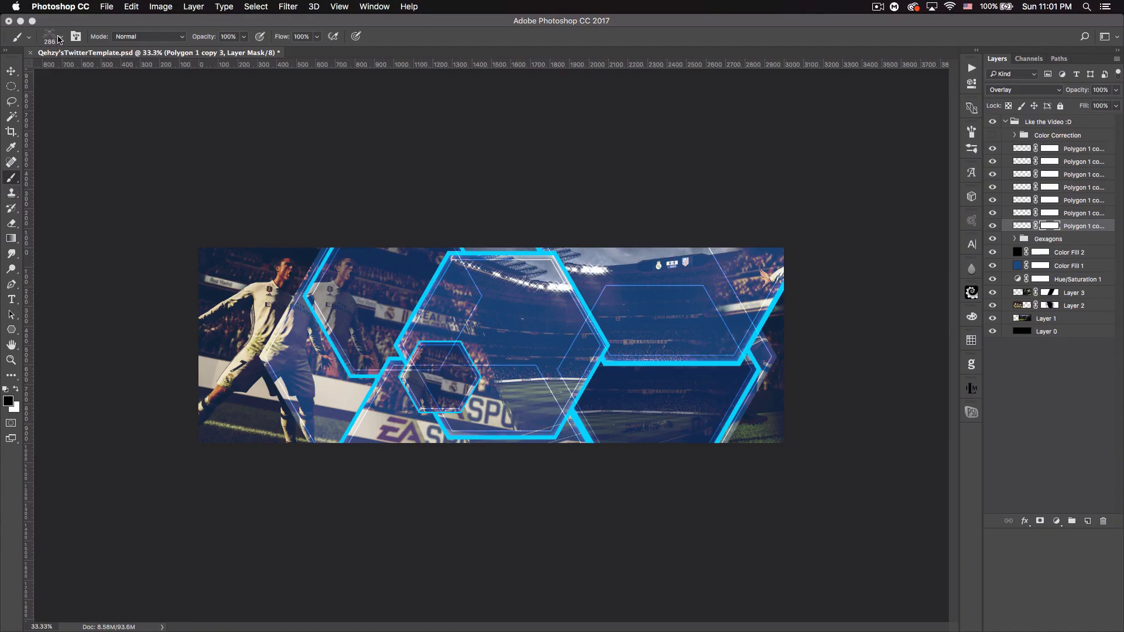
pyautogui.click(59, 39)
pyautogui.scroll(5, 249, 188)
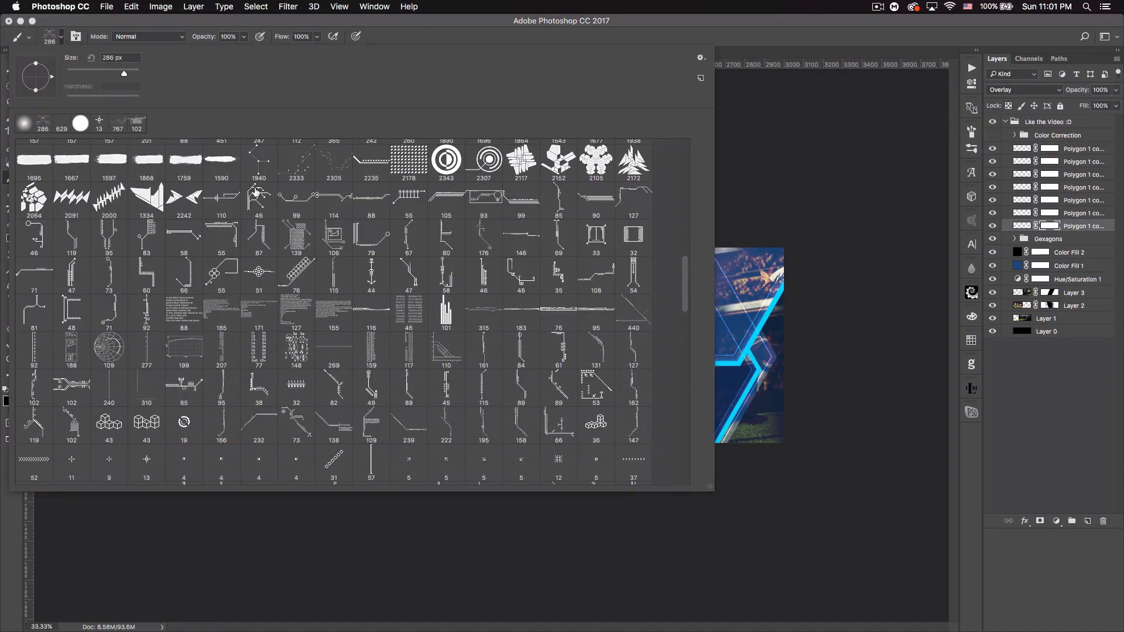
pyautogui.scroll(15, 255, 191)
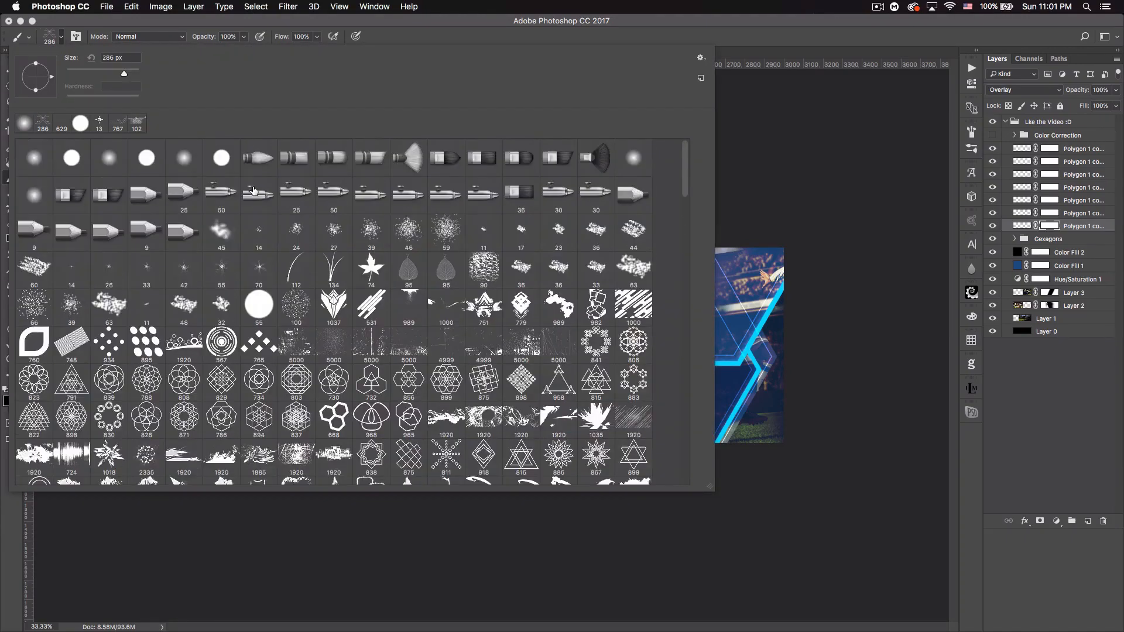
pyautogui.click(146, 155)
pyautogui.click(137, 23)
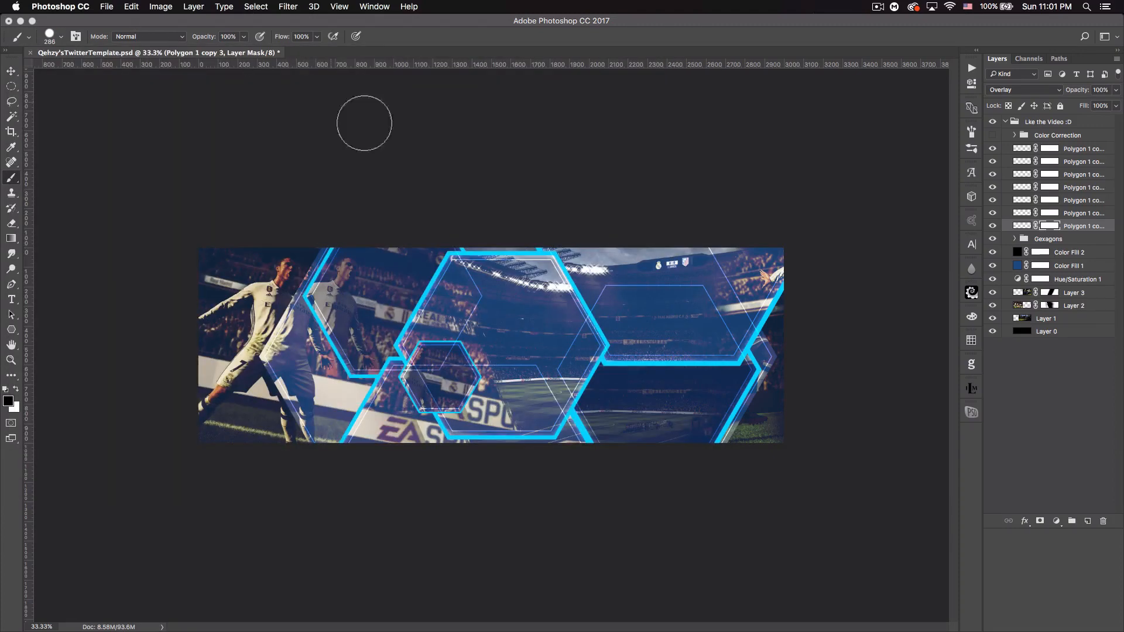
# - Paint black on the masks of the two lowest outline layers to hide the parts overlapping neighbouring hexagons
pyautogui.click(997, 226)
pyautogui.click(998, 226)
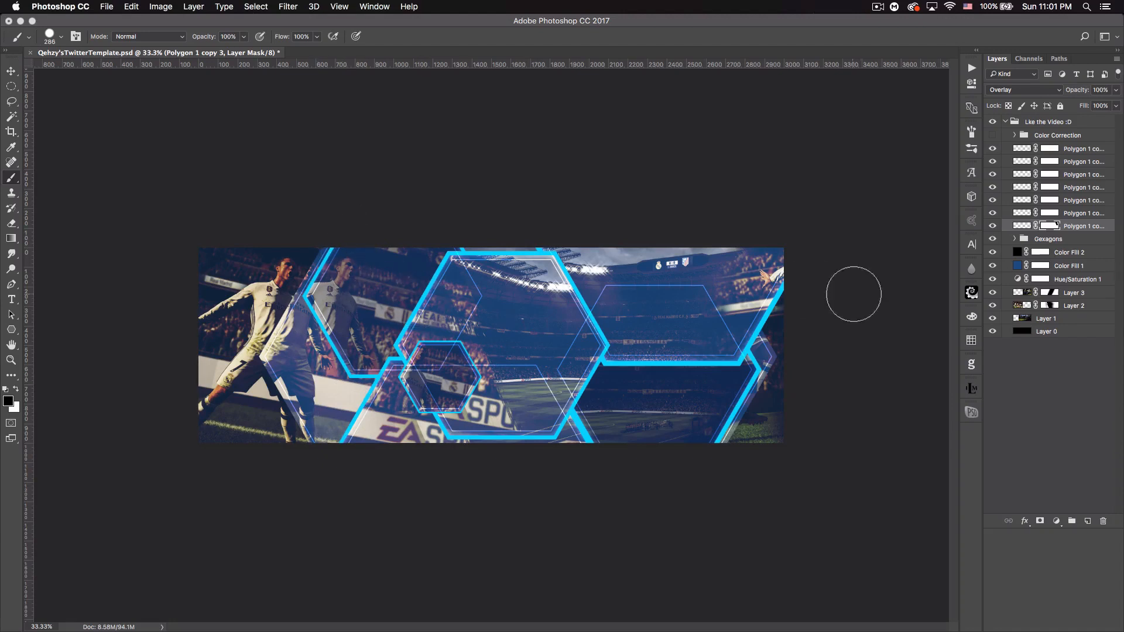
pyautogui.click(1054, 215)
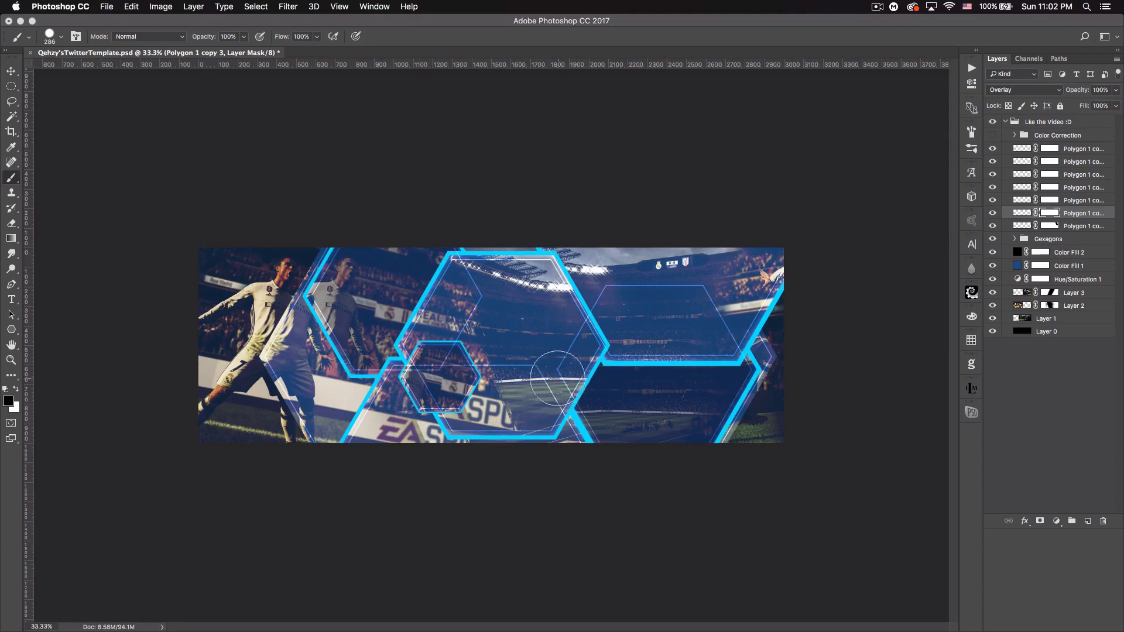
pyautogui.moveTo(576, 310)
pyautogui.mouseDown()
pyautogui.moveTo(596, 289)
pyautogui.moveTo(678, 278)
pyautogui.moveTo(711, 295)
pyautogui.moveTo(728, 332)
pyautogui.mouseUp()
# - Reduce the brush to 125 px and mask out the overlapping parts of the third and fourth outlines from the bottom
pyautogui.click(1050, 200)
pyautogui.press('[')
pyautogui.press('[')
pyautogui.press('[')
pyautogui.press('[')
pyautogui.press('[')
pyautogui.click(600, 339)
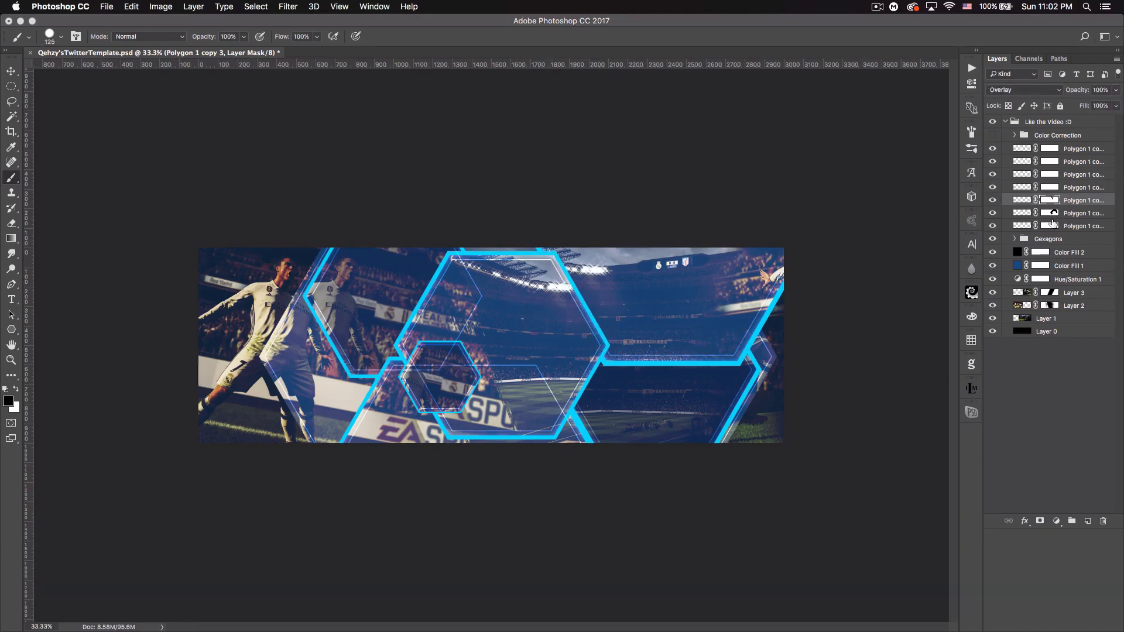
pyautogui.hotkey('alt', ']')
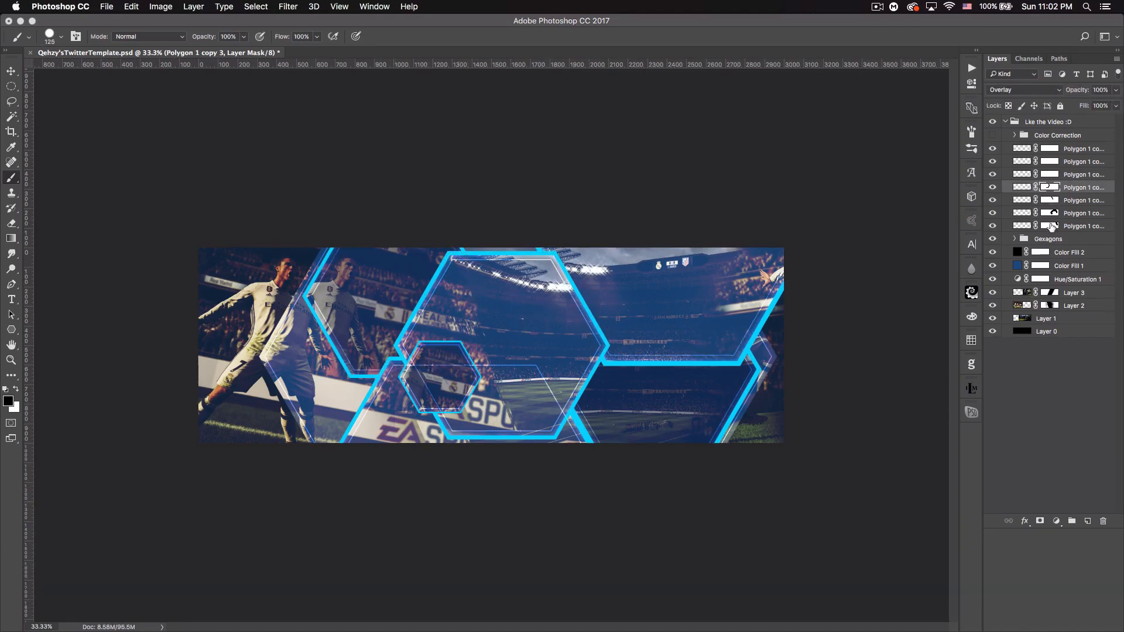
# - Mask out the stray lines of the fifth and sixth outlines from the bottom where they cross neighbouring hexagons
pyautogui.click(1022, 175)
pyautogui.moveTo(417, 366); pyautogui.dragTo(436, 366)
pyautogui.press('super+z')
pyautogui.press('super+backslash')
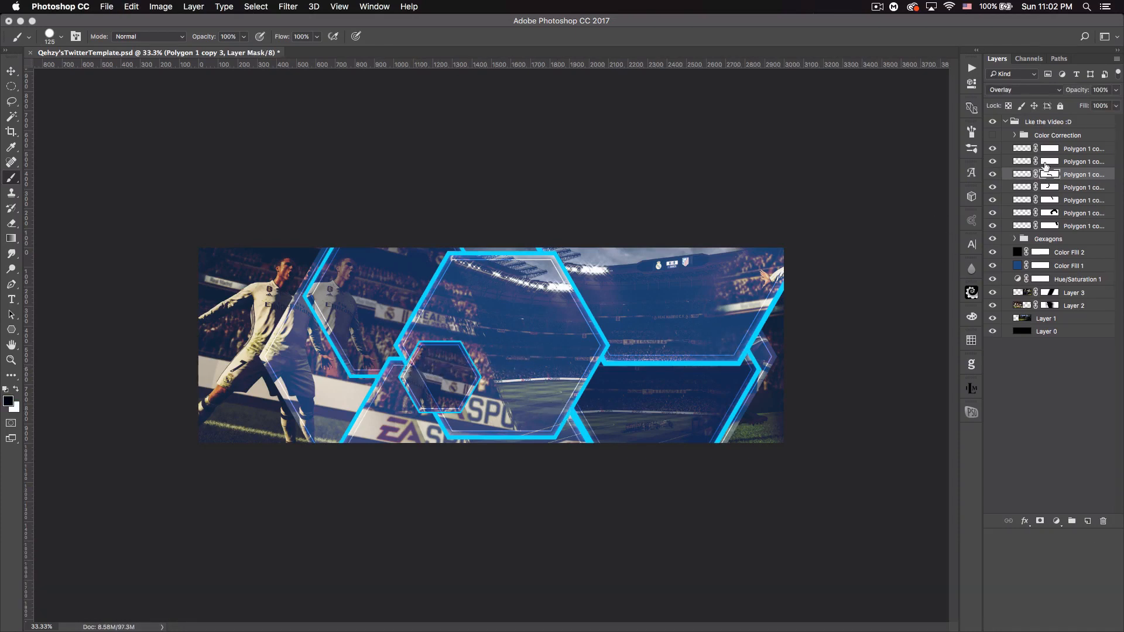
pyautogui.hotkey('alt', ']')
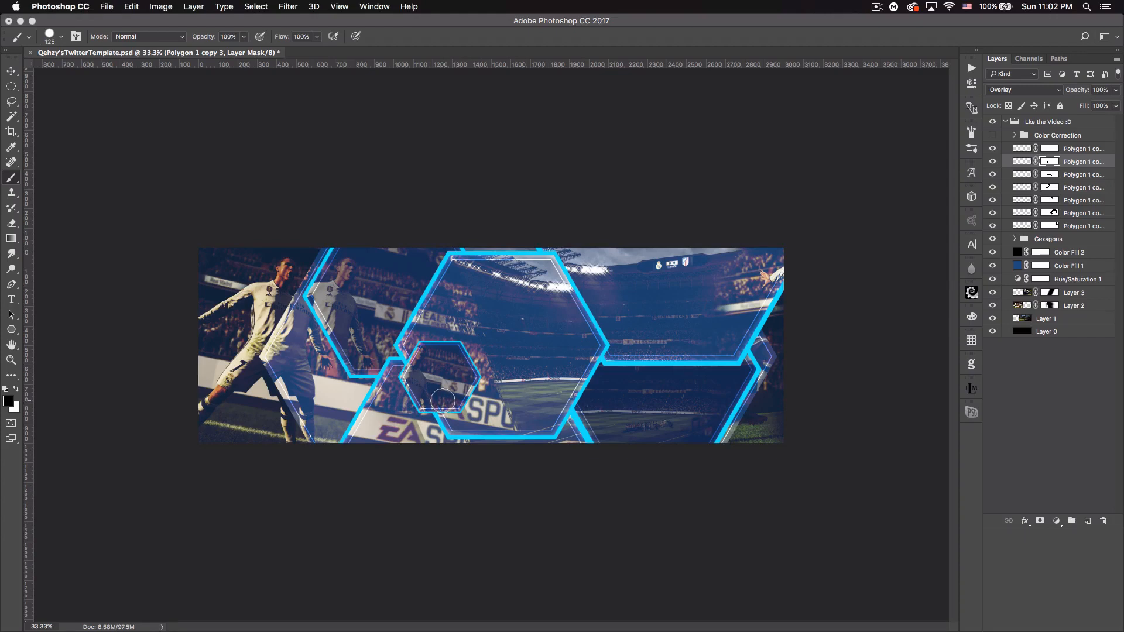
# - Set the opacity of all seven Polygon 1 copy 3 layers to 86%
pyautogui.click(1052, 148)
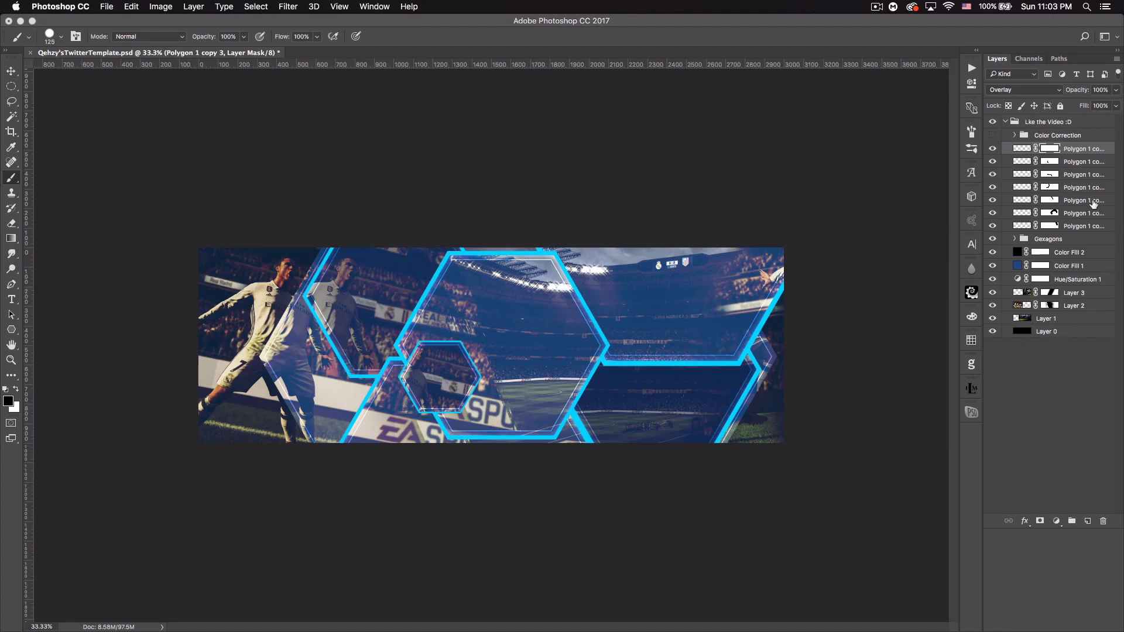
pyautogui.keyDown('shift'); pyautogui.click(1084, 227); pyautogui.keyUp('shift')
pyautogui.click(1097, 90)
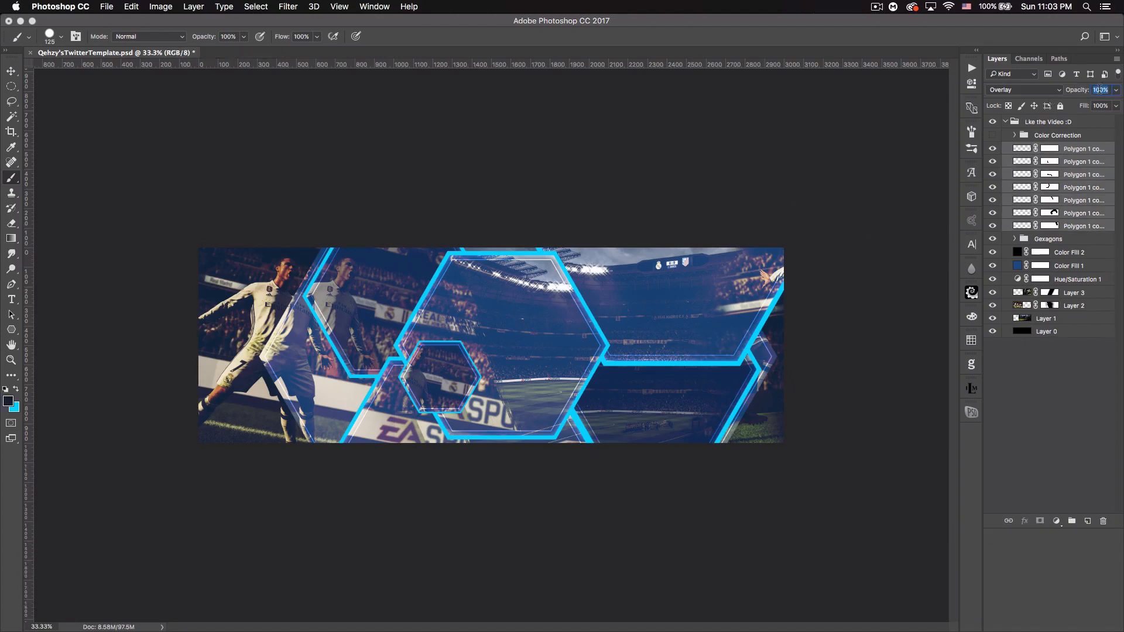
pyautogui.write('86')
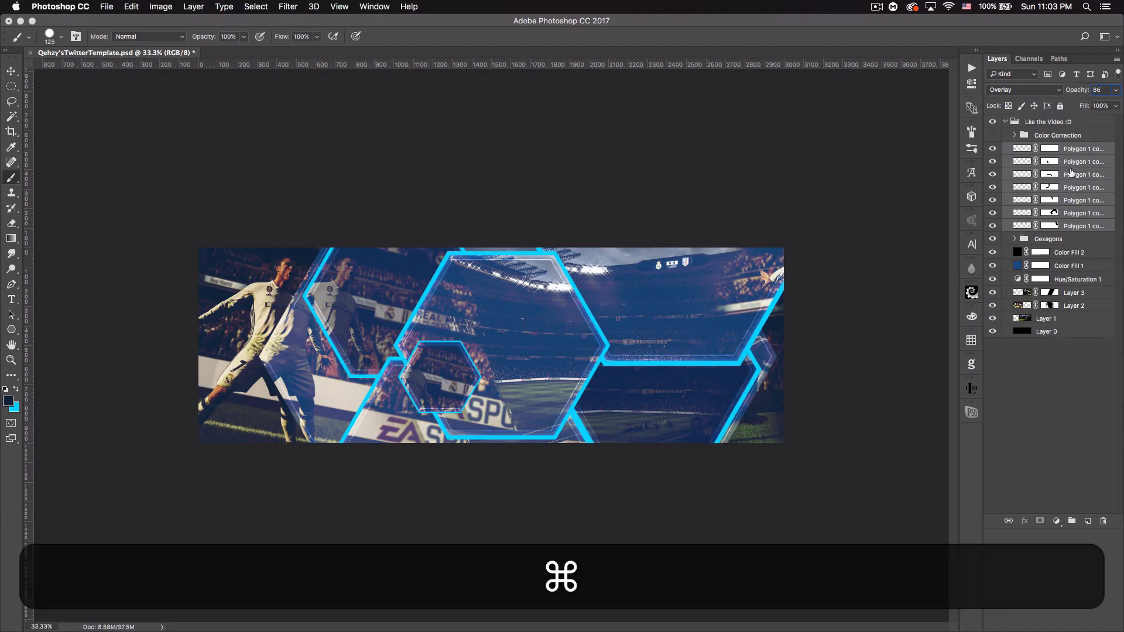
# - Group the seven outline layers and name the group "inside"
pyautogui.press('super+g')
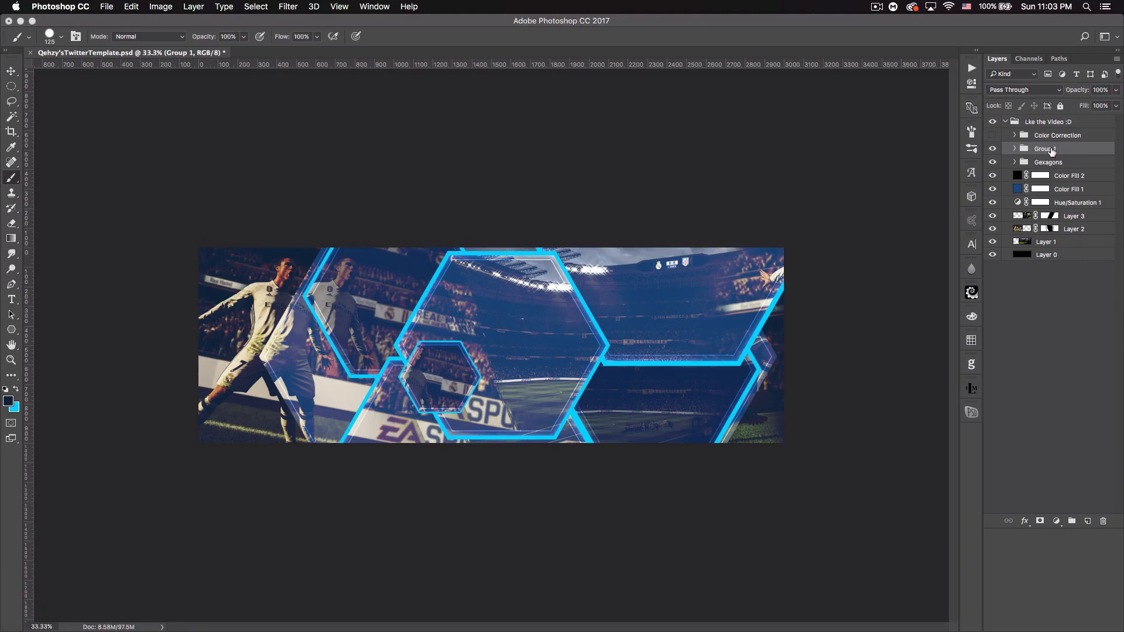
pyautogui.write('inside')
pyautogui.press('Return')
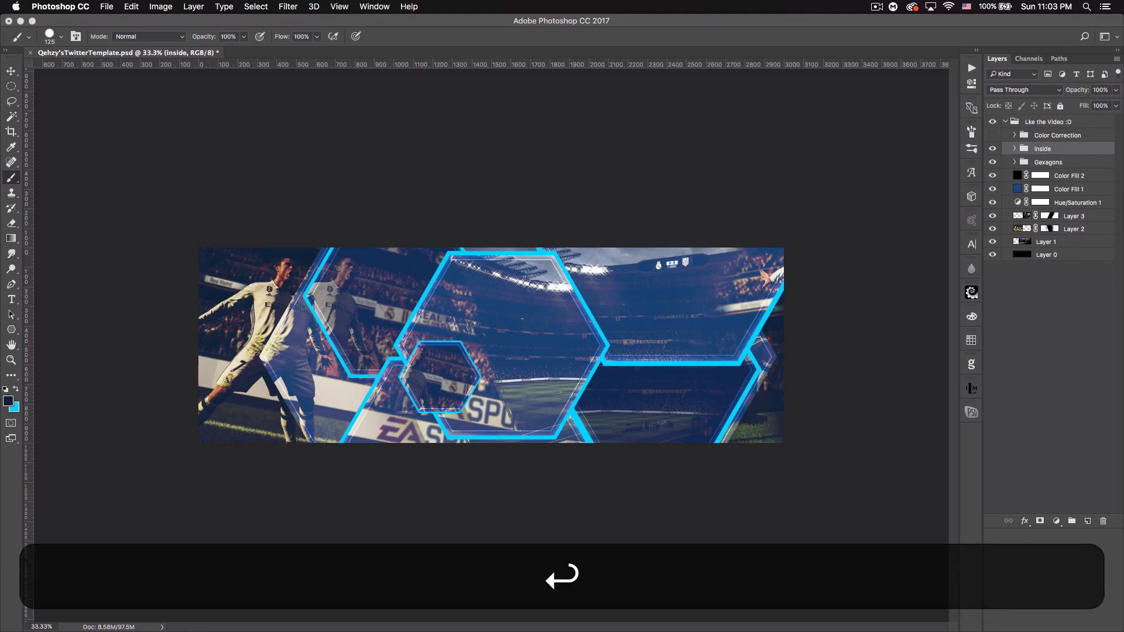
# - Duplicate the inside group and rename the copy "outside"
pyautogui.press('super+j')
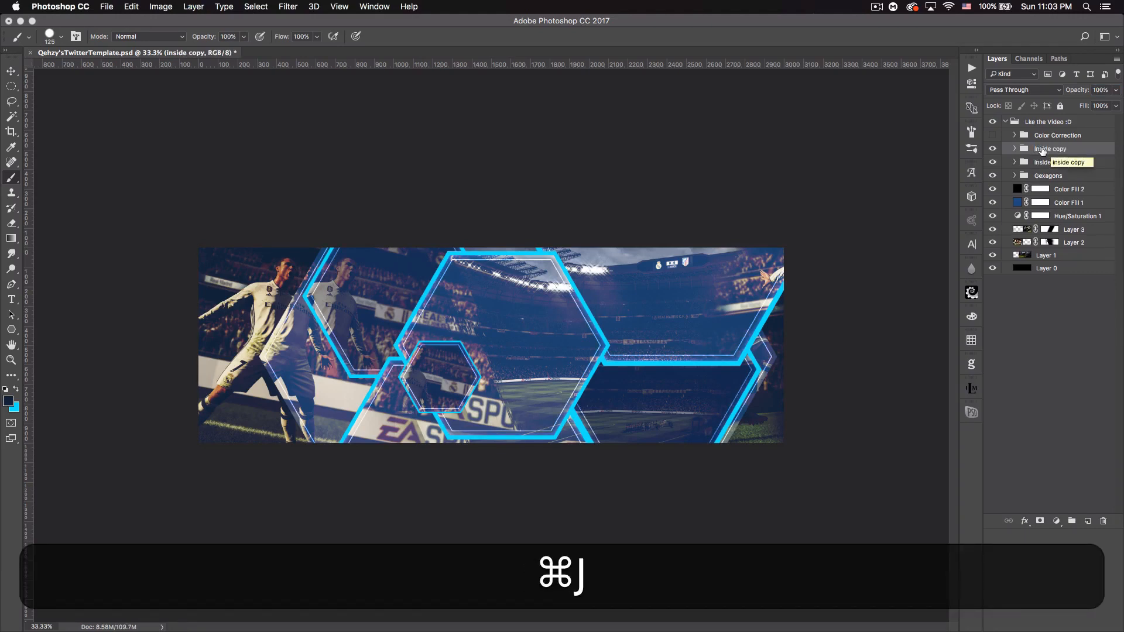
pyautogui.doubleClick(1043, 148)
pyautogui.write('outside')
pyautogui.press('Return')
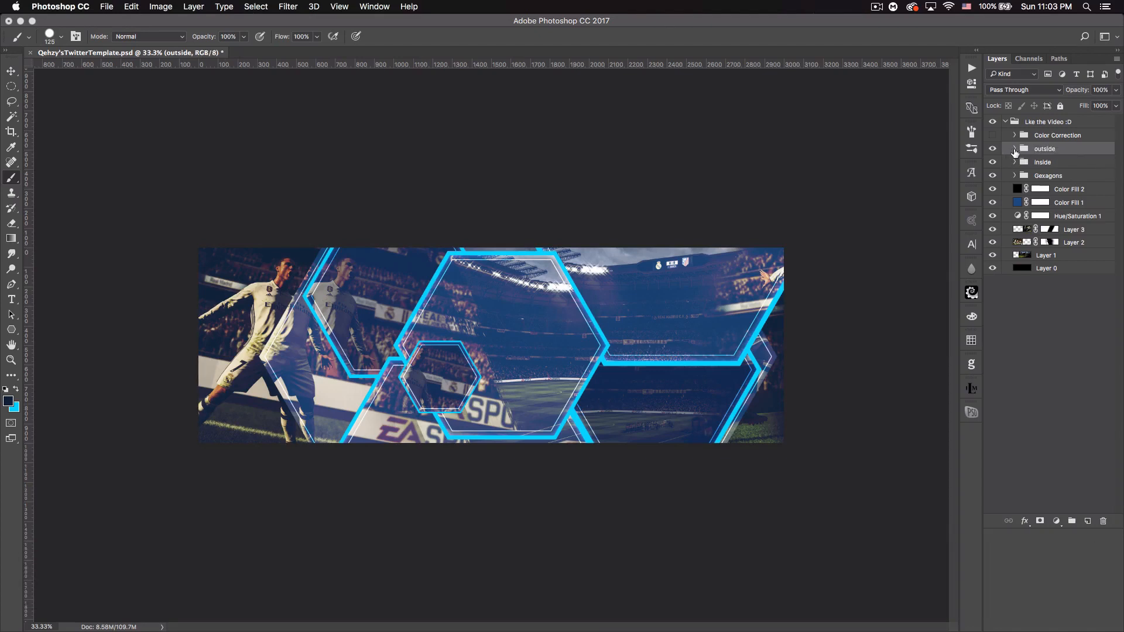
# - Set the opacity of all seven outline layers in the outside group to 57% and collapse the group
pyautogui.click(1015, 150)
pyautogui.click(1089, 162)
pyautogui.keyDown('shift'); pyautogui.click(1102, 240); pyautogui.keyUp('shift')
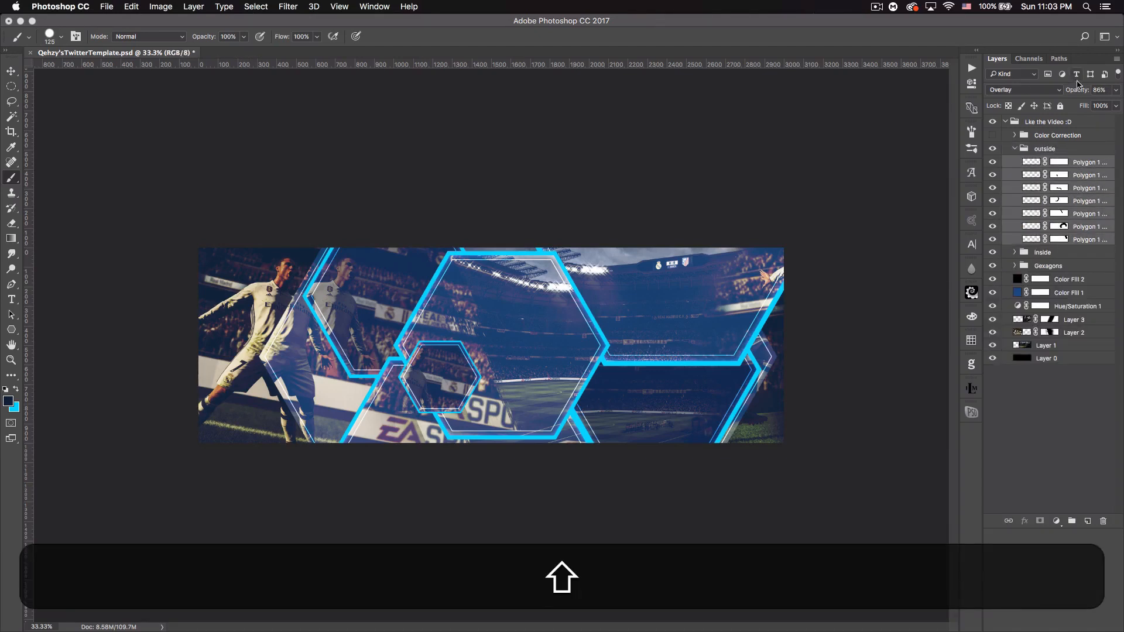
pyautogui.click(1100, 90)
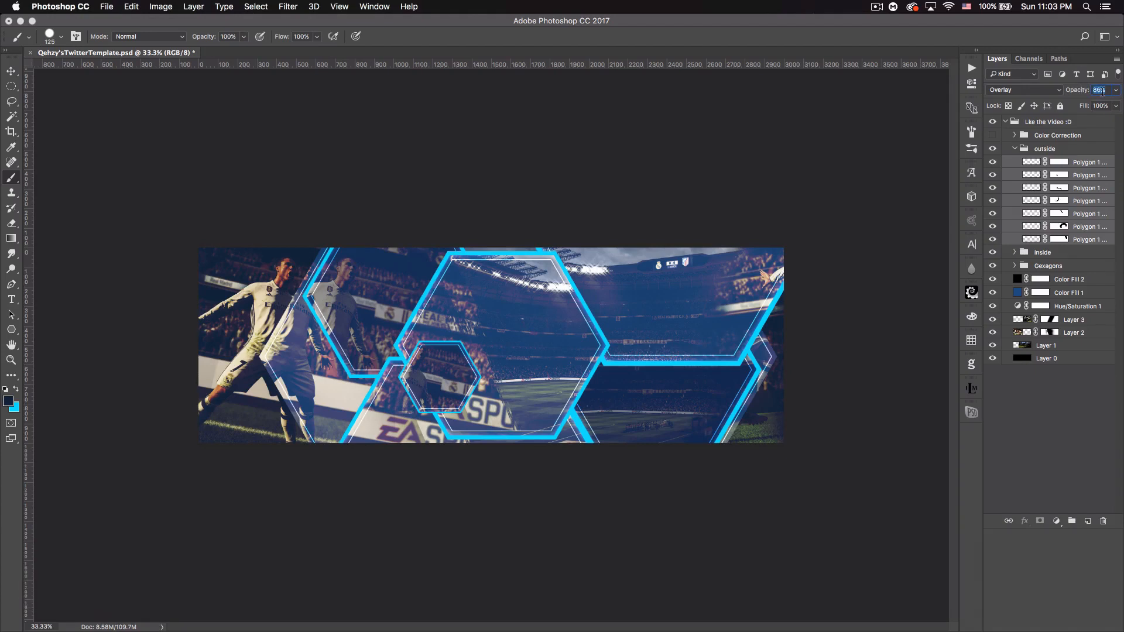
pyautogui.write('57')
pyautogui.click(1015, 152)
pyautogui.click(1015, 150)
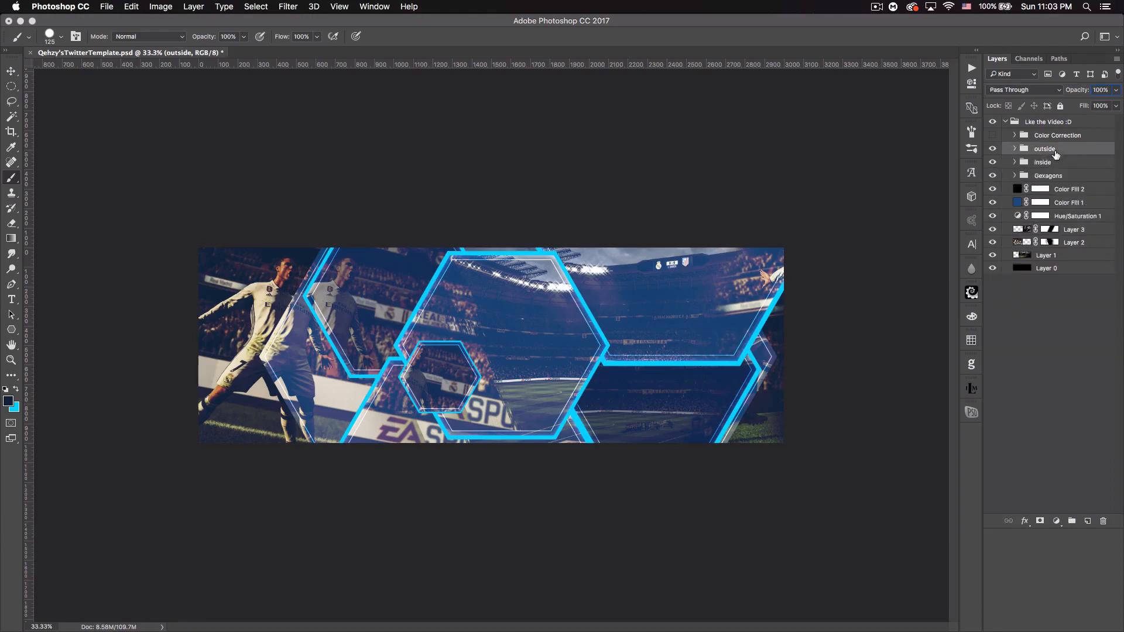
# - Scale the outside group up proportionally to about 116% around its center
pyautogui.press('super')
pyautogui.press('super+t')
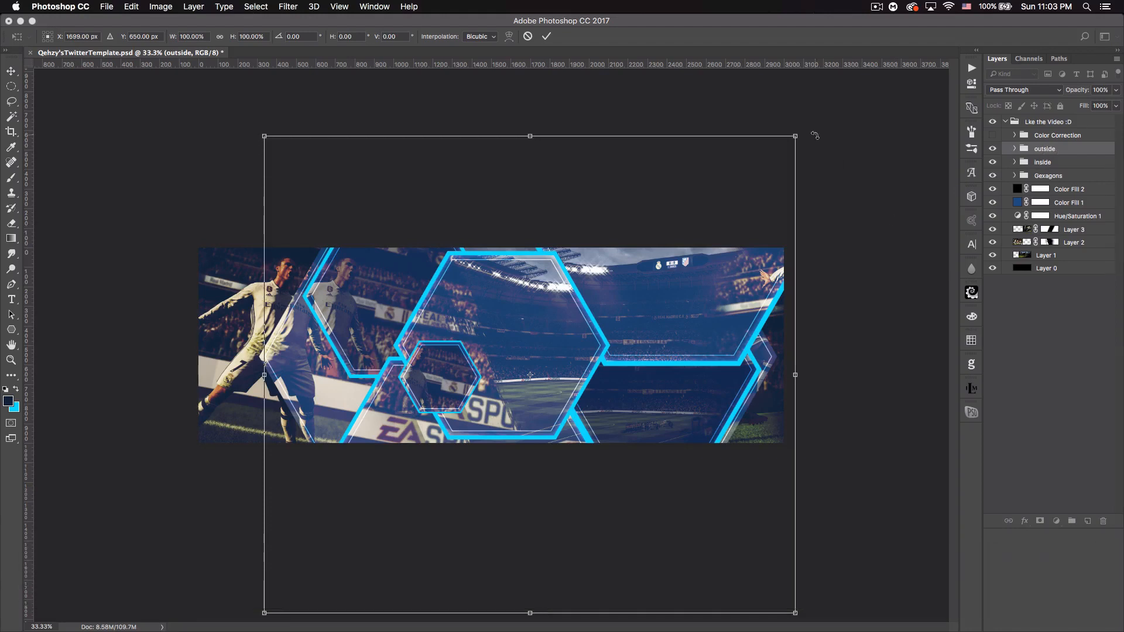
pyautogui.press('shift')
pyautogui.press('alt')
pyautogui.moveTo(797, 137); pyautogui.dragTo(854, 117)
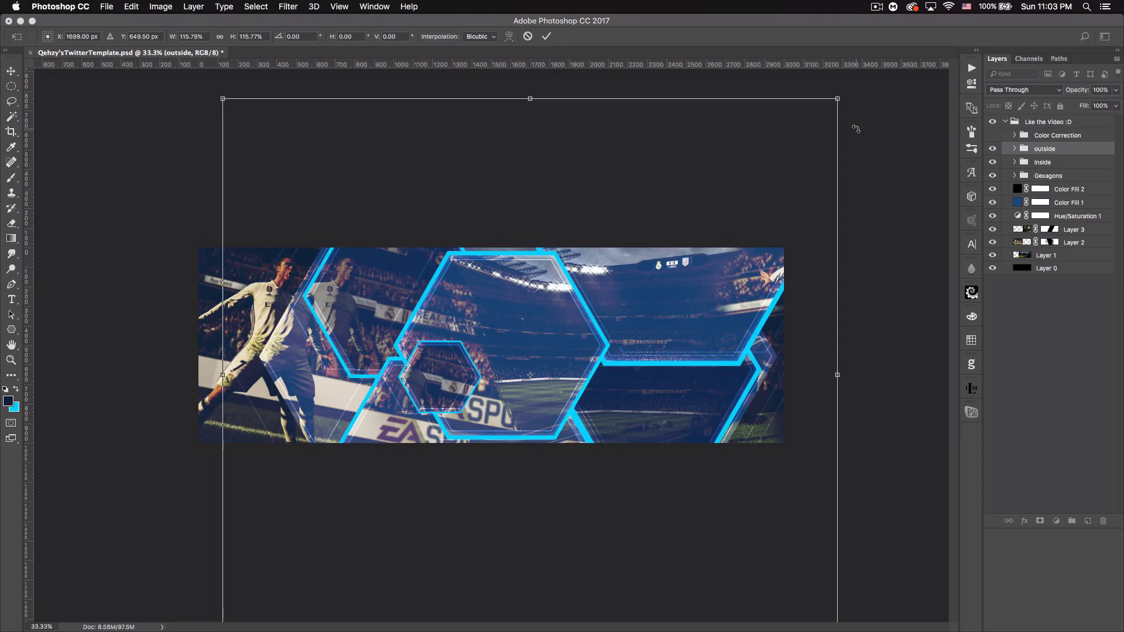
pyautogui.press('Return')
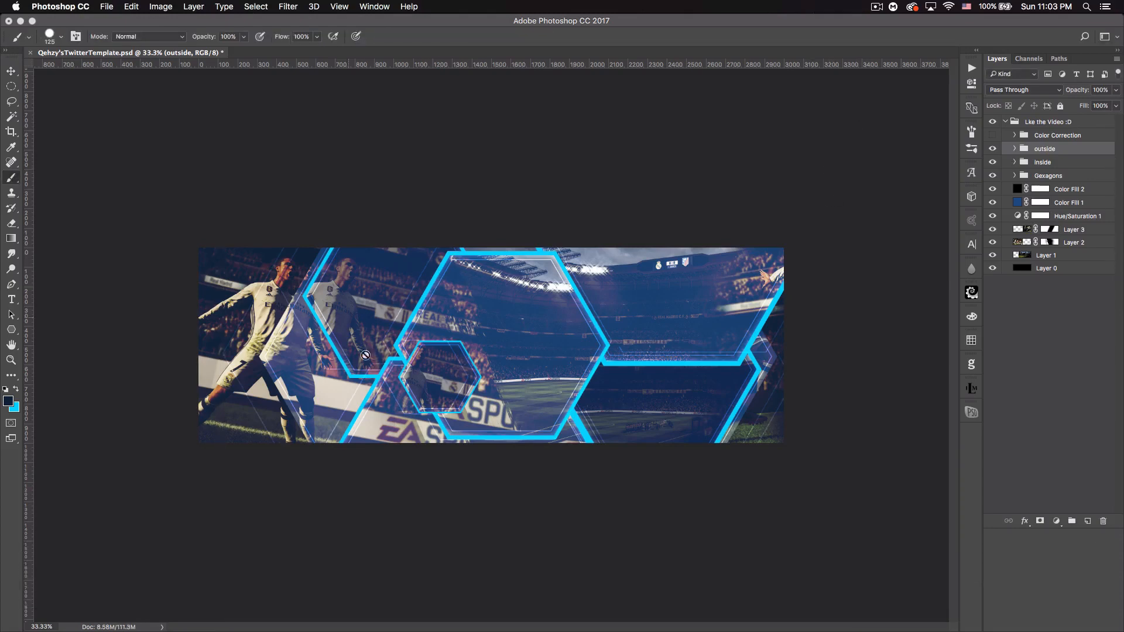
# - Examine the finished TechyHexagonHeader.psd as a reference over the working document and move it out of the way
pyautogui.click(11, 71)
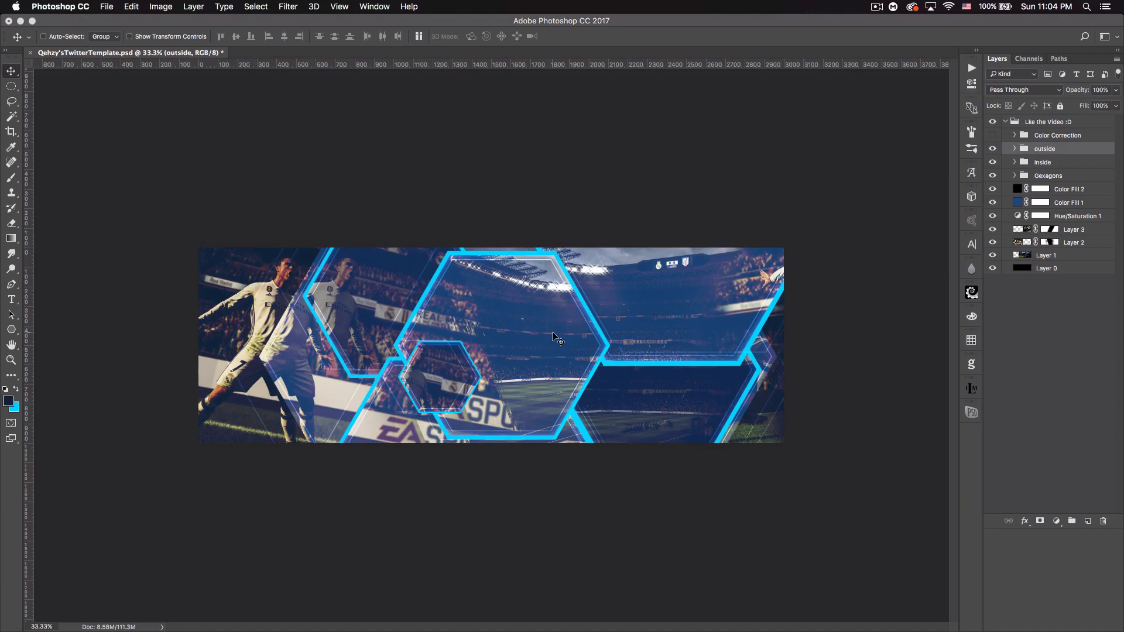
pyautogui.moveTo(1123, 183); pyautogui.dragTo(460, 166)
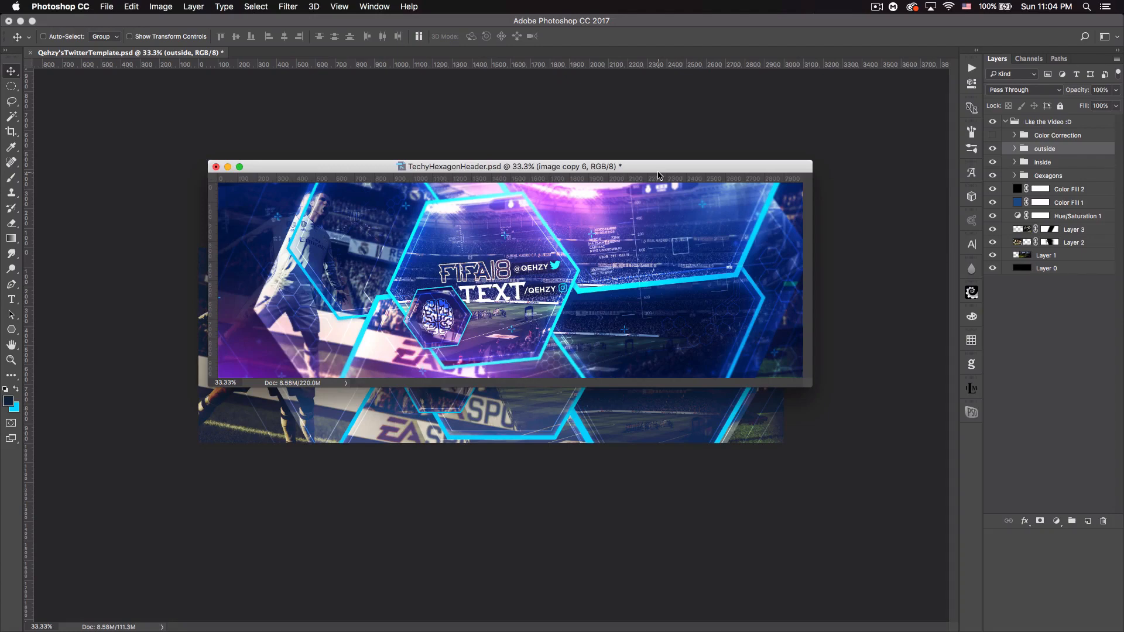
pyautogui.moveTo(673, 171); pyautogui.dragTo(0, 169)
# - Set the foreground color to white (#ffffff), activate the Brush tool and add a new layer above the outside group
pyautogui.press('i')
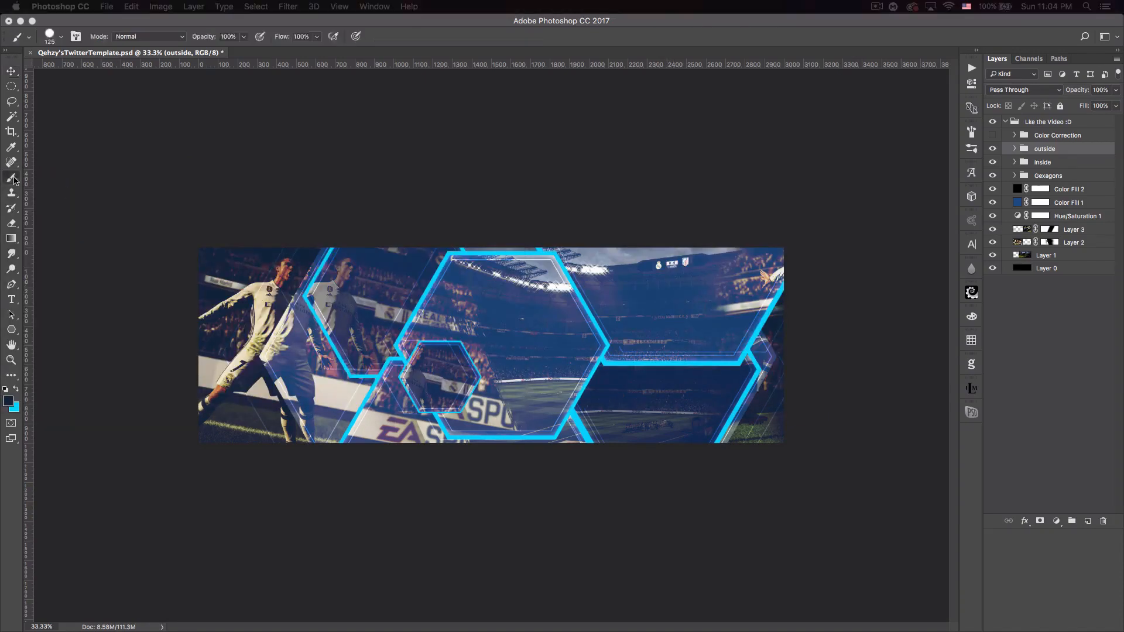
pyautogui.click(8, 401)
pyautogui.moveTo(712, 303); pyautogui.dragTo(769, 151)
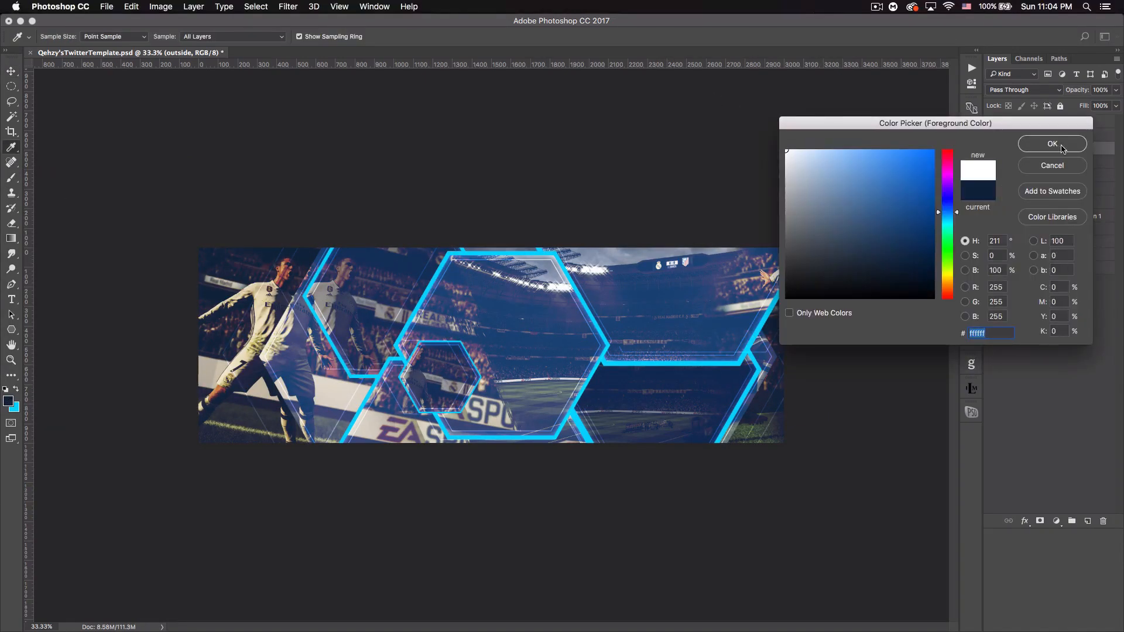
pyautogui.click(1063, 147)
pyautogui.press('b')
pyautogui.click(1087, 523)
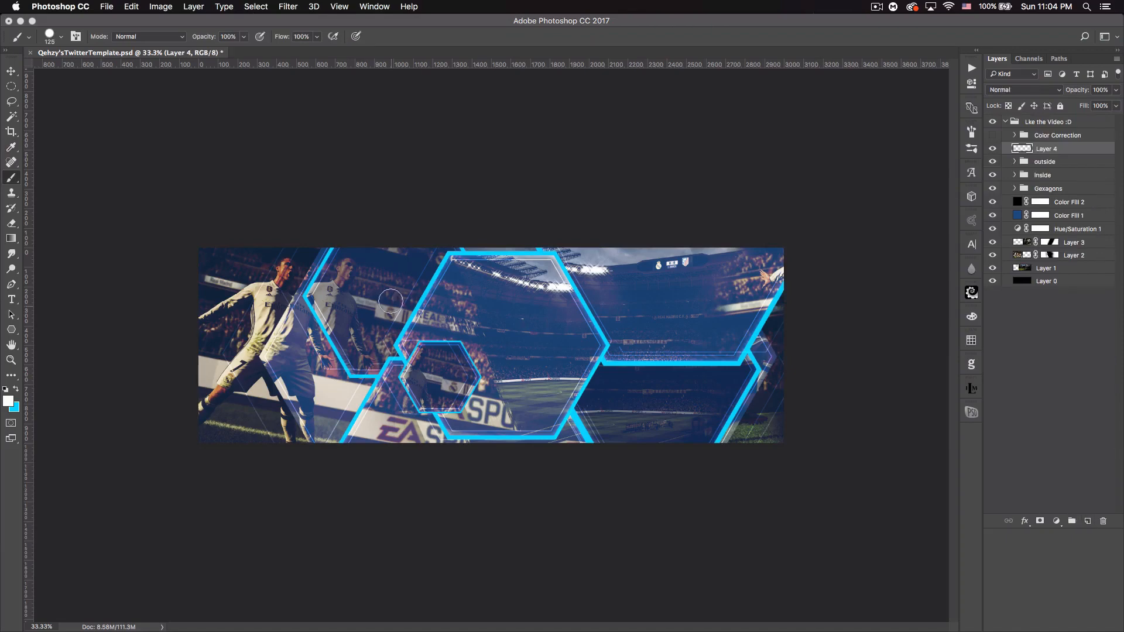
# - Stamp the 728 px honeycomb brush in white over the player's legs in the lower left and across the header's lower right edge
pyautogui.click(62, 38)
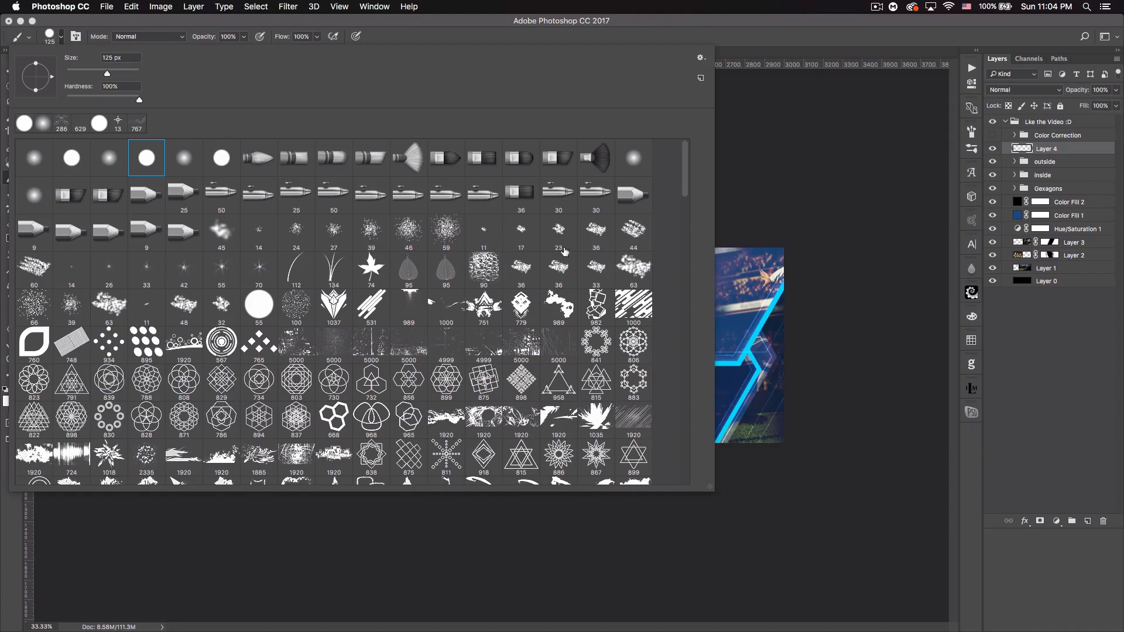
pyautogui.scroll(-10, 564, 253)
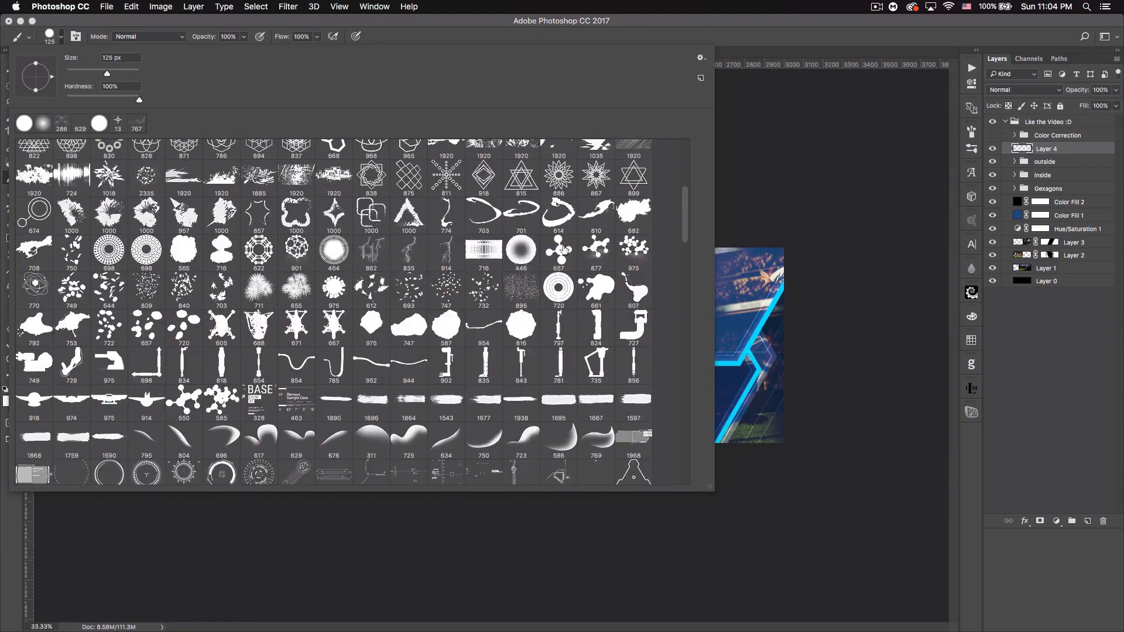
pyautogui.scroll(-6, 564, 251)
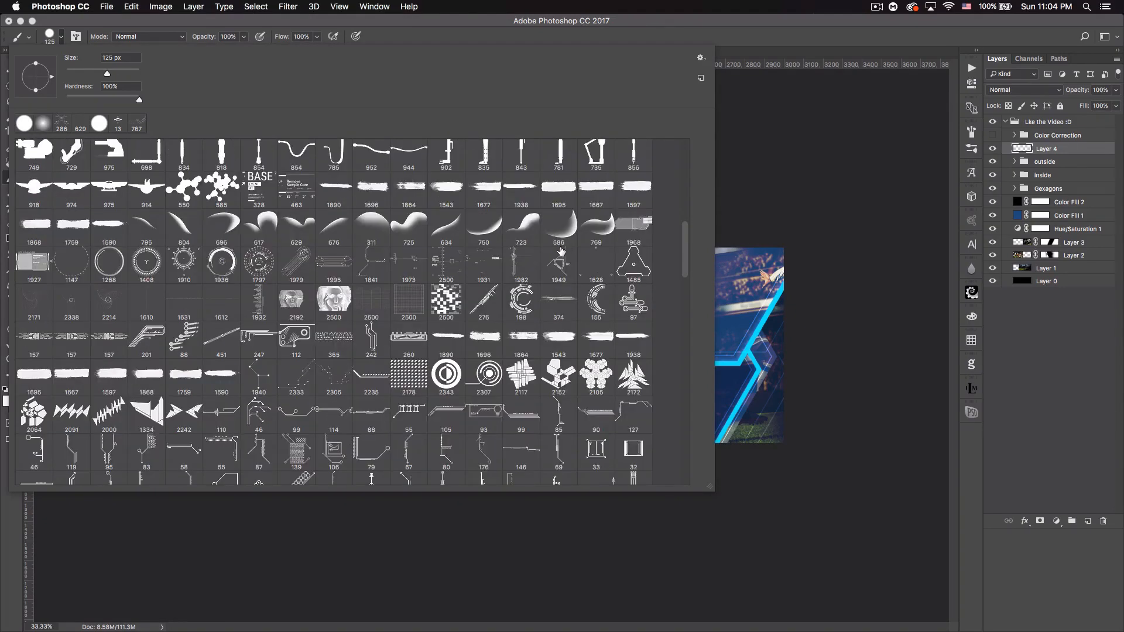
pyautogui.scroll(-6, 561, 251)
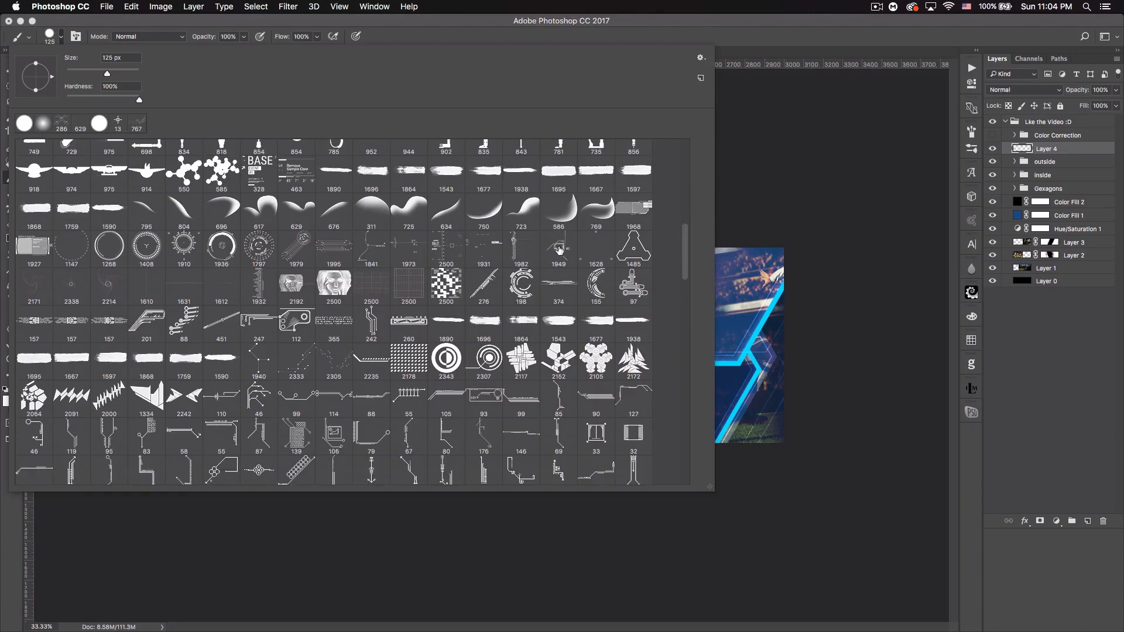
pyautogui.scroll(-3, 559, 250)
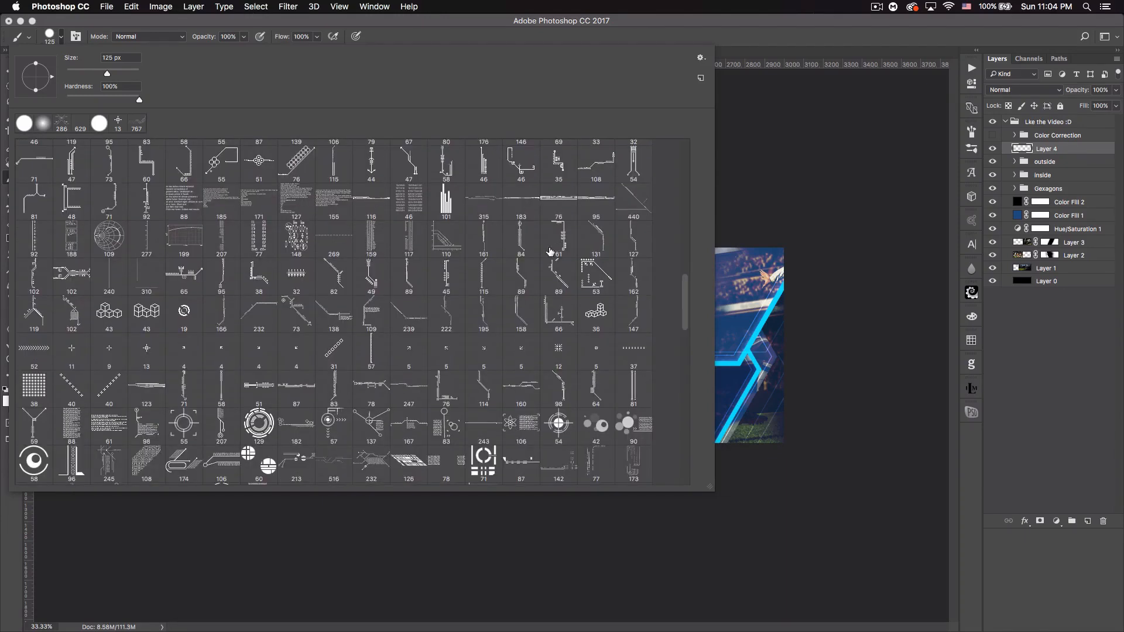
pyautogui.scroll(-4, 551, 252)
pyautogui.scroll(-4, 548, 251)
pyautogui.scroll(-1, 540, 246)
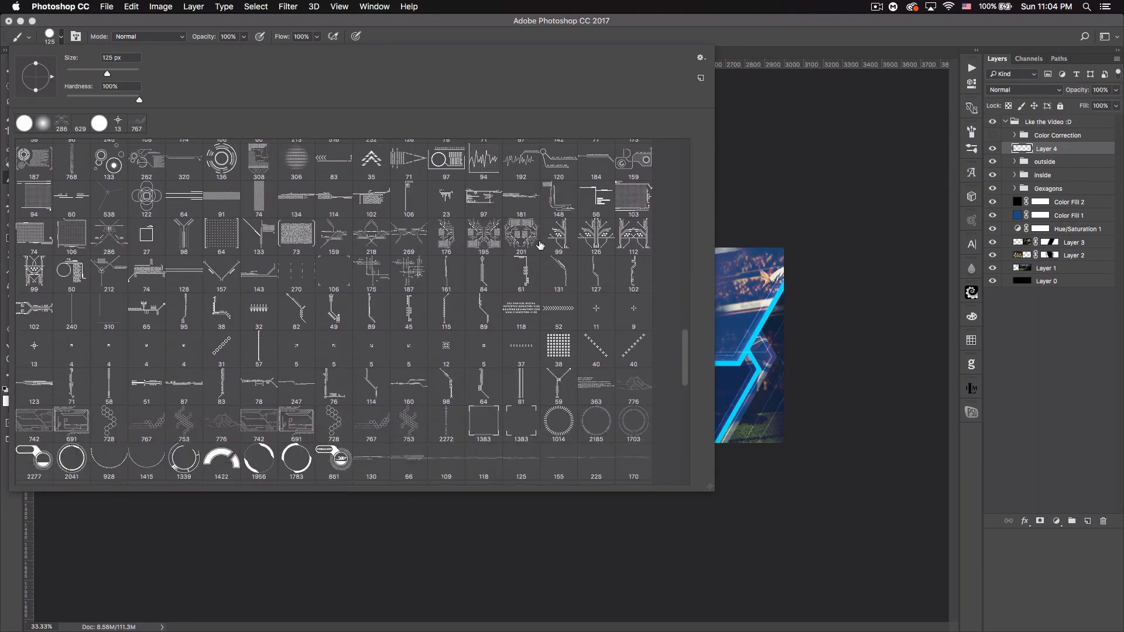
pyautogui.click(114, 415)
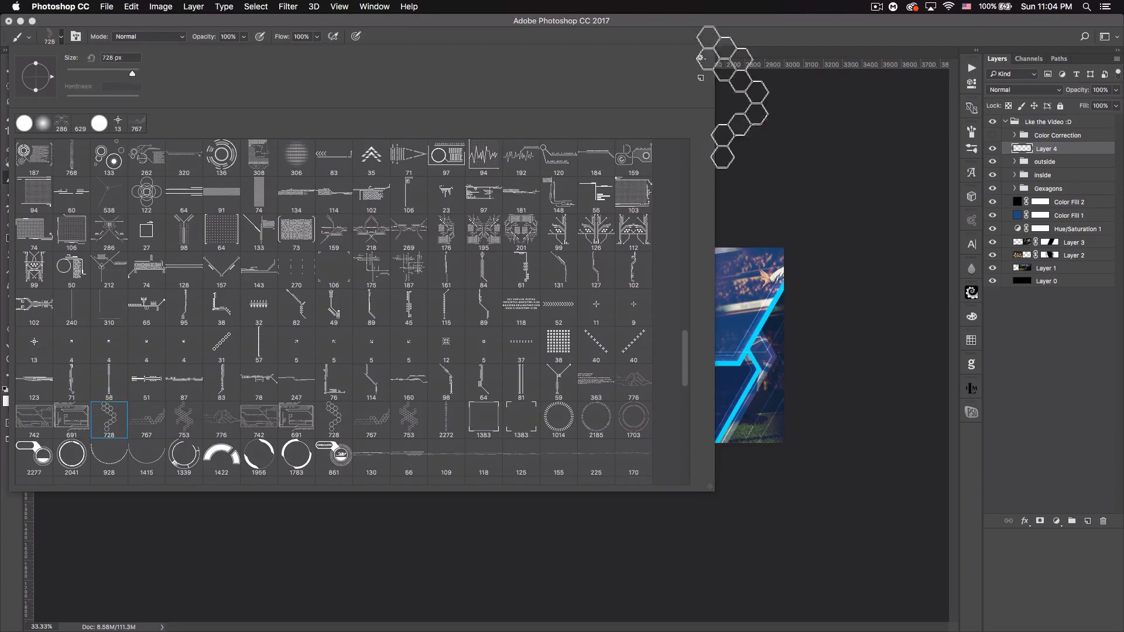
pyautogui.click(763, 40)
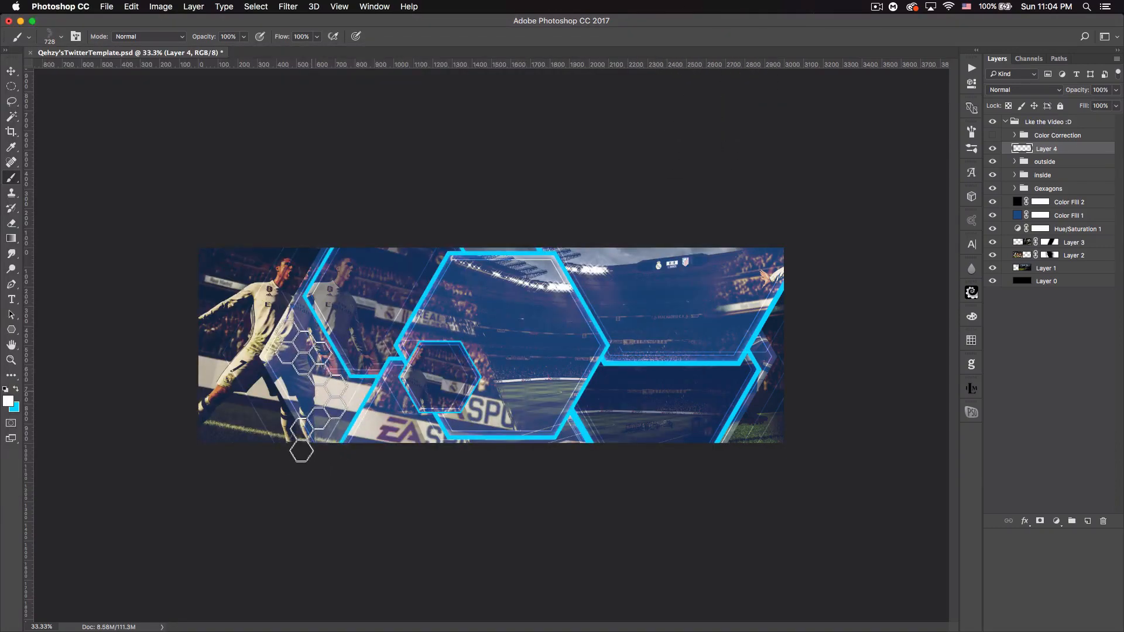
pyautogui.click(311, 391)
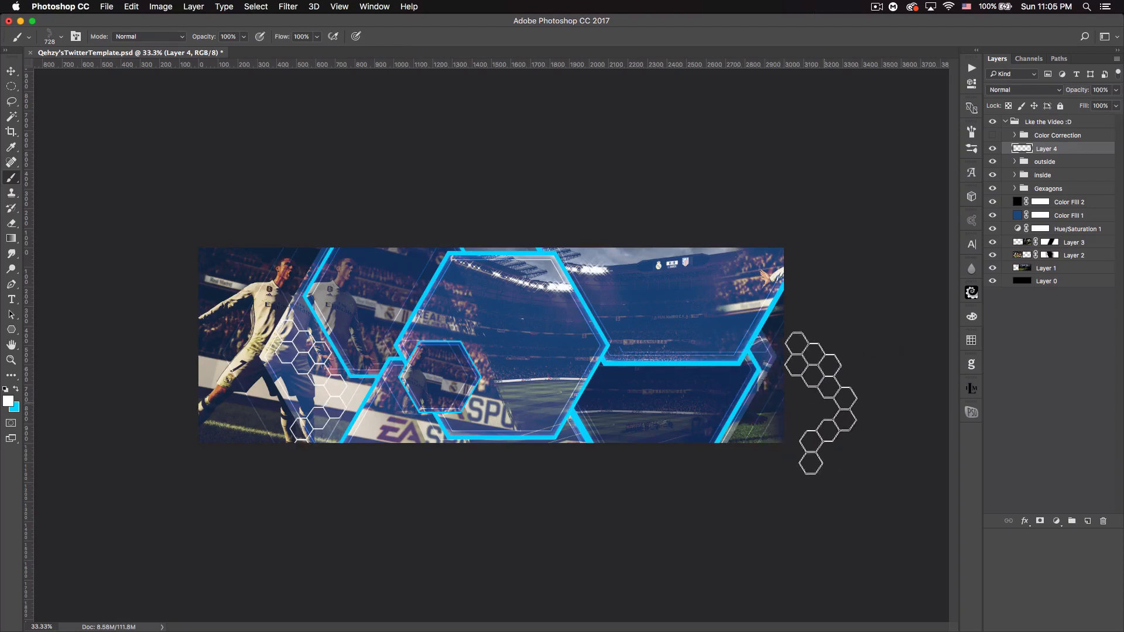
pyautogui.click(794, 399)
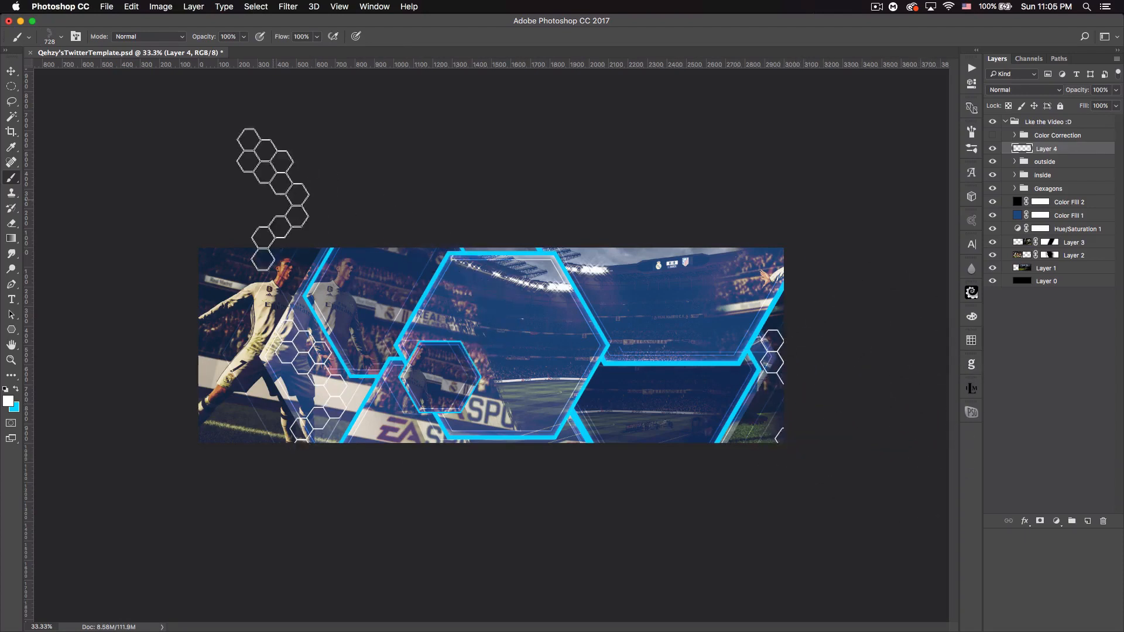
# - Stamp the branching 753 px honeycomb brush, reduced to 500 px, below the central hexagon and along the upper edge to its left
pyautogui.click(62, 38)
pyautogui.click(184, 423)
pyautogui.click(752, 45)
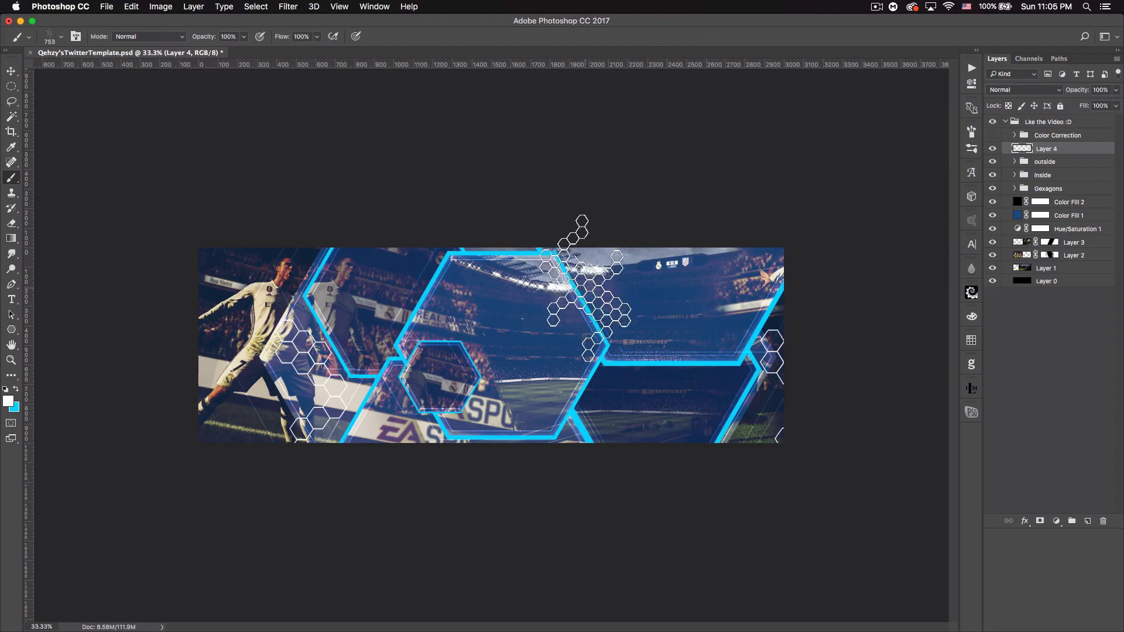
pyautogui.press('[')
pyautogui.press('[')
pyautogui.press('[')
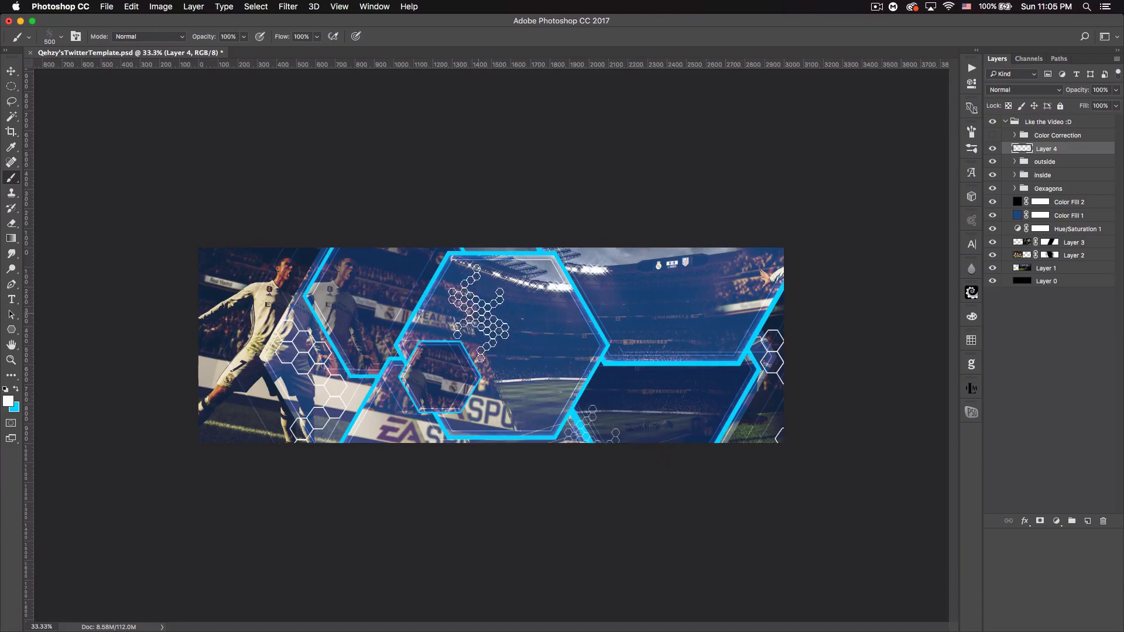
pyautogui.click(403, 251)
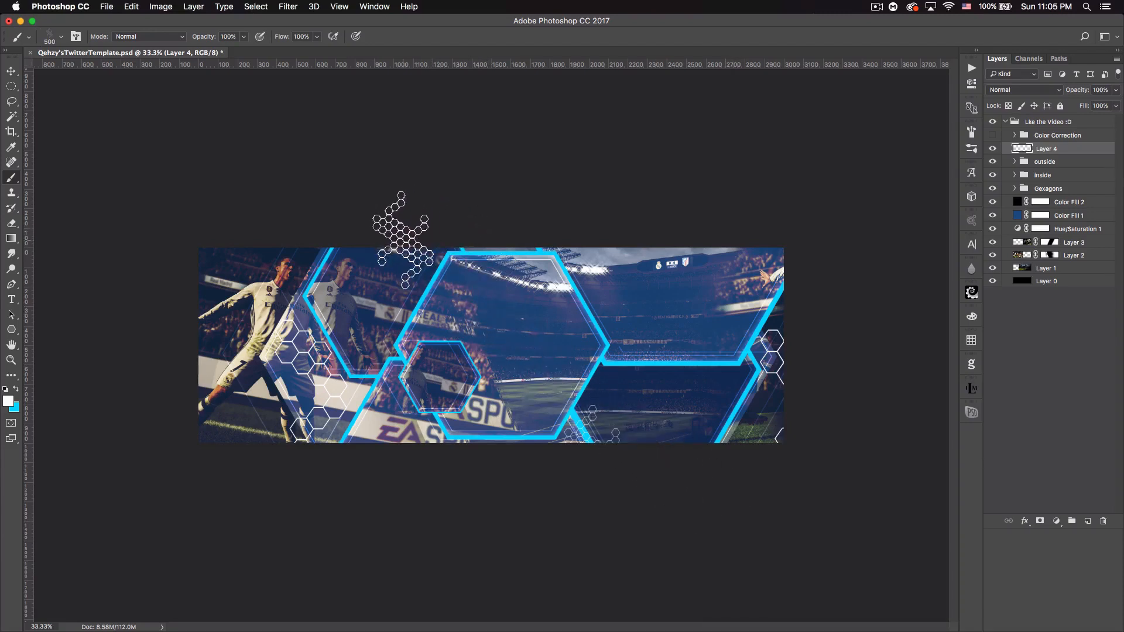
# - Reduce the honeycomb brush to 300 px and stamp it in the header's upper right area and along its left edge
pyautogui.press('[')
pyautogui.press('[')
pyautogui.press('[')
pyautogui.press('[')
pyautogui.press('[')
pyautogui.press('[')
pyautogui.press('[')
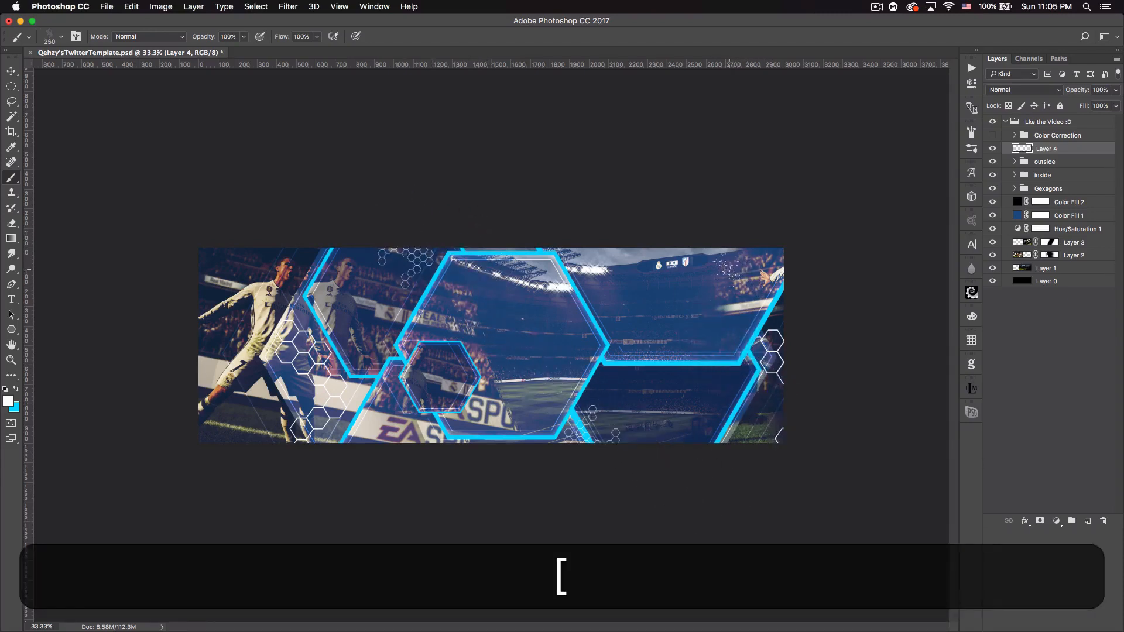
pyautogui.press(']')
pyautogui.press(']')
pyautogui.press(']')
pyautogui.press(']')
pyautogui.click(719, 272)
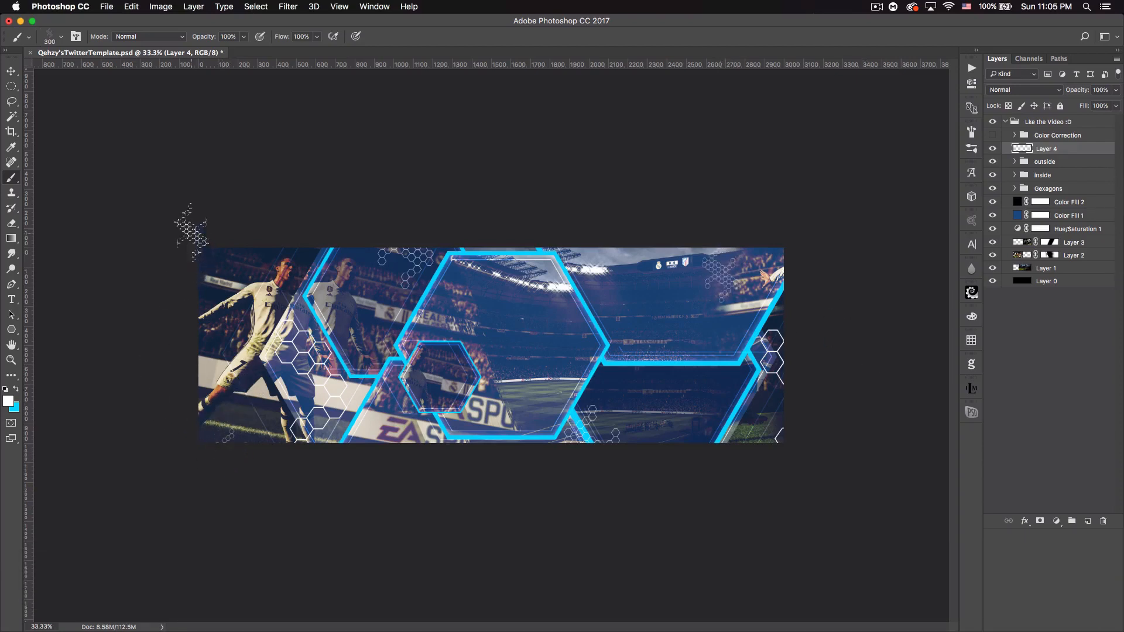
pyautogui.click(198, 289)
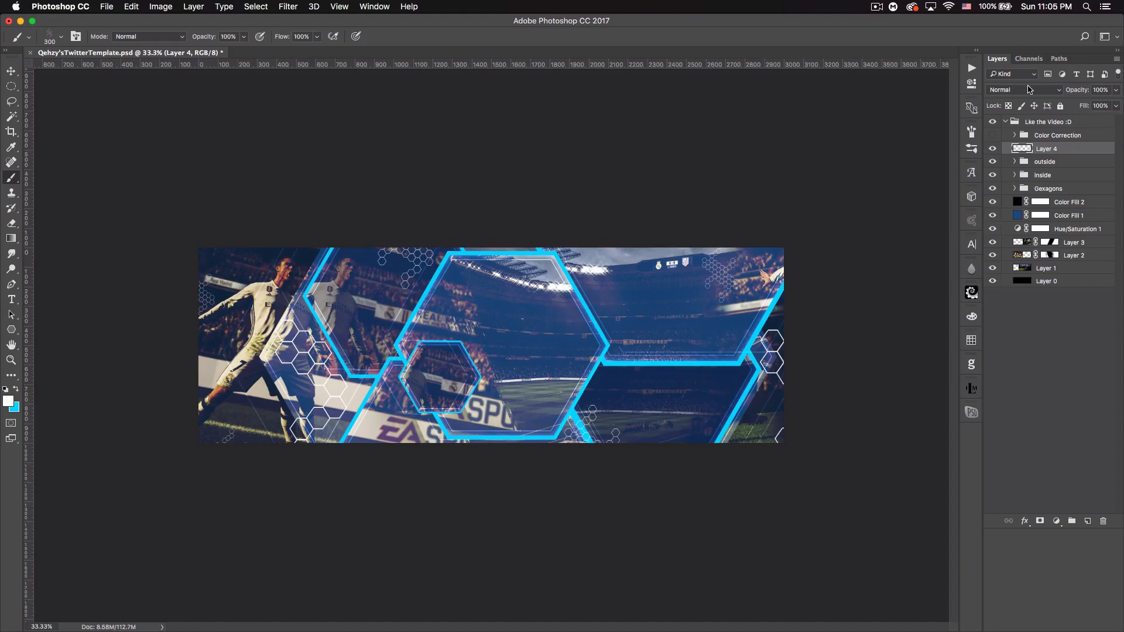
# - Set the honeycomb layer to Overlay blending at about 41% opacity and add a new layer above it
pyautogui.click(1029, 89)
pyautogui.click(1022, 216)
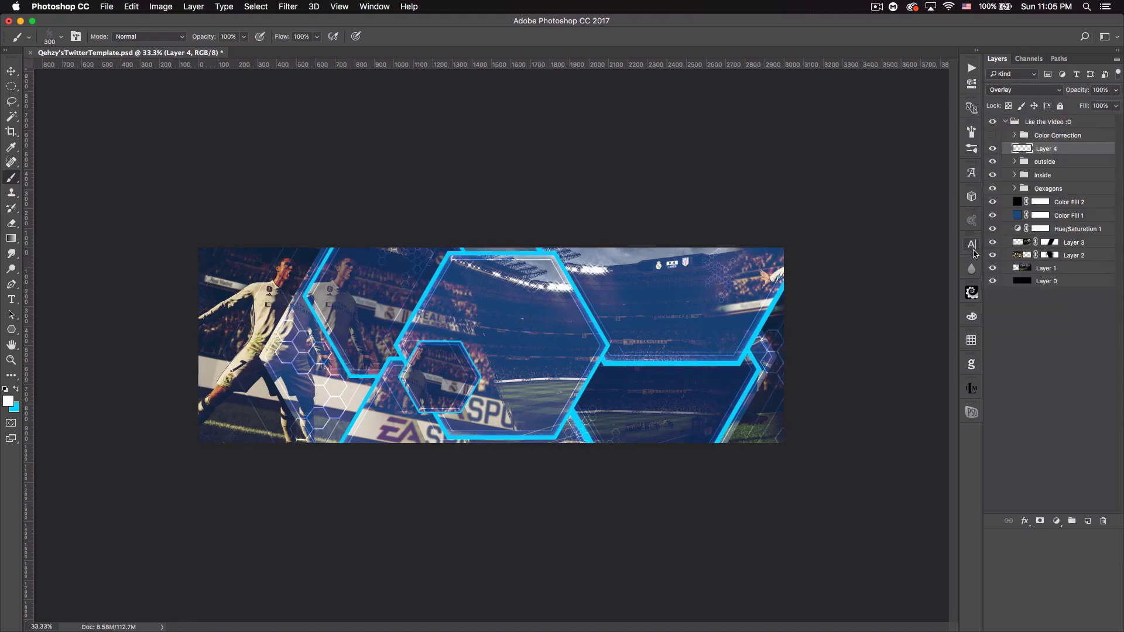
pyautogui.moveTo(1081, 89); pyautogui.dragTo(1046, 94)
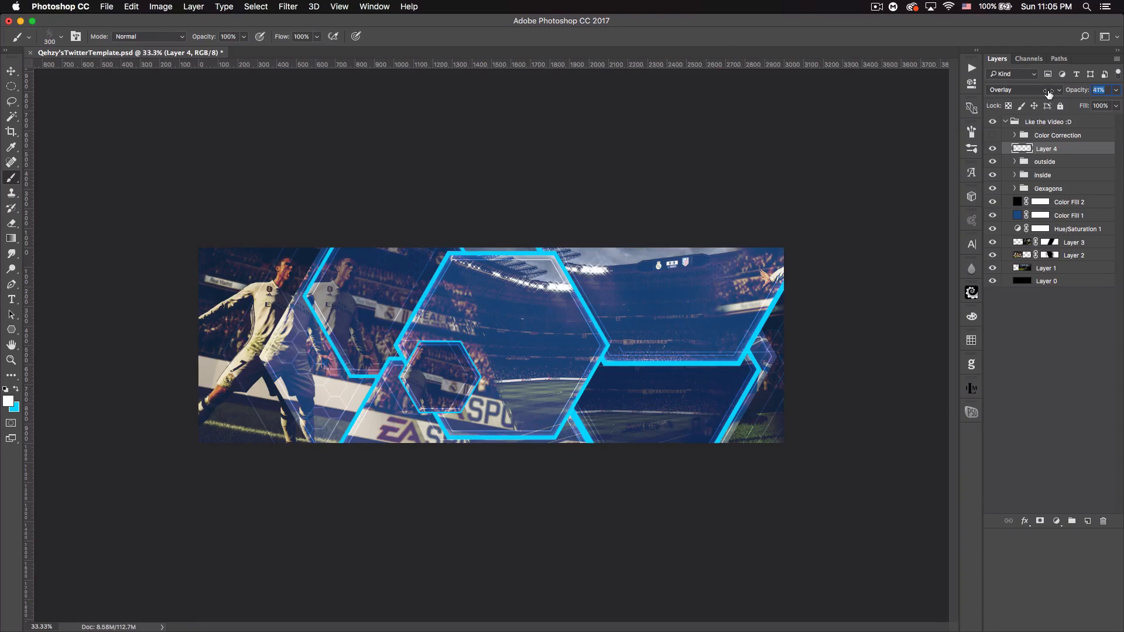
pyautogui.moveTo(1051, 92); pyautogui.dragTo(1051, 92)
pyautogui.click(1087, 521)
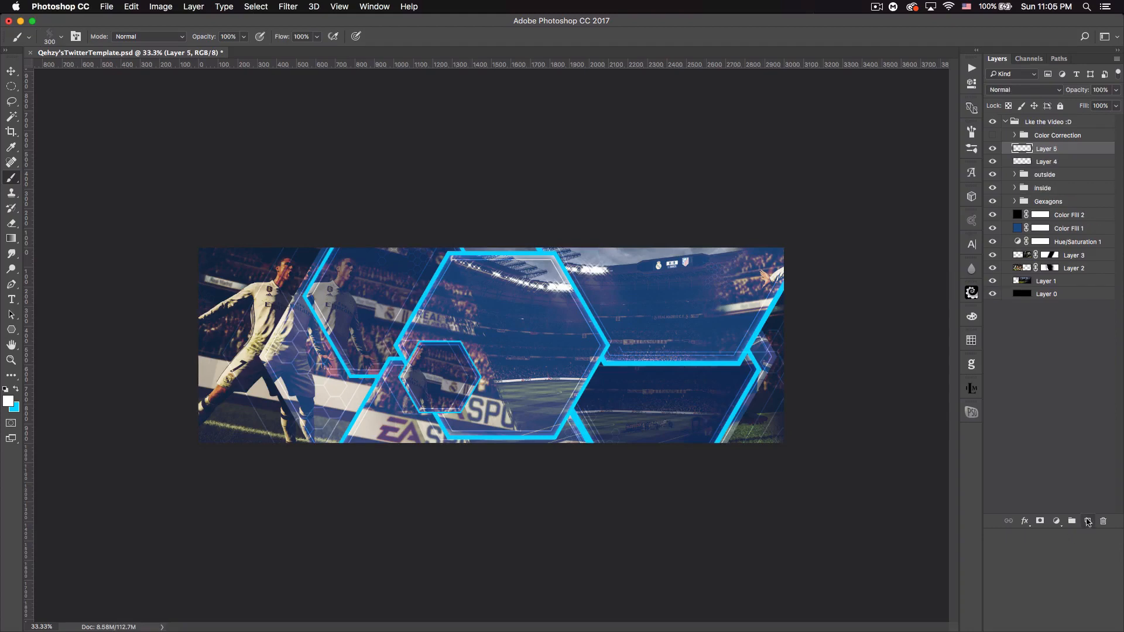
# - Try stamping the 269 px technical line brush inside the lower right hexagon and undo the stamp
pyautogui.click(62, 39)
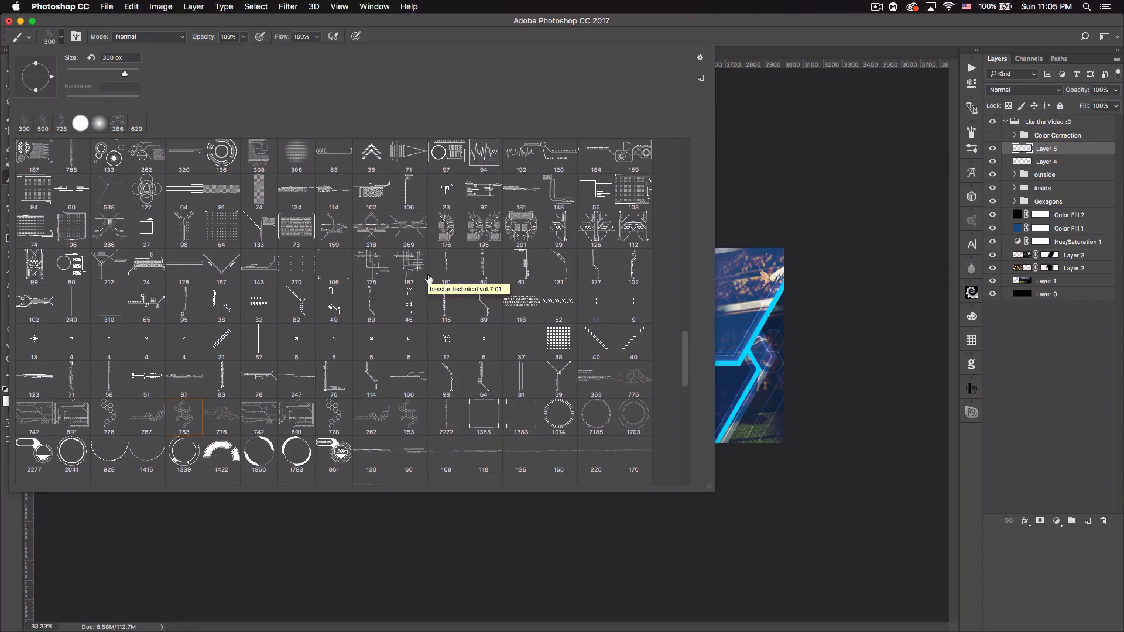
pyautogui.scroll(-15, 429, 280)
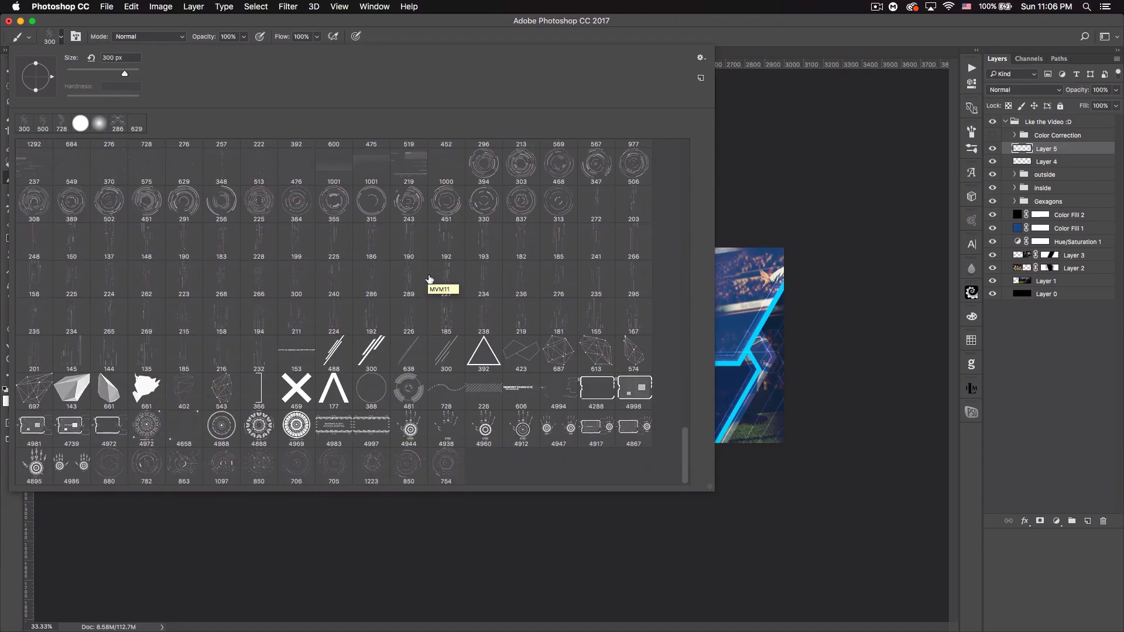
pyautogui.scroll(10, 429, 280)
pyautogui.doubleClick(428, 253)
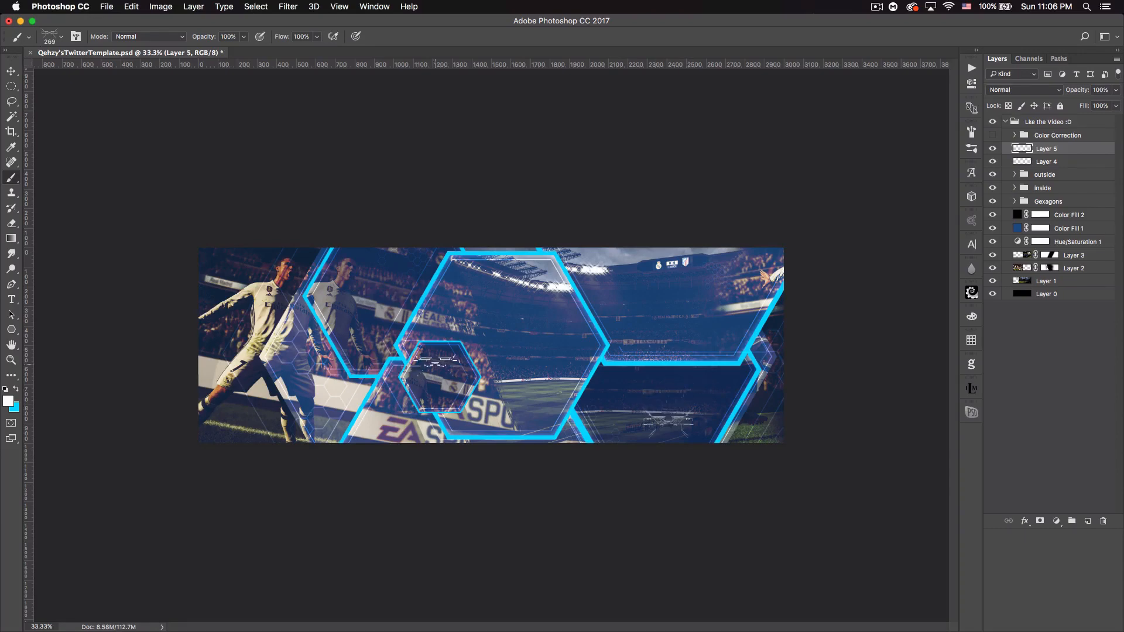
pyautogui.click(668, 419)
pyautogui.press('super+z')
# - Choose the 83 px technical text-and-circles brush, enlarge it to 700 px and stamp it inside the upper right hexagon
pyautogui.click(53, 37)
pyautogui.scroll(2, 398, 280)
pyautogui.scroll(1, 410, 274)
pyautogui.doubleClick(440, 259)
pyautogui.press(']')
pyautogui.press(']')
pyautogui.press(']')
pyautogui.press(']')
pyautogui.press(']')
pyautogui.press(']')
pyautogui.press(']')
pyautogui.press(']')
pyautogui.press(']')
pyautogui.press(']')
pyautogui.press(']')
pyautogui.press(']')
pyautogui.click(664, 292)
# - Reduce the technical brush to 175 px and open the collection of brush presets
pyautogui.press('[')
pyautogui.press('[')
pyautogui.press('[')
pyautogui.press('[')
pyautogui.press('[')
pyautogui.press('[')
pyautogui.press('[')
pyautogui.click(61, 38)
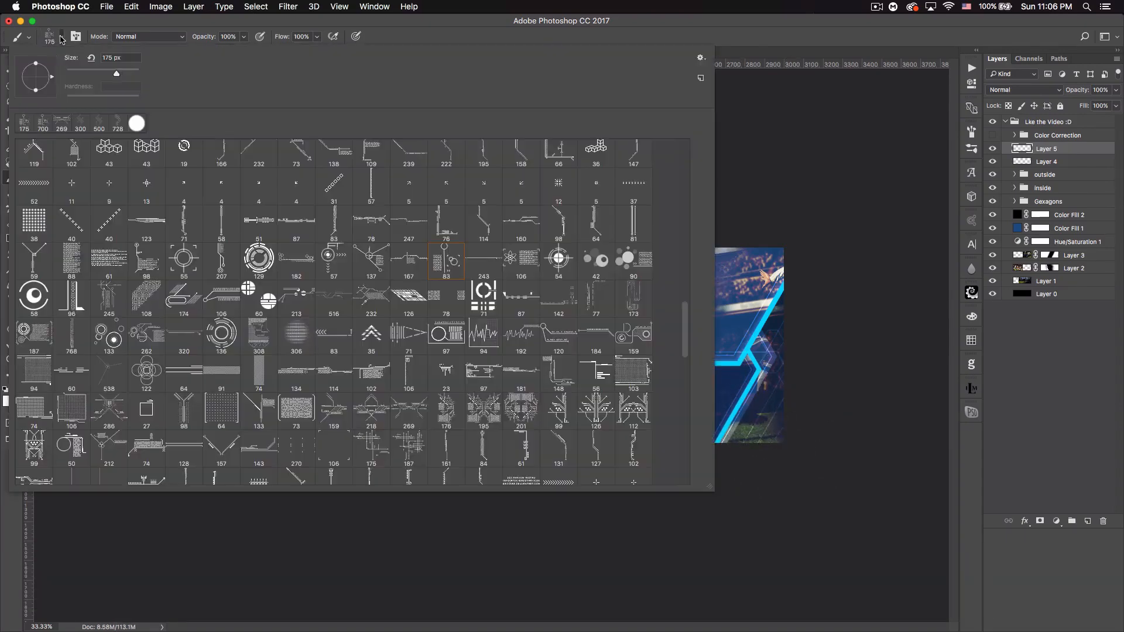
# - Stamp the 2500 px HUD measurement brush, resized to 700 px, over the upper-right hexagon area on Layer 5
pyautogui.scroll(1, 437, 257)
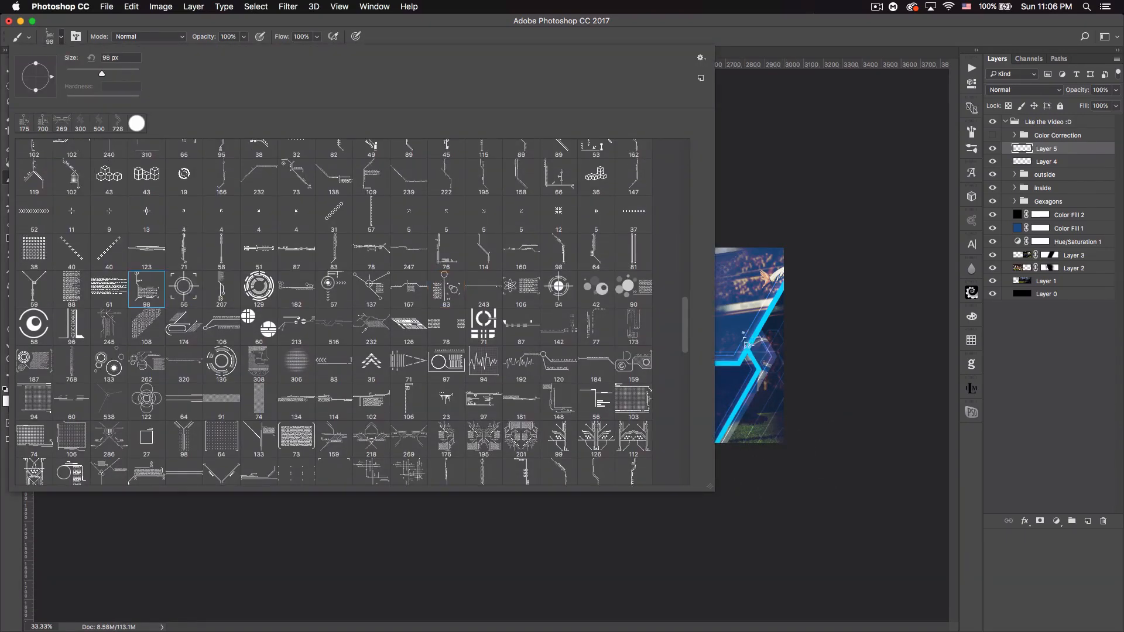
pyautogui.scroll(3, 176, 351)
pyautogui.click(35, 271)
pyautogui.scroll(9, 291, 258)
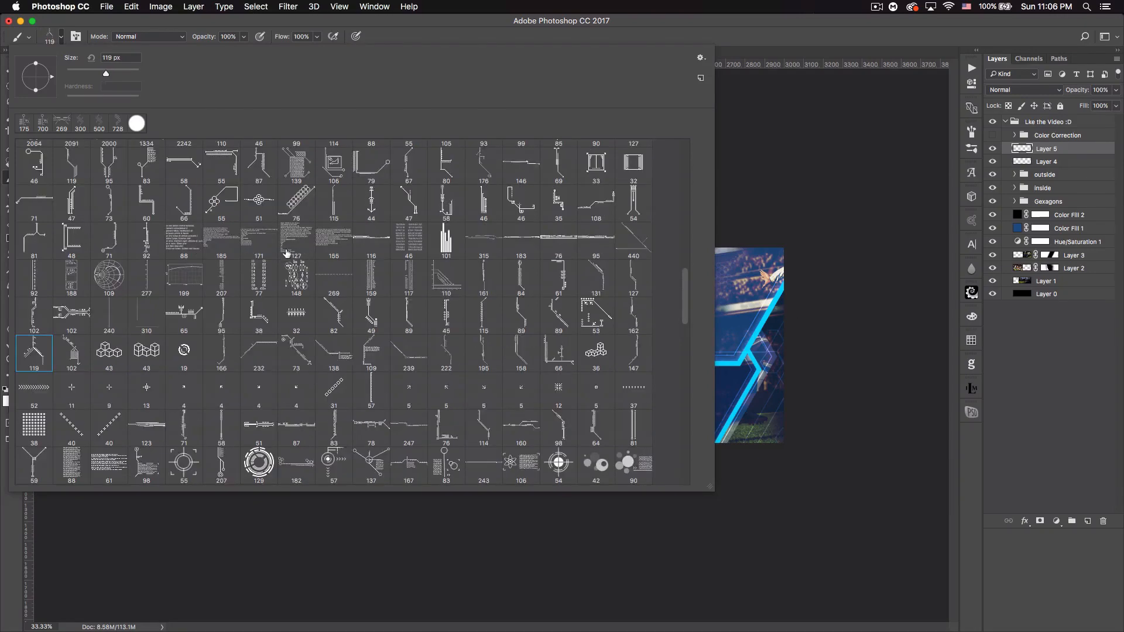
pyautogui.click(447, 176)
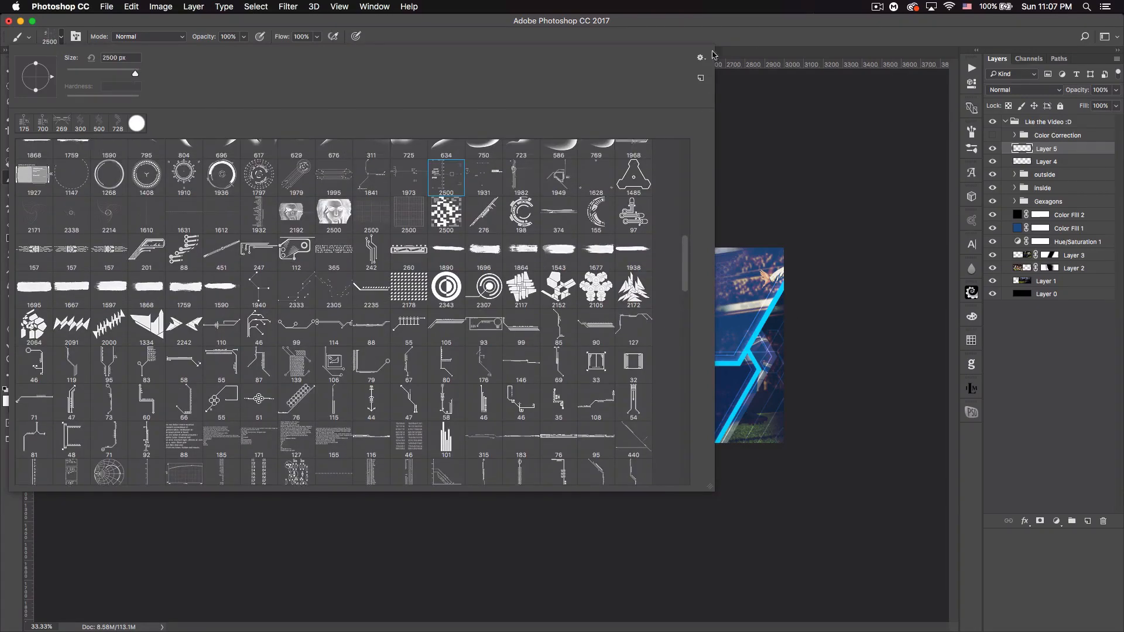
pyautogui.moveTo(135, 74); pyautogui.dragTo(125, 74)
pyautogui.click(309, 27)
pyautogui.press('[')
pyautogui.click(679, 317)
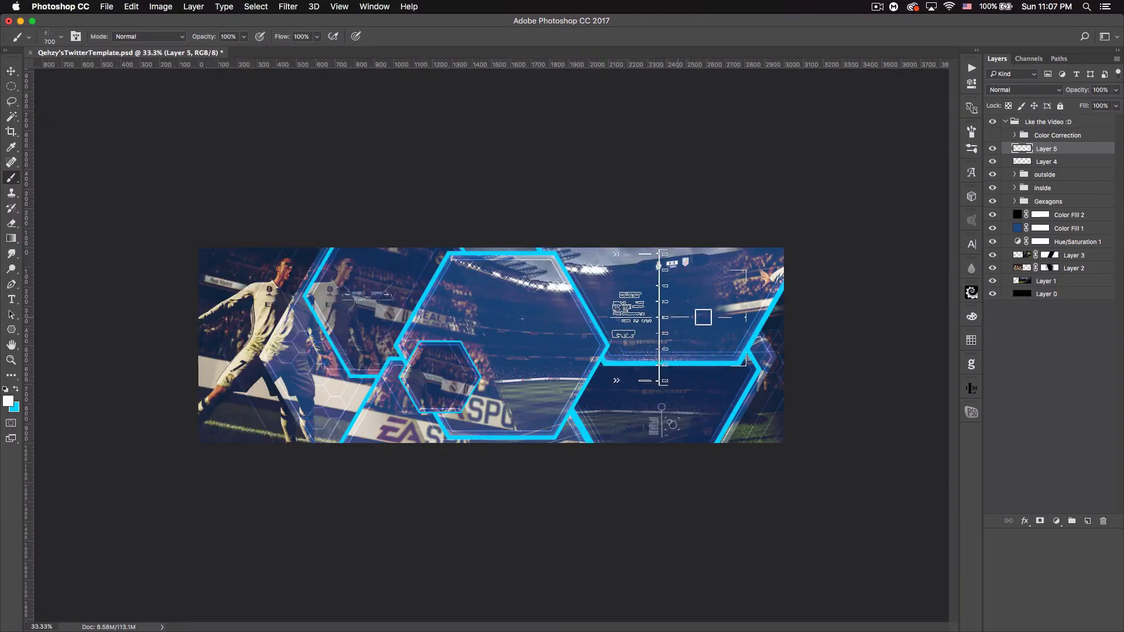
# - Stamp the 1931 px HUD text brush at 412 px over the central hexagon and lower Layer 5's opacity to 86%
pyautogui.click(60, 36)
pyautogui.click(485, 186)
pyautogui.moveTo(135, 73); pyautogui.dragTo(121, 74)
pyautogui.press('Return')
pyautogui.click(562, 327)
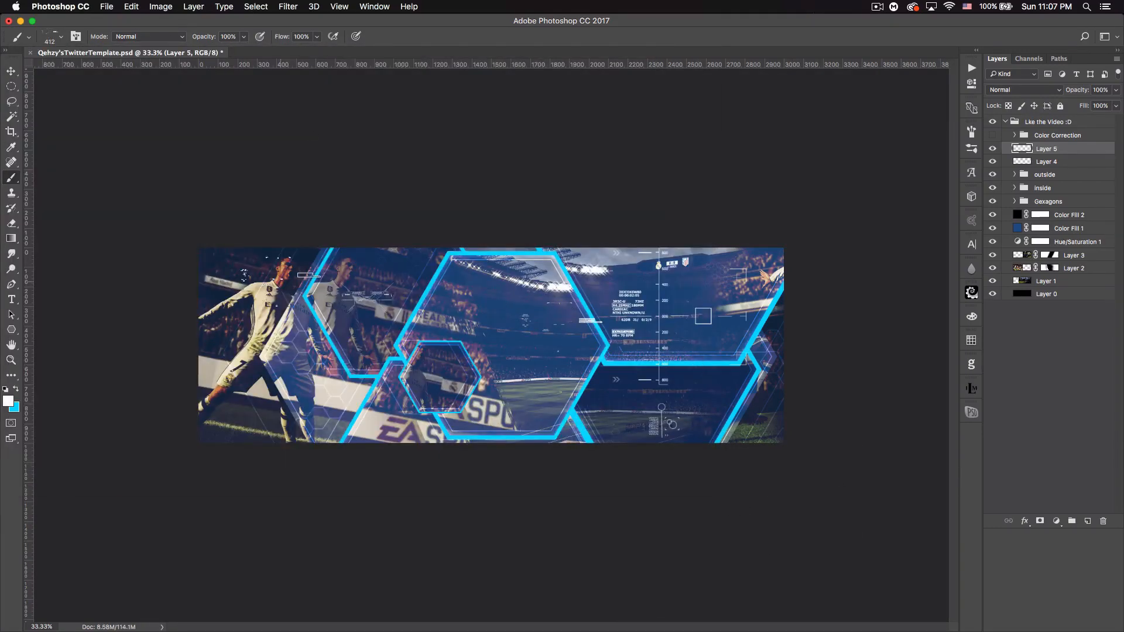
pyautogui.click(1025, 90)
pyautogui.click(1031, 172)
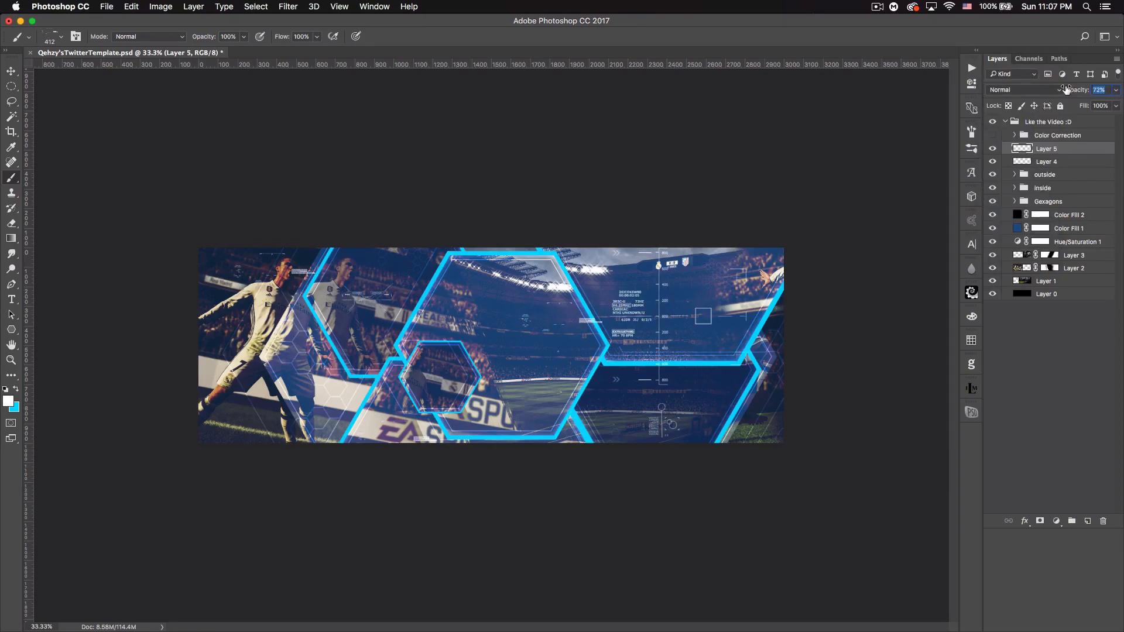
# - Create a new layer and stamp the 1932 px text-column brush at 508 px over the player at the banner's left end
pyautogui.click(1088, 521)
pyautogui.click(61, 37)
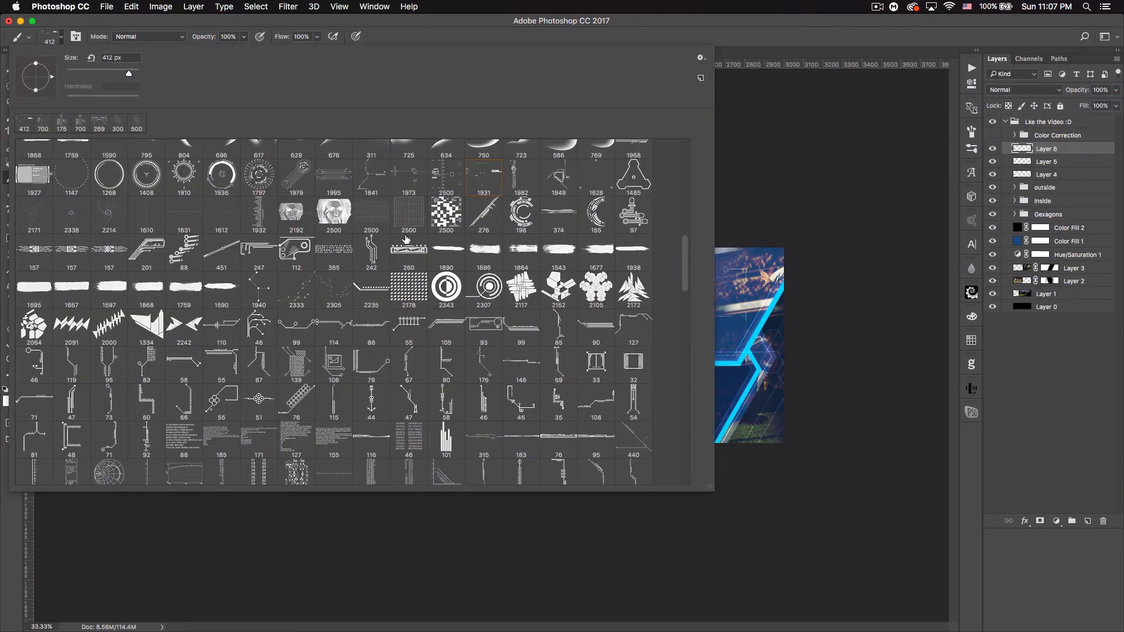
pyautogui.doubleClick(259, 215)
pyautogui.click(225, 379)
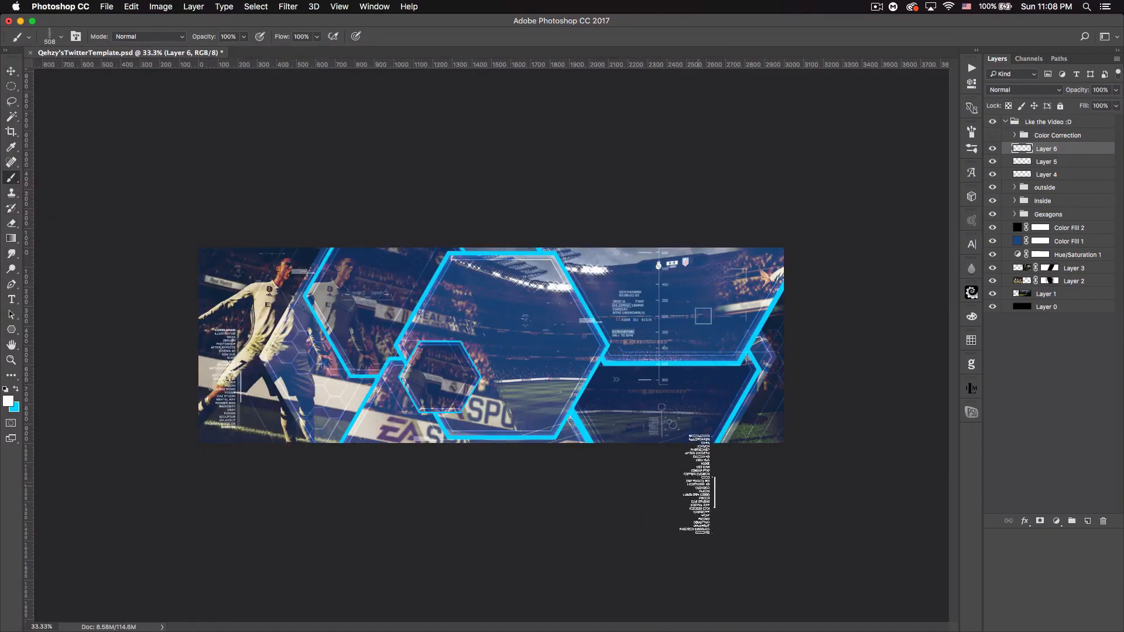
# - Stamp the 1841 px callout-line brush at 492 px near the small inner hexagon on Layer 6
pyautogui.click(61, 36)
pyautogui.click(371, 176)
pyautogui.moveTo(134, 74); pyautogui.dragTo(125, 74)
pyautogui.press('Return')
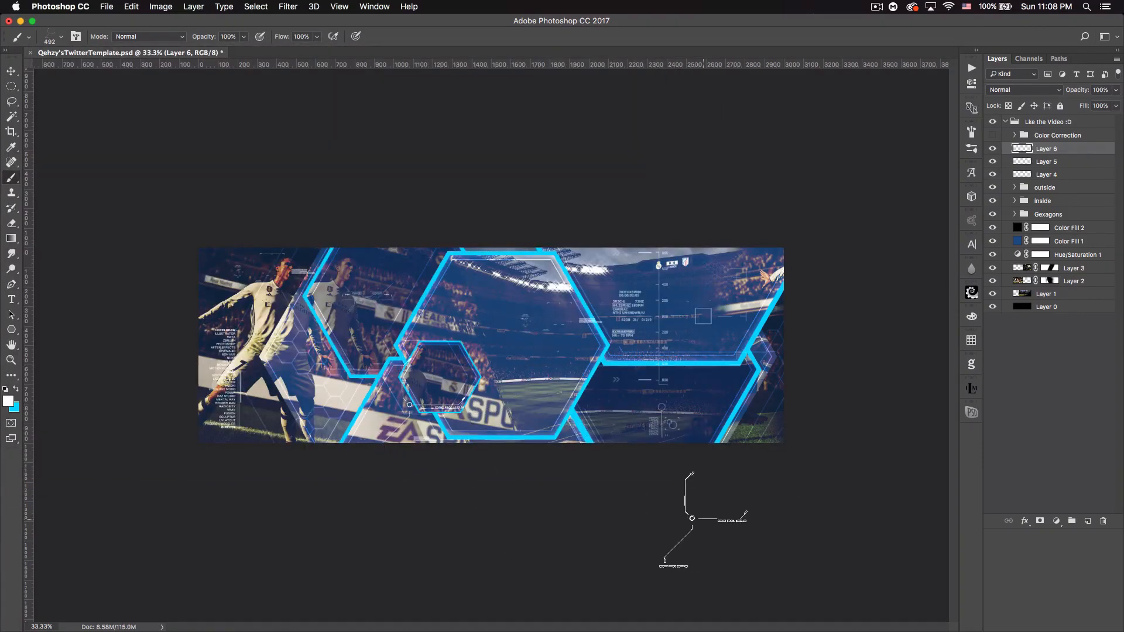
# - Set Layer 6 to Normal blending mode and lower its opacity to 57%
pyautogui.click(1024, 89)
pyautogui.click(1026, 217)
pyautogui.click(1016, 92)
pyautogui.click(1016, 8)
pyautogui.moveTo(1083, 93)
pyautogui.mouseDown()
pyautogui.moveTo(1059, 94)
pyautogui.moveTo(1083, 92)
pyautogui.mouseUp()
# - Create a new layer above Layer 5 and stamp the 767 px hexagon-circuit brush over the lower part of the central hexagon
pyautogui.click(1051, 162)
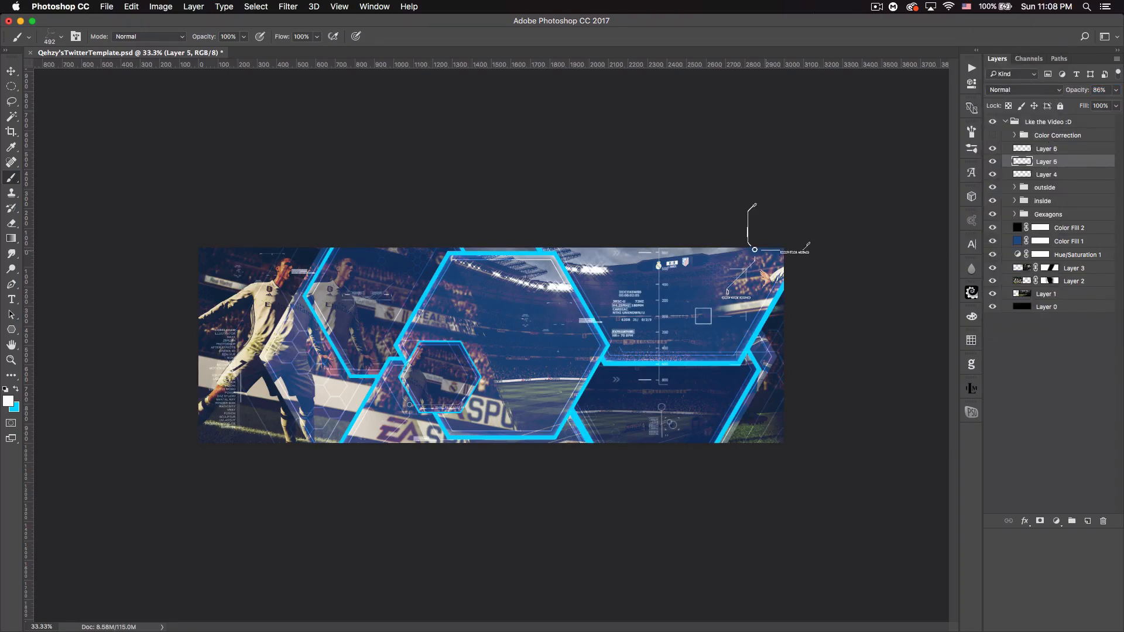
pyautogui.click(1088, 521)
pyautogui.click(61, 37)
pyautogui.scroll(-6, 484, 237)
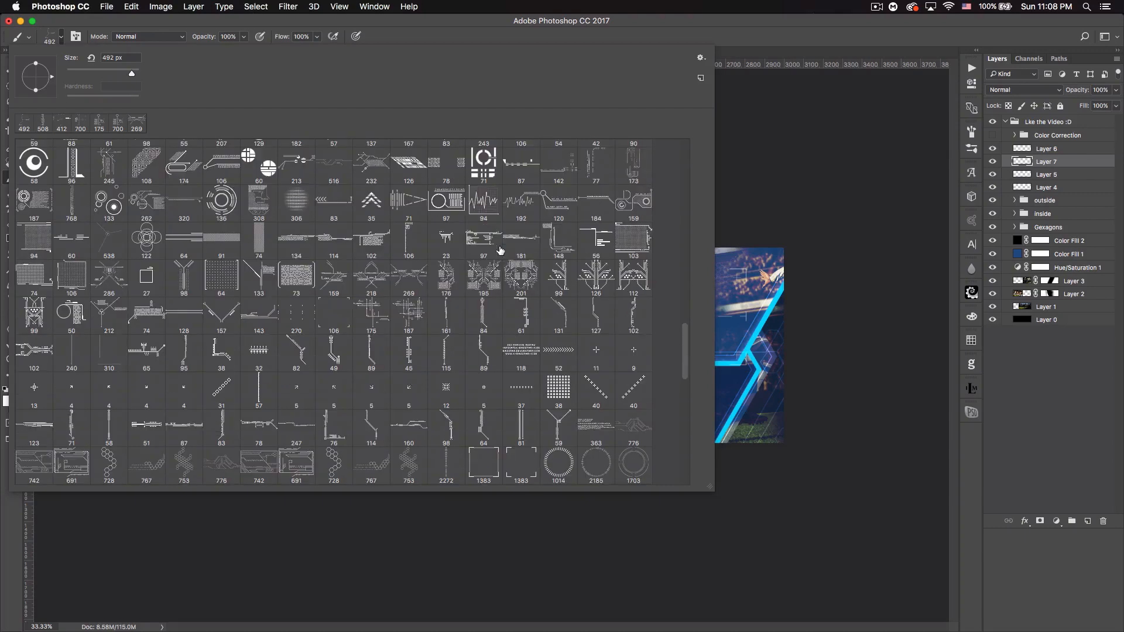
pyautogui.doubleClick(380, 320)
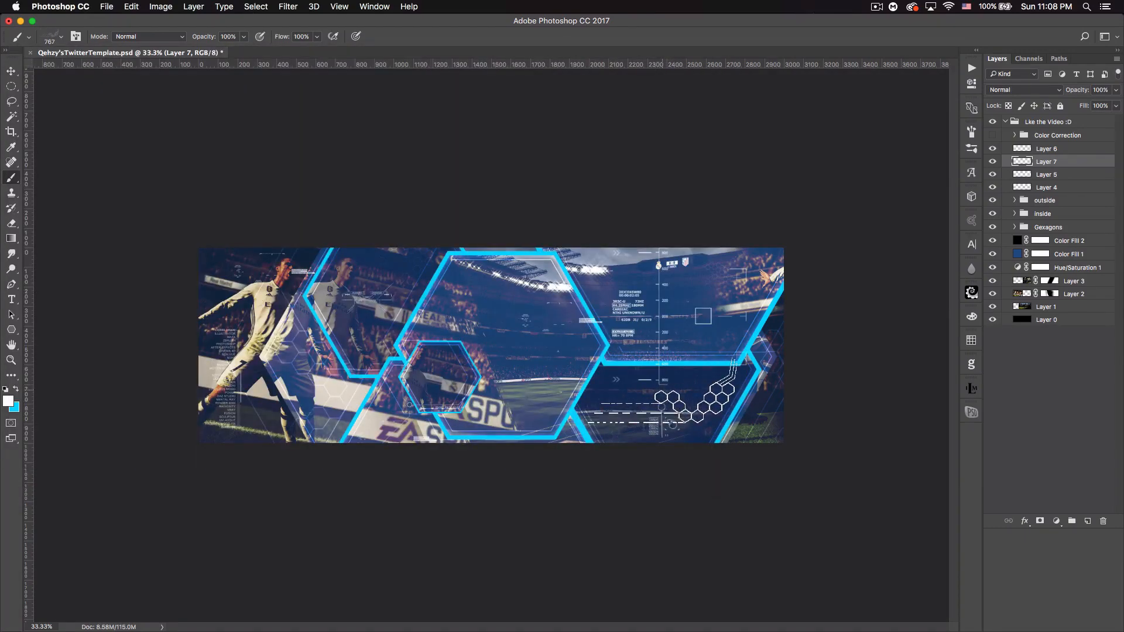
pyautogui.click(501, 399)
# - Set Layer 7 to Overlay at 43% opacity and briefly preview the banner with the Color Correction group shown
pyautogui.click(1022, 90)
pyautogui.click(1014, 215)
pyautogui.moveTo(1078, 89); pyautogui.dragTo(1046, 92)
pyautogui.press('v')
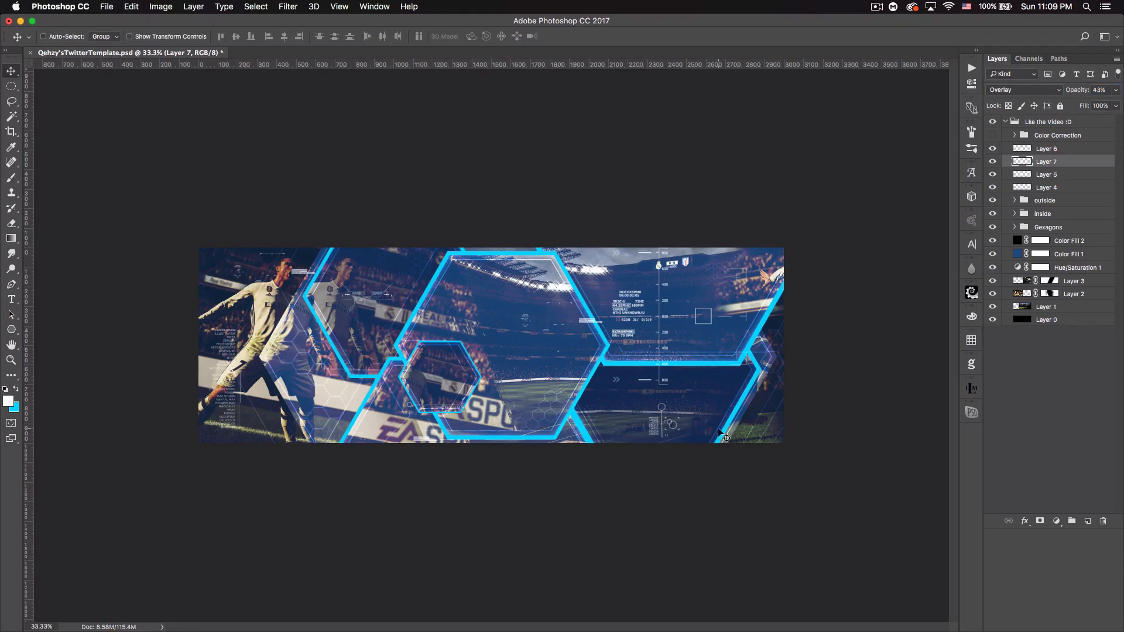
pyautogui.click(992, 136)
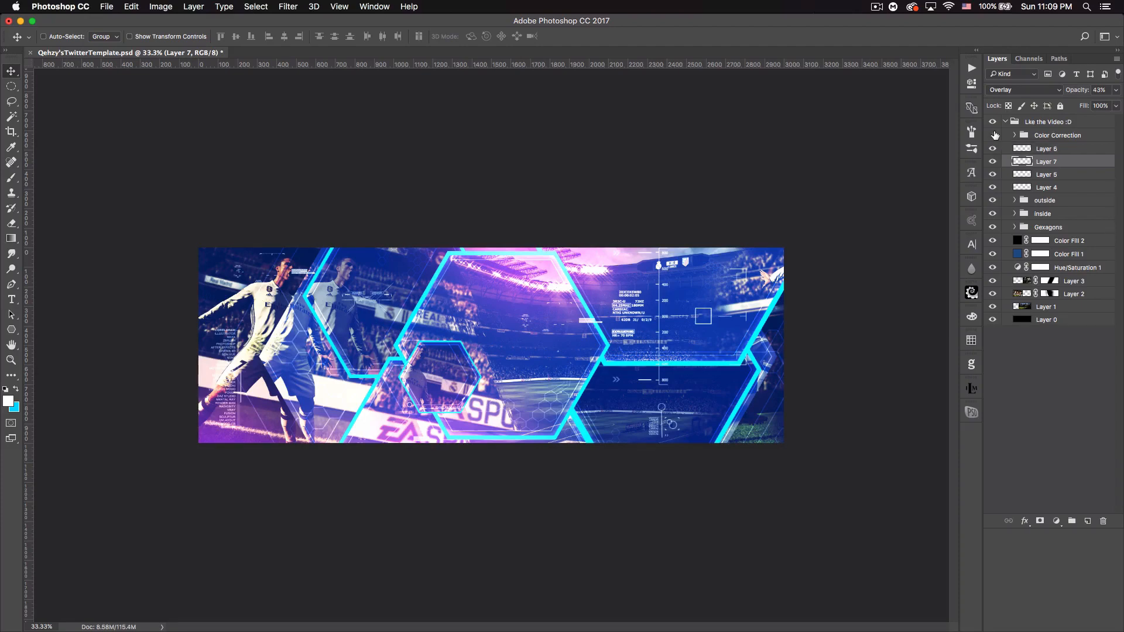
pyautogui.click(992, 135)
# - Create a new layer above Layer 7, try stamping the 2500 px grid brush across the banner, and undo the stamp
pyautogui.click(1088, 522)
pyautogui.press('b')
pyautogui.click(60, 37)
pyautogui.scroll(10, 351, 293)
pyautogui.click(403, 282)
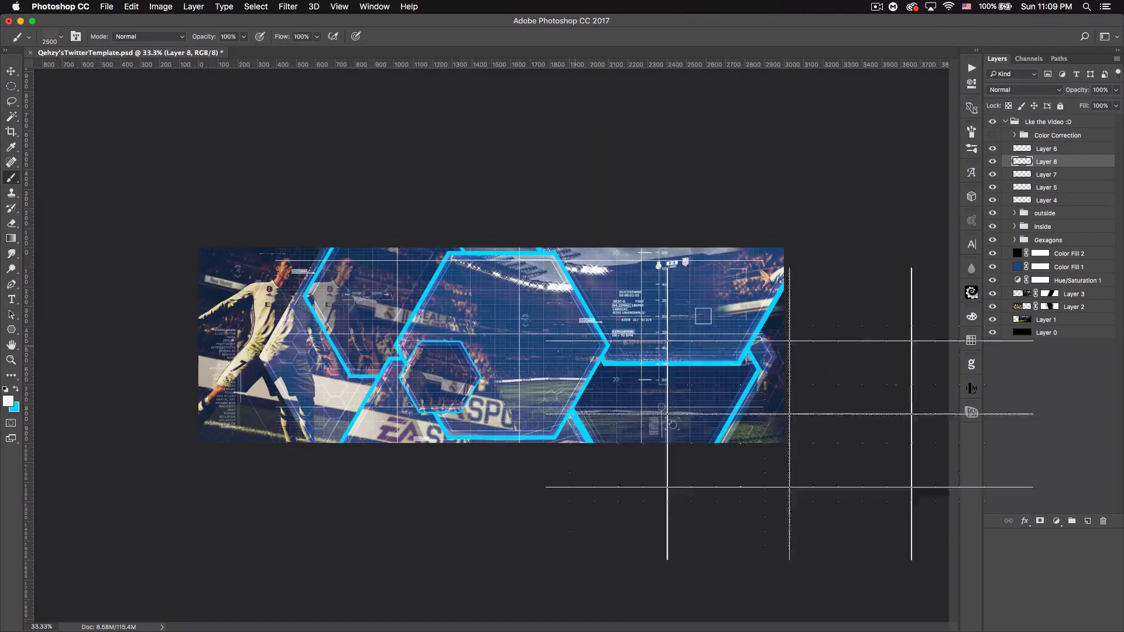
pyautogui.click(732, 351)
pyautogui.press('super+z')
# - Stamp the 2500 px checkerboard block brush across the banner on Layer 8
pyautogui.click(61, 36)
pyautogui.click(403, 279)
pyautogui.click(732, 99)
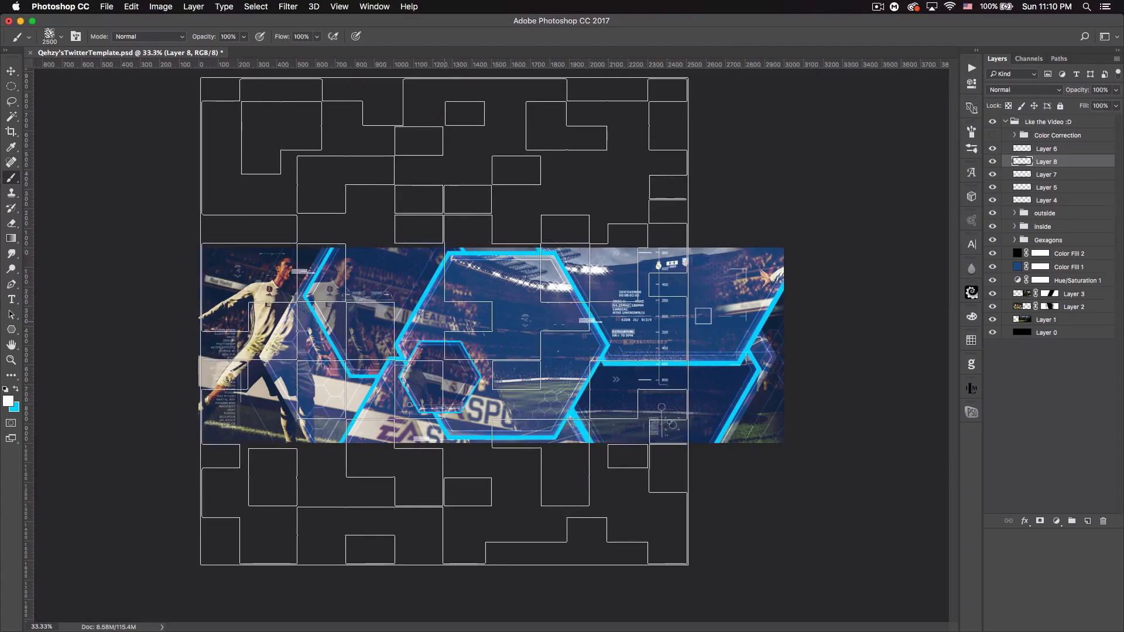
pyautogui.click(444, 345)
# - Stretch the checkerboard blocks to span the whole banner and set Layer 8's blending mode to Overlay
pyautogui.press('super+t')
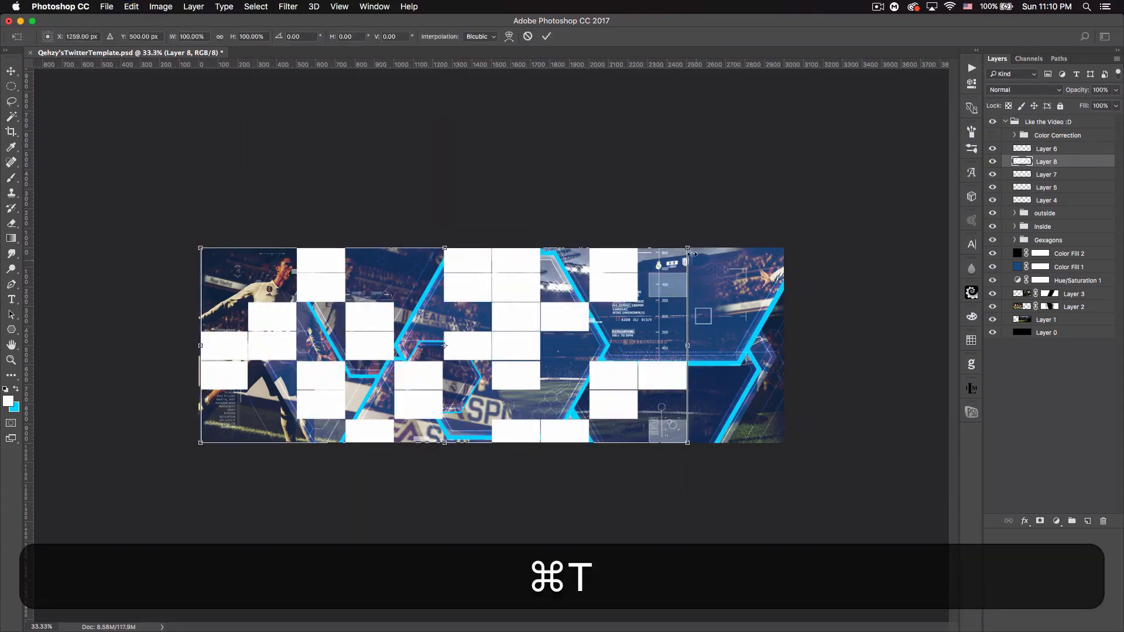
pyautogui.moveTo(688, 248); pyautogui.dragTo(802, 247)
pyautogui.moveTo(200, 443); pyautogui.dragTo(184, 471)
pyautogui.press('Return')
pyautogui.click(1025, 90)
pyautogui.click(1016, 216)
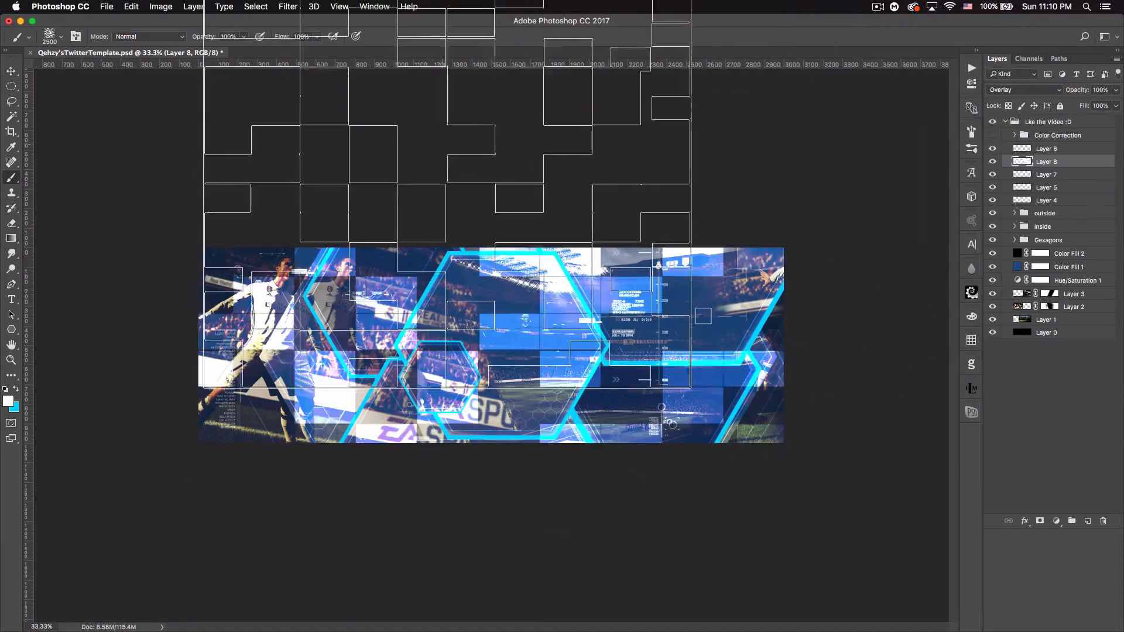
# - Erase the checkerboard blocks on Layer 8 with a 1500 px soft eraser and briefly preview the Color Correction group
pyautogui.press('e')
pyautogui.moveTo(572, 362)
pyautogui.mouseDown()
pyautogui.moveTo(376, 340)
pyautogui.moveTo(610, 224)
pyautogui.mouseUp()
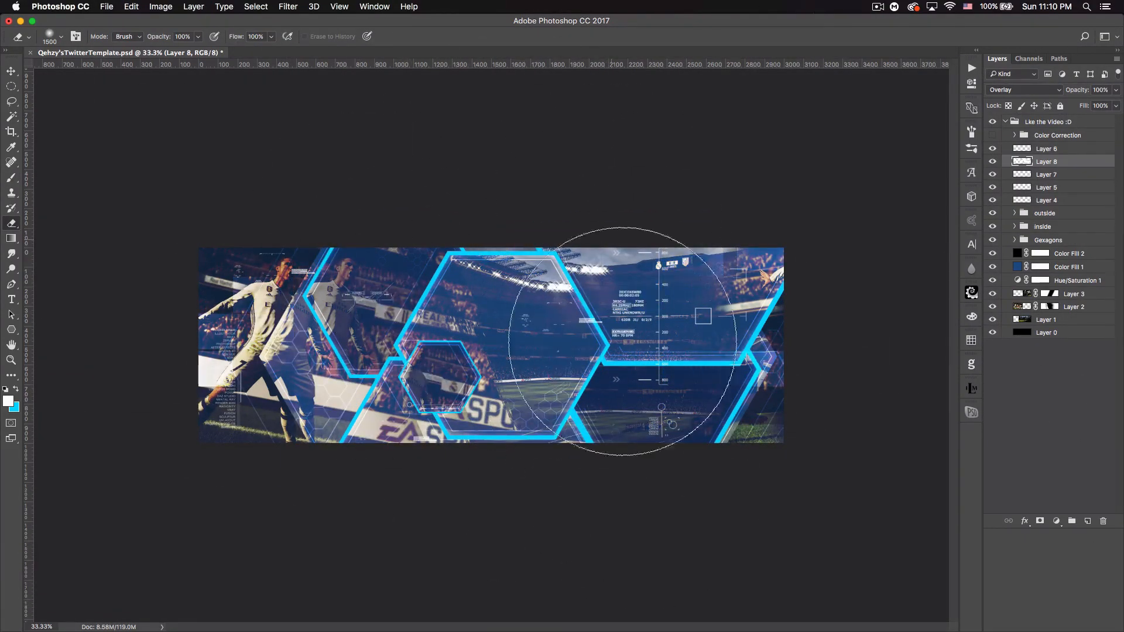
pyautogui.press('v')
pyautogui.click(993, 135)
pyautogui.click(992, 136)
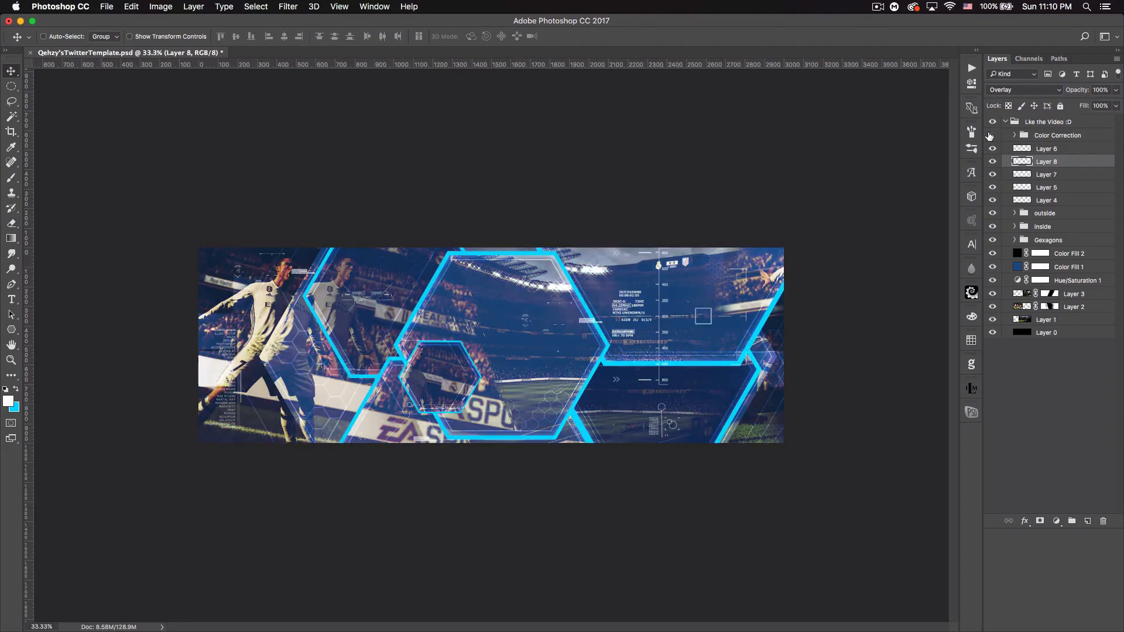
# - Lower Layer 2's opacity to 50% and toggle its visibility to compare the effect
pyautogui.click(1081, 307)
pyautogui.press('5')
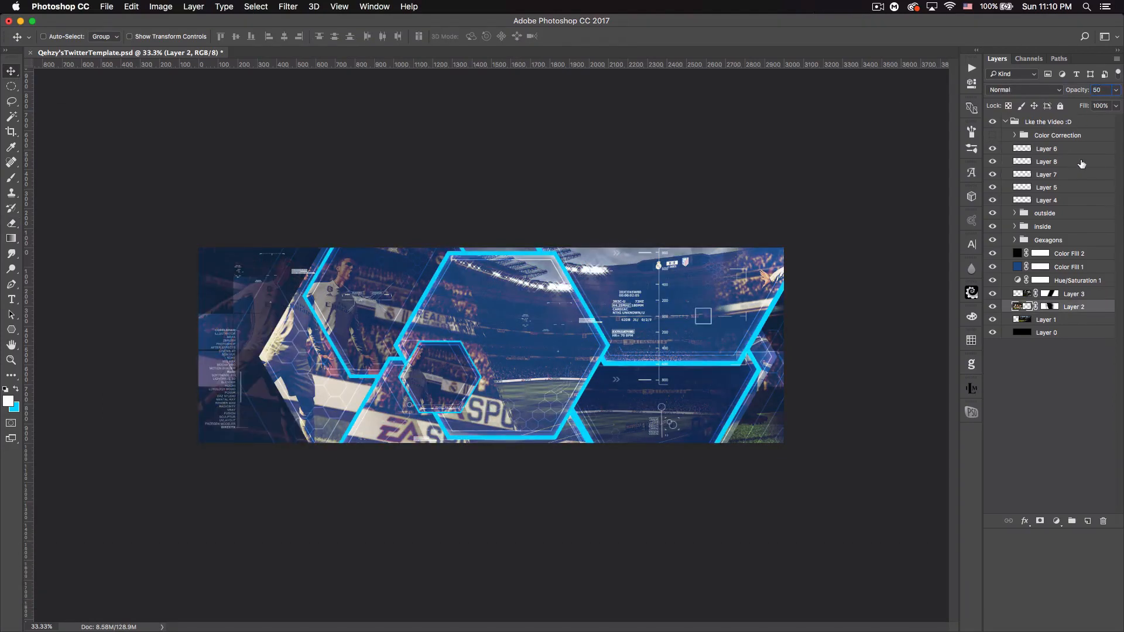
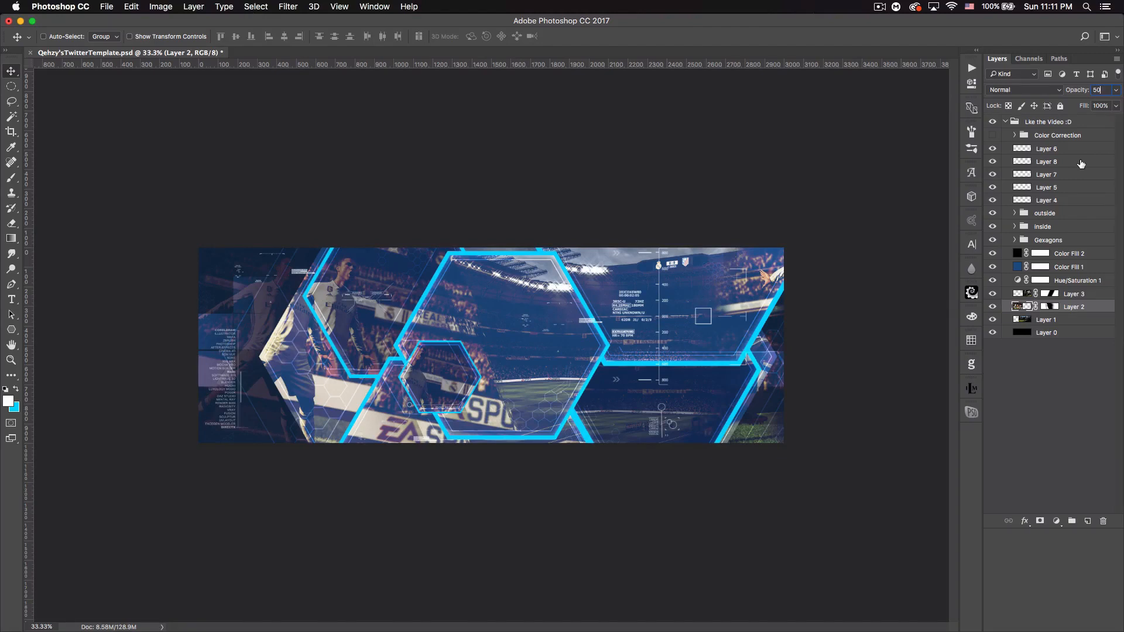
pyautogui.click(993, 307)
pyautogui.click(992, 307)
# - Lower Layer 3's opacity to 76% and briefly preview the banner with the Color Correction group shown
pyautogui.click(1028, 294)
pyautogui.moveTo(1087, 91); pyautogui.dragTo(1070, 92)
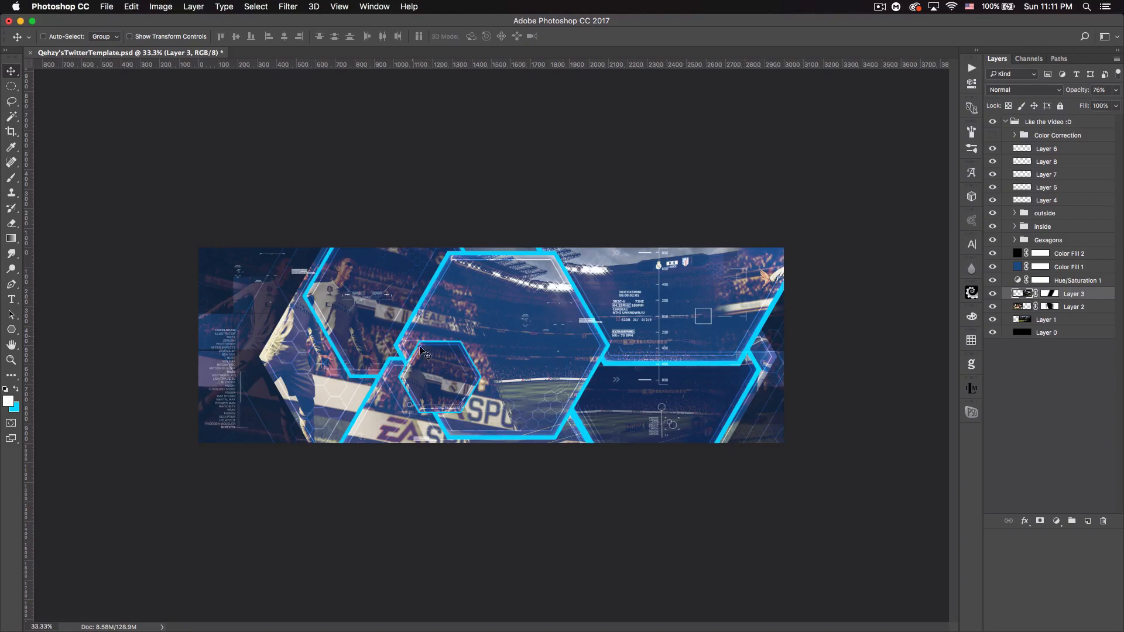
pyautogui.click(992, 136)
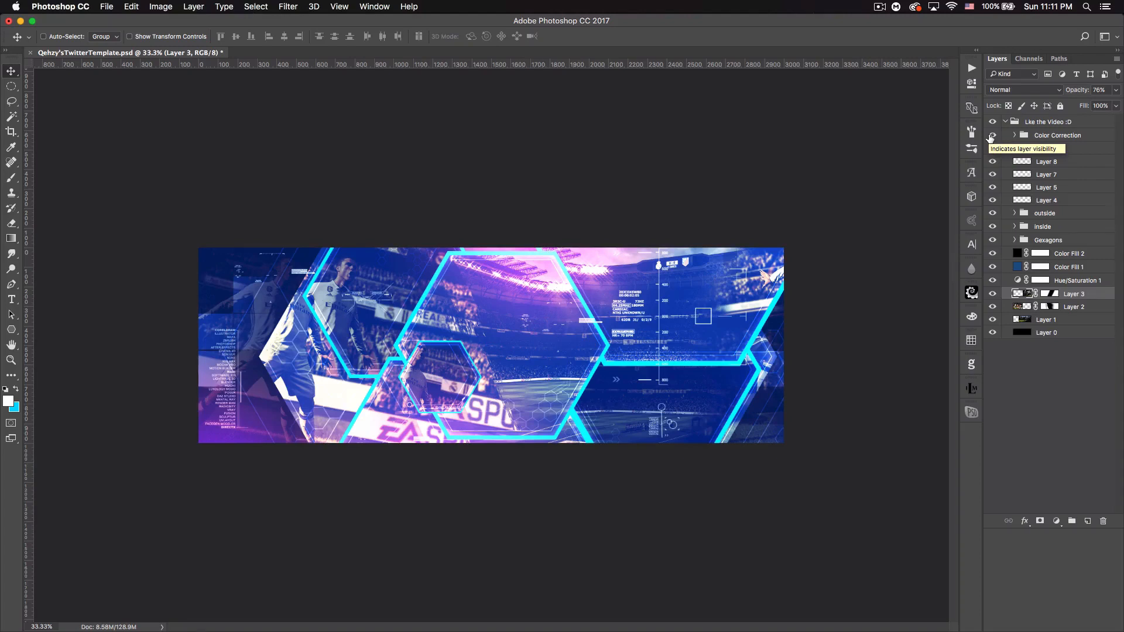
pyautogui.click(992, 135)
# - Add the text "fifa18" above Layer 6 in the central hexagon, using the CYBERTOOTH font at 22.12 pt
pyautogui.click(1054, 149)
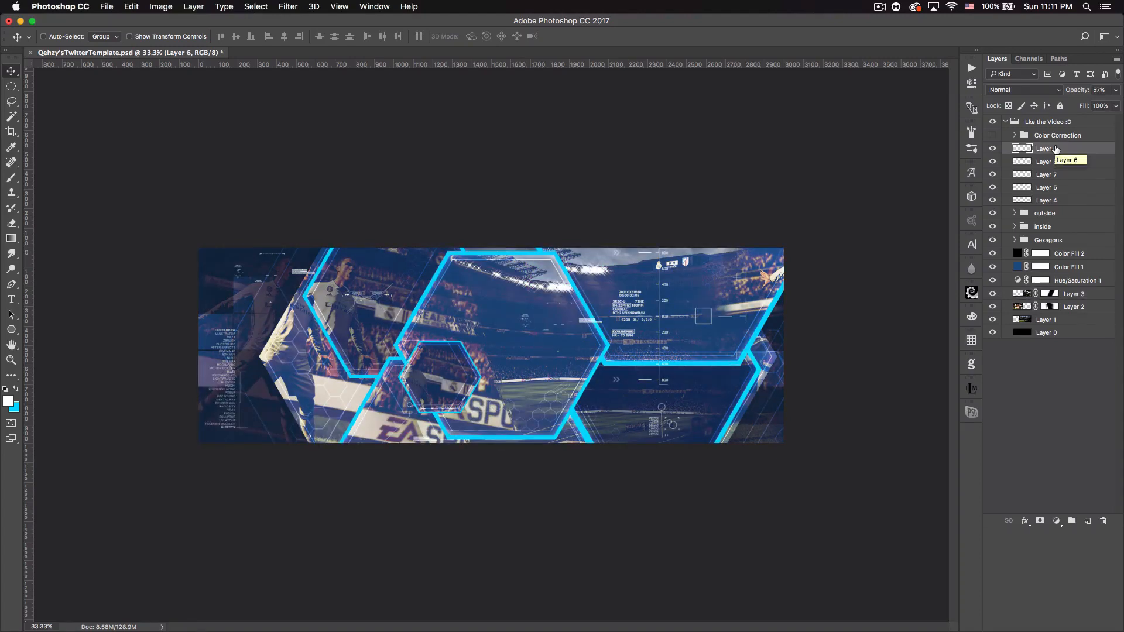
pyautogui.click(12, 302)
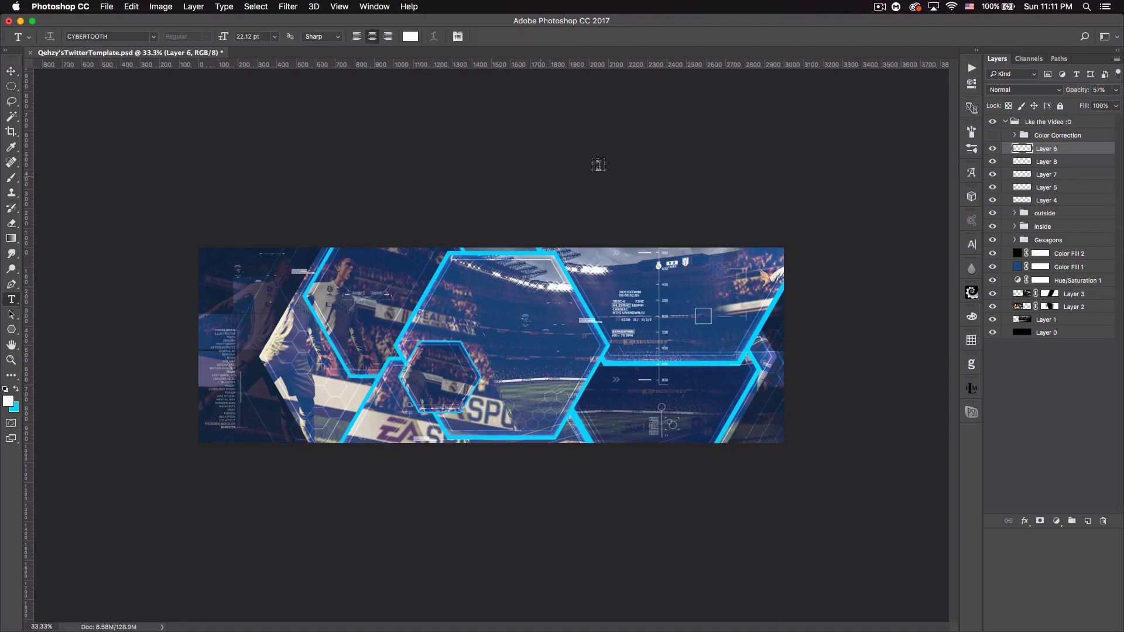
pyautogui.click(516, 361)
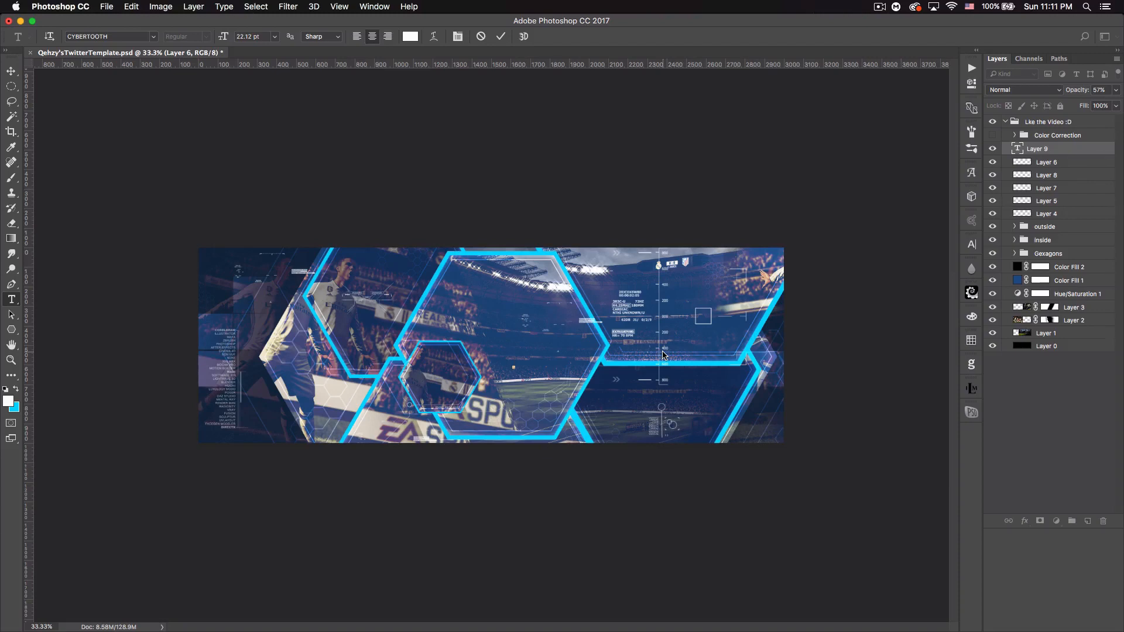
pyautogui.write('fifa8')
pyautogui.click(11, 71)
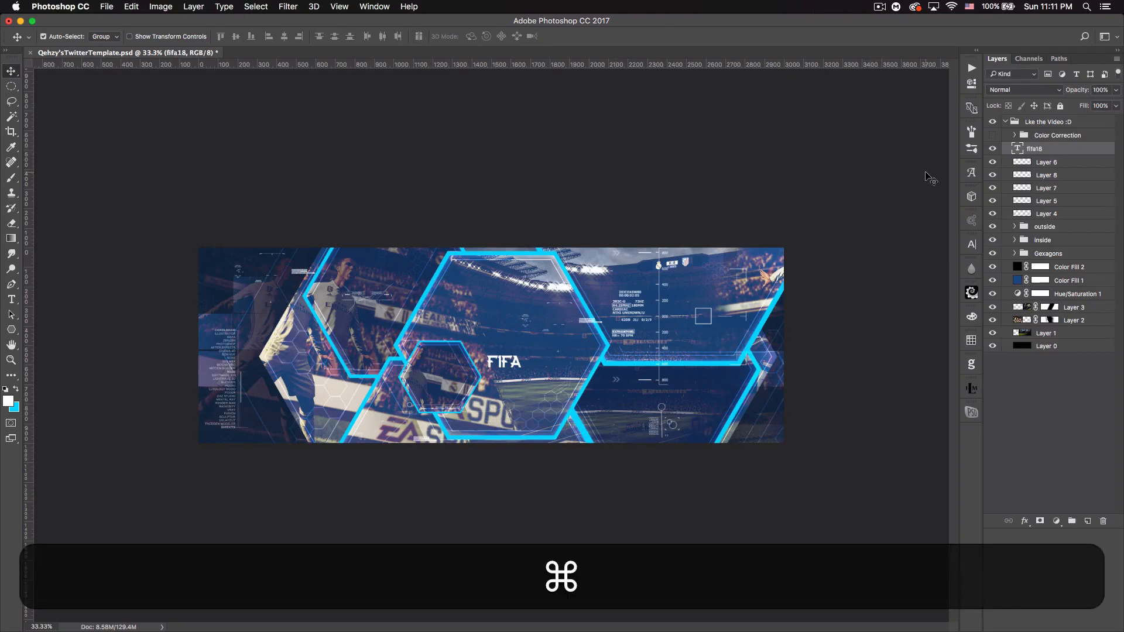
# - Duplicate the fifa18 text layer, change the copy's wording to "text", and place it just below the original
pyautogui.press('super+j')
pyautogui.doubleClick(1018, 149)
pyautogui.write('text')
pyautogui.click(11, 71)
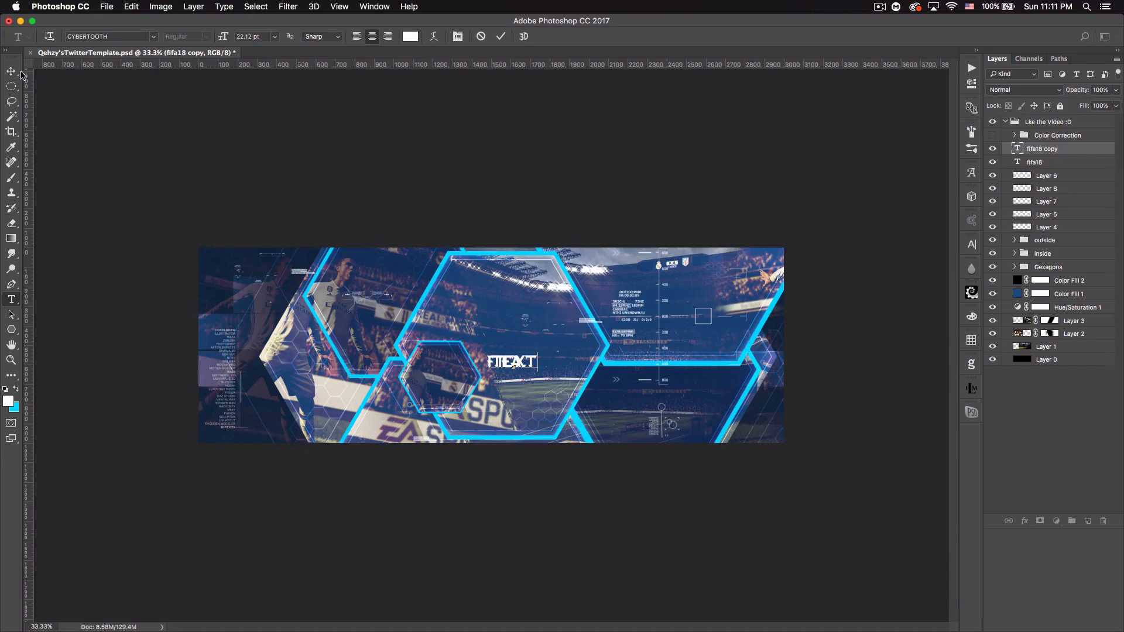
pyautogui.moveTo(534, 362); pyautogui.dragTo(541, 375)
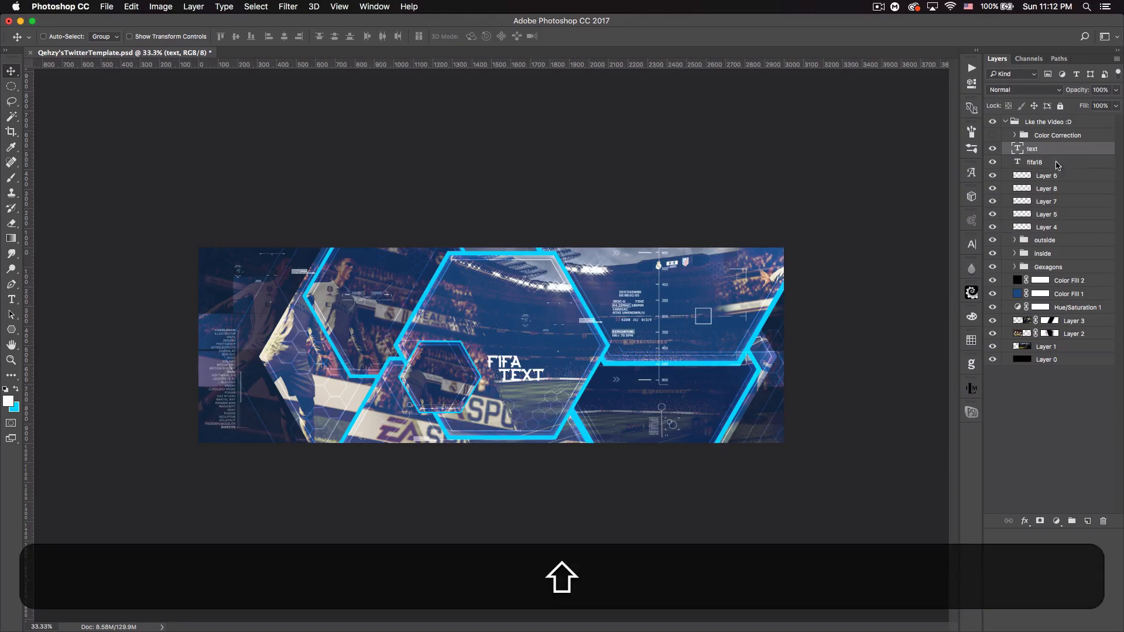
# - Enlarge both text layers together to about 32.61 pt and center them in the central hexagon
pyautogui.keyDown('shift'); pyautogui.click(1048, 162); pyautogui.keyUp('shift')
pyautogui.press('super+t')
pyautogui.moveTo(544, 356); pyautogui.dragTo(513, 335)
pyautogui.press('Return')
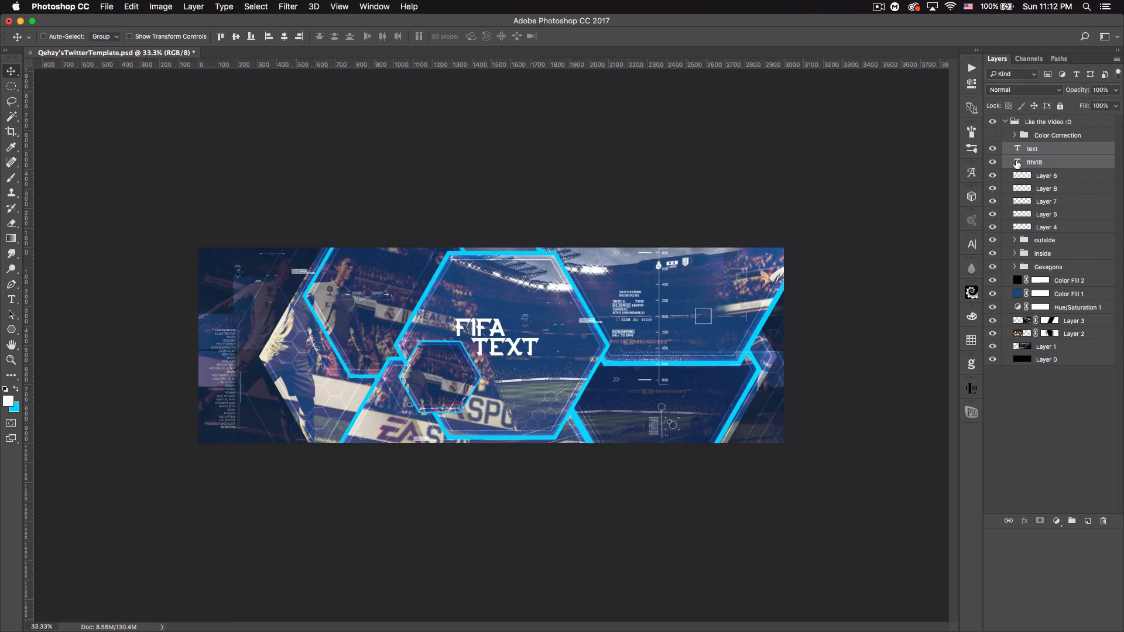
# - Change the font of the "18" in the fifa18 text to Gotham Bold, after trying Bonzer - San Francisco
pyautogui.click(1018, 162)
pyautogui.click(507, 324)
pyautogui.moveTo(506, 325); pyautogui.dragTo(536, 326)
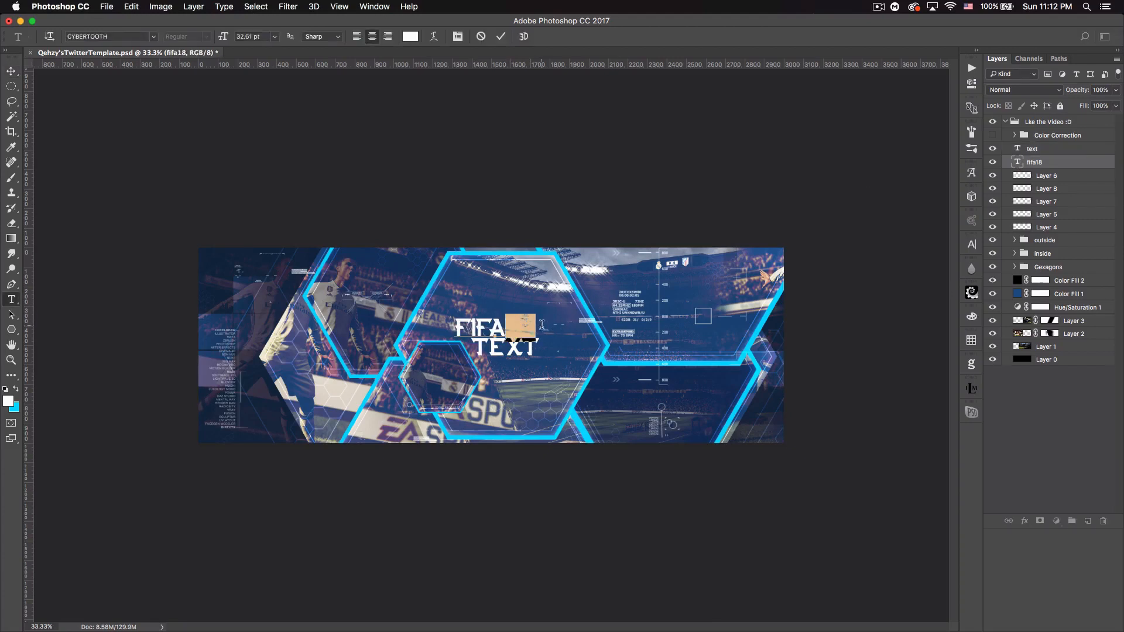
pyautogui.click(154, 37)
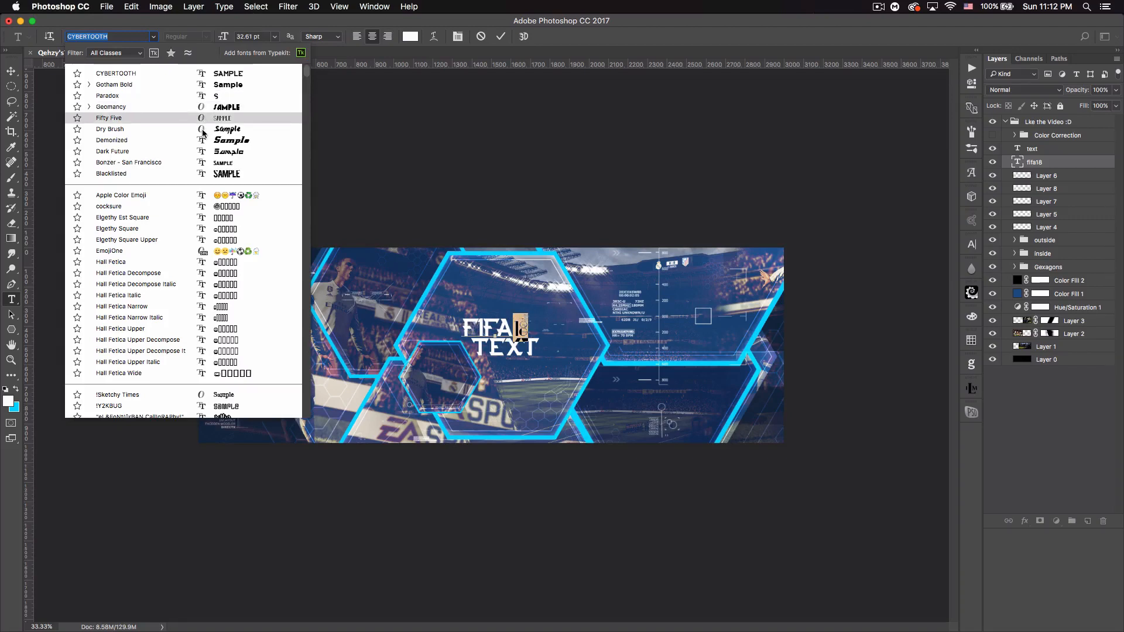
pyautogui.click(202, 163)
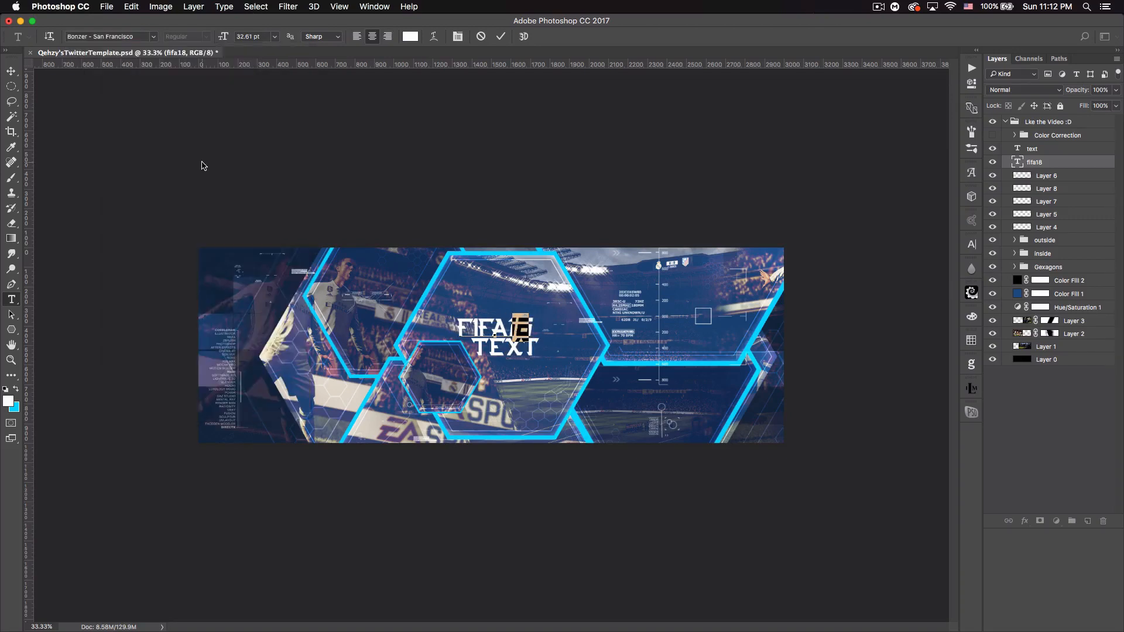
pyautogui.click(156, 40)
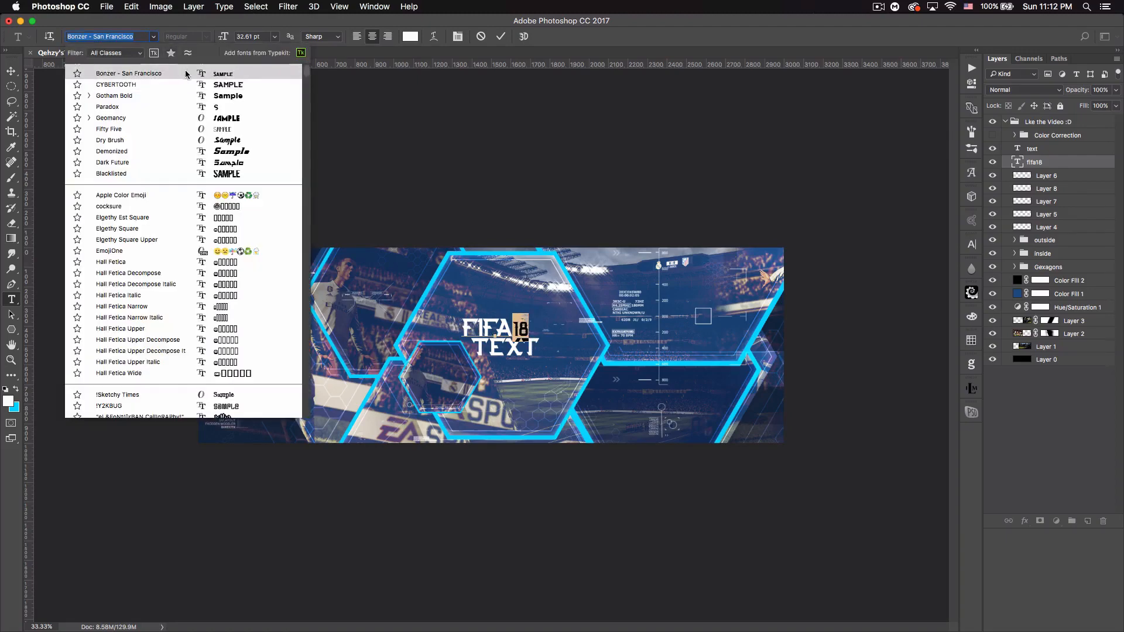
pyautogui.click(186, 74)
pyautogui.click(160, 39)
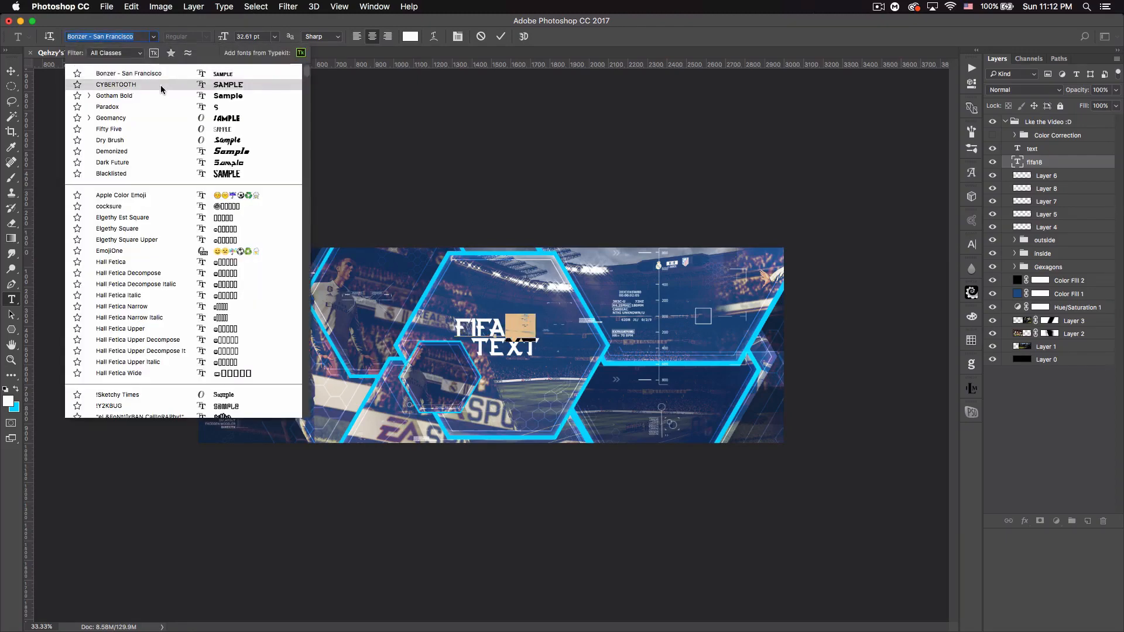
pyautogui.click(162, 98)
pyautogui.click(11, 71)
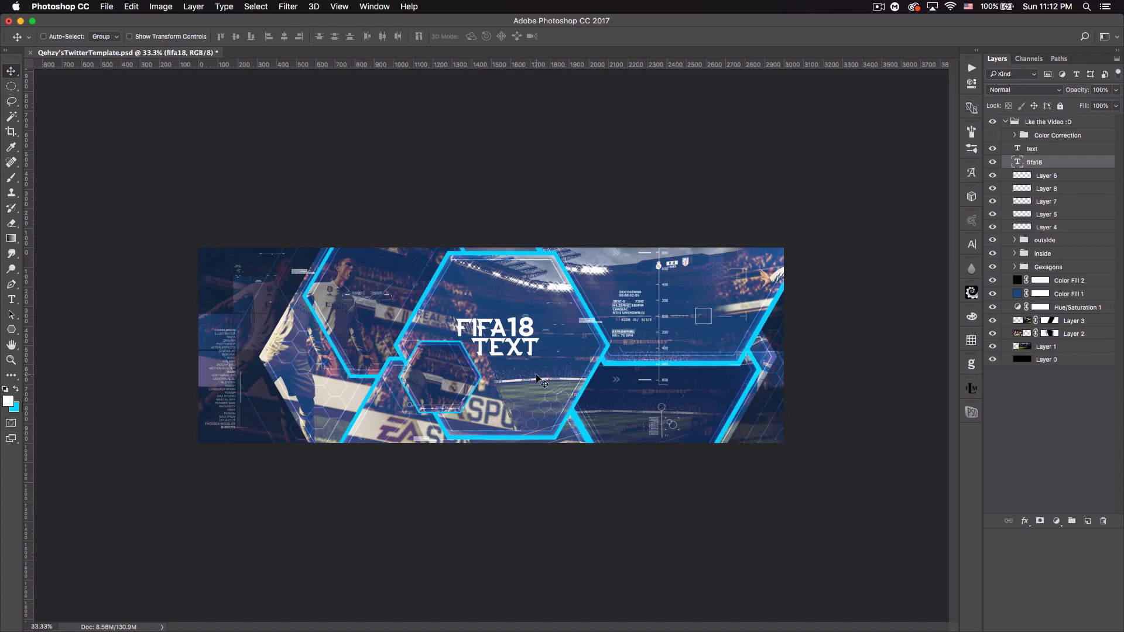
# - Apply a hollow outline preset from the layer styles library to the fifa18 text layer
pyautogui.doubleClick(1059, 162)
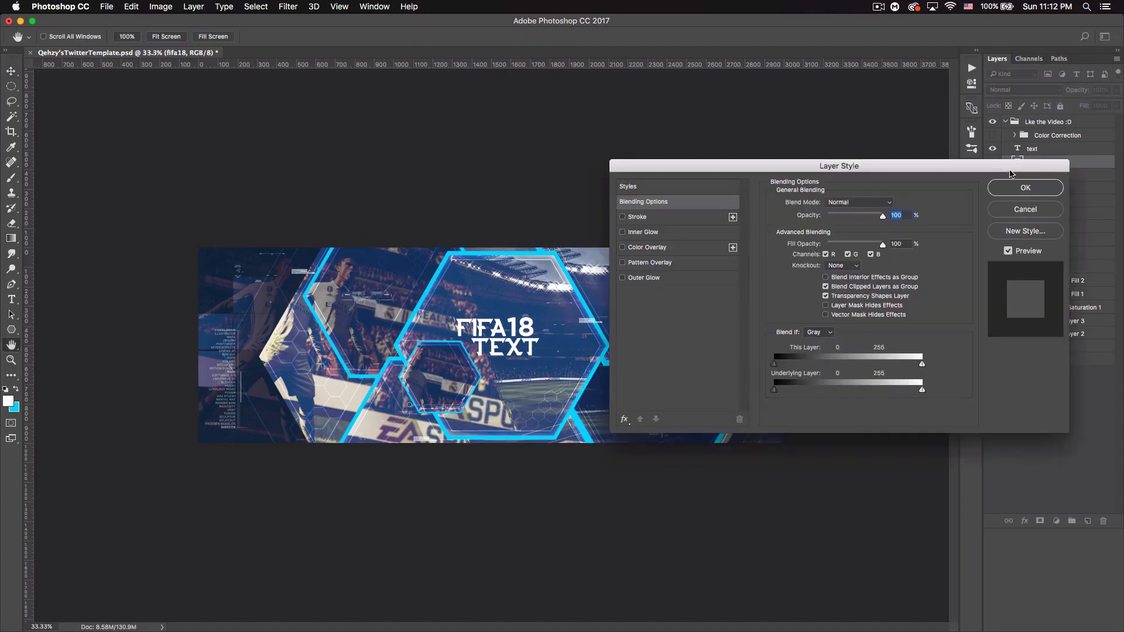
pyautogui.click(663, 218)
pyautogui.click(665, 192)
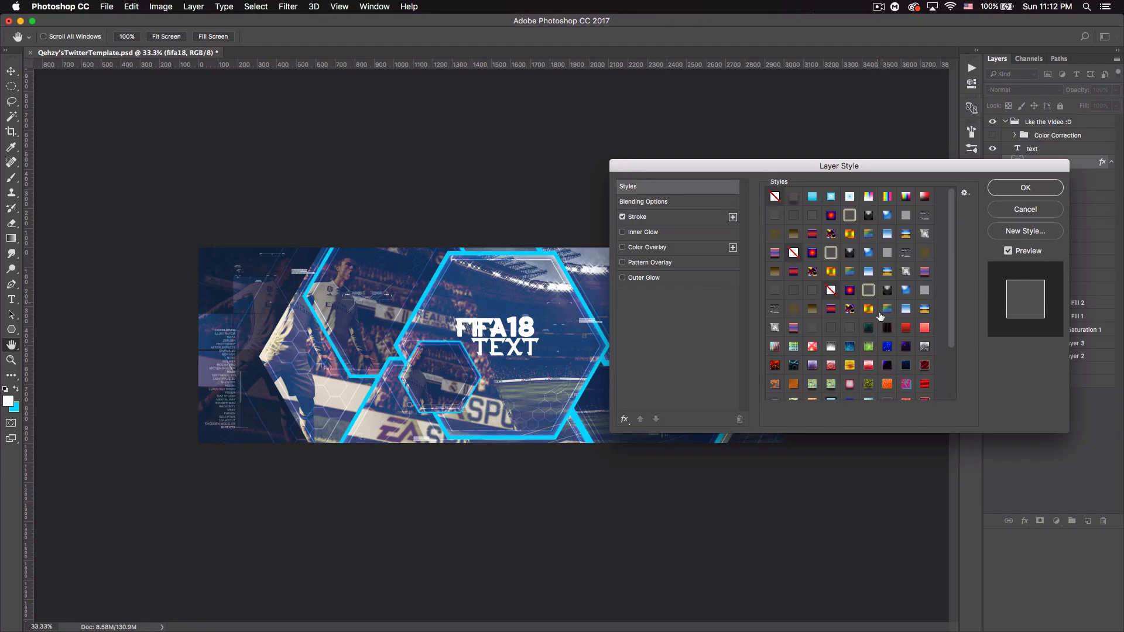
pyautogui.scroll(-2, 881, 317)
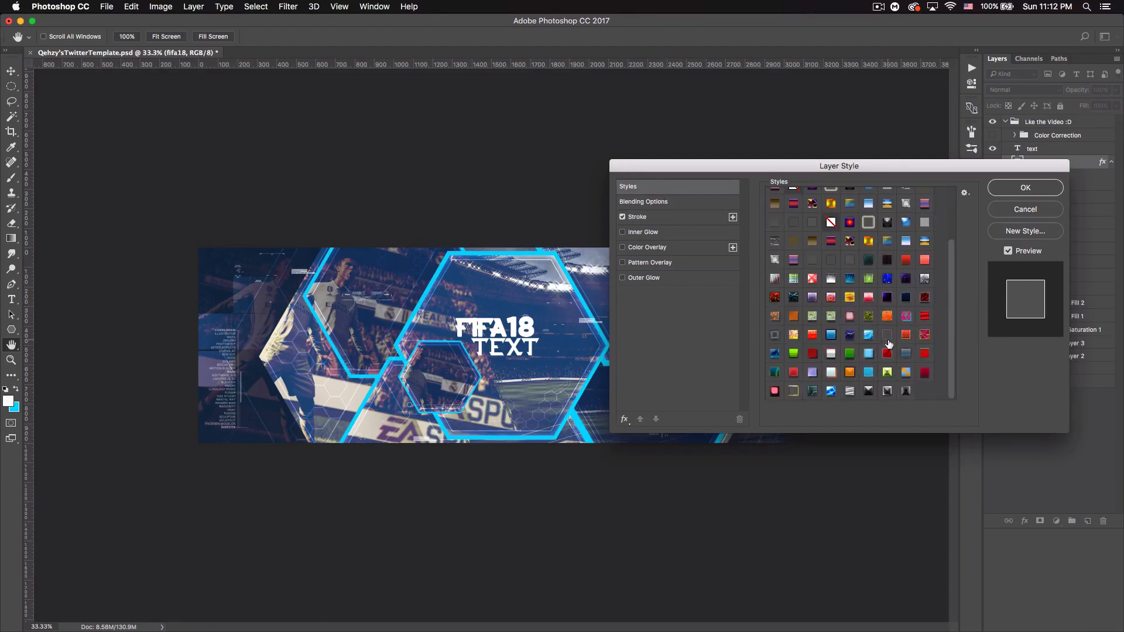
pyautogui.click(888, 336)
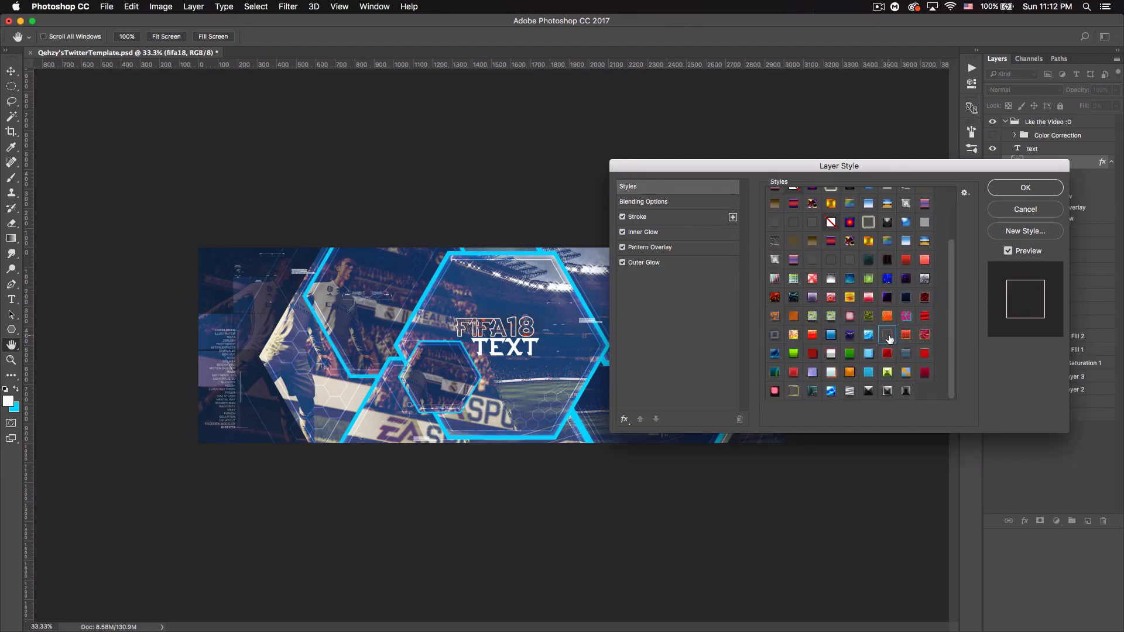
# - Keep only the Stroke effect on the fifa18 layer and set it to 4 px in white (ffffff)
pyautogui.click(622, 247)
pyautogui.click(654, 219)
pyautogui.write('4')
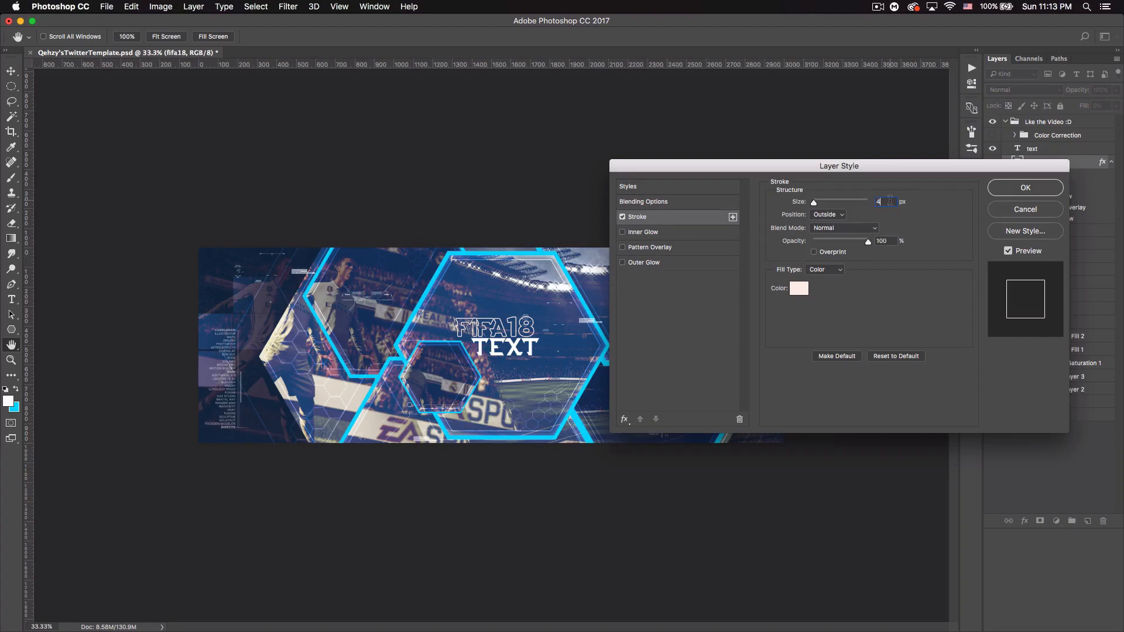
pyautogui.click(806, 287)
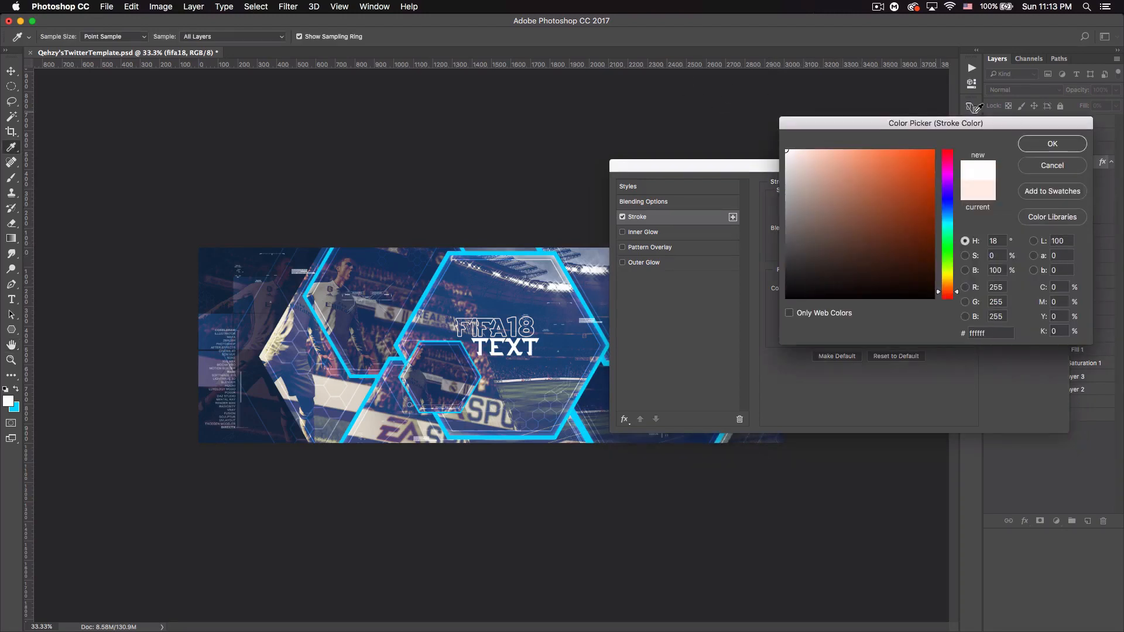
pyautogui.click(1069, 145)
pyautogui.click(1022, 187)
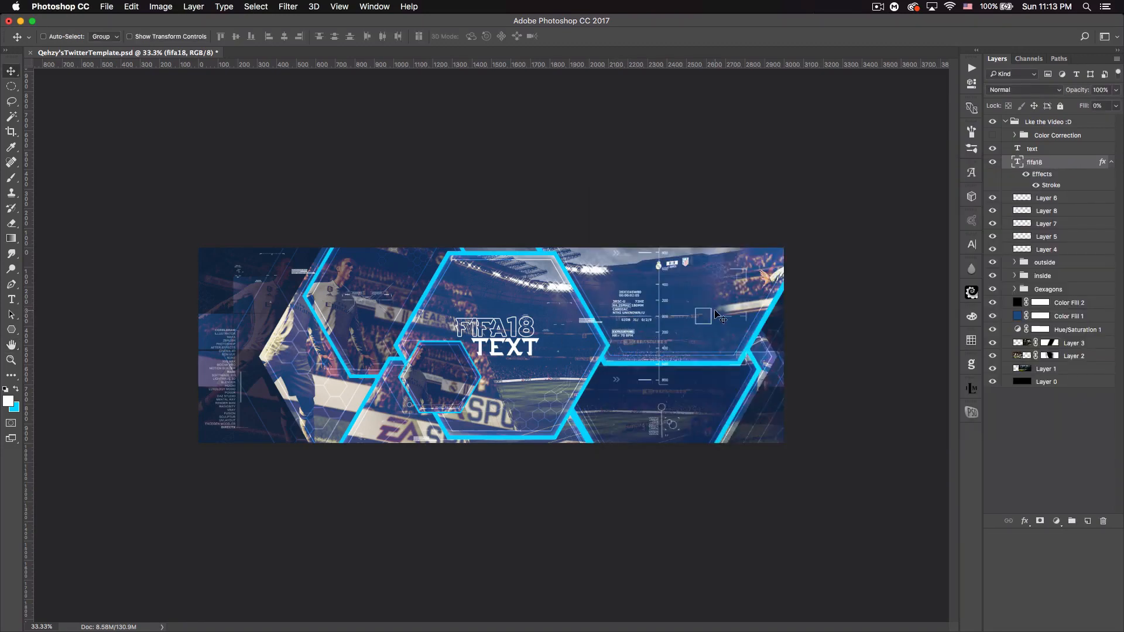
pyautogui.click(1111, 164)
# - Shift the outlined FIFA18 text slightly left relative to the word TEXT and make the Color Correction group visible
pyautogui.click(1055, 151)
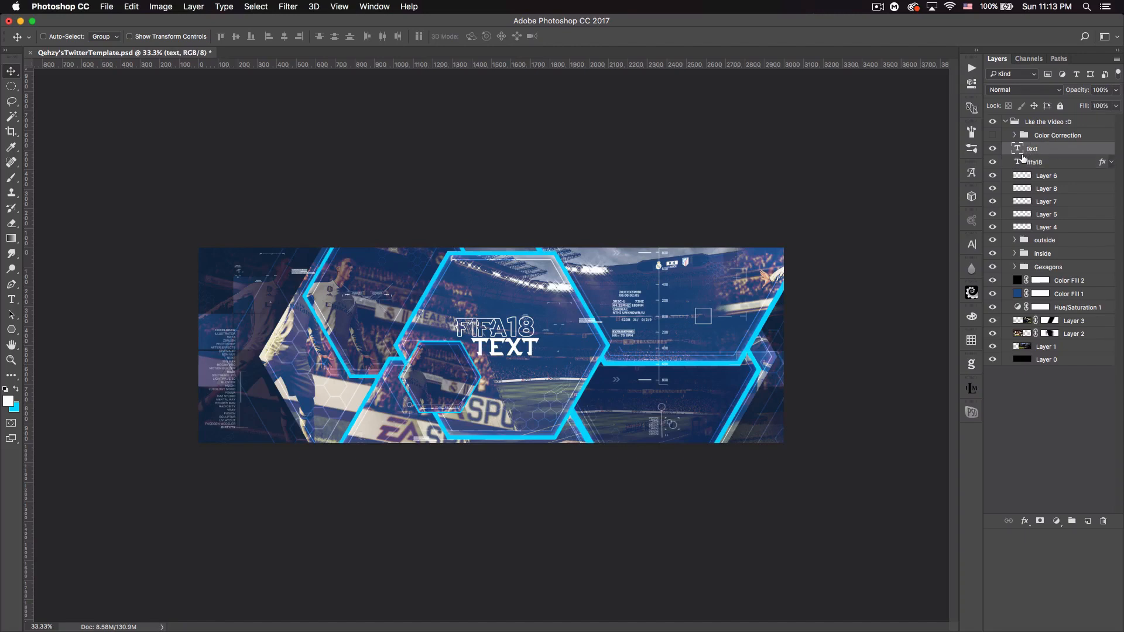
pyautogui.click(1056, 162)
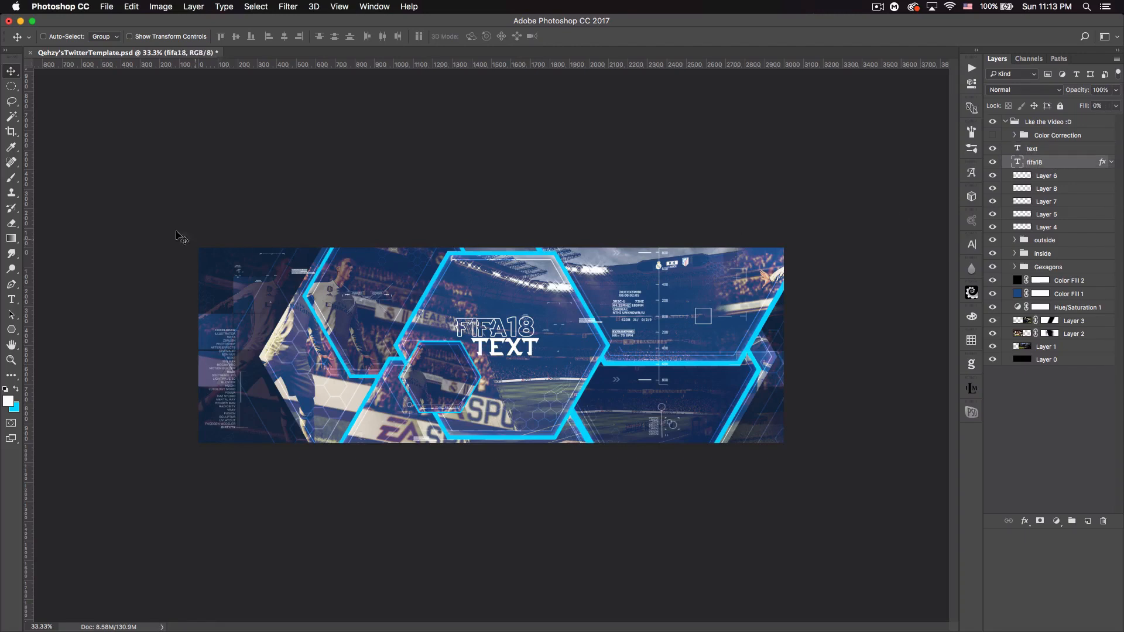
pyautogui.moveTo(494, 328); pyautogui.dragTo(487, 328)
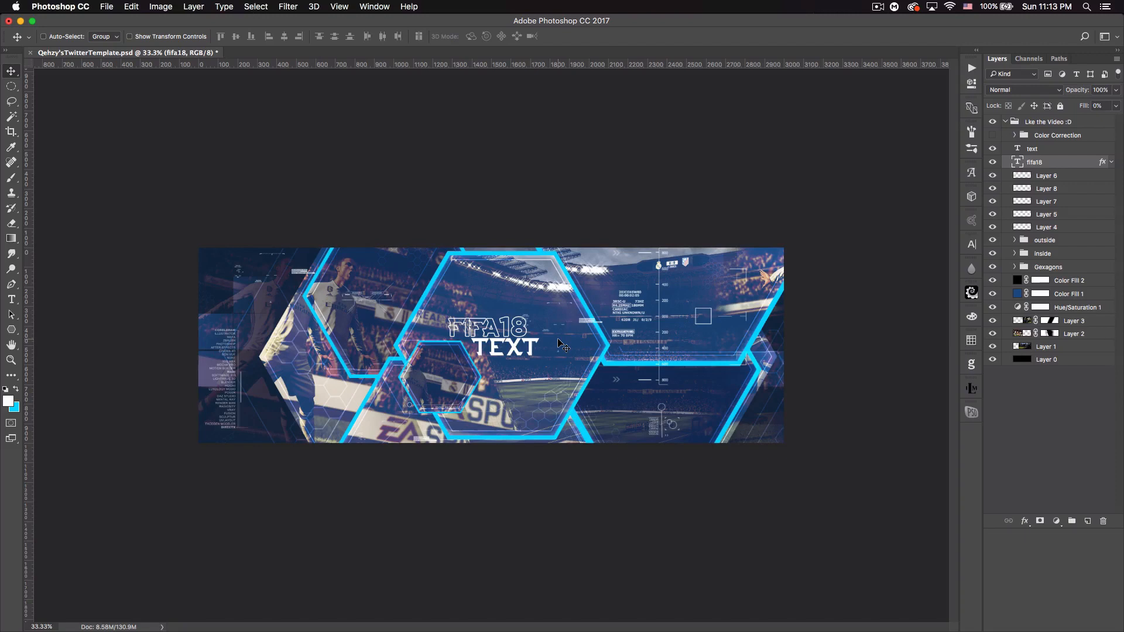
pyautogui.click(1062, 148)
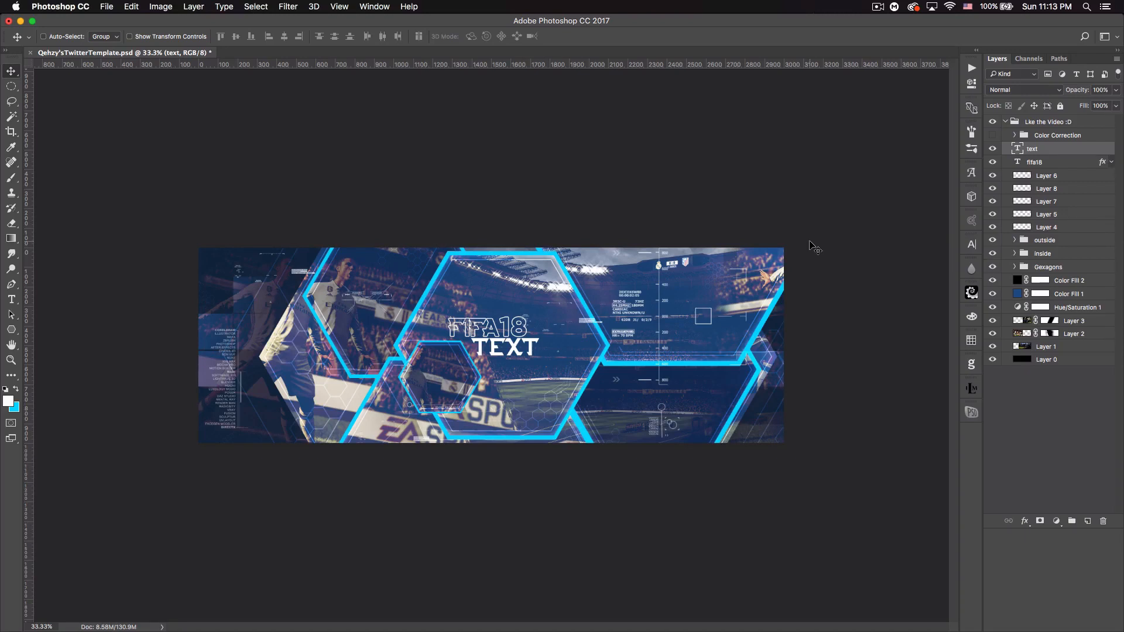
pyautogui.click(993, 138)
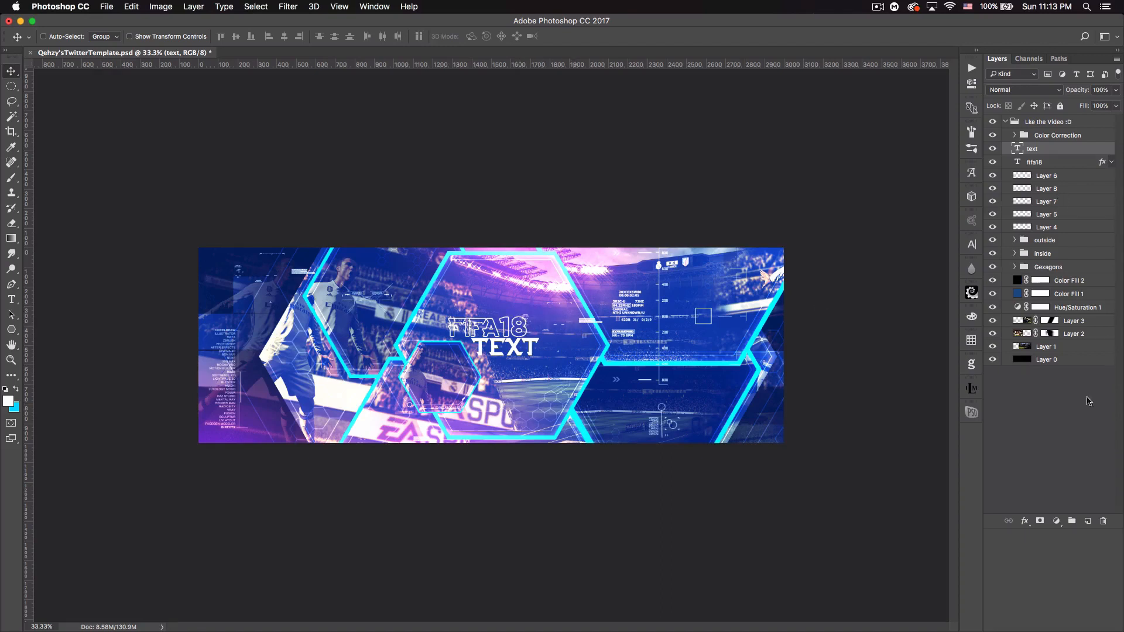
# - Draw a rectangle of about 301 × 53 px to the right of the FIFA18 text and fill it with black
pyautogui.moveTo(11, 330); pyautogui.dragTo(53, 332)
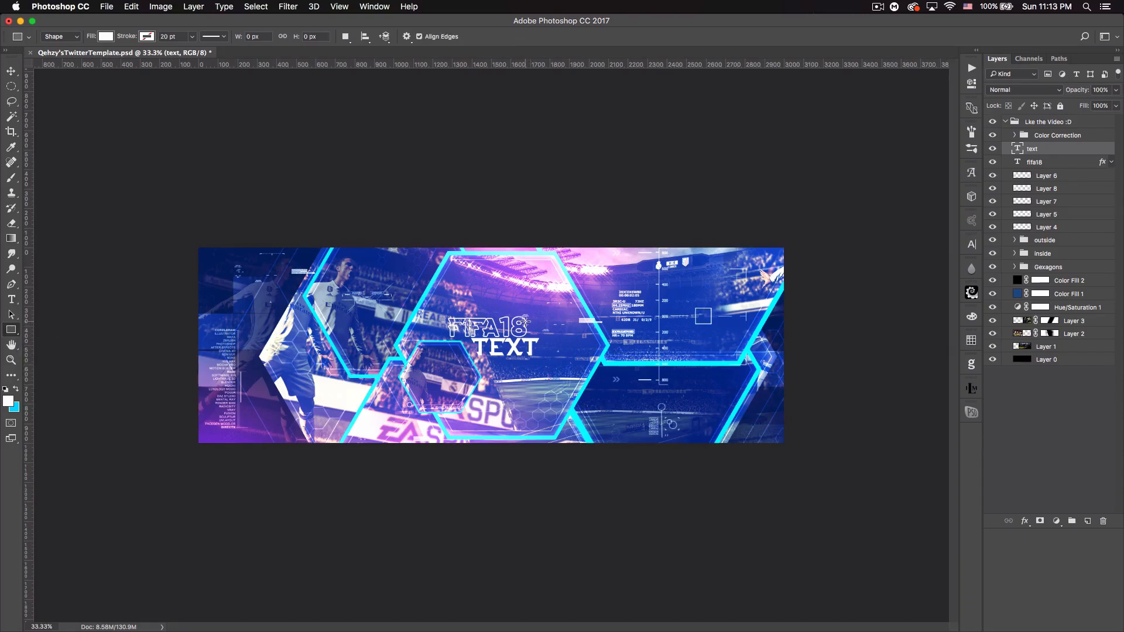
pyautogui.moveTo(526, 321); pyautogui.dragTo(593, 339)
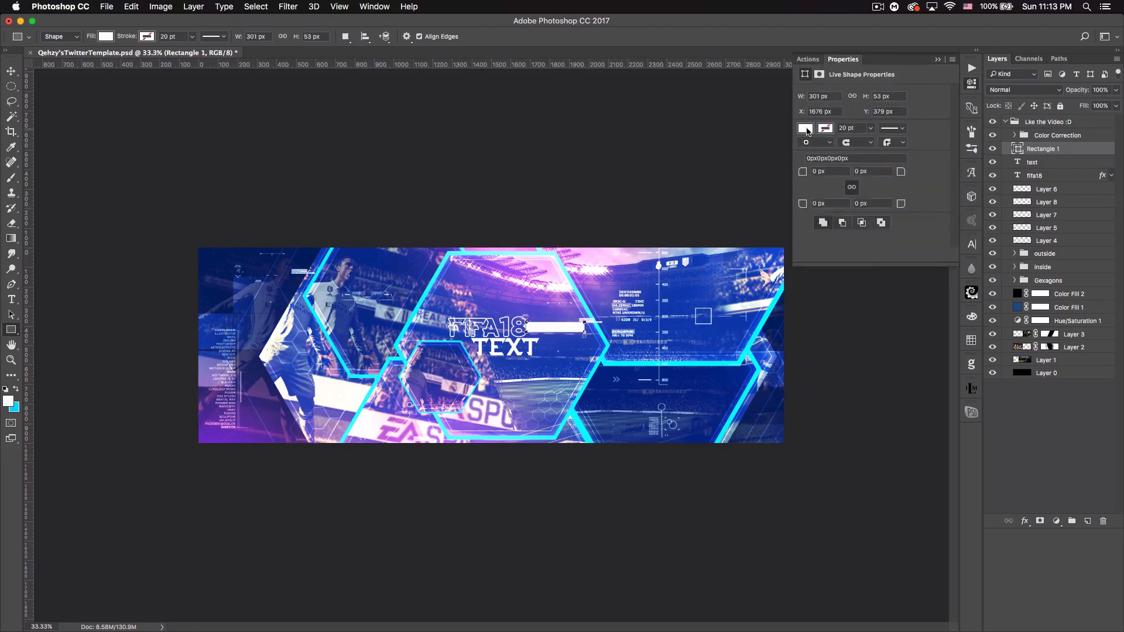
pyautogui.click(807, 130)
pyautogui.click(827, 189)
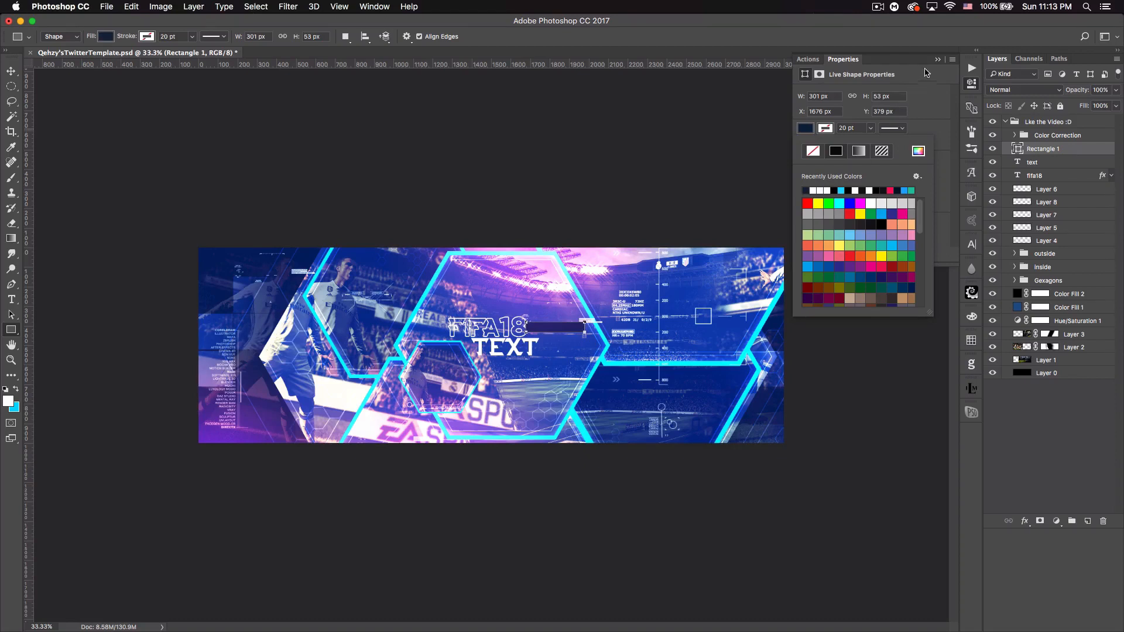
pyautogui.click(809, 128)
pyautogui.click(807, 131)
pyautogui.click(836, 189)
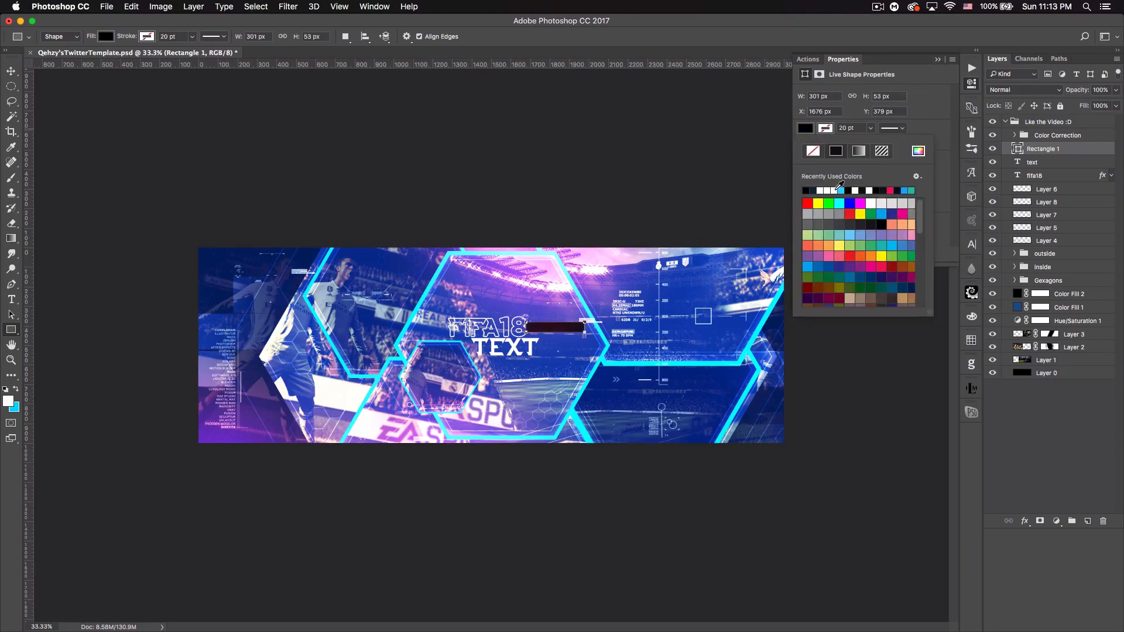
pyautogui.click(939, 59)
# - Move the Rectangle 1 layer below the fifa18 layer and lower its opacity to 28%
pyautogui.press('v')
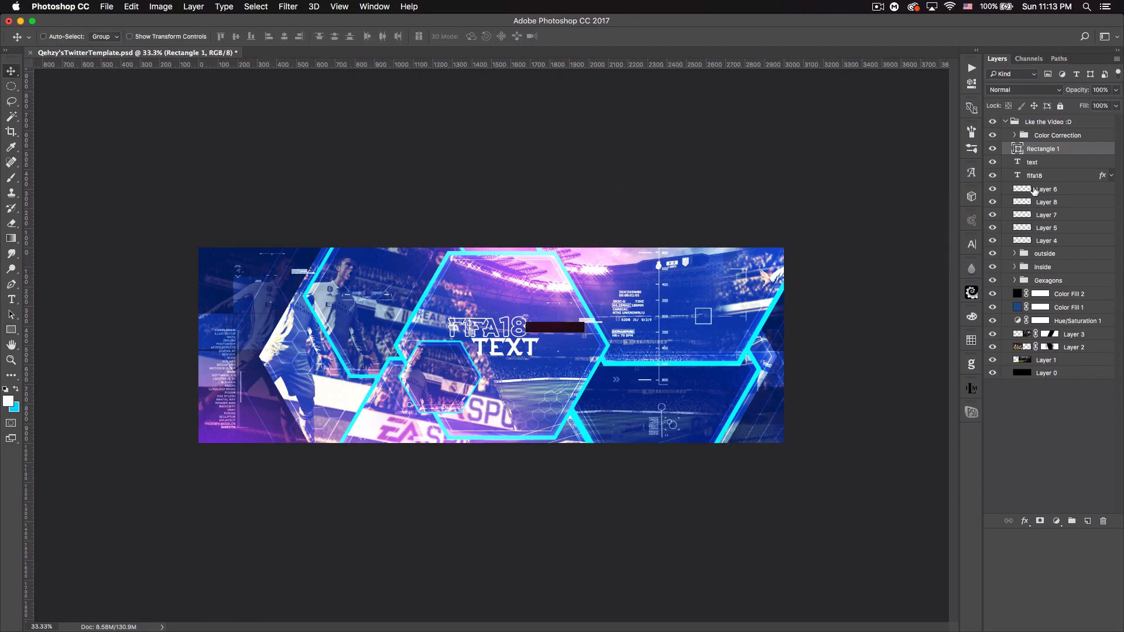
pyautogui.moveTo(1071, 154); pyautogui.dragTo(1080, 182)
pyautogui.moveTo(1084, 92); pyautogui.dragTo(1044, 98)
# - Narrow the dark rectangle slightly from its right end
pyautogui.press('super+t')
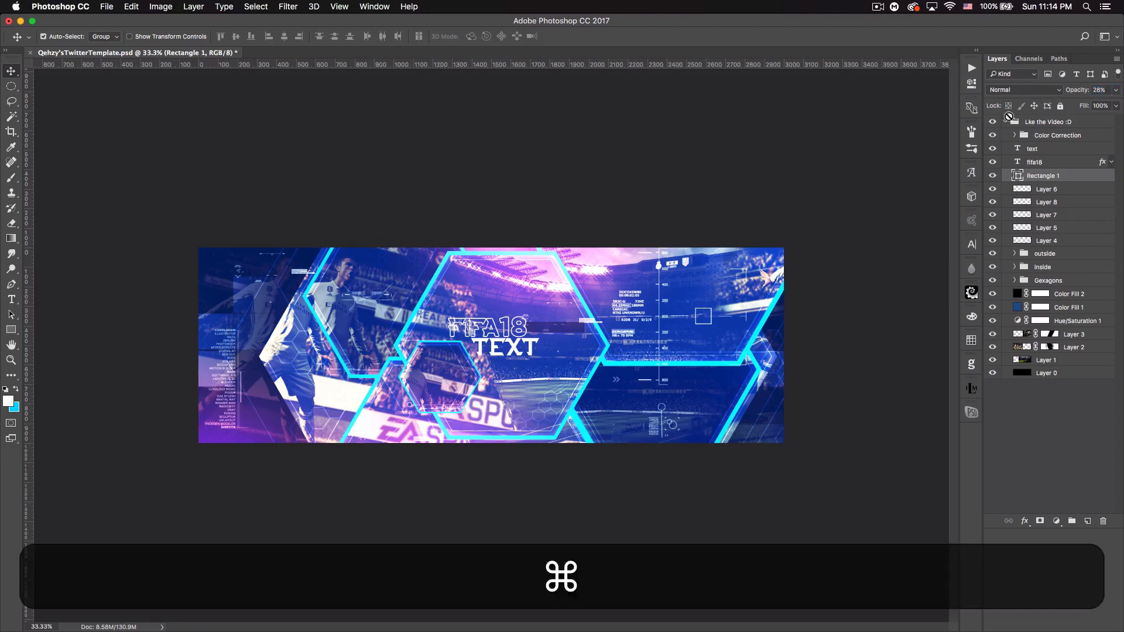
pyautogui.moveTo(585, 326); pyautogui.dragTo(581, 327)
pyautogui.press('Return')
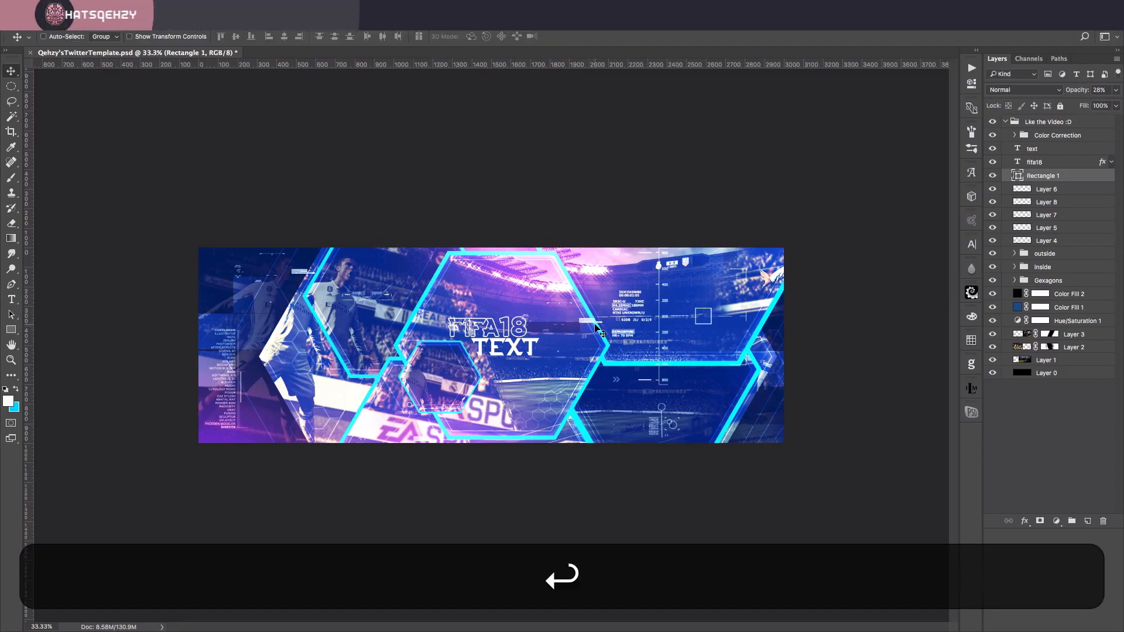
# - Duplicate the text layer and place the copy between the fifa18 layer and Rectangle 1
pyautogui.press('super+Return')
pyautogui.press('super+equal')
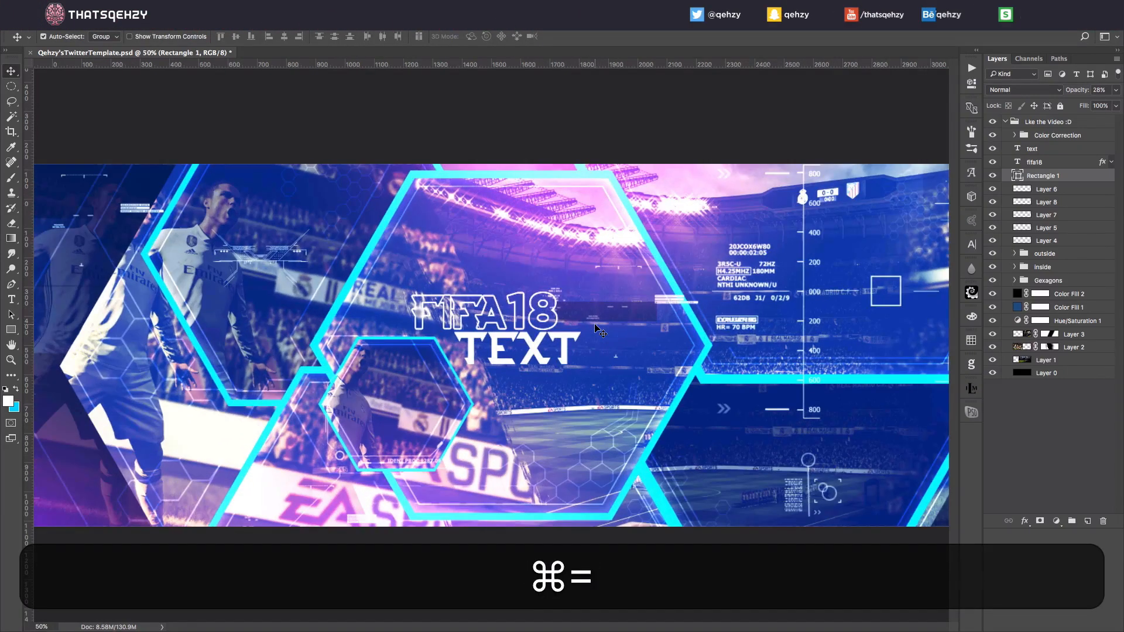
pyautogui.press('super+equal')
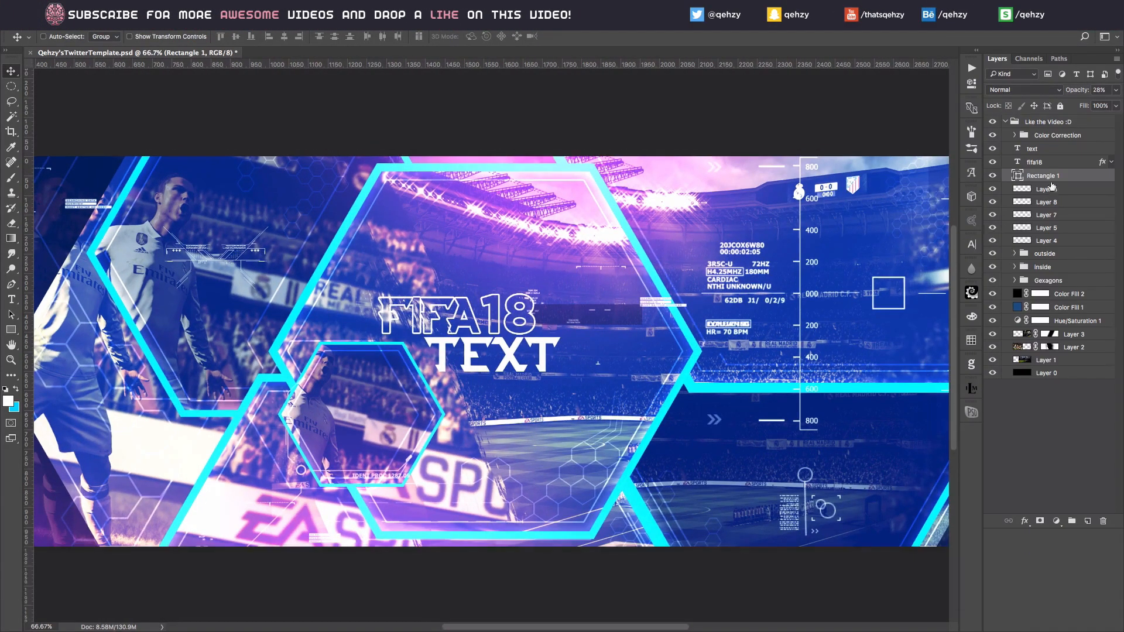
pyautogui.click(1072, 163)
pyautogui.click(1058, 153)
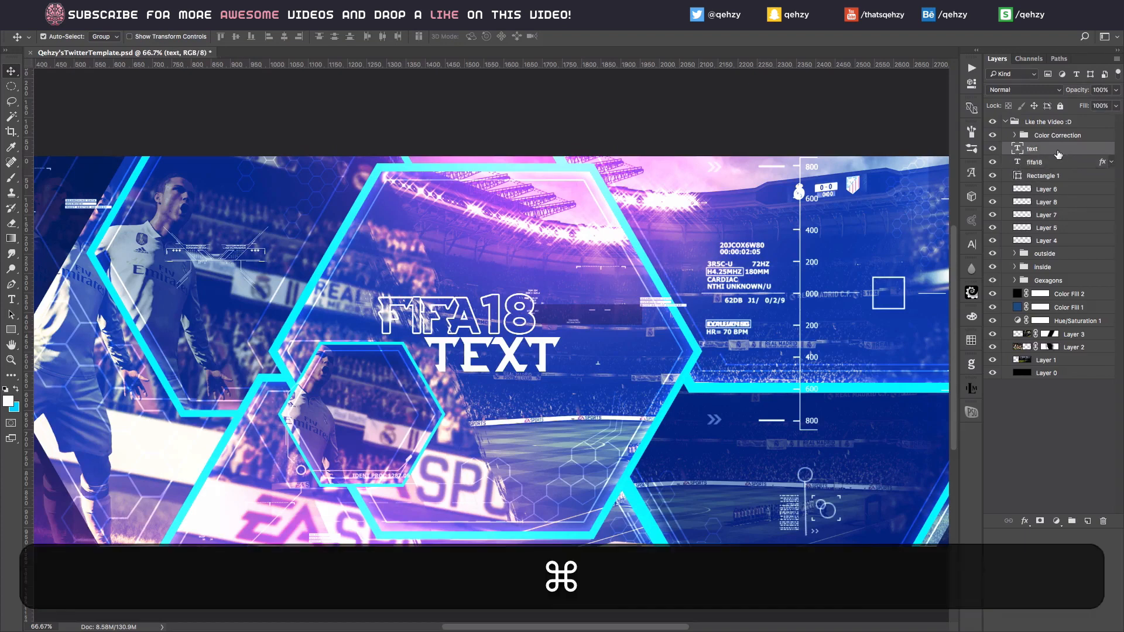
pyautogui.press('super+j')
pyautogui.press('super+bracketleft')
pyautogui.press('super+bracketleft')
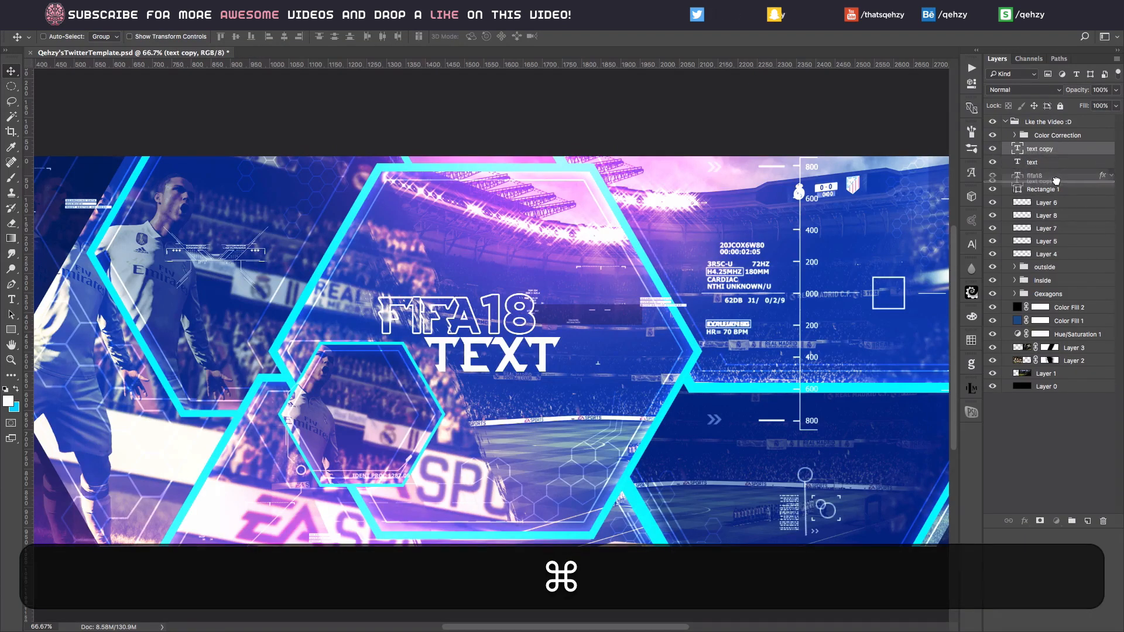
# - Move the text copy onto the dark rectangle beside FIFA18 and scale it down proportionally to about 12.34 pt
pyautogui.press('super+t')
pyautogui.moveTo(522, 376); pyautogui.dragTo(705, 356)
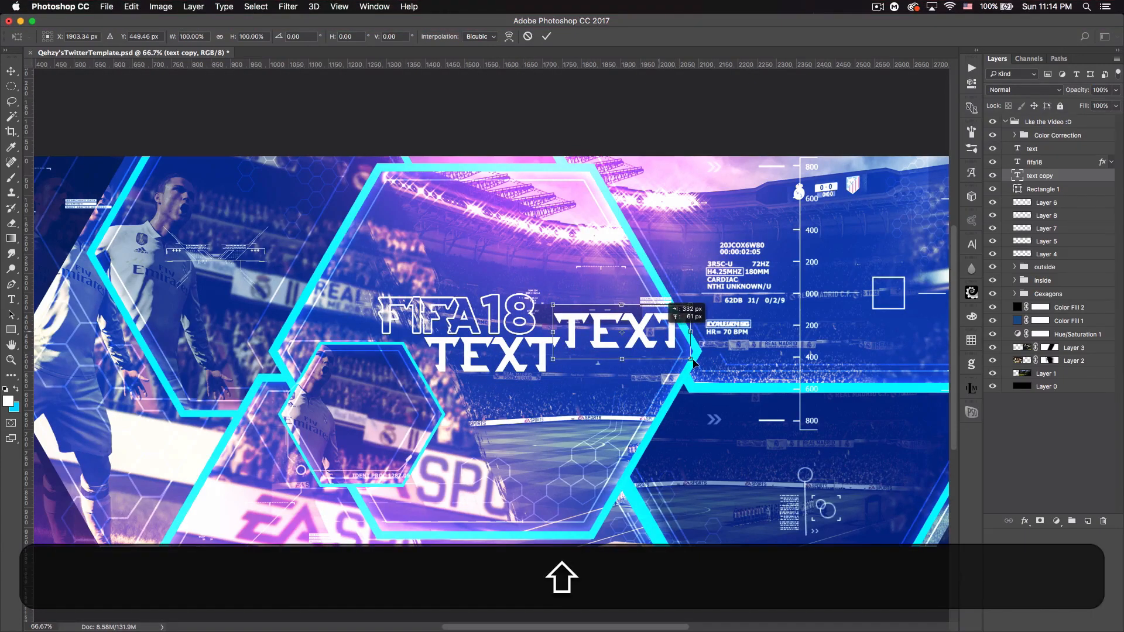
pyautogui.moveTo(621, 342); pyautogui.dragTo(601, 332)
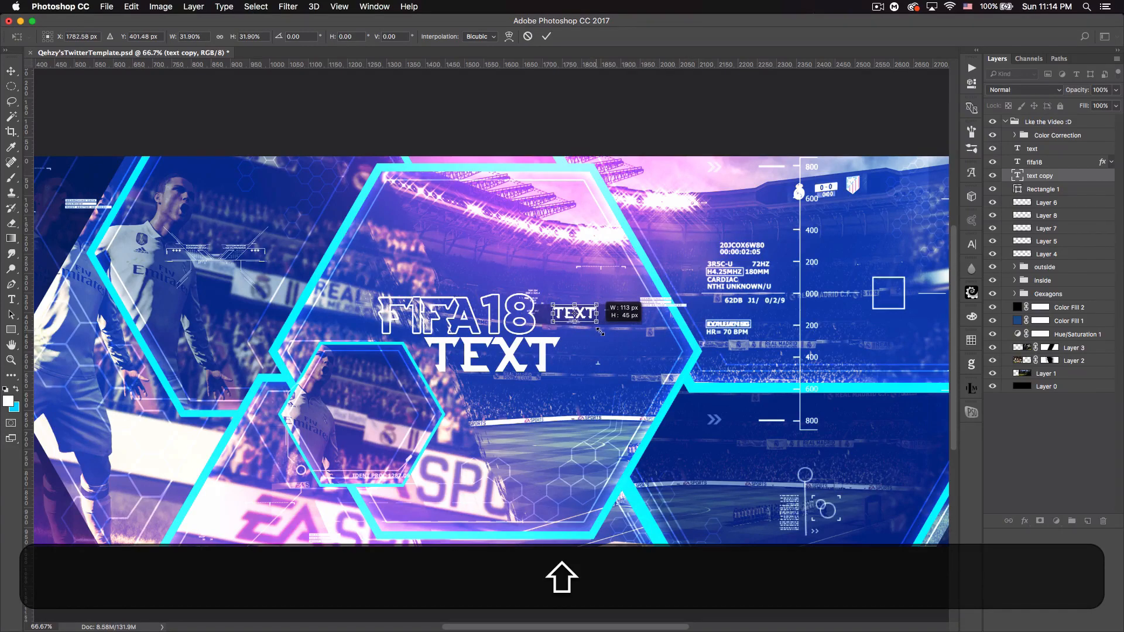
pyautogui.press('Return')
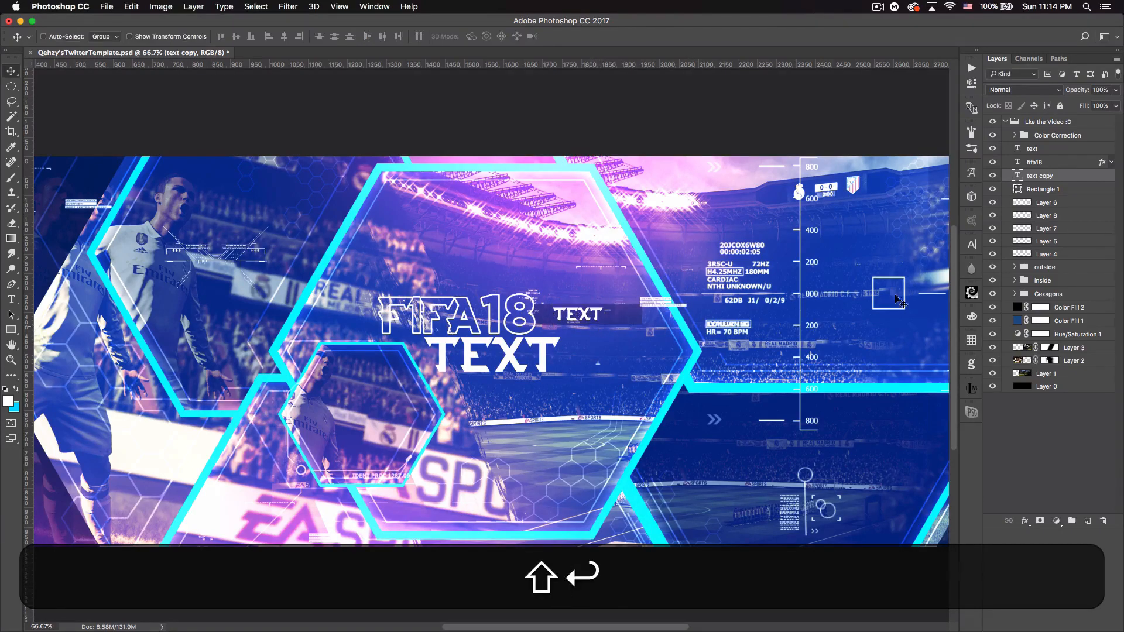
# - Replace the wording of the small text copy on the rectangle with "QEHZY"
pyautogui.doubleClick(1019, 176)
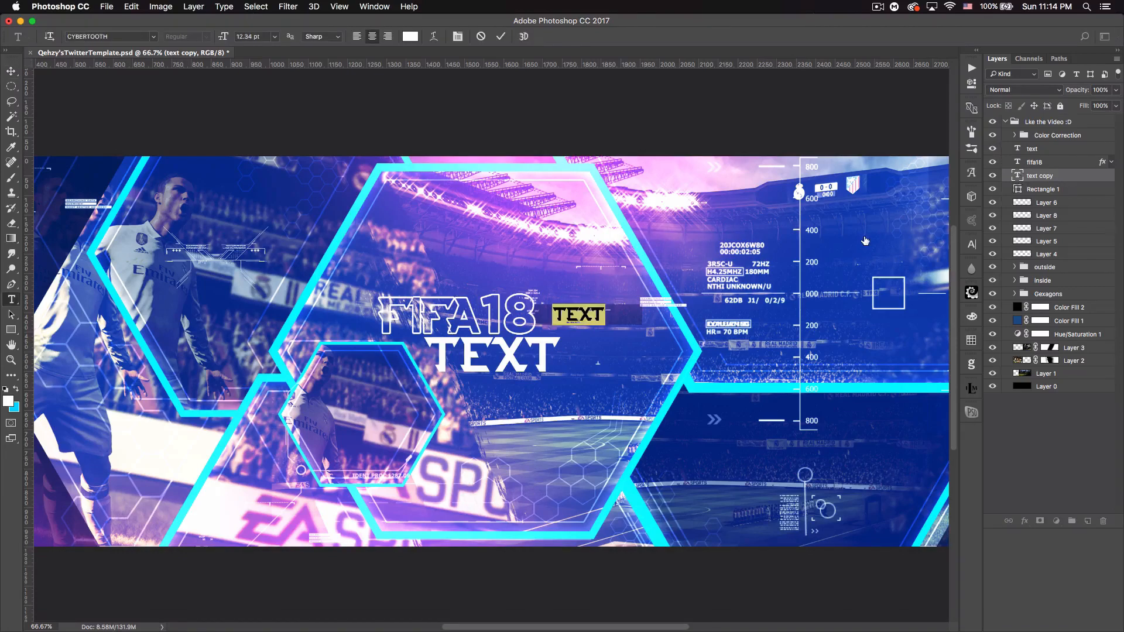
pyautogui.press('shift')
pyautogui.press('shift')
pyautogui.write('Qeh')
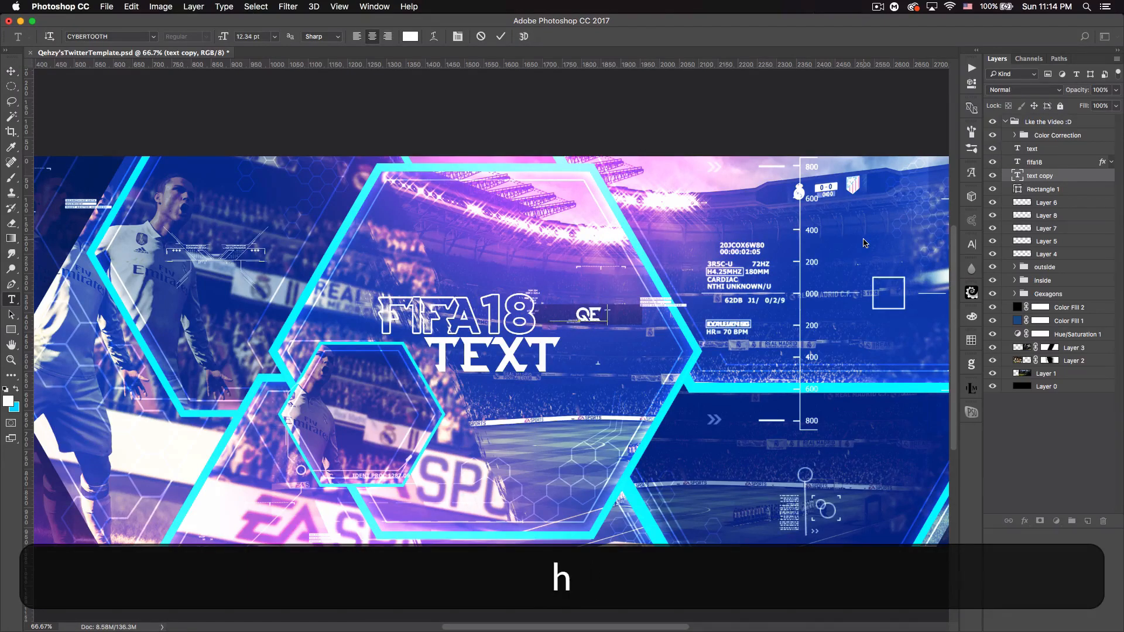
pyautogui.press('BackSpace')
pyautogui.press('BackSpace')
pyautogui.write('EHZY')
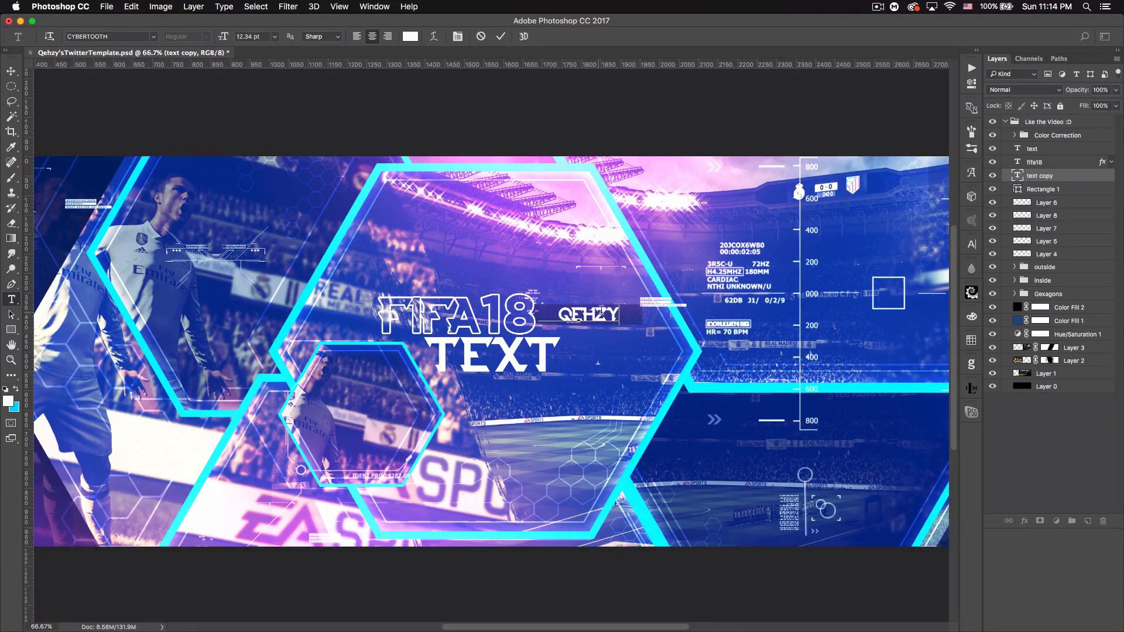
pyautogui.moveTo(621, 315); pyautogui.dragTo(512, 313)
pyautogui.click(116, 37)
pyautogui.click(154, 37)
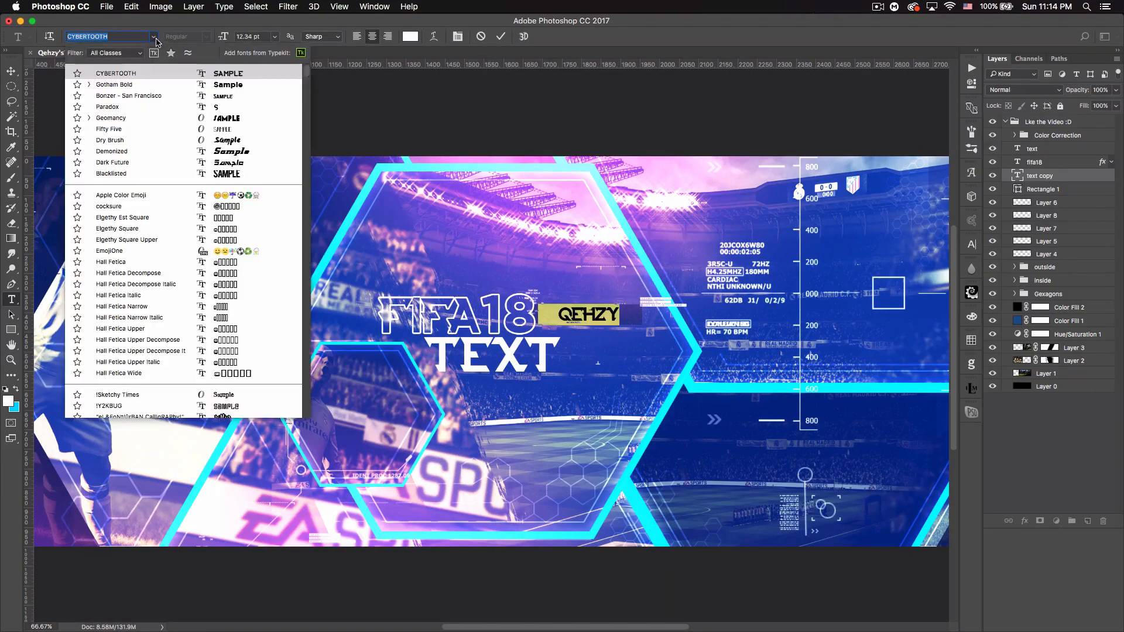
pyautogui.click(169, 88)
pyautogui.click(11, 71)
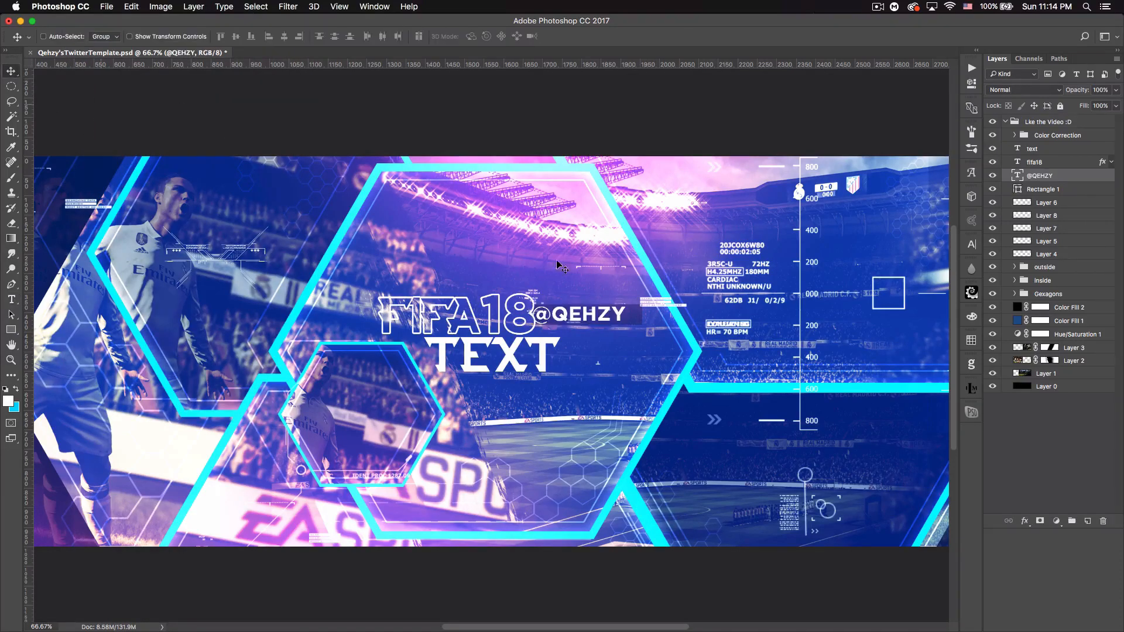
pyautogui.press('super+t')
pyautogui.moveTo(532, 304); pyautogui.dragTo(557, 317)
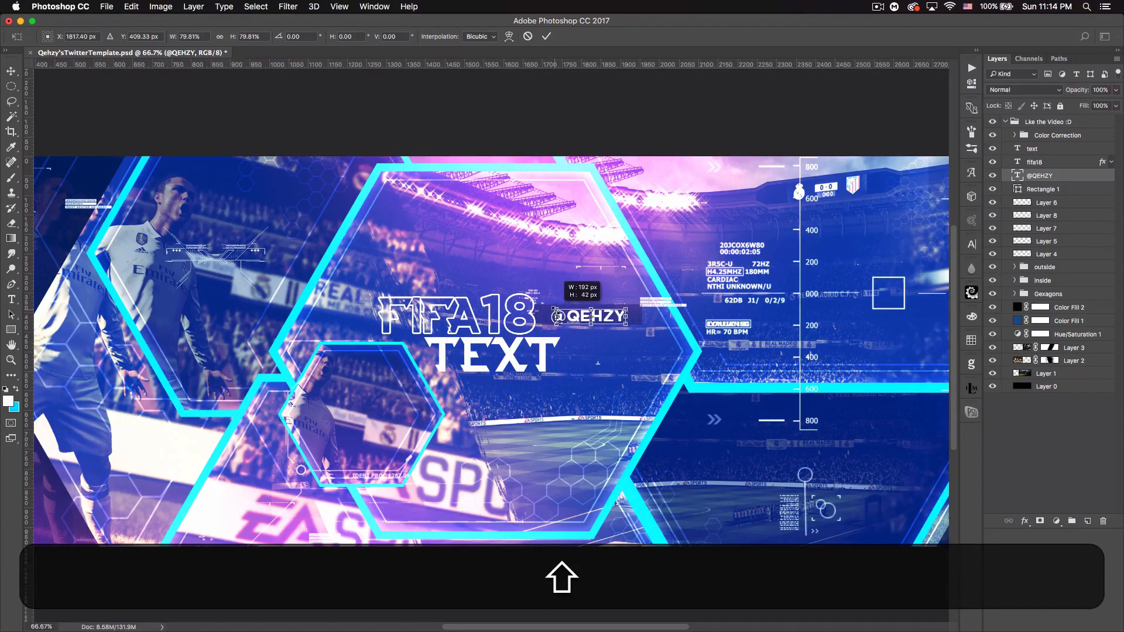
pyautogui.press('Return')
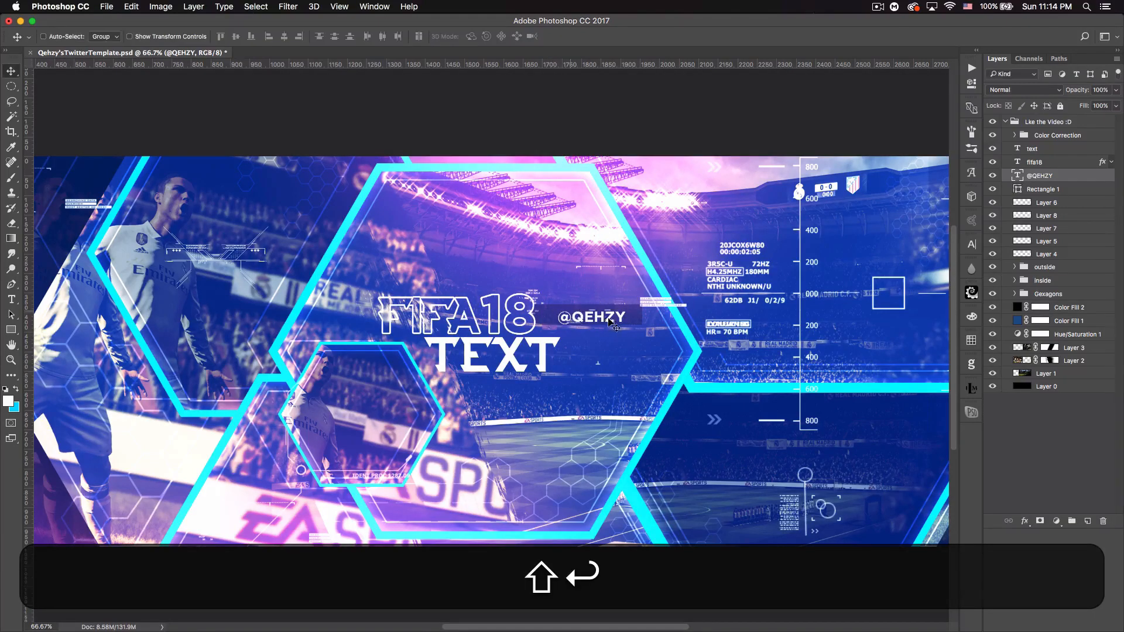
pyautogui.moveTo(595, 315); pyautogui.dragTo(592, 316)
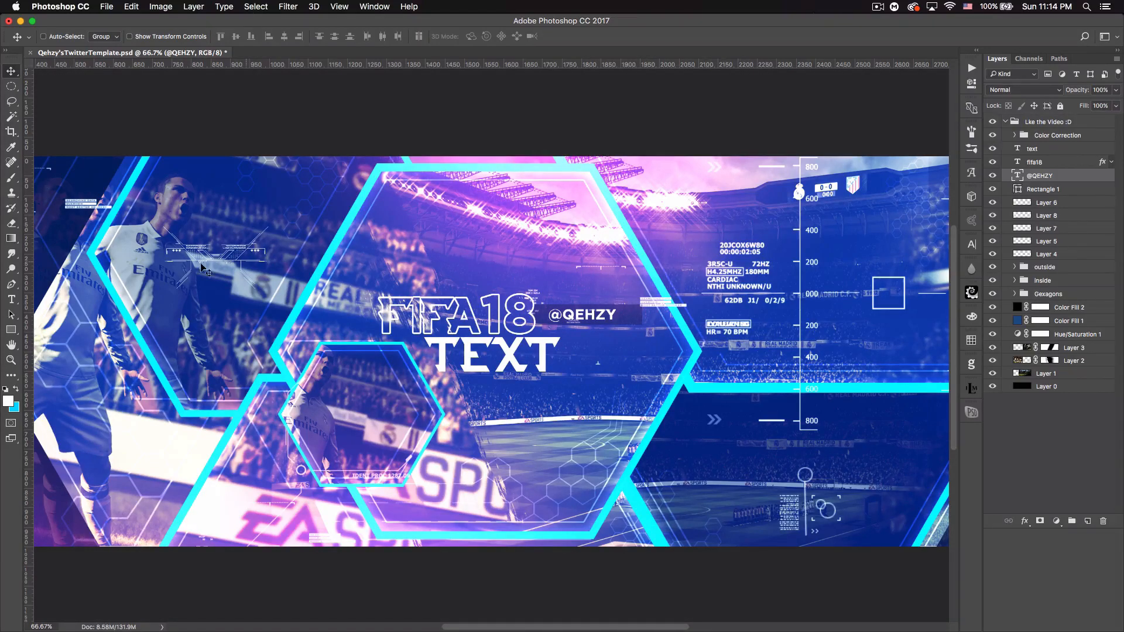
# - Switch to Flaticon and search its icon library for "twitter"
pyautogui.press('super+Tab')
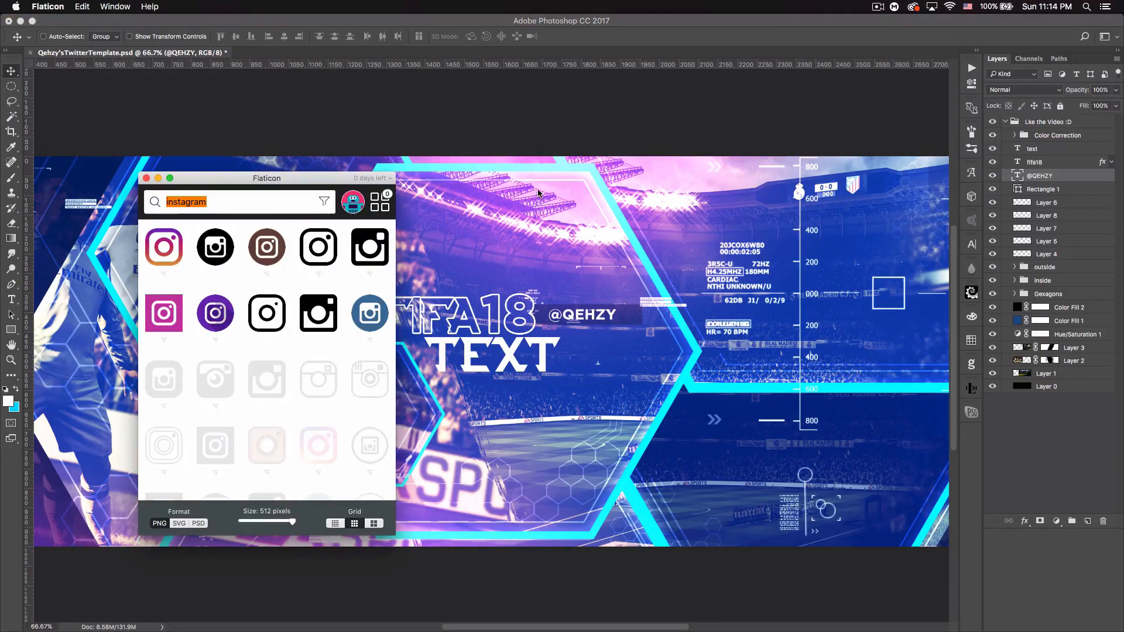
pyautogui.moveTo(347, 179); pyautogui.dragTo(551, 164)
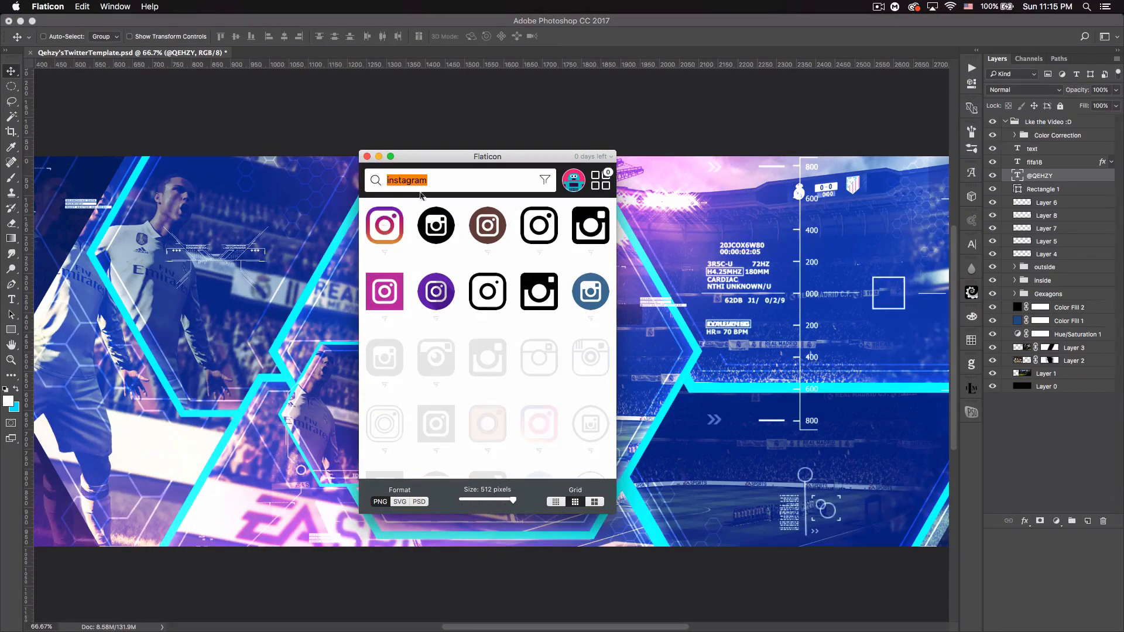
pyautogui.write('twitter')
pyautogui.press('Return')
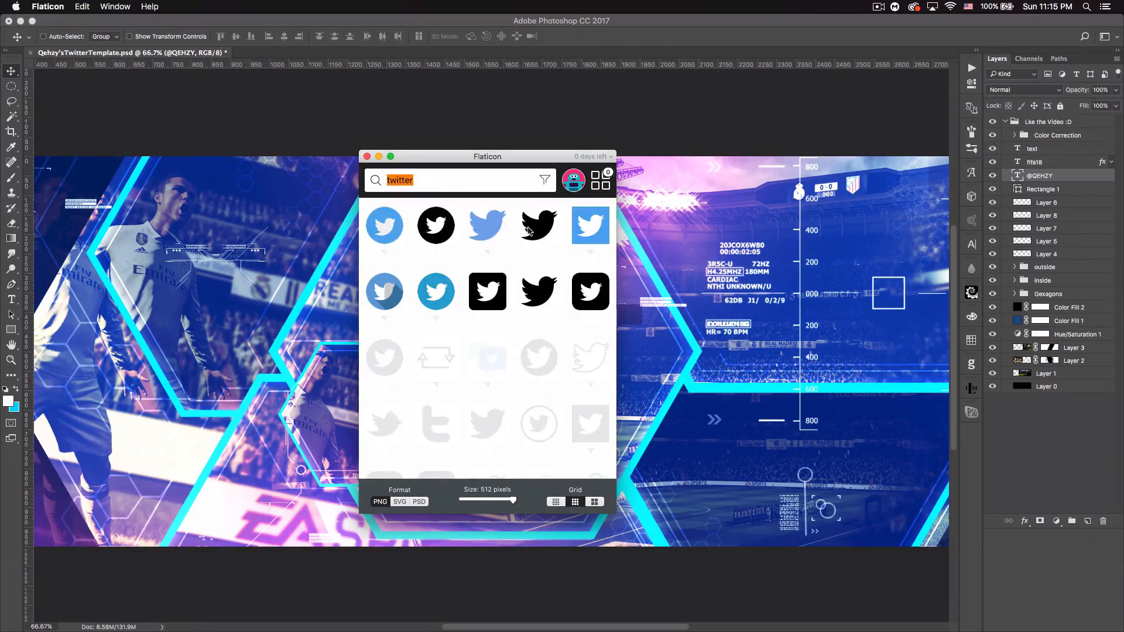
pyautogui.moveTo(529, 232); pyautogui.dragTo(742, 312)
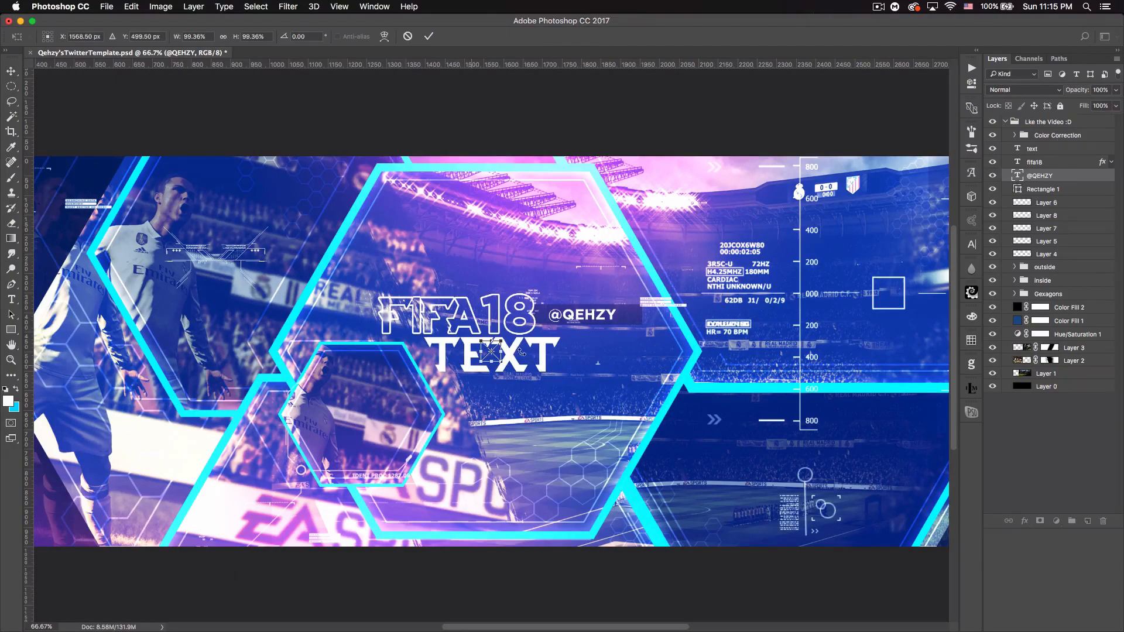
pyautogui.press('Return')
pyautogui.moveTo(558, 347); pyautogui.dragTo(638, 315)
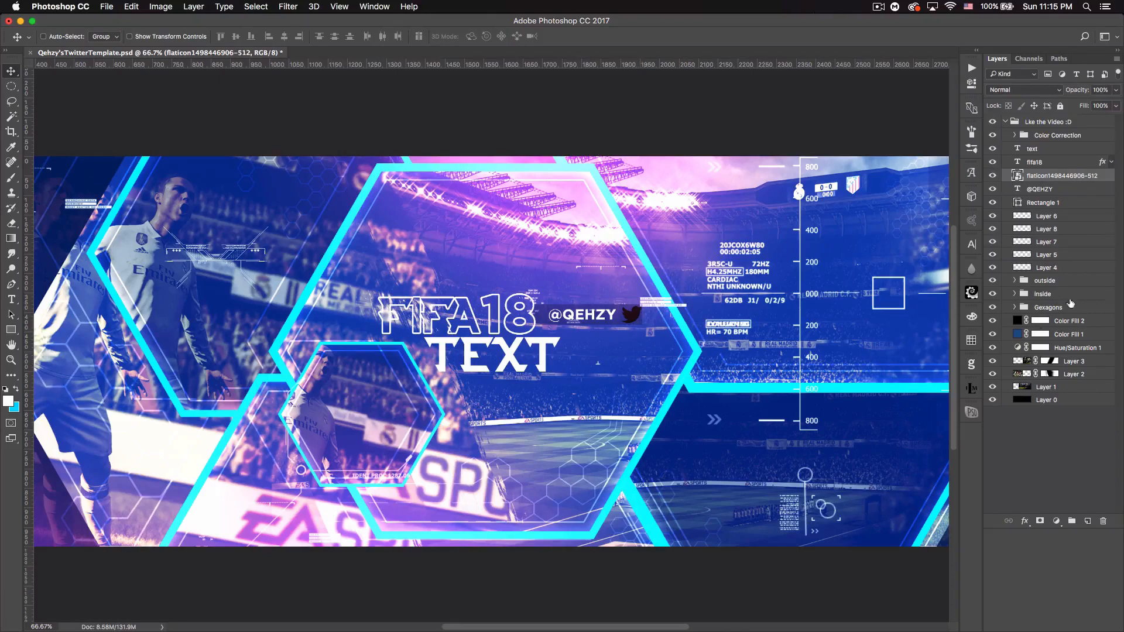
# - Give the Twitter bird icon a Color Overlay in the cyan background colour and nudge it slightly into place
pyautogui.doubleClick(1111, 183)
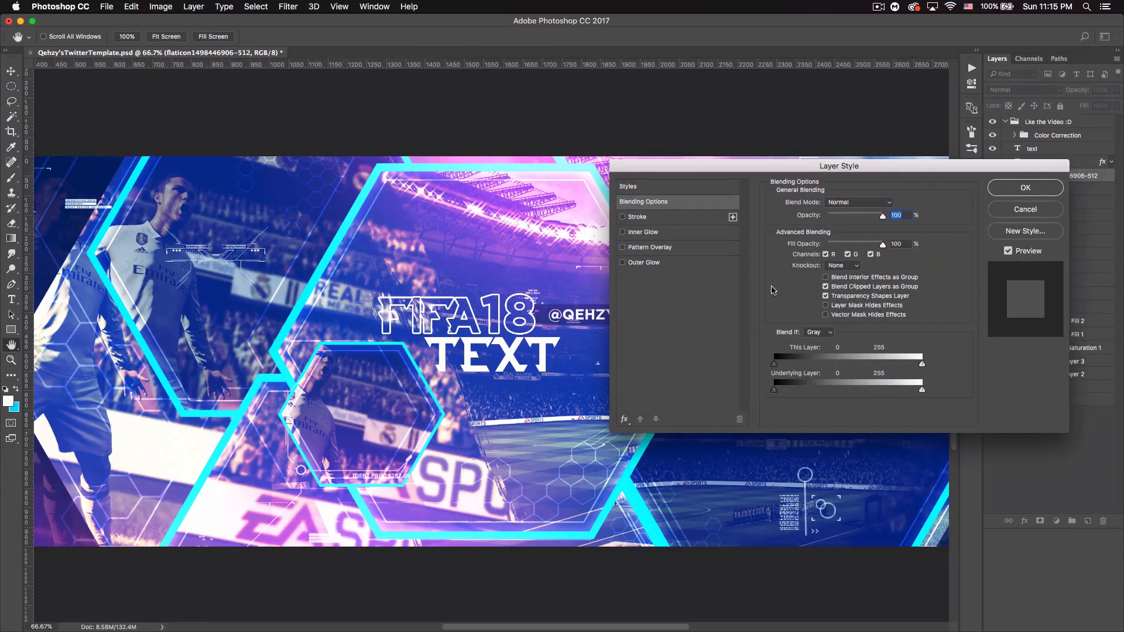
pyautogui.click(625, 419)
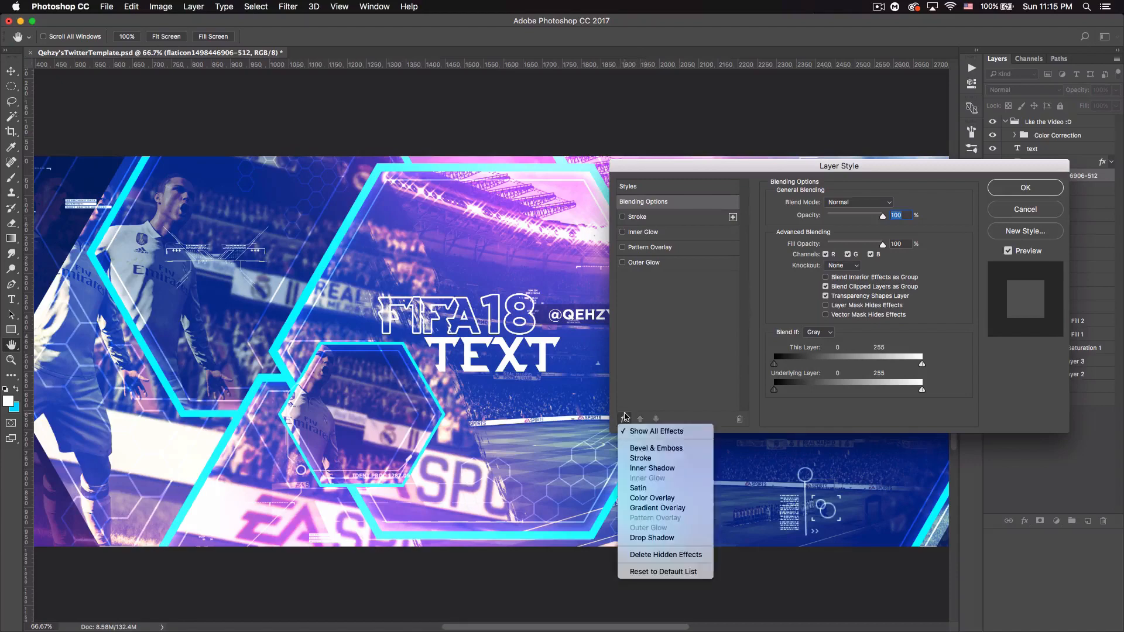
pyautogui.click(671, 498)
pyautogui.click(899, 202)
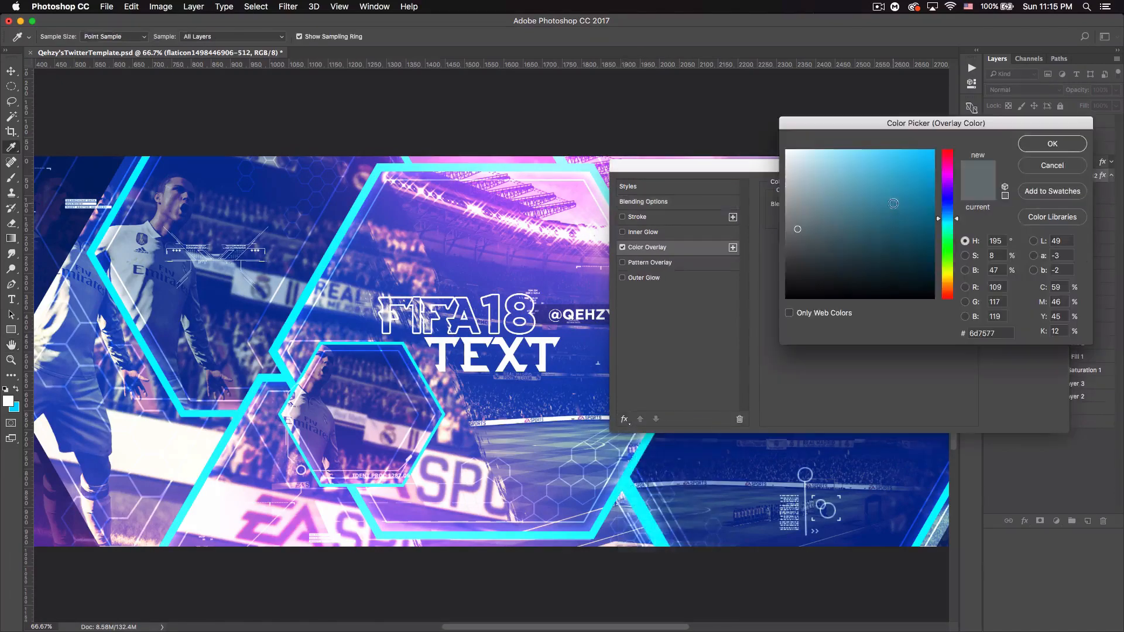
pyautogui.click(16, 409)
pyautogui.click(1058, 144)
pyautogui.click(1031, 186)
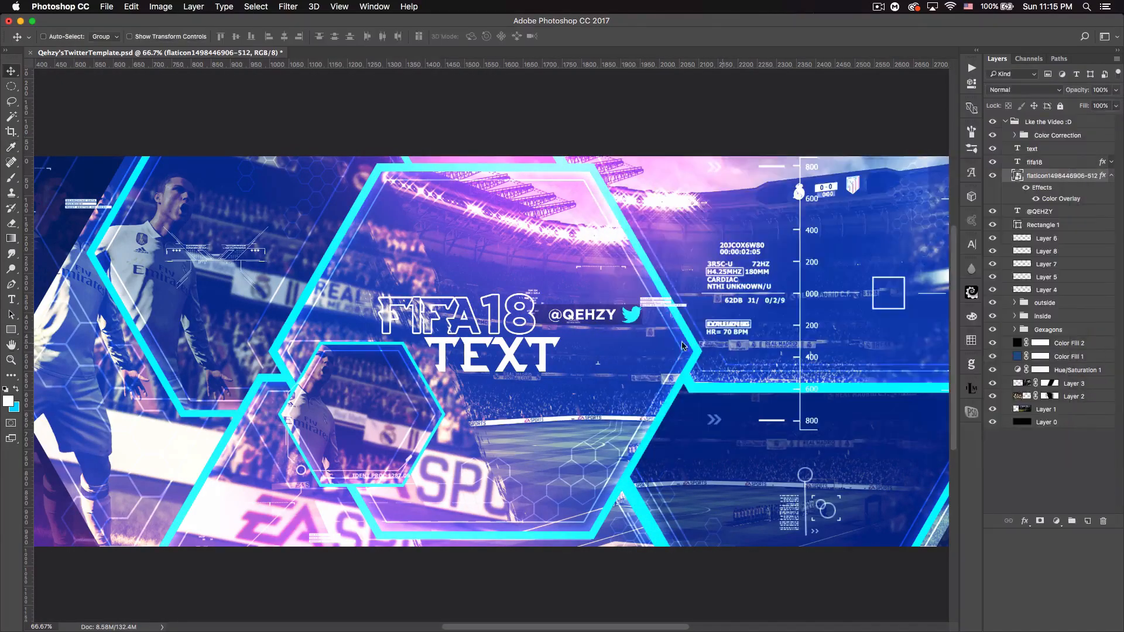
pyautogui.moveTo(636, 320); pyautogui.dragTo(634, 321)
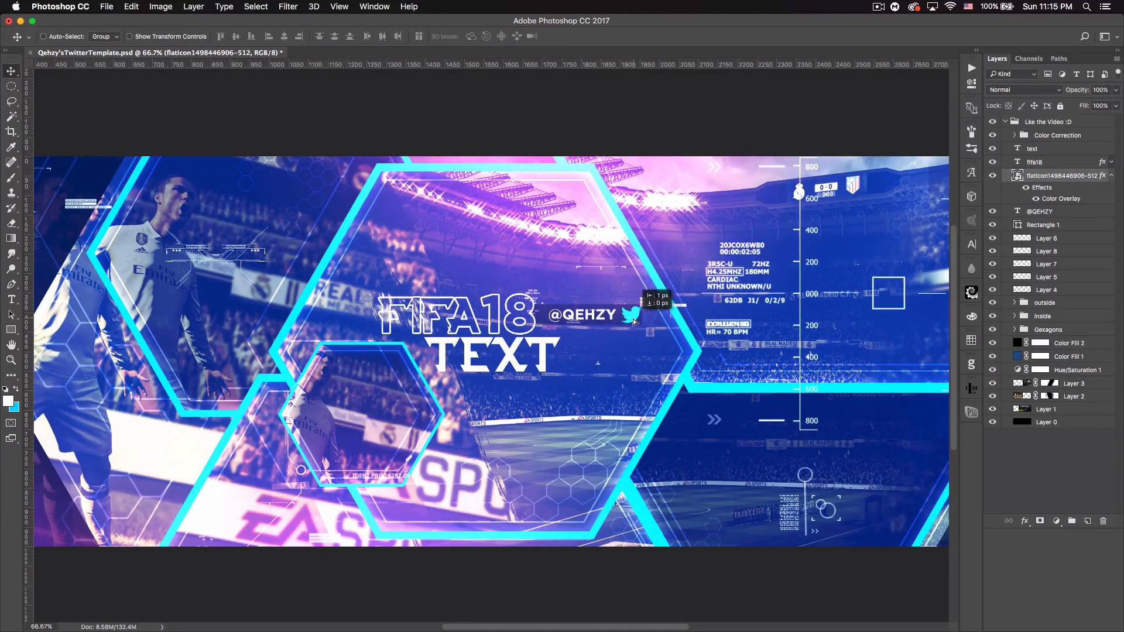
pyautogui.click(1111, 176)
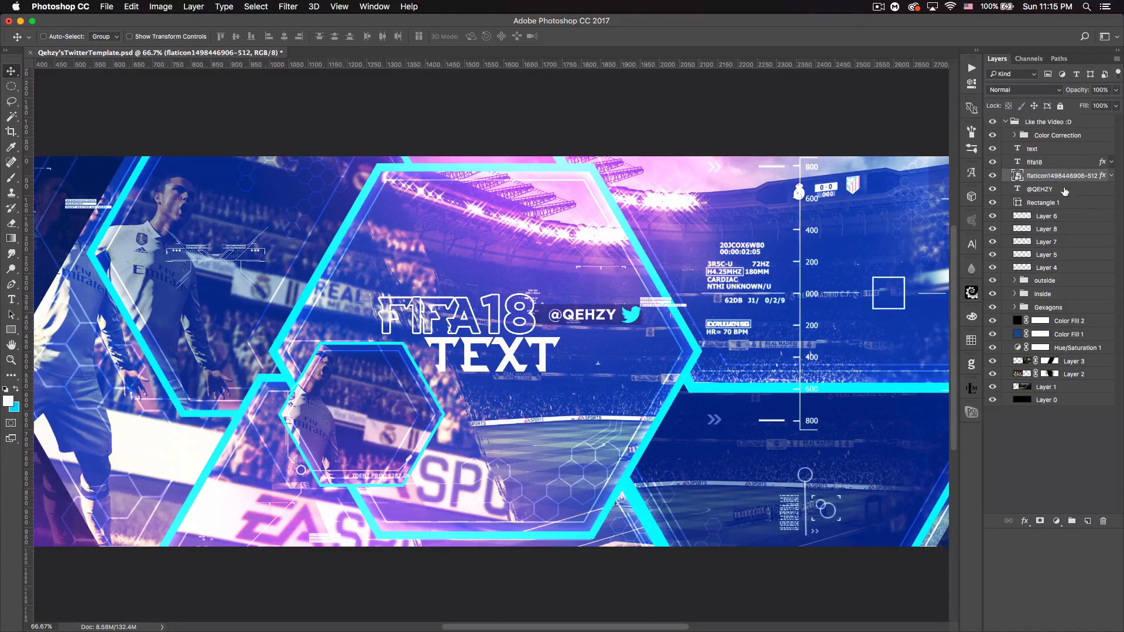
pyautogui.keyDown('shift'); pyautogui.click(1066, 203); pyautogui.keyUp('shift')
pyautogui.press('shift+super+g')
pyautogui.press('super+j')
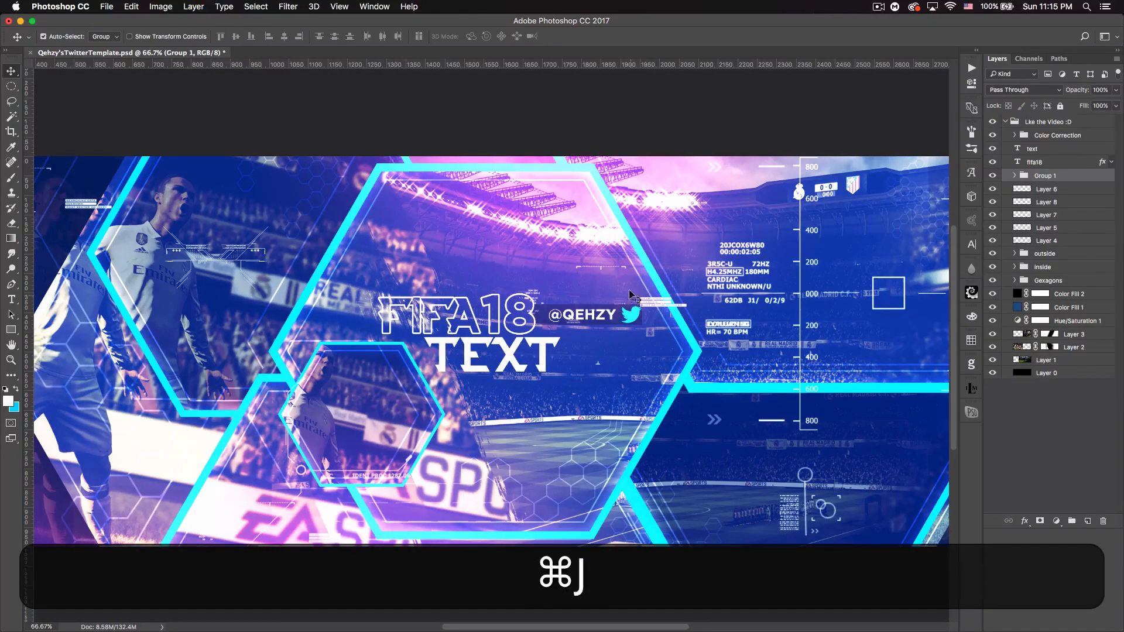
pyautogui.moveTo(607, 315); pyautogui.dragTo(609, 355)
pyautogui.press('super+minus')
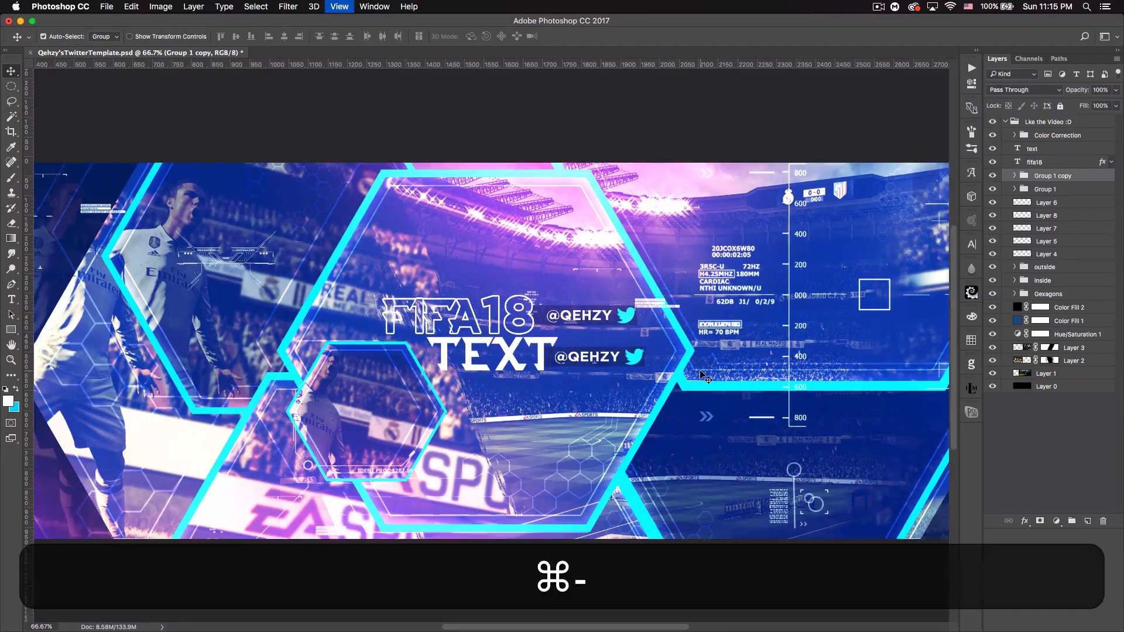
pyautogui.press('super+minus')
pyautogui.press('super+minus')
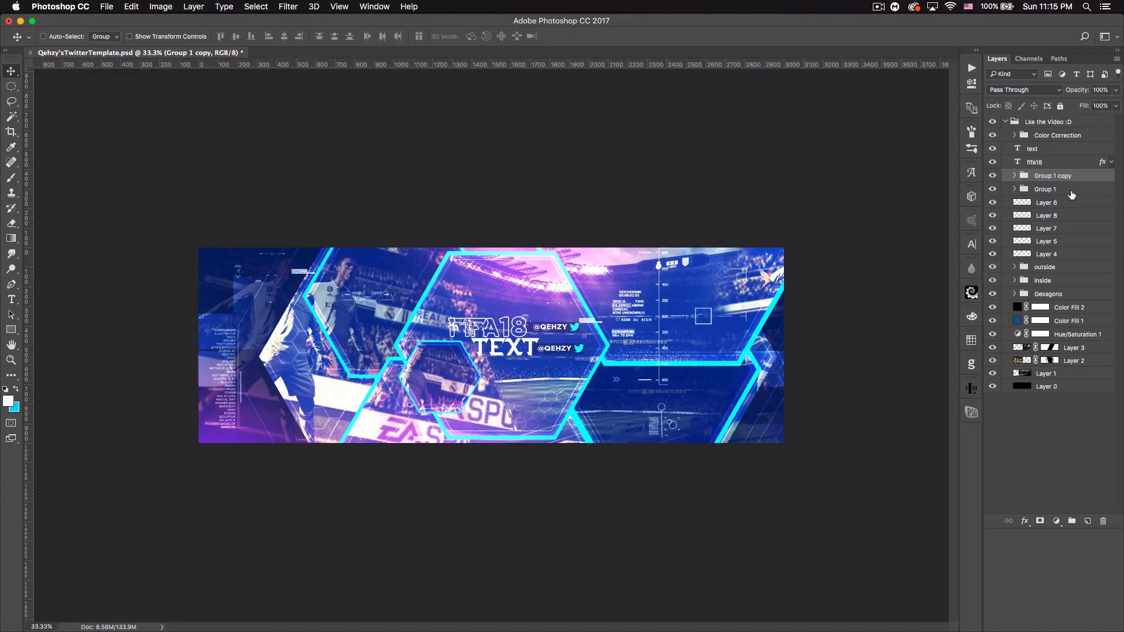
# - Duplicate the text layer and replace the copy's wording with "Q"
pyautogui.click(1057, 149)
pyautogui.press('super+j')
pyautogui.doubleClick(1018, 149)
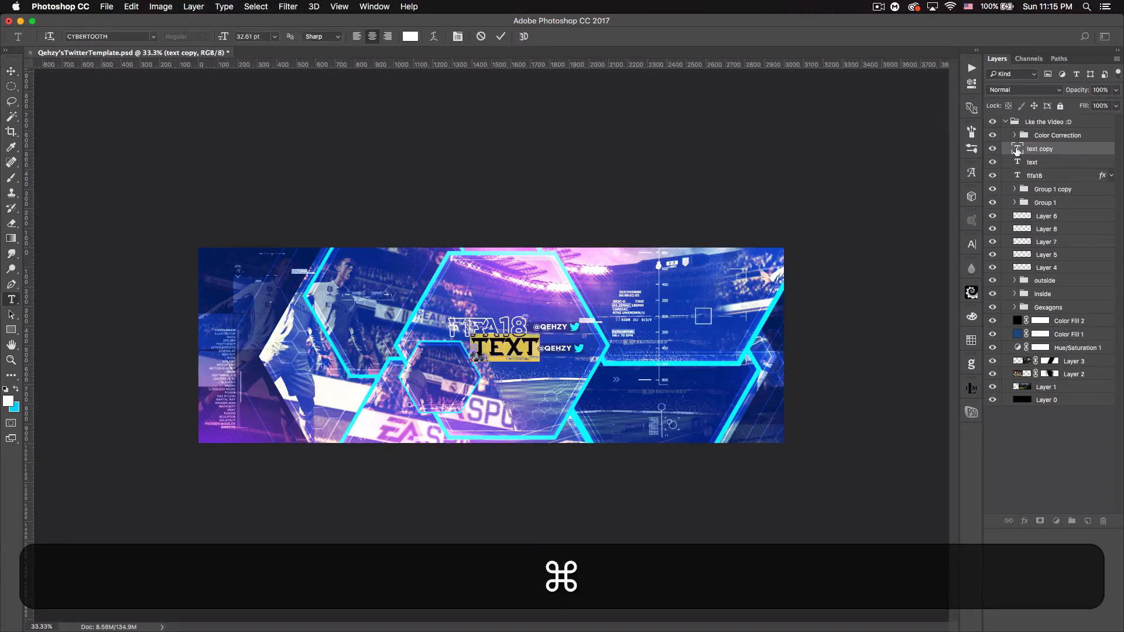
pyautogui.write('Q')
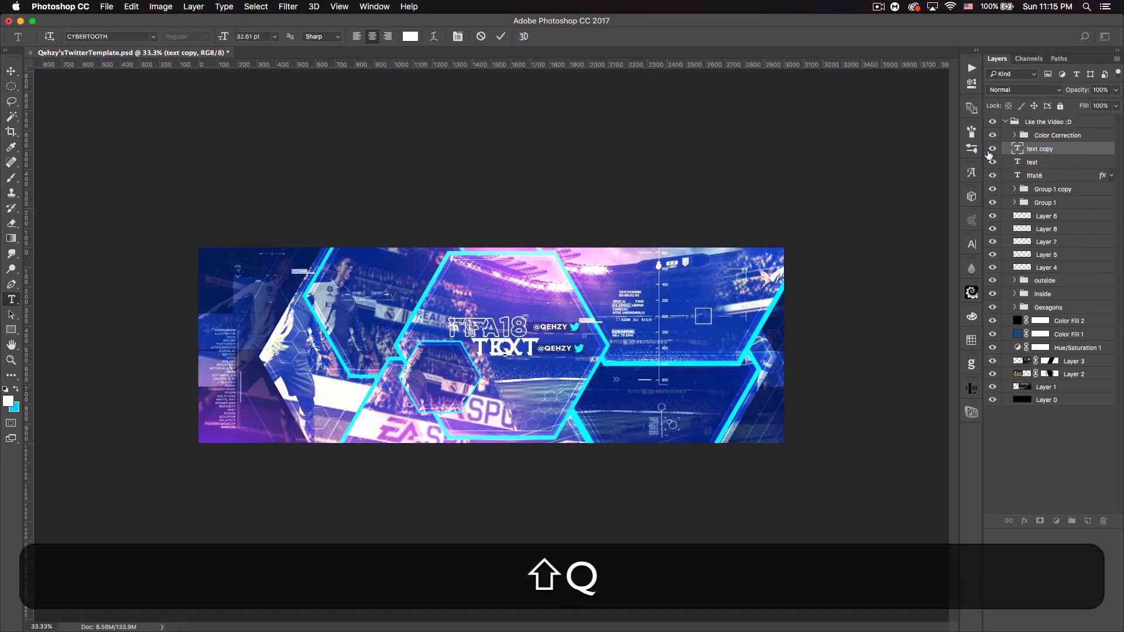
# - Move the letter Q into the small hexagon and enlarge it to fill most of the shape
pyautogui.click(12, 71)
pyautogui.moveTo(503, 341); pyautogui.dragTo(452, 370)
pyautogui.press('super+t')
pyautogui.press('alt+shift+super+t')
pyautogui.press('Return')
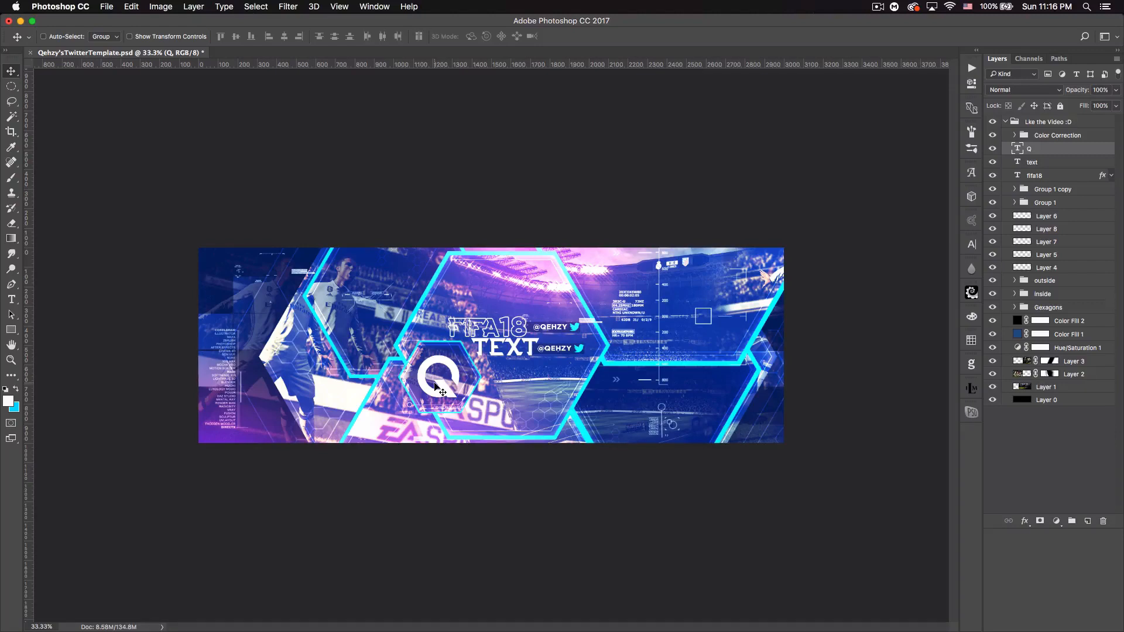
# - Set the Q layer's blend mode to Overlay, duplicate the layer and lower the copy's opacity to about 51%
pyautogui.click(1039, 91)
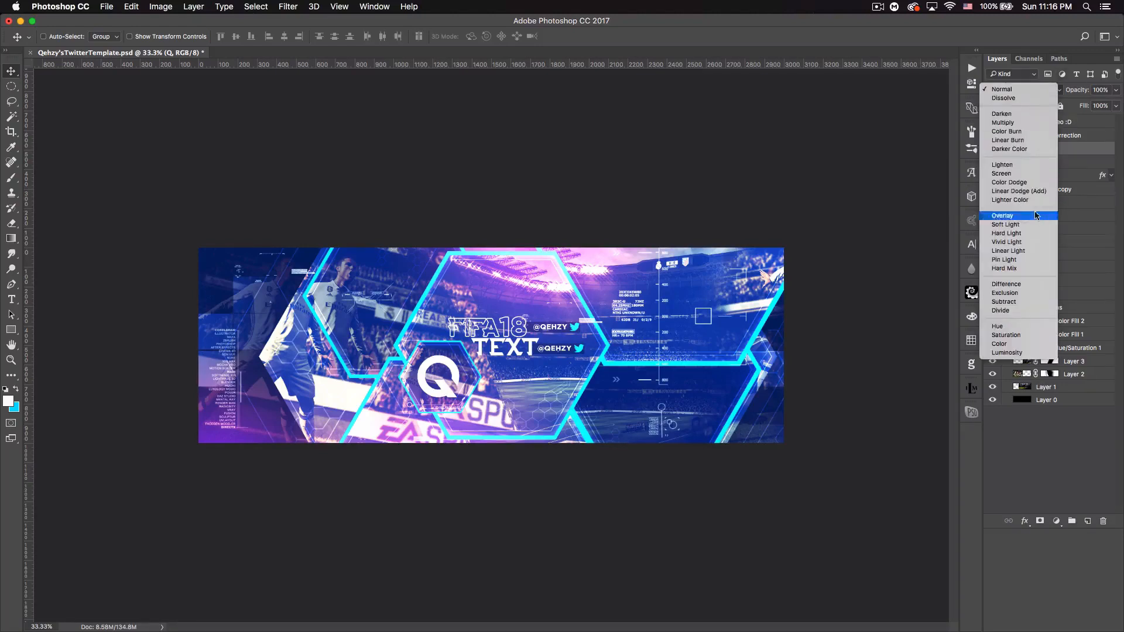
pyautogui.click(1018, 215)
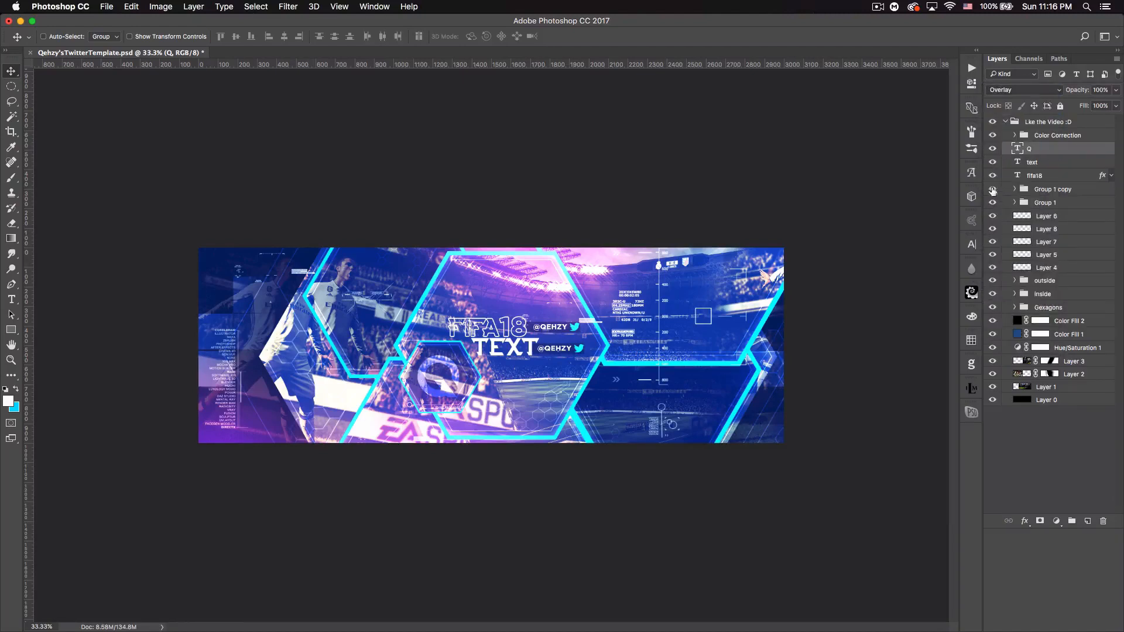
pyautogui.hotkey('ctrl', 'j')
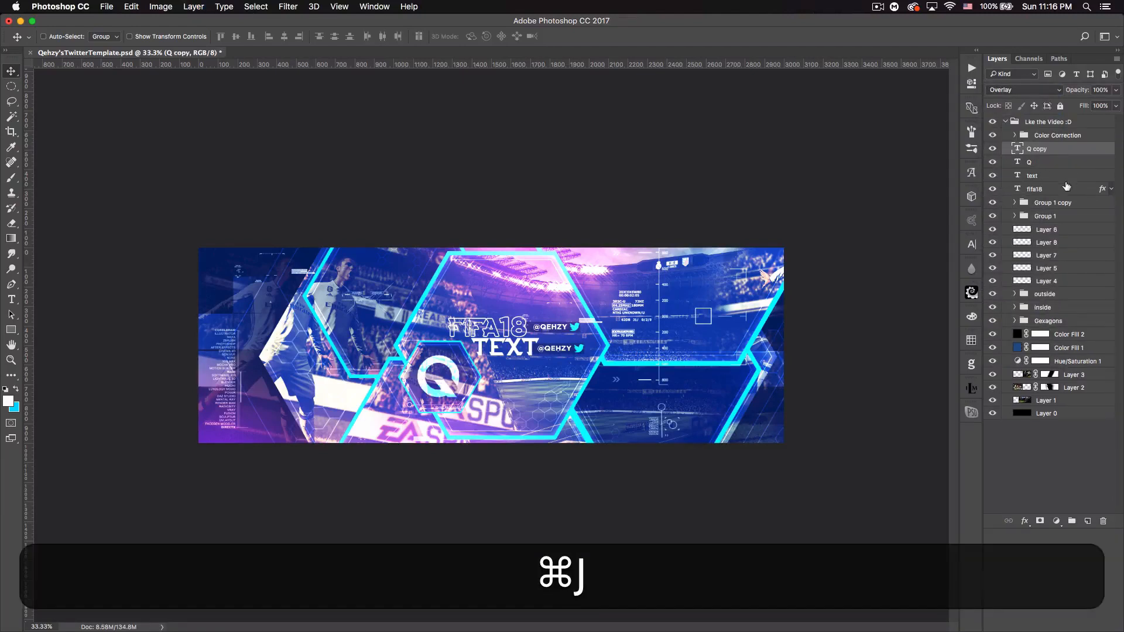
pyautogui.moveTo(1079, 91); pyautogui.dragTo(1055, 91)
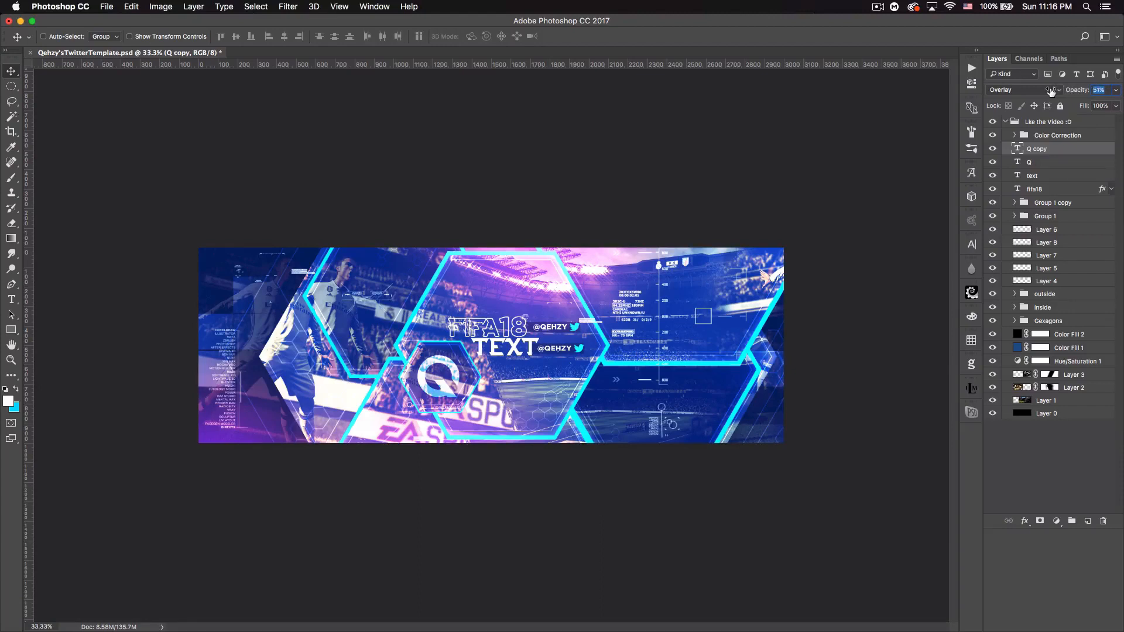
pyautogui.moveTo(1050, 91); pyautogui.dragTo(1050, 91)
# - Add a new layer above the Q copy and choose the 11 px plus-shaped brush for it
pyautogui.click(1088, 521)
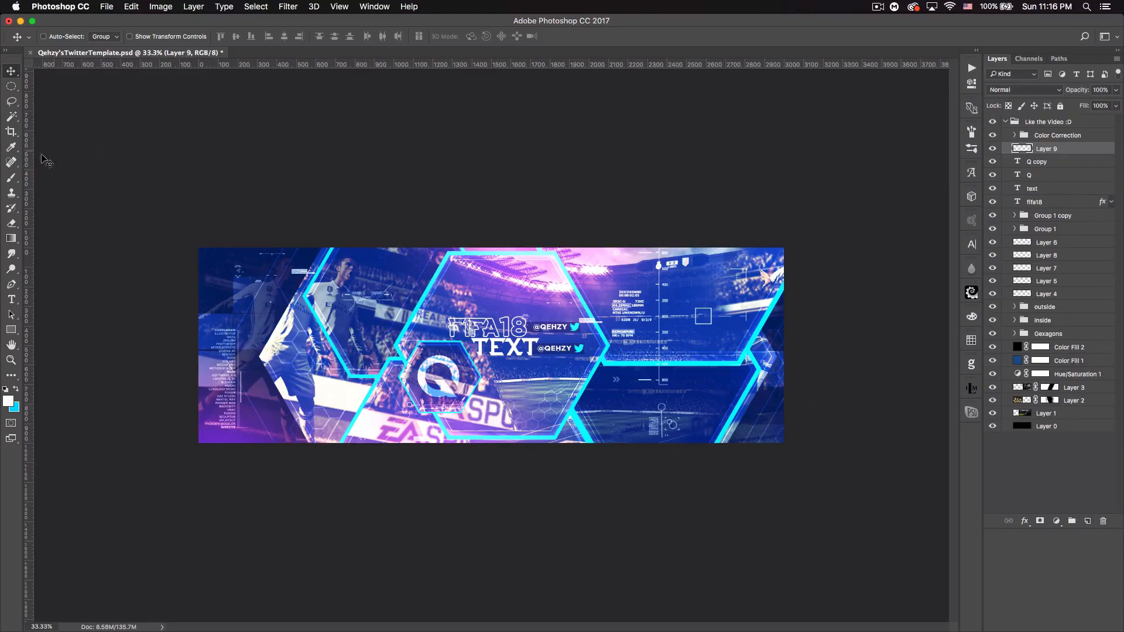
pyautogui.click(15, 180)
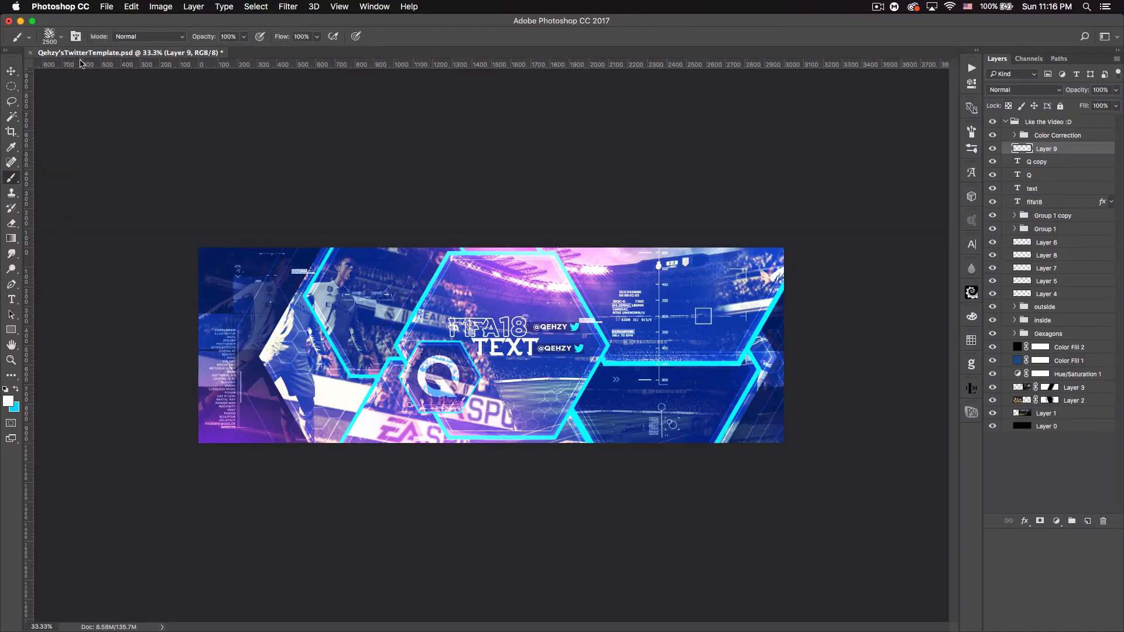
pyautogui.click(61, 37)
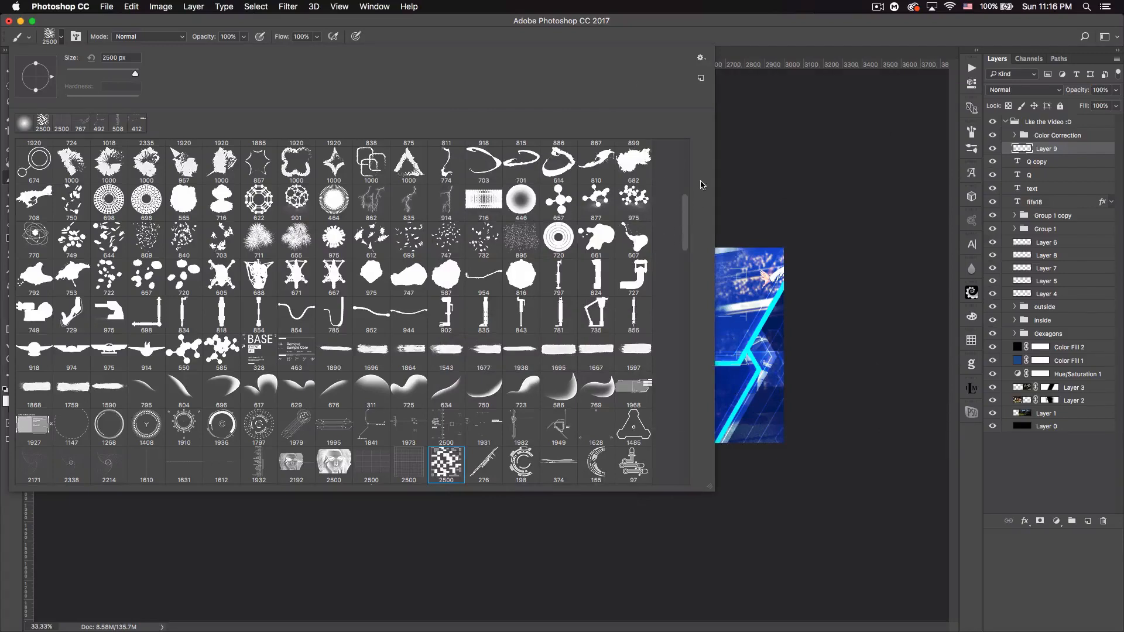
pyautogui.moveTo(686, 226)
pyautogui.mouseDown()
pyautogui.moveTo(682, 346)
pyautogui.moveTo(668, 375)
pyautogui.mouseUp()
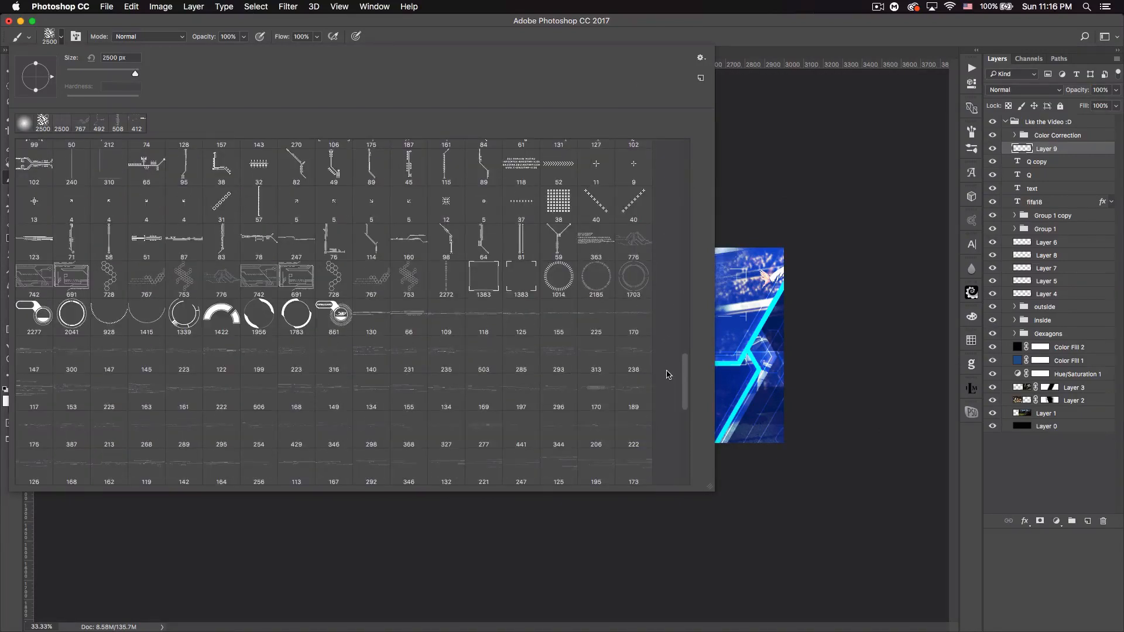
pyautogui.click(599, 164)
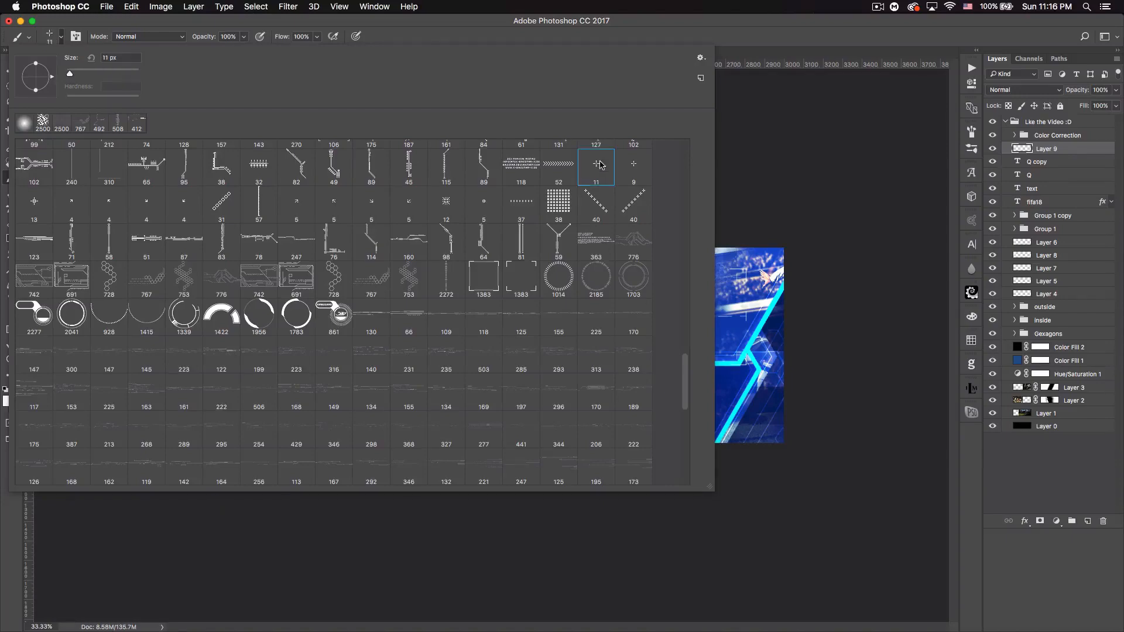
# - Stamp cyan plus marks on Layer 9, spread across the header, with the plus-shaped brush enlarged to 40 px
pyautogui.moveTo(689, 381); pyautogui.dragTo(684, 459)
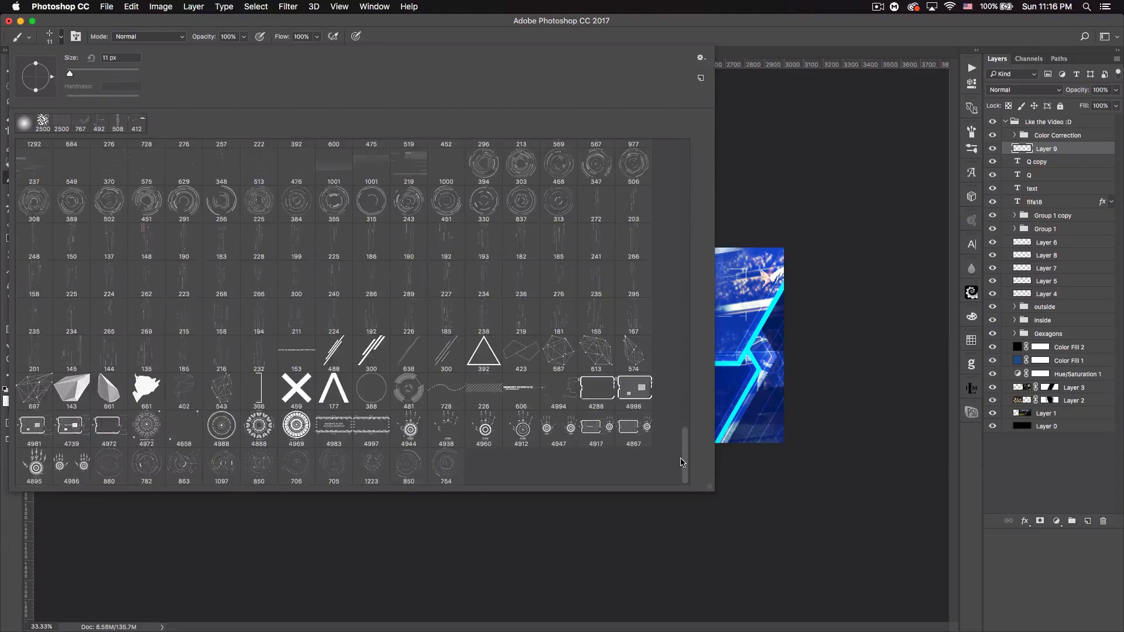
pyautogui.scroll(15, 688, 344)
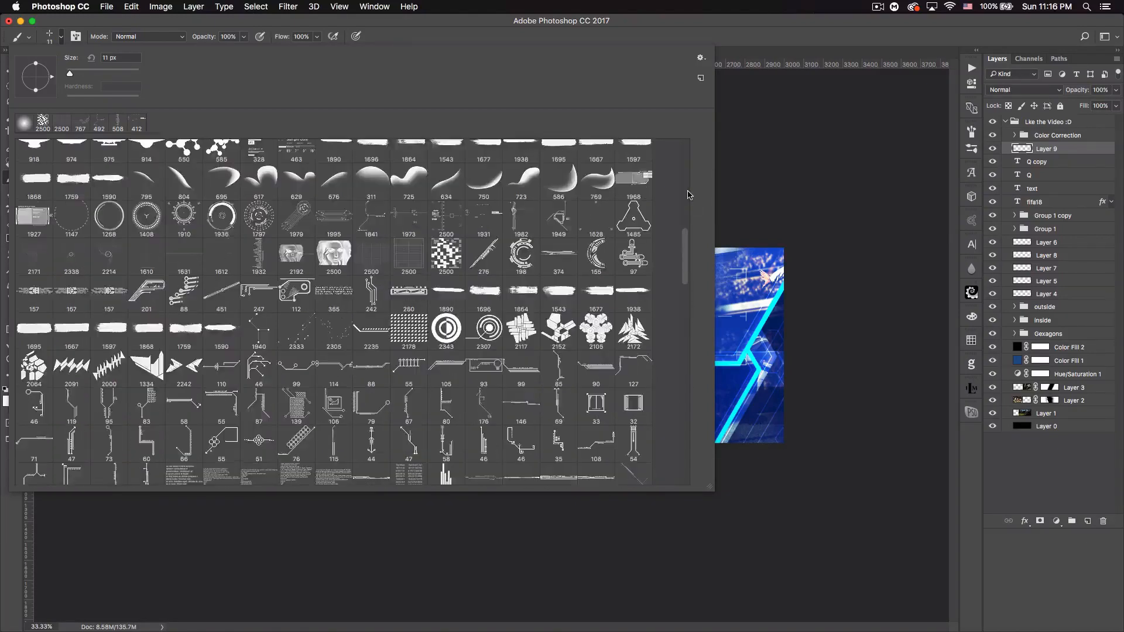
pyautogui.scroll(-15, 689, 195)
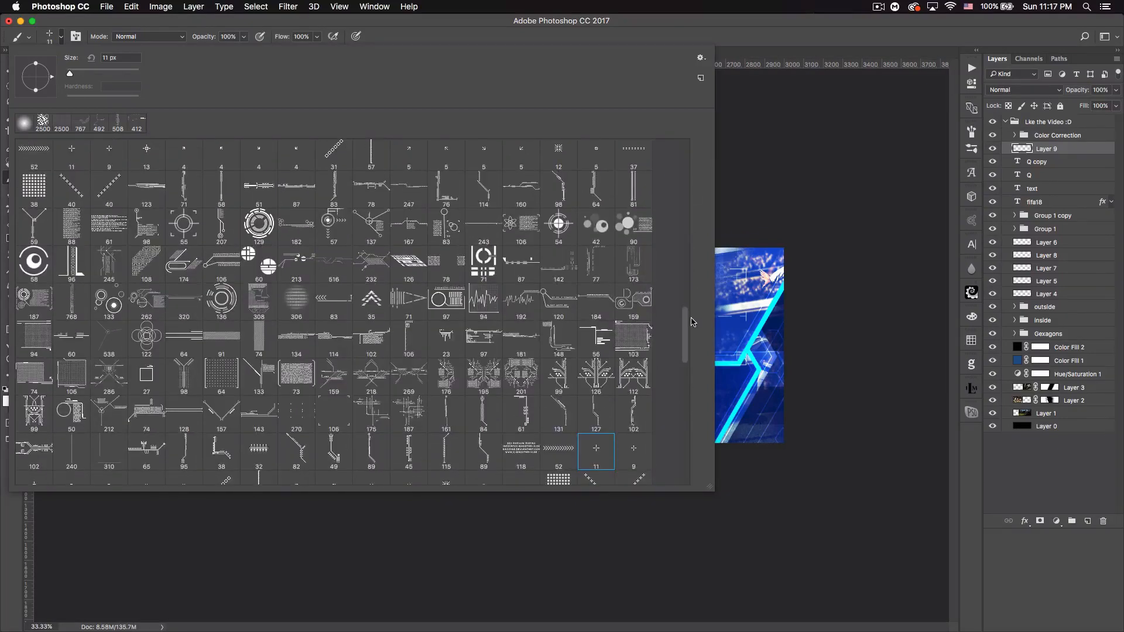
pyautogui.scroll(2, 692, 321)
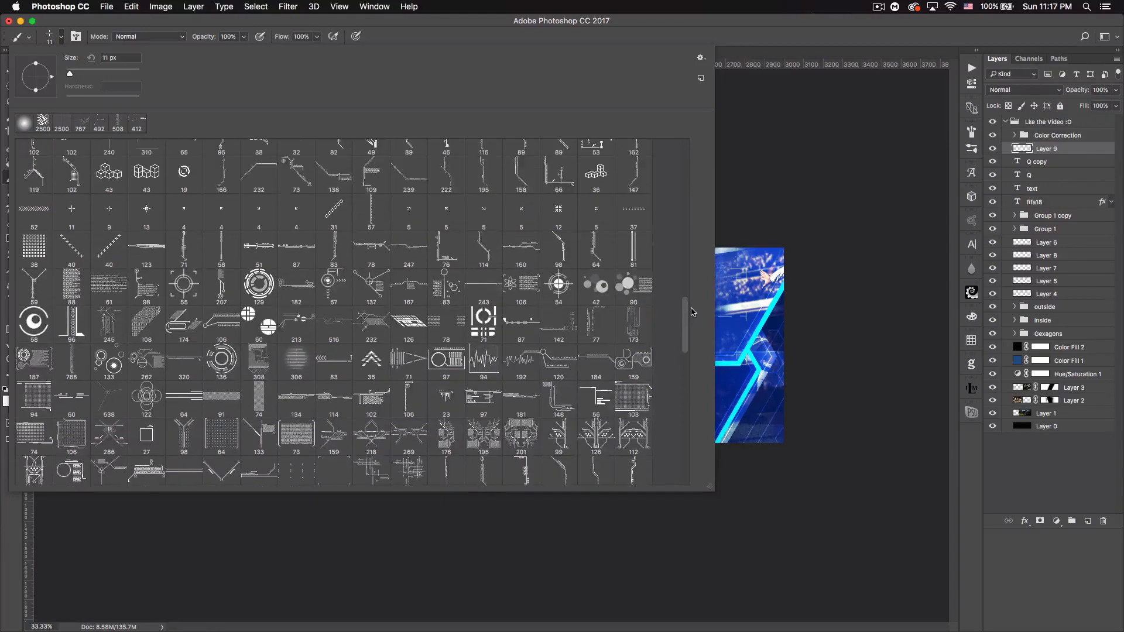
pyautogui.click(761, 40)
pyautogui.click(16, 389)
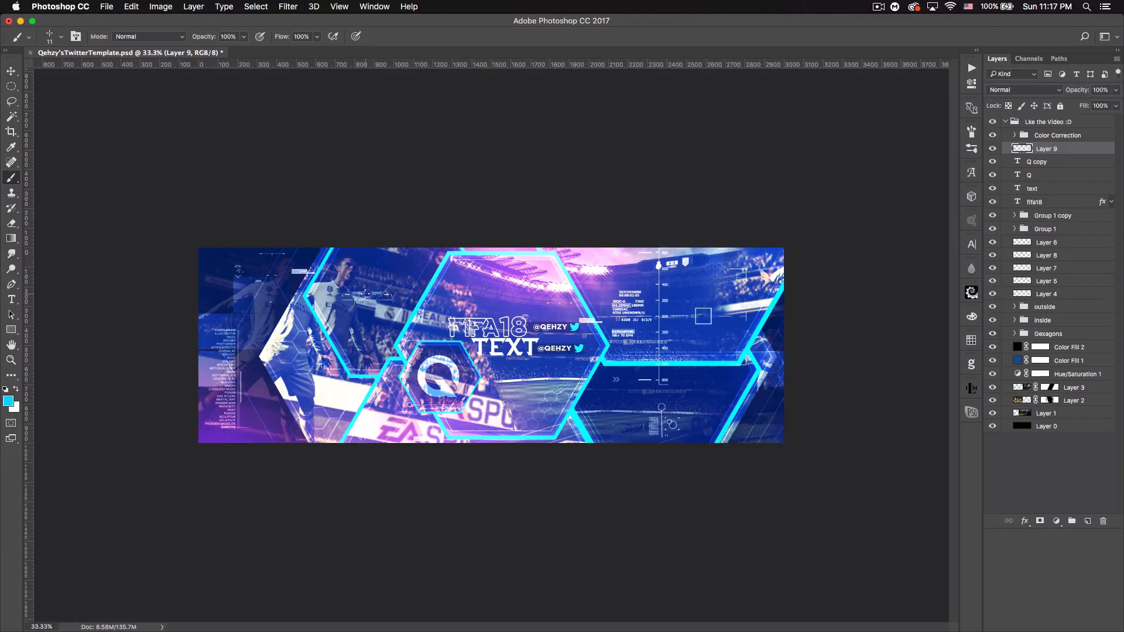
pyautogui.press(']')
pyautogui.click(512, 291)
pyautogui.click(715, 337)
# - Add a new layer and stamp small white crosses around the header with the 13 px cross-shaped brush
pyautogui.click(1089, 515)
pyautogui.click(1082, 137)
pyautogui.click(1082, 149)
pyautogui.click(1088, 521)
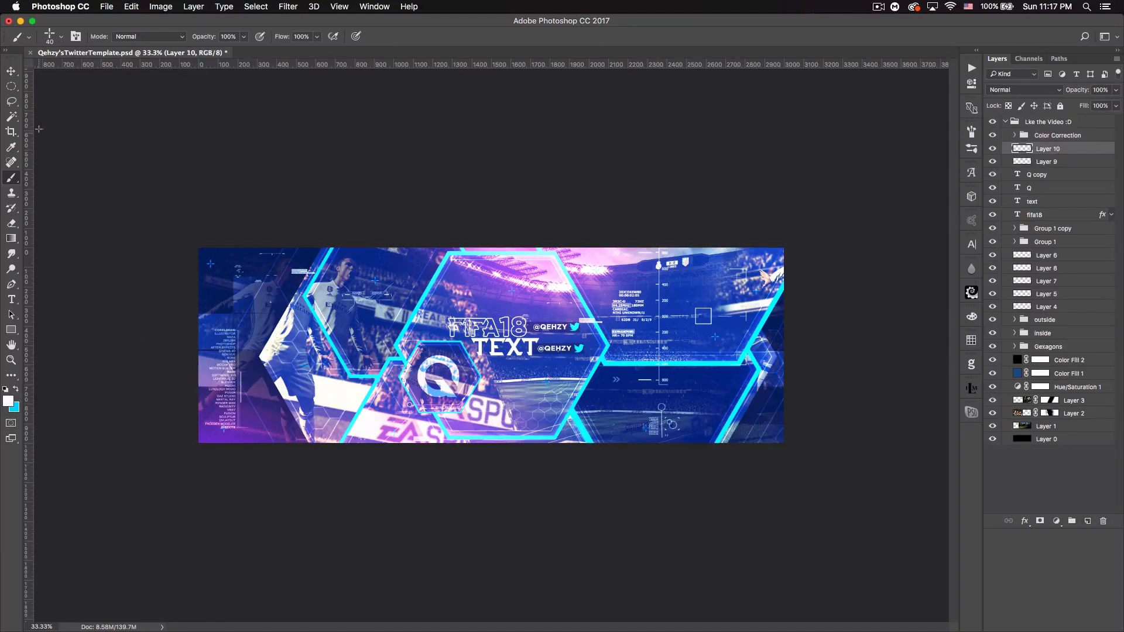
pyautogui.click(62, 36)
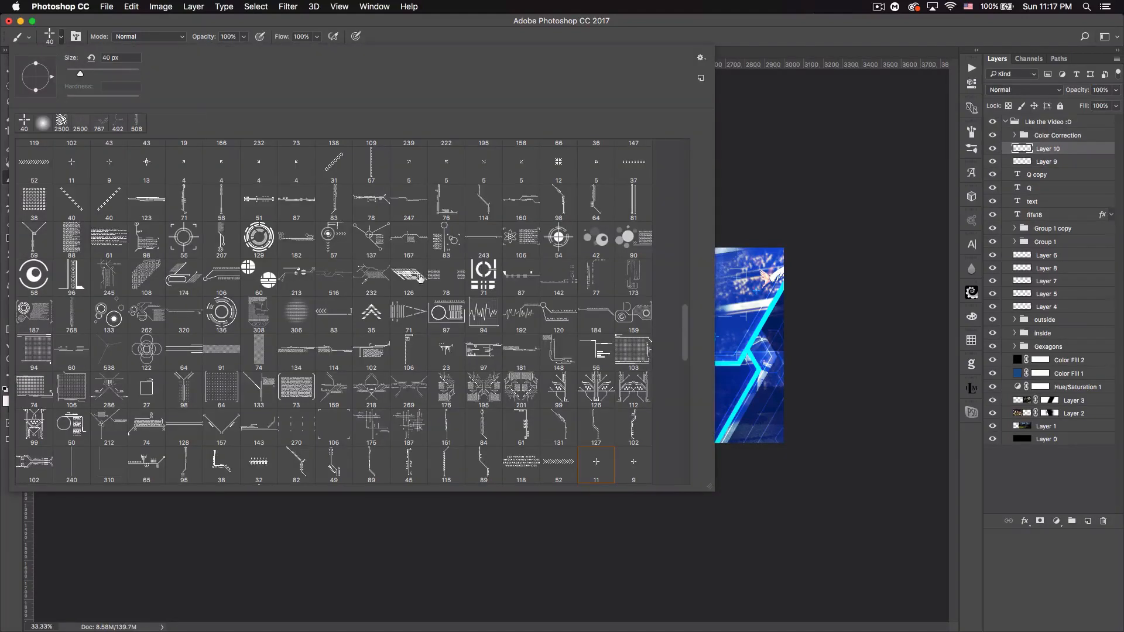
pyautogui.scroll(-2, 610, 377)
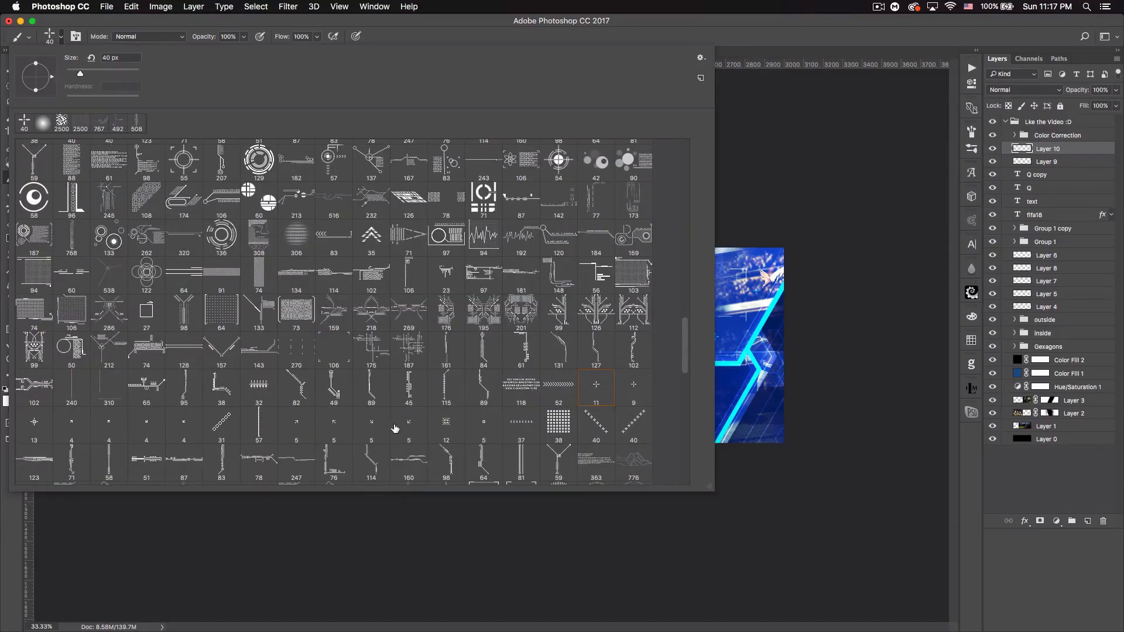
pyautogui.click(34, 425)
pyautogui.click(139, 22)
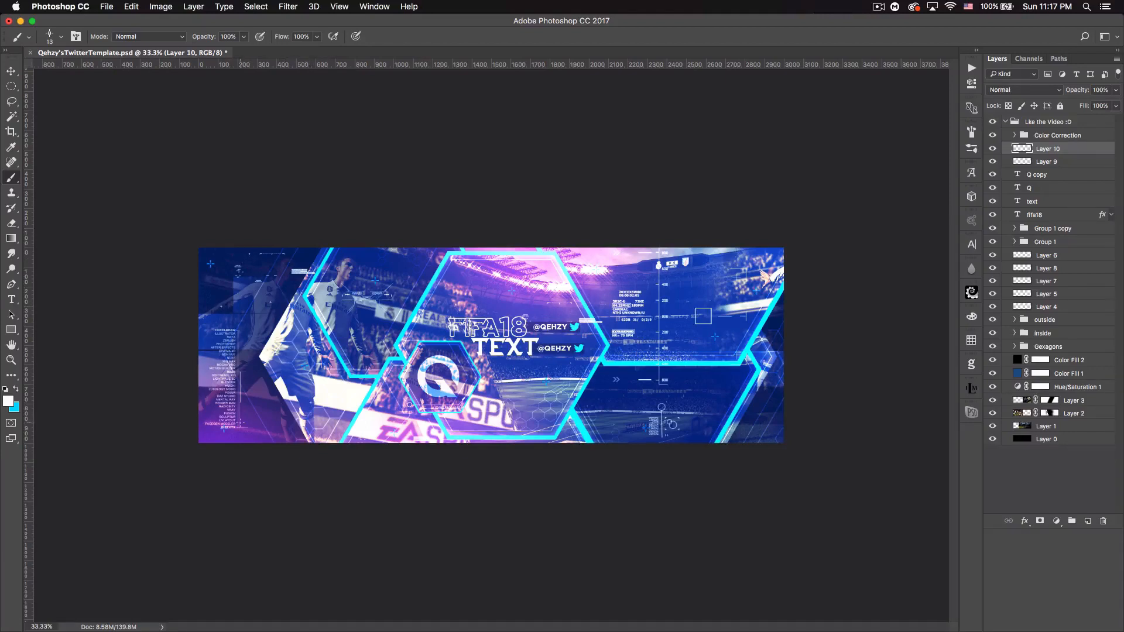
pyautogui.click(421, 438)
pyautogui.click(640, 275)
# - Apply a Gaussian Blur with a 1.0 pixel radius to the small white crosses on Layer 10
pyautogui.click(287, 6)
pyautogui.moveTo(345, 148)
pyautogui.click(463, 190)
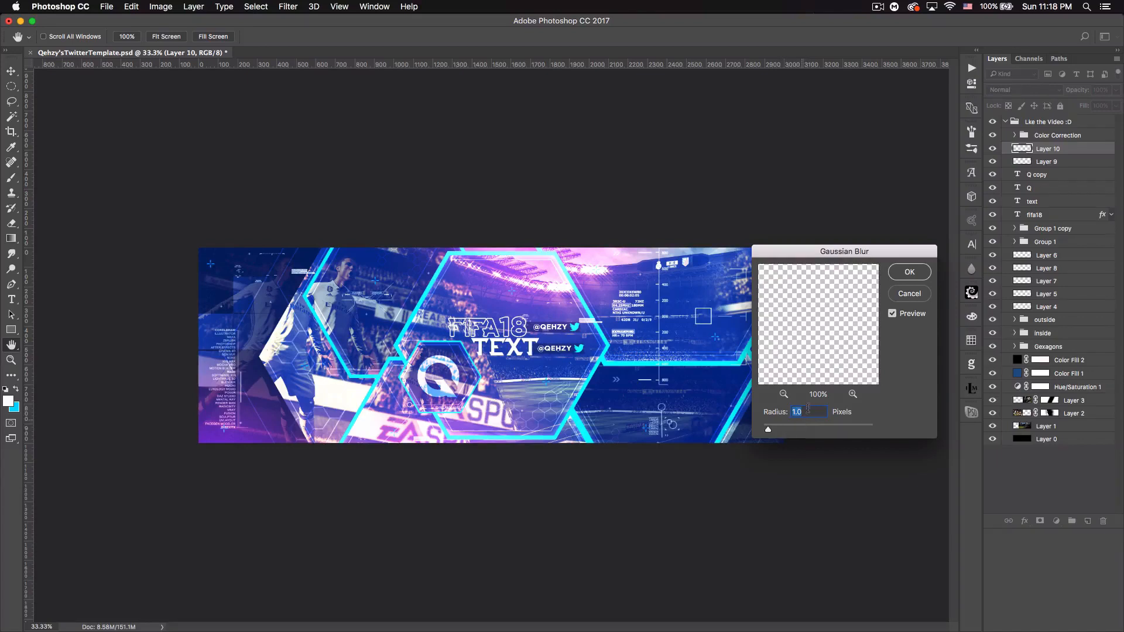
pyautogui.click(913, 276)
pyautogui.press('b')
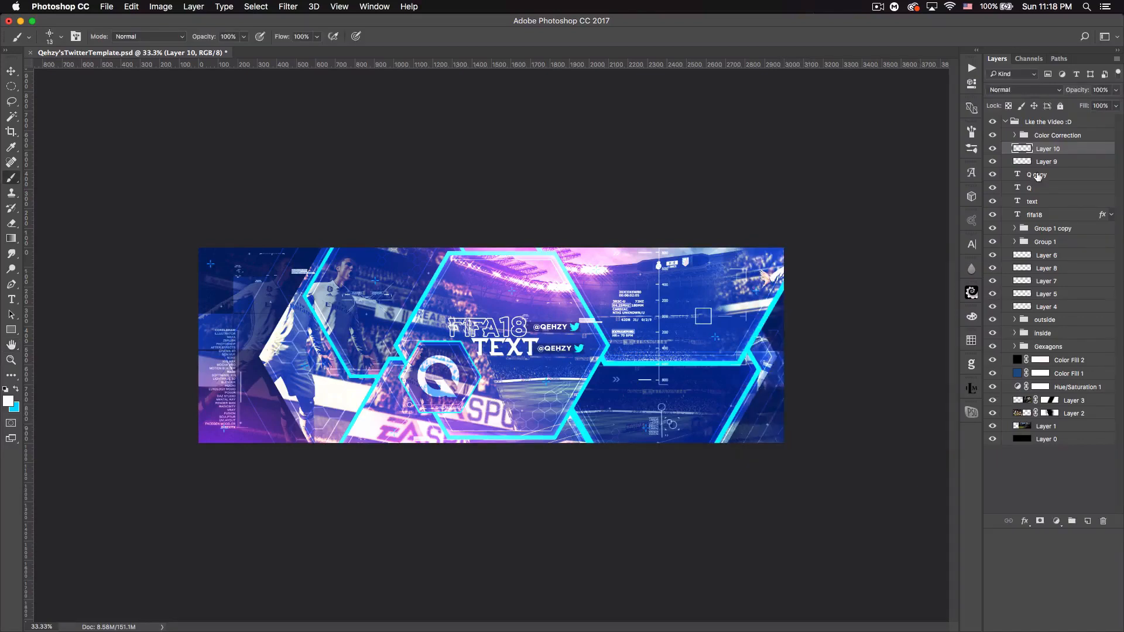
# - Set Layer 10's blend mode to Overlay and duplicate the layer
pyautogui.click(1029, 86)
pyautogui.click(1020, 216)
pyautogui.press('super+j')
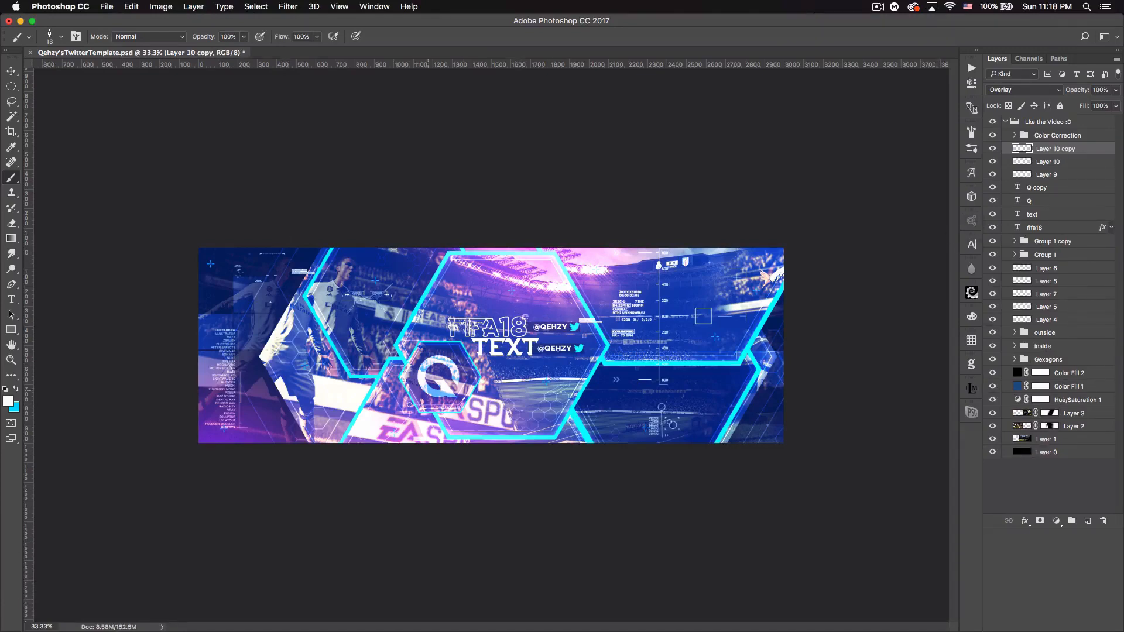
pyautogui.click(11, 70)
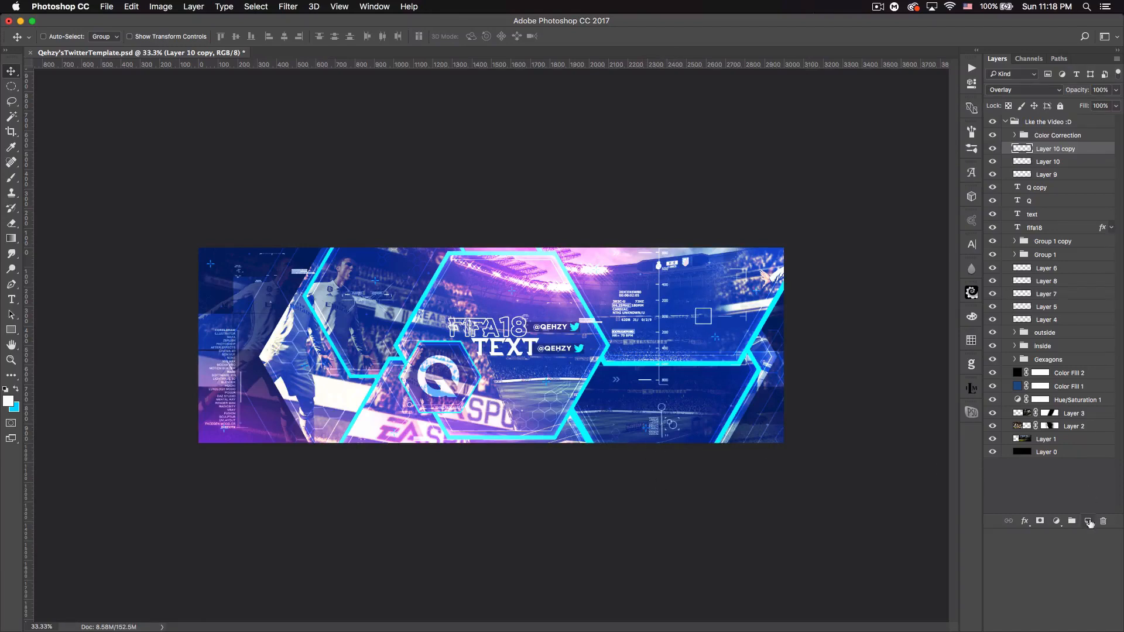
# - Add a new layer above the Layer 10 copy and choose the 185 px soft round brush for it
pyautogui.click(1088, 522)
pyautogui.click(11, 177)
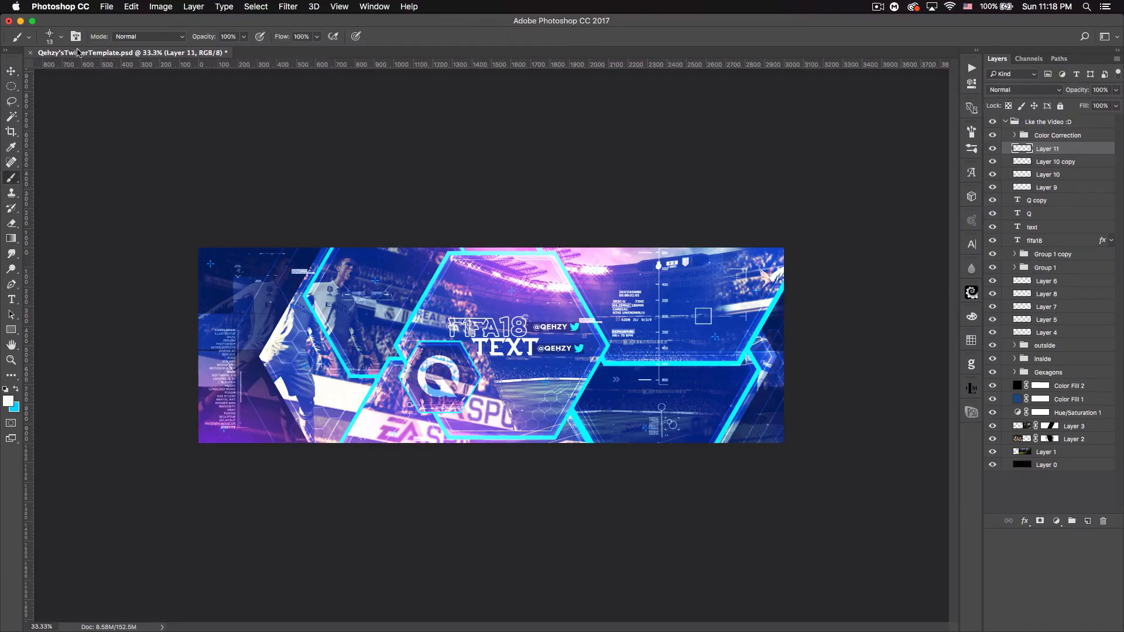
pyautogui.click(58, 39)
pyautogui.moveTo(682, 353); pyautogui.dragTo(679, 252)
pyautogui.scroll(10, 672, 133)
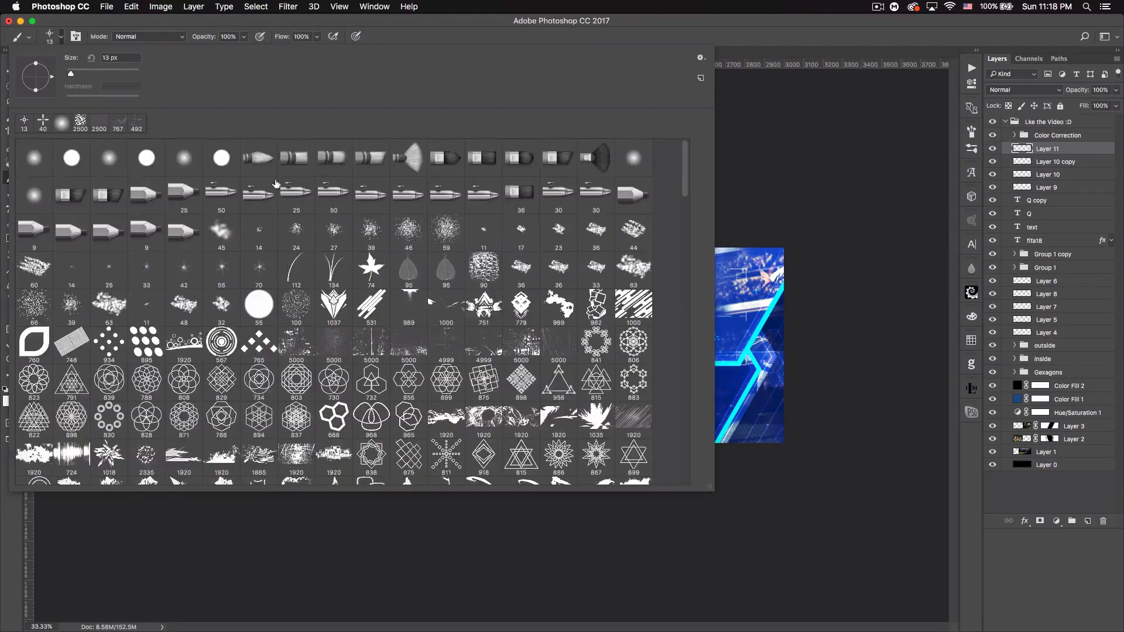
pyautogui.click(117, 169)
pyautogui.press('Return')
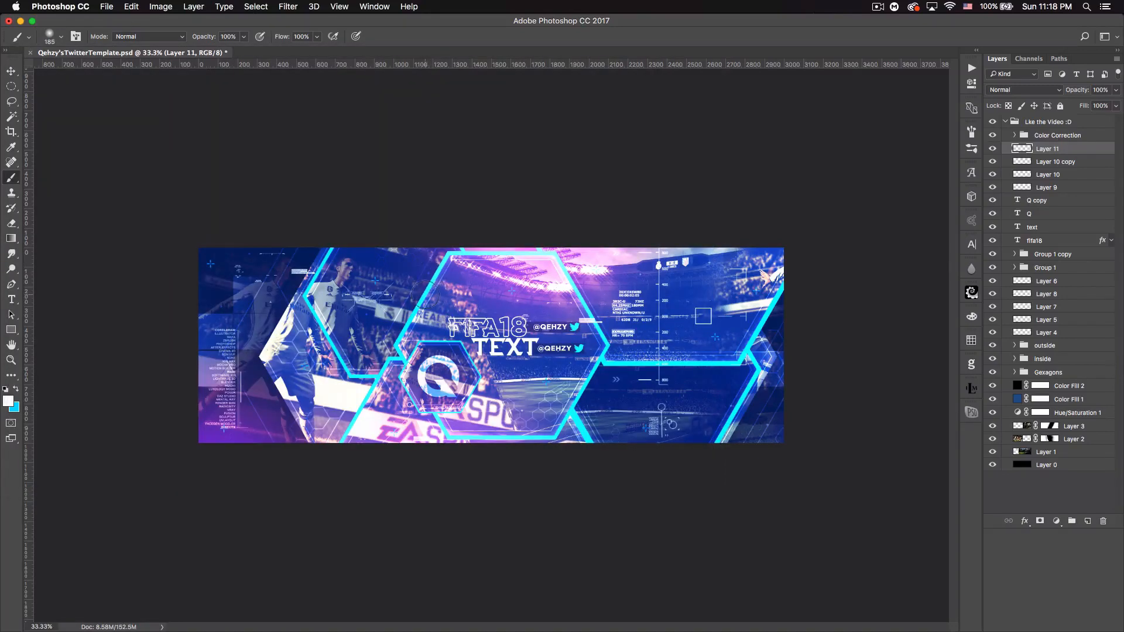
# - Paint soft cyan strokes along the outlines of the large hexagons on Layer 11
pyautogui.click(18, 390)
pyautogui.click(319, 263)
pyautogui.moveTo(319, 263)
pyautogui.mouseDown()
pyautogui.moveTo(304, 297)
pyautogui.moveTo(348, 375)
pyautogui.moveTo(400, 359)
pyautogui.moveTo(347, 428)
pyautogui.moveTo(416, 385)
pyautogui.moveTo(440, 422)
pyautogui.moveTo(518, 438)
pyautogui.moveTo(584, 389)
pyautogui.moveTo(573, 295)
pyautogui.moveTo(545, 255)
pyautogui.moveTo(466, 247)
pyautogui.moveTo(395, 350)
pyautogui.mouseUp()
pyautogui.moveTo(614, 364)
pyautogui.mouseDown()
pyautogui.moveTo(749, 361)
pyautogui.moveTo(765, 308)
pyautogui.moveTo(753, 356)
pyautogui.moveTo(604, 456)
pyautogui.mouseUp()
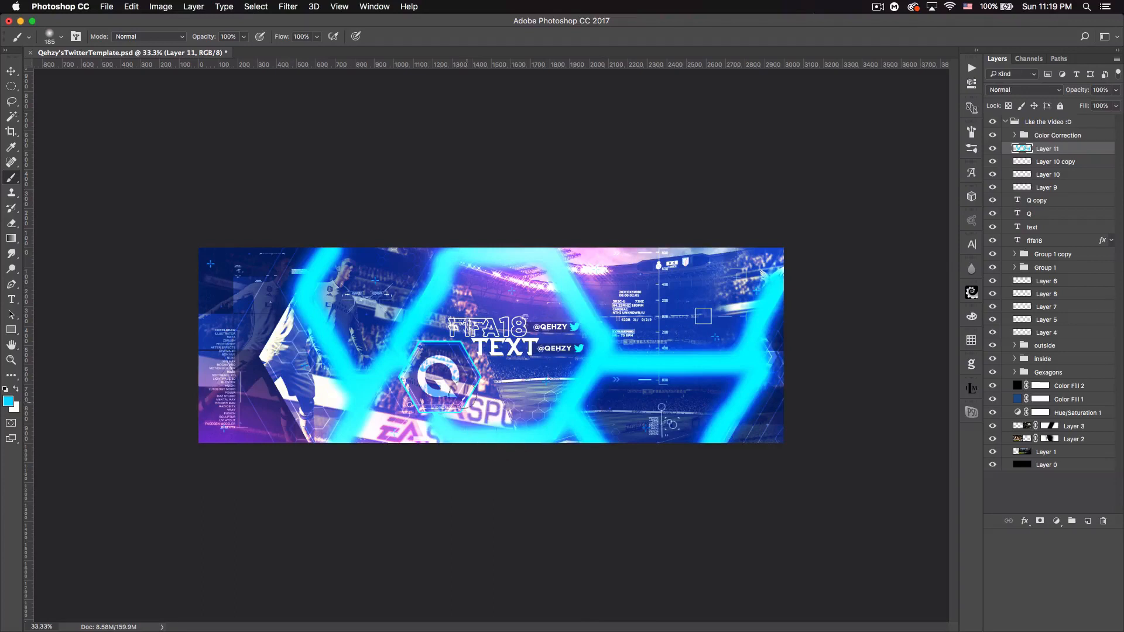
# - Reduce the brush to 80 px and paint a soft cyan stroke around the small hexagon with the Q logo
pyautogui.press('[')
pyautogui.press('[')
pyautogui.press('[')
pyautogui.press('[')
pyautogui.moveTo(463, 347)
pyautogui.mouseDown()
pyautogui.moveTo(481, 380)
pyautogui.moveTo(459, 410)
pyautogui.moveTo(424, 415)
pyautogui.moveTo(401, 379)
pyautogui.moveTo(427, 340)
pyautogui.mouseUp()
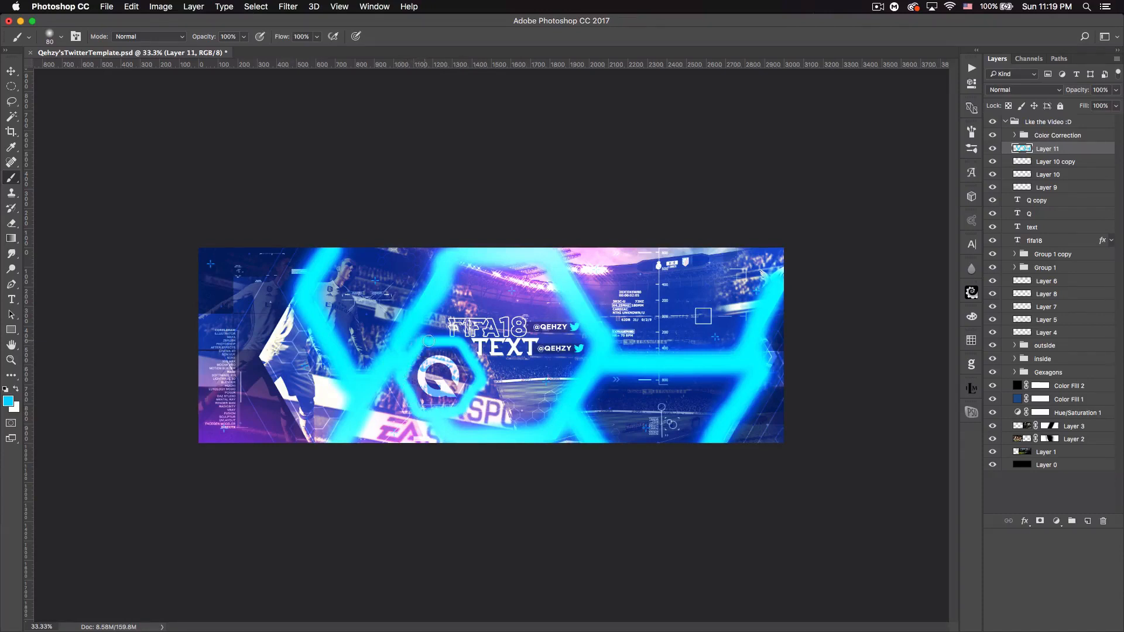
# - Set the cyan glow layer's blend mode to Screen and lower its opacity to about 37%
pyautogui.click(1025, 89)
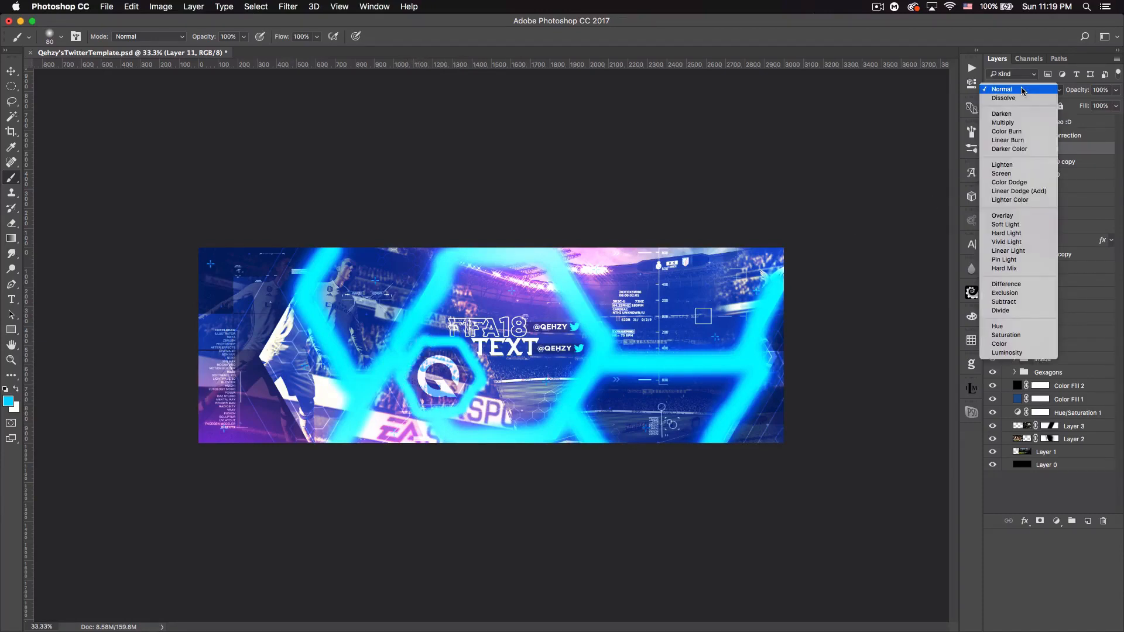
pyautogui.click(1002, 173)
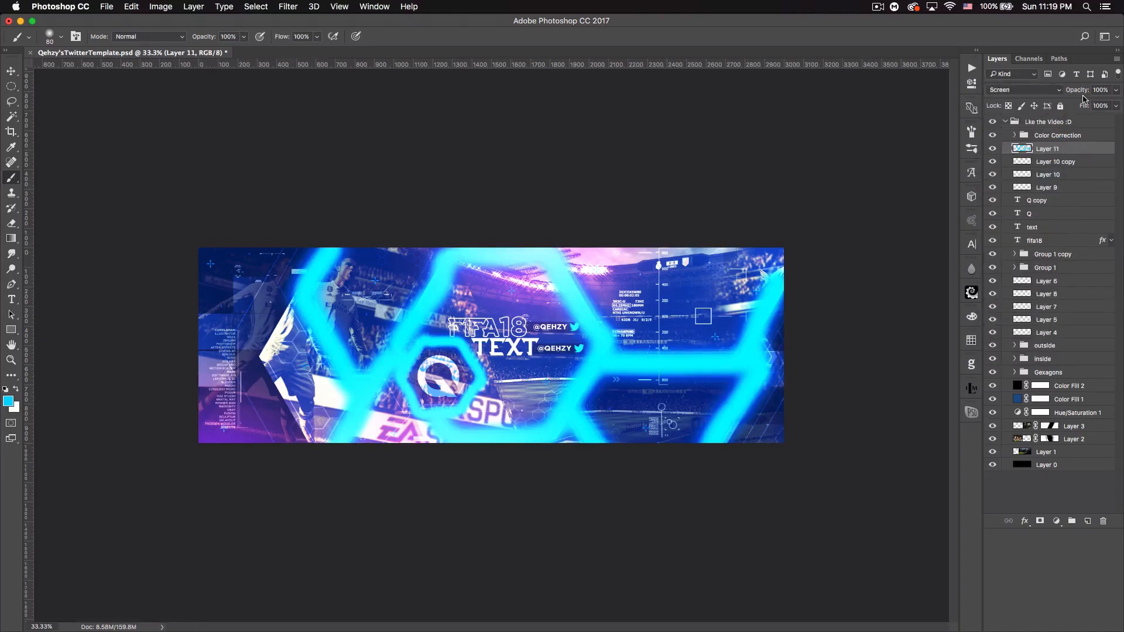
pyautogui.moveTo(1077, 90); pyautogui.dragTo(1040, 92)
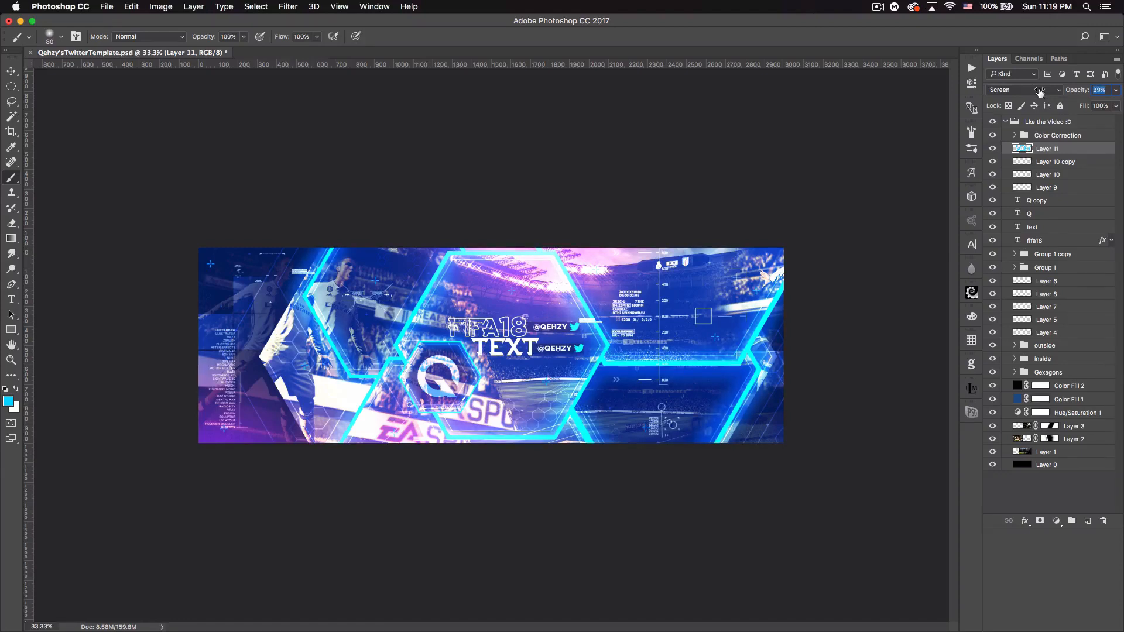
pyautogui.moveTo(1039, 92); pyautogui.dragTo(1039, 92)
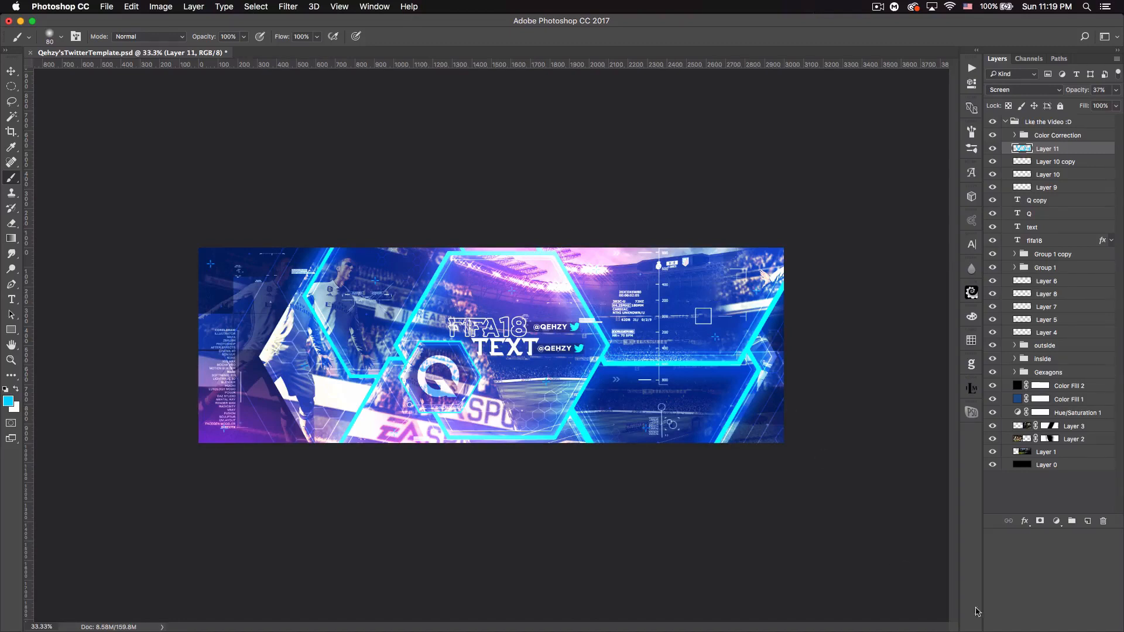
# - Add a new layer above the glow layer and set the brush colour to black (000000)
pyautogui.click(1088, 521)
pyautogui.click(16, 389)
pyautogui.click(8, 400)
pyautogui.moveTo(845, 247); pyautogui.dragTo(697, 385)
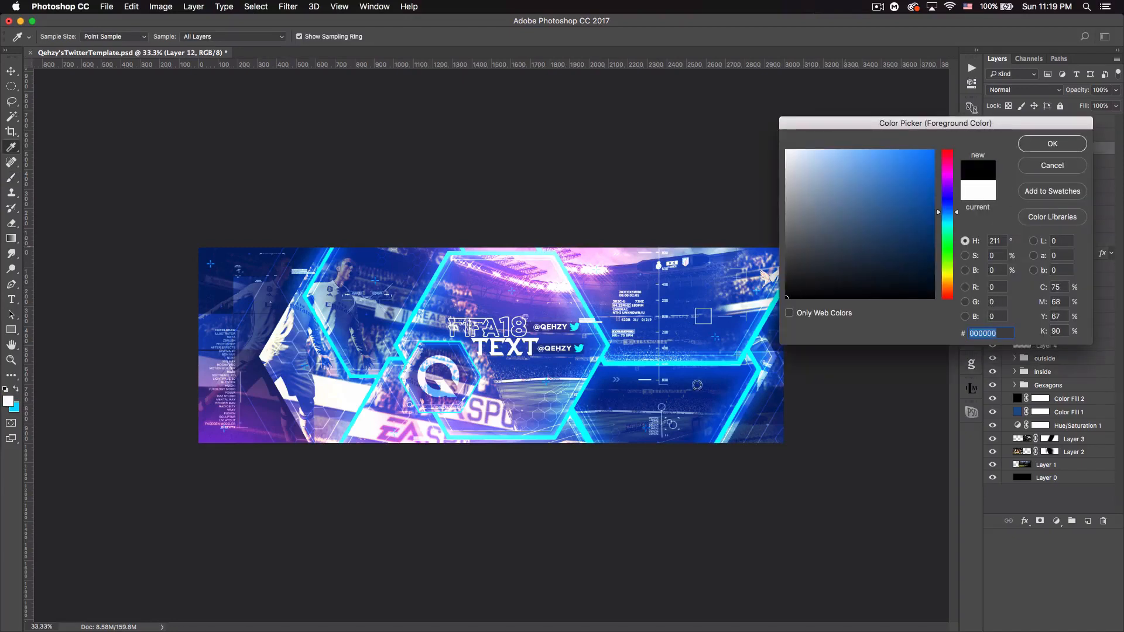
pyautogui.click(1052, 144)
pyautogui.press('b')
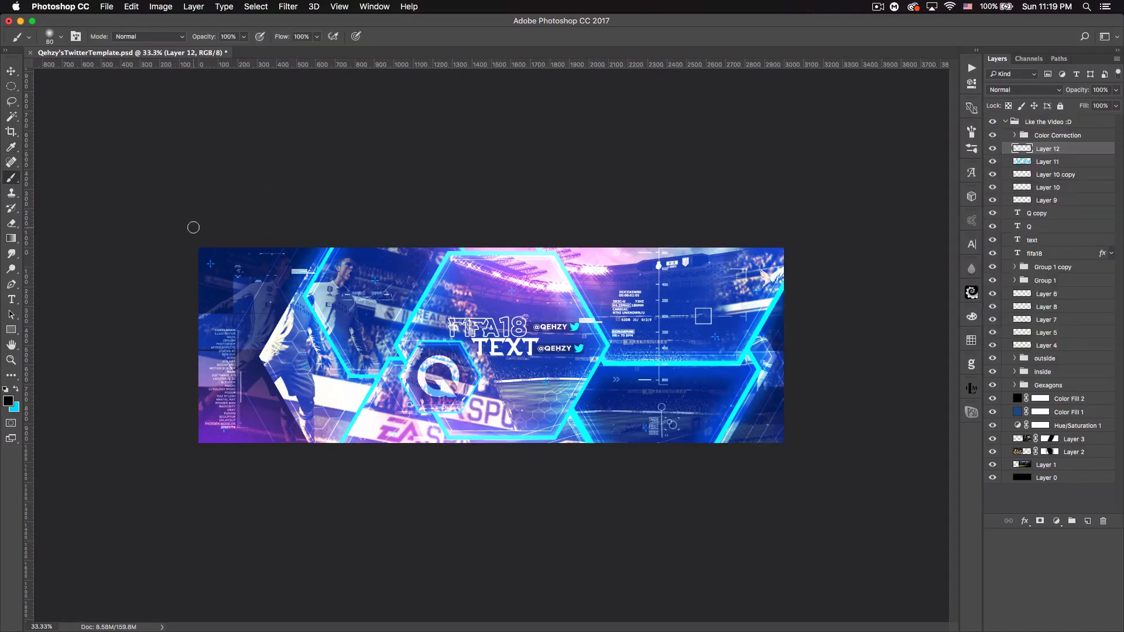
# - Enlarge the soft brush to 1300 px and darken the header's left and right edges with black on Layer 12
pyautogui.press(']')
pyautogui.press(']')
pyautogui.press(']')
pyautogui.press(']')
pyautogui.press(']')
pyautogui.press(']')
pyautogui.press(']')
pyautogui.press(']')
pyautogui.press(']')
pyautogui.press(']')
pyautogui.press(']')
pyautogui.press(']')
pyautogui.press(']')
pyautogui.press(']')
pyautogui.press(']')
pyautogui.press(']')
pyautogui.press(']')
pyautogui.press(']')
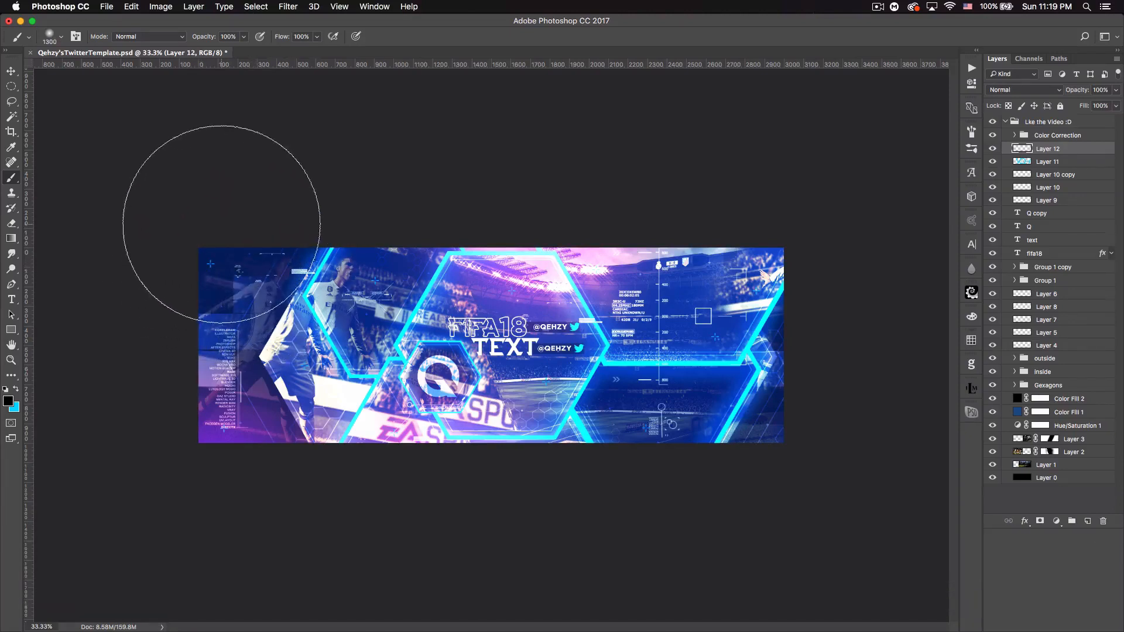
pyautogui.moveTo(204, 242)
pyautogui.mouseDown()
pyautogui.moveTo(194, 384)
pyautogui.moveTo(205, 474)
pyautogui.mouseUp()
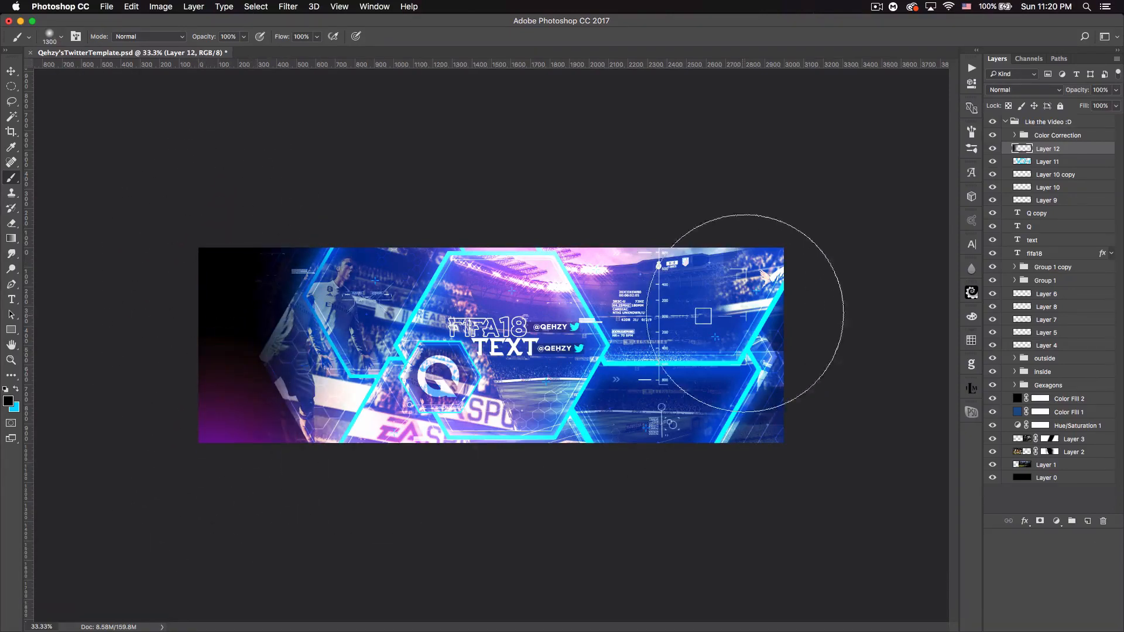
pyautogui.moveTo(846, 254)
pyautogui.mouseDown()
pyautogui.moveTo(828, 515)
pyautogui.moveTo(813, 255)
pyautogui.moveTo(798, 326)
pyautogui.moveTo(808, 414)
pyautogui.mouseUp()
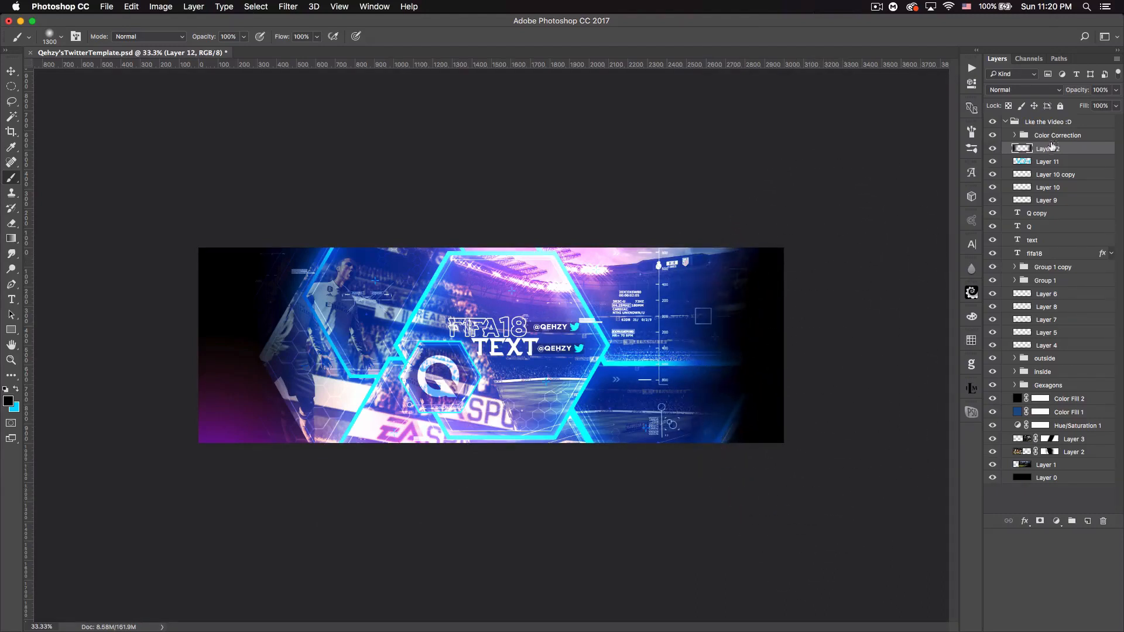
# - Lower the black edge layer's opacity to 16% and compare the header with that layer hidden and shown
pyautogui.click(1096, 90)
pyautogui.write('16')
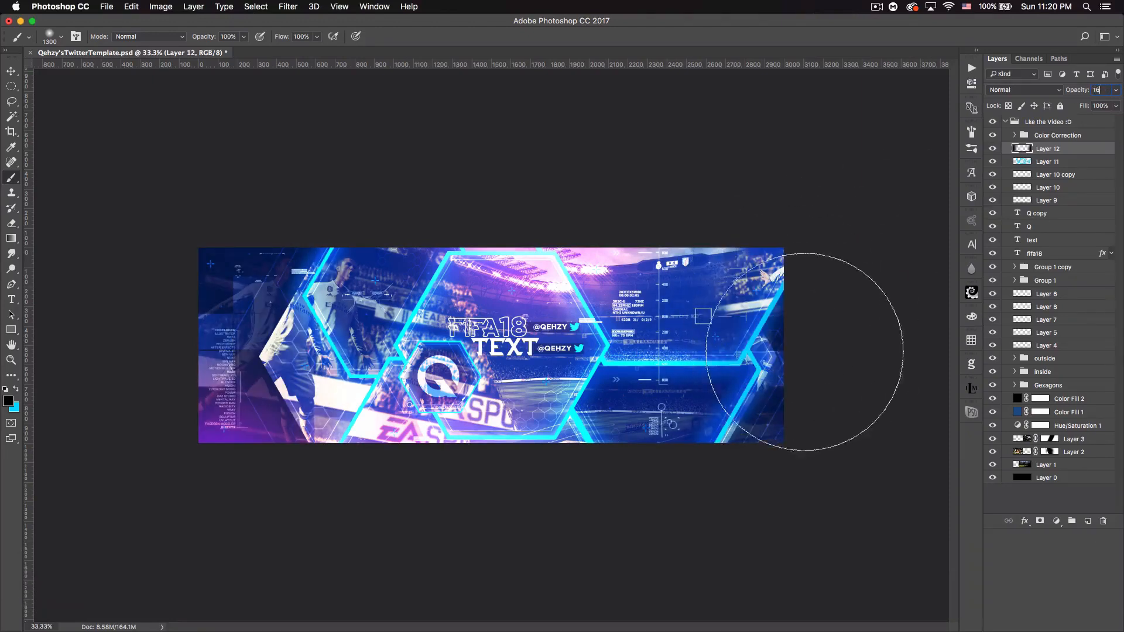
pyautogui.click(997, 150)
pyautogui.click(997, 151)
pyautogui.click(997, 150)
pyautogui.click(997, 151)
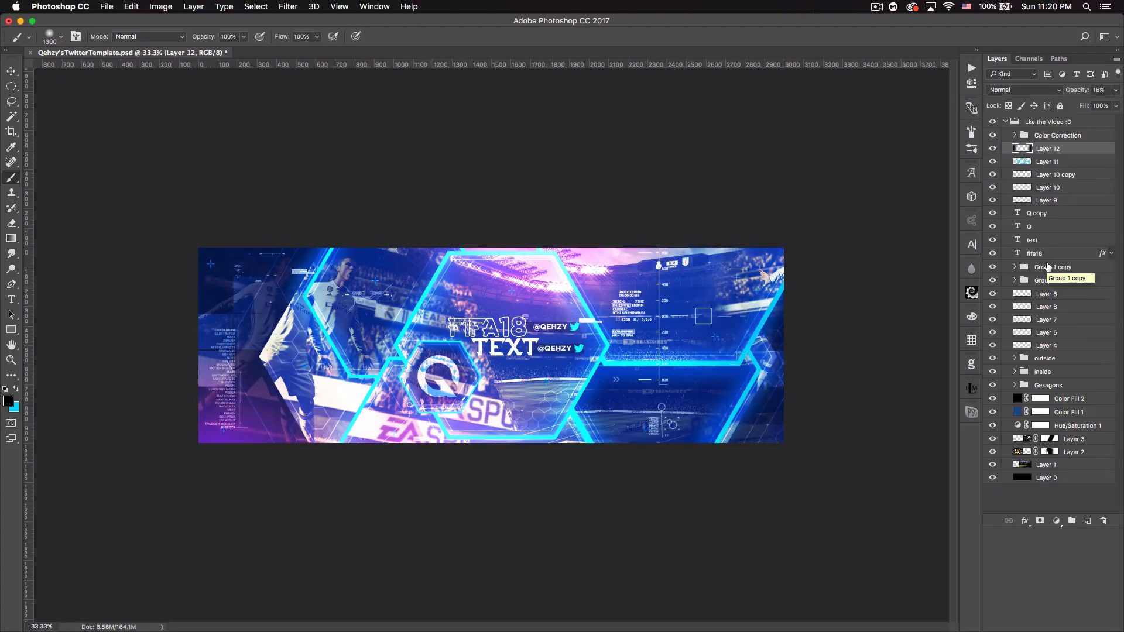
# - Add a new layer and paint a straight black band along the header's bottom edge with the 1100 px soft brush
pyautogui.click(1084, 525)
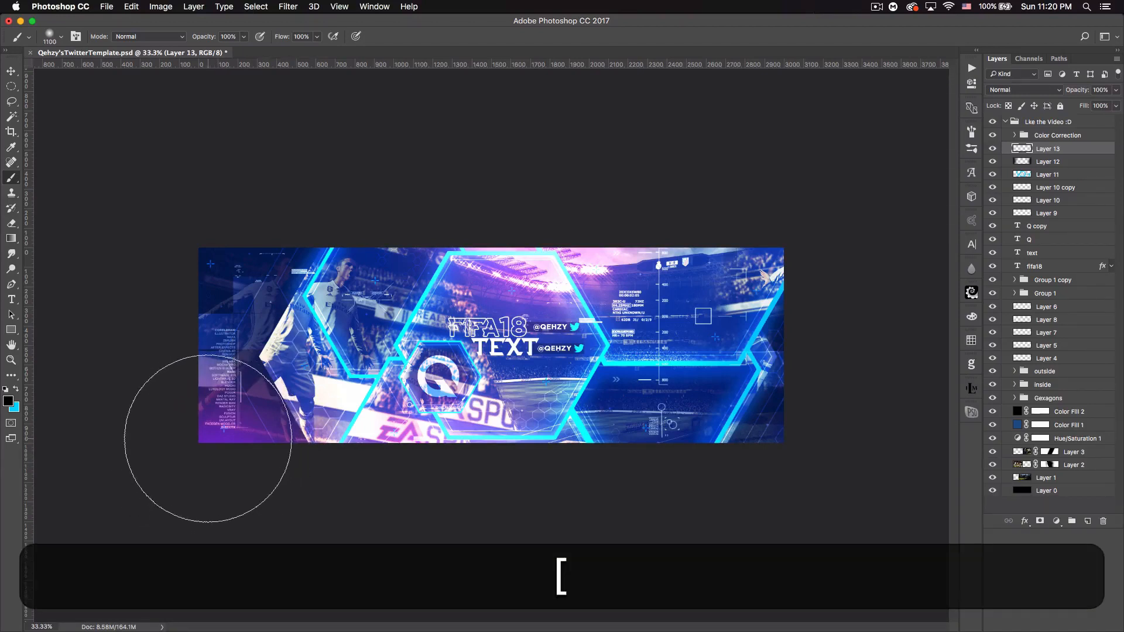
pyautogui.keyDown('shift'); pyautogui.click(921, 433); pyautogui.keyUp('shift')
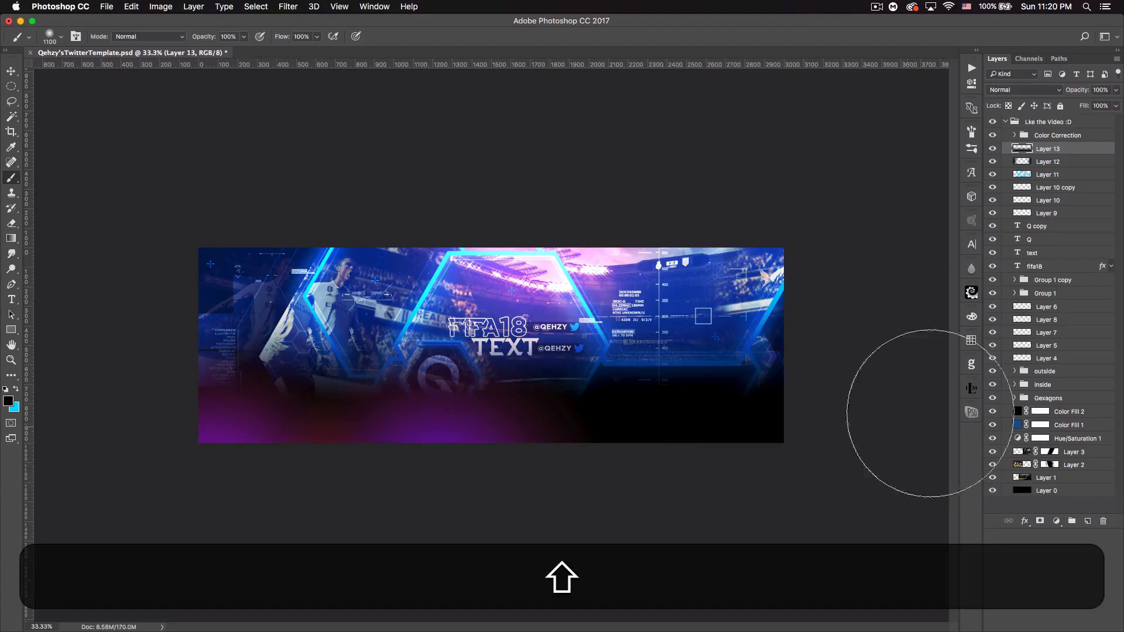
# - Set the bottom shadow layer to Overlay at 25% opacity and duplicate it
pyautogui.click(1031, 91)
pyautogui.click(1017, 216)
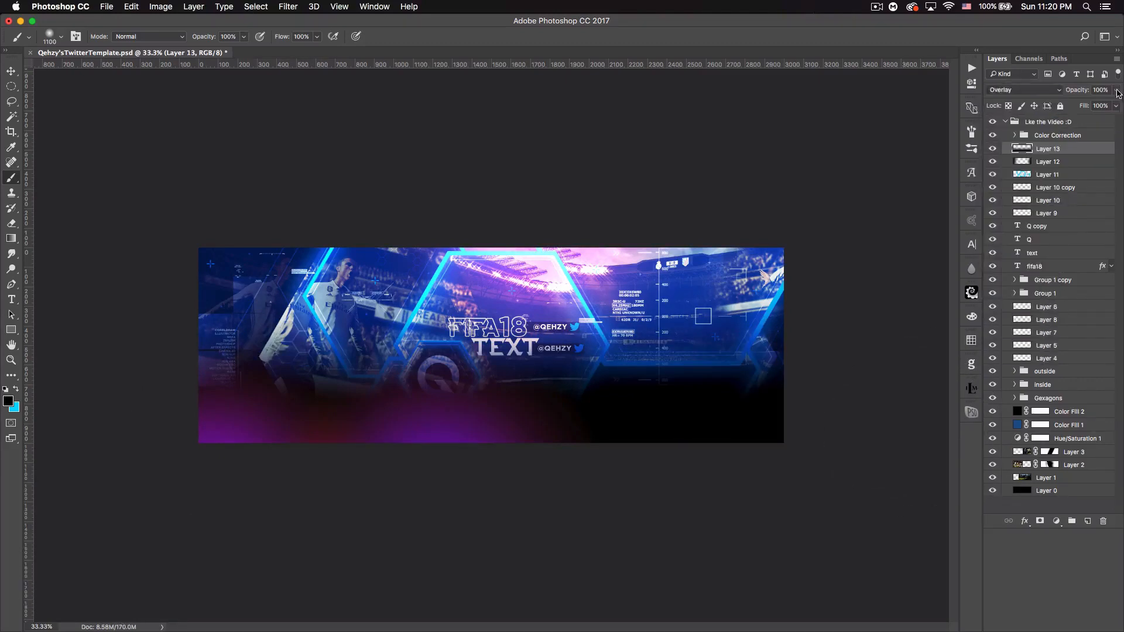
pyautogui.write('25')
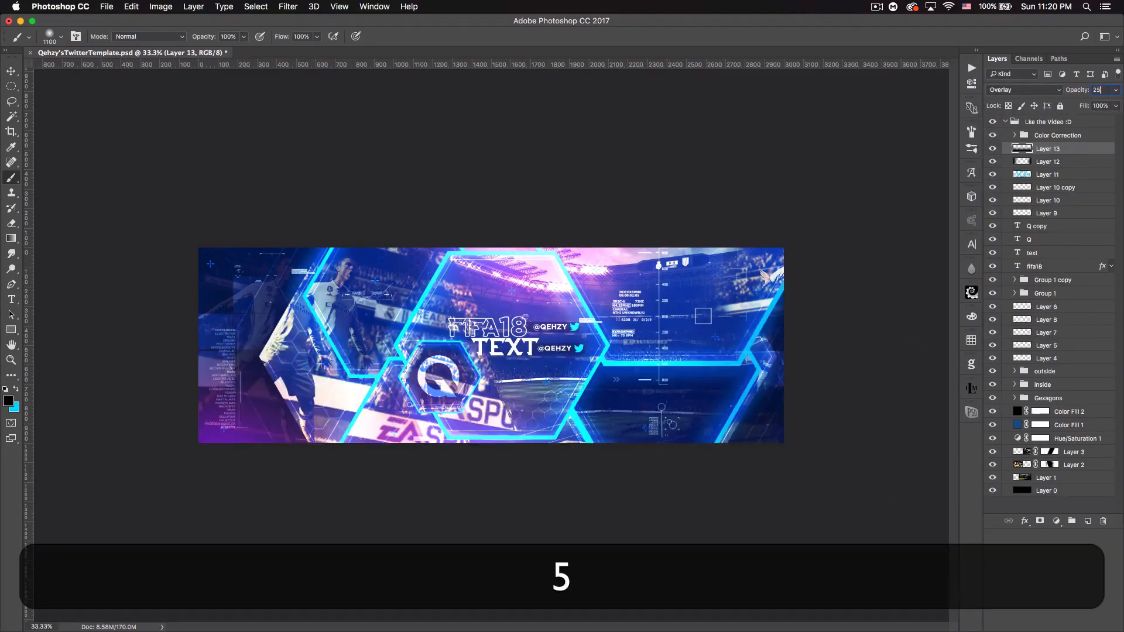
pyautogui.press('Return')
pyautogui.press('v')
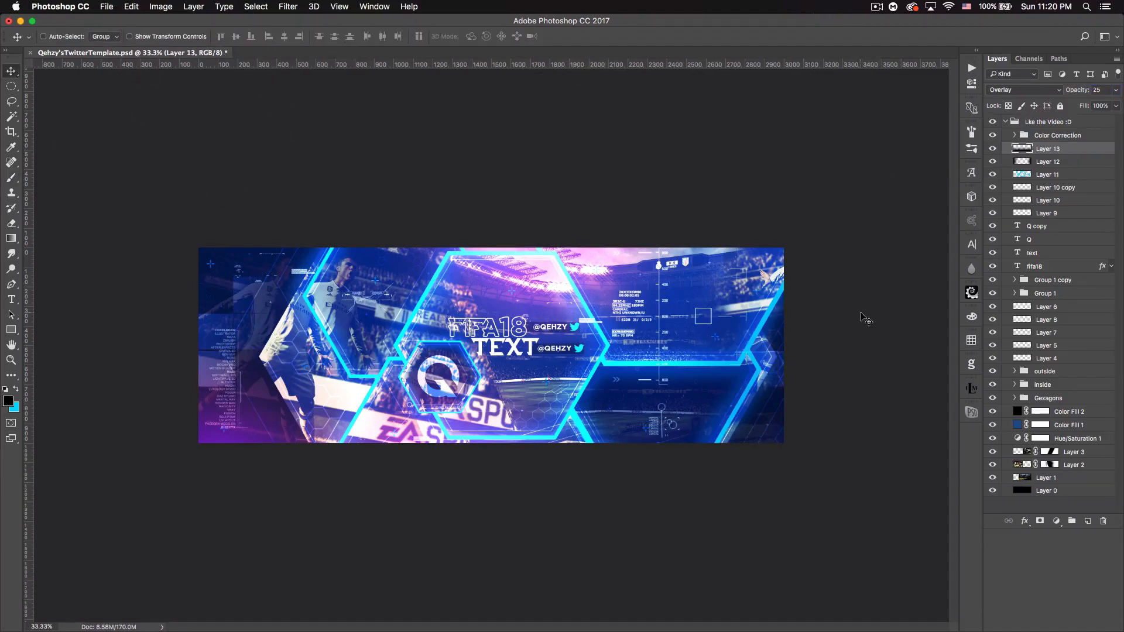
pyautogui.press('super')
pyautogui.press('super+j')
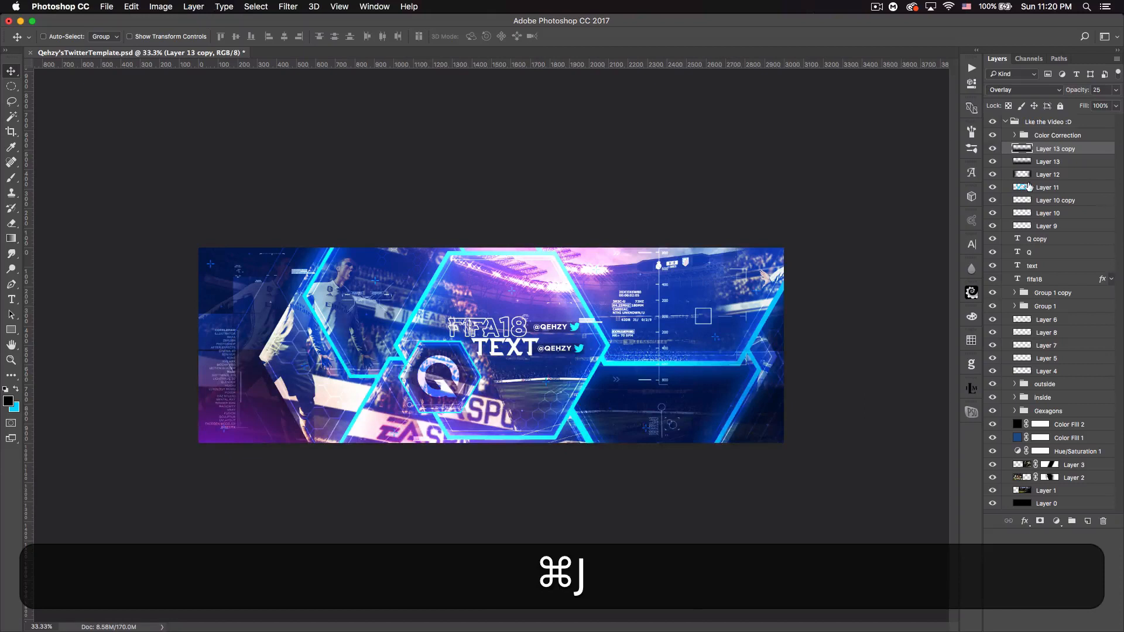
# - Invert the duplicated shadow band to white, flip it vertically along the header's top edge, and compare it hidden and shown
pyautogui.press('super+i')
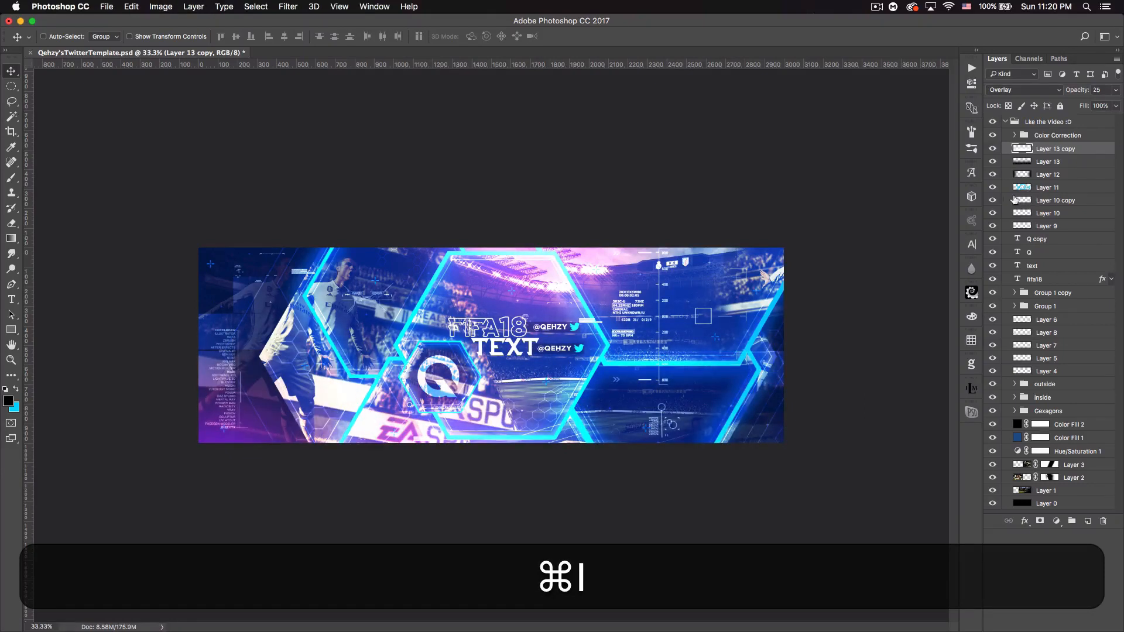
pyautogui.press('super+t')
pyautogui.rightClick(622, 378)
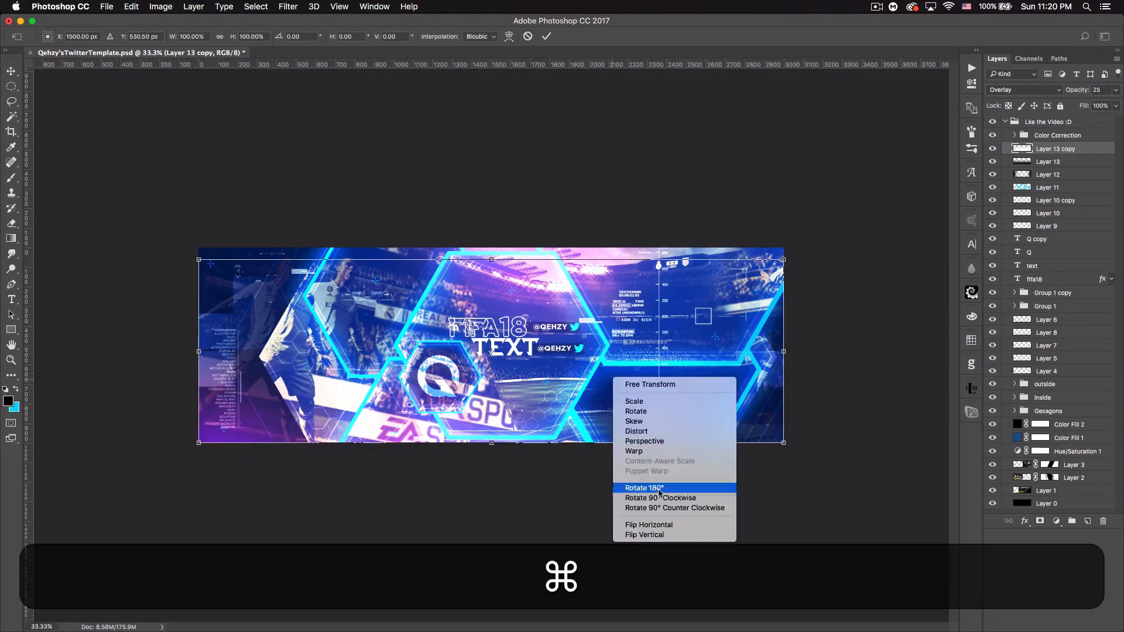
pyautogui.click(673, 531)
pyautogui.moveTo(608, 397); pyautogui.dragTo(609, 385)
pyautogui.hotkey('shift', 'Return')
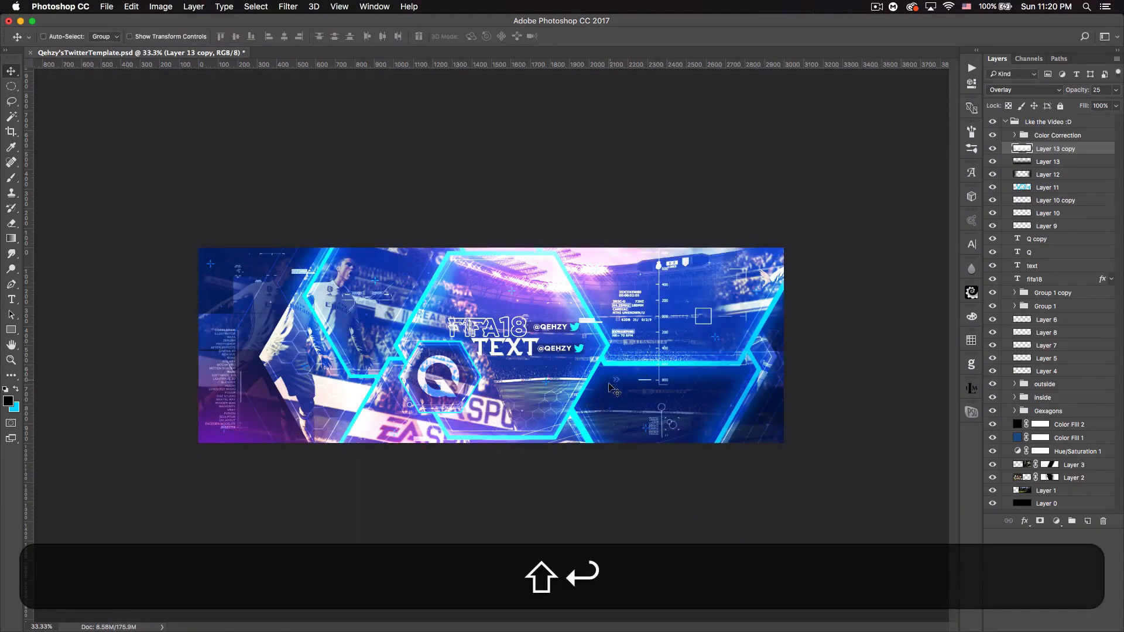
pyautogui.click(997, 151)
pyautogui.click(997, 151)
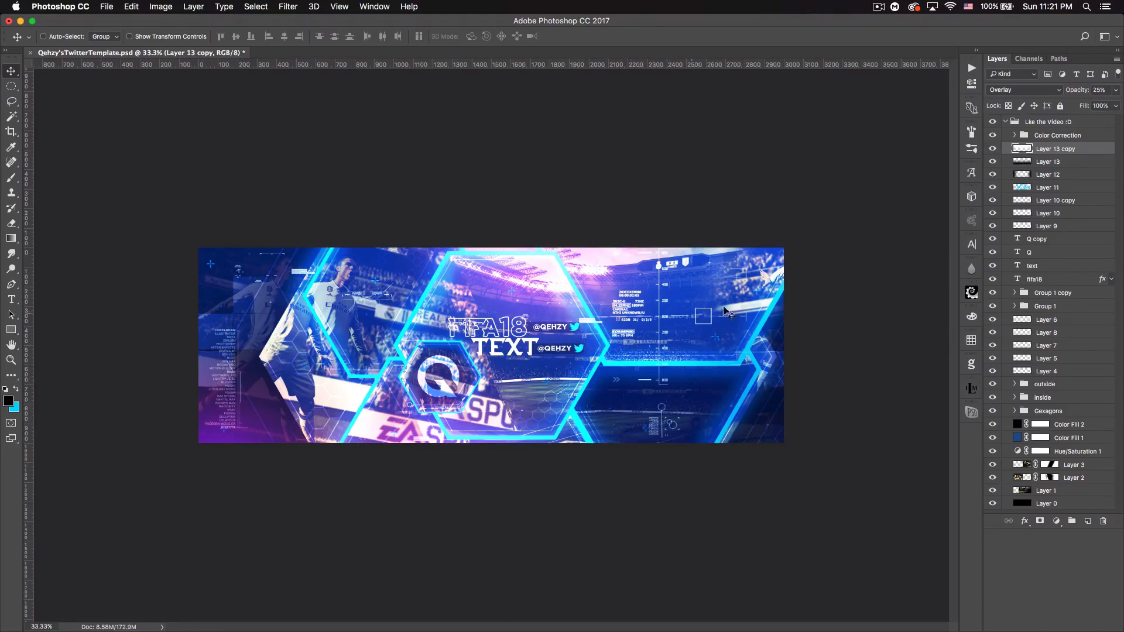
# - Add a new layer above Layer 12 and paint a black patch inside the lower-right hexagon with the 400 px soft brush
pyautogui.click(1072, 176)
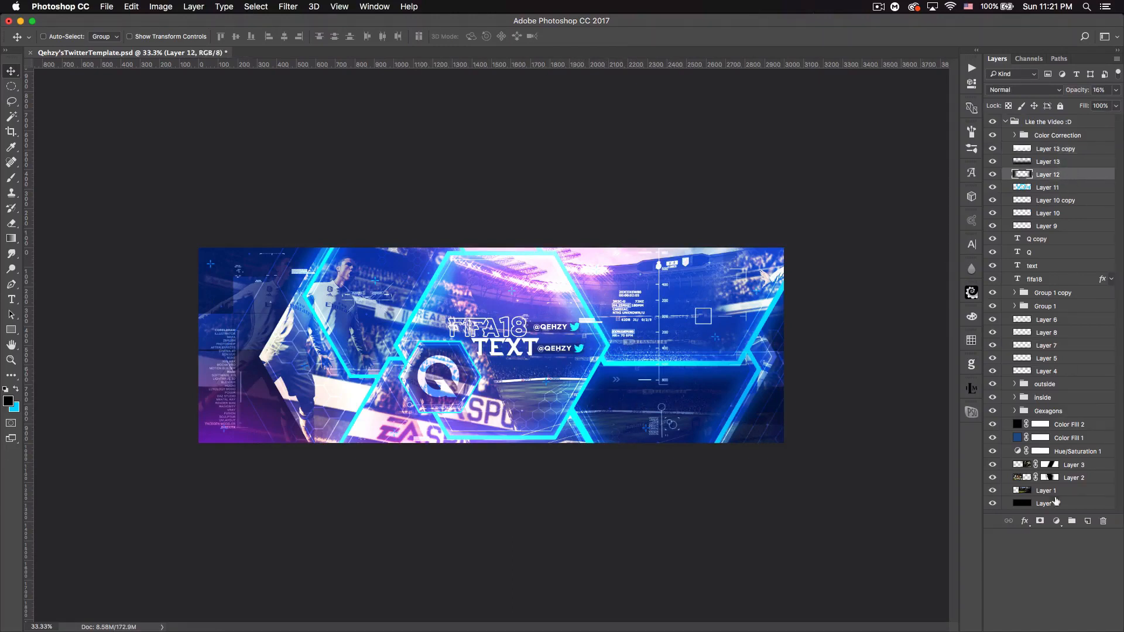
pyautogui.click(1088, 522)
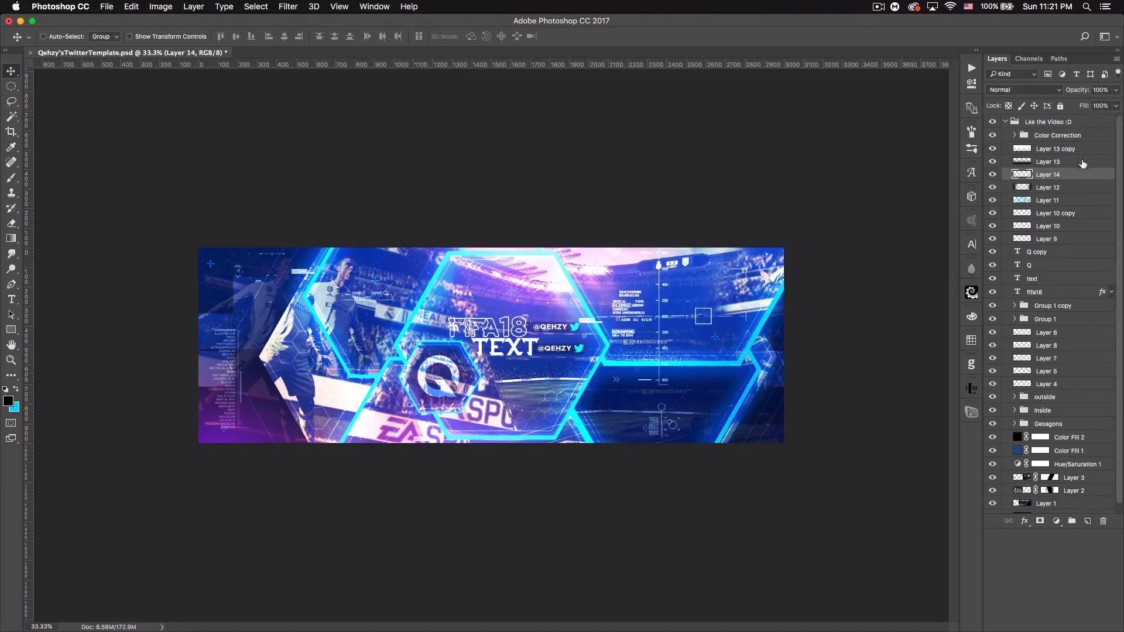
pyautogui.click(992, 149)
pyautogui.click(992, 150)
pyautogui.click(11, 178)
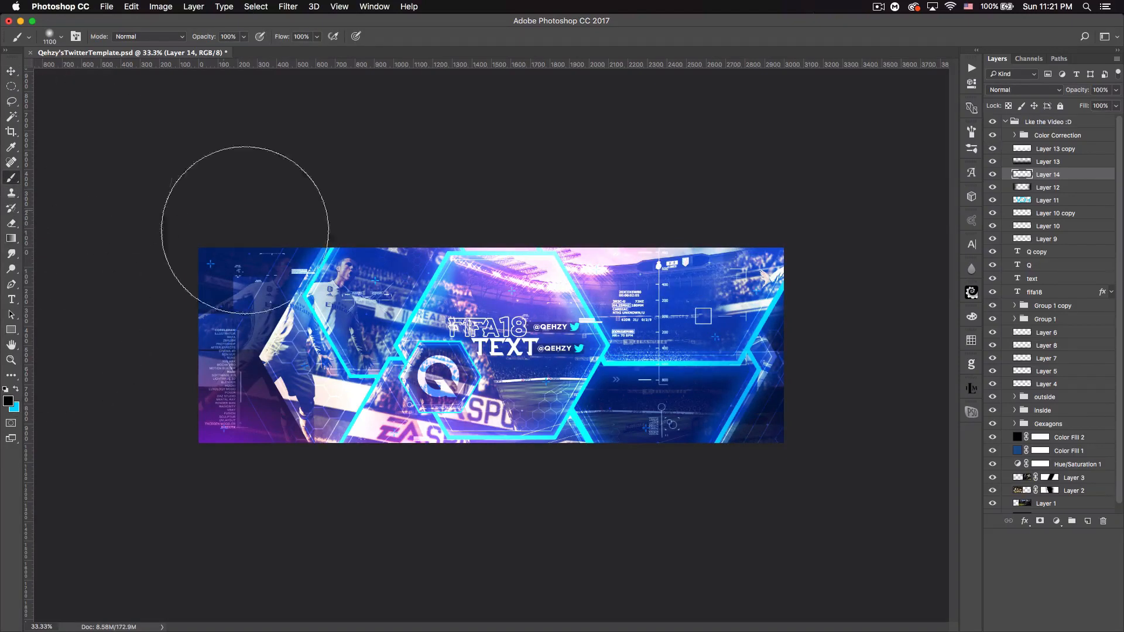
pyautogui.press('[')
pyautogui.press('[')
pyautogui.press('[')
pyautogui.press('[')
pyautogui.press('[')
pyautogui.press('[')
pyautogui.press('[')
pyautogui.press('[')
pyautogui.press(']')
pyautogui.moveTo(620, 407)
pyautogui.mouseDown()
pyautogui.moveTo(698, 396)
pyautogui.moveTo(598, 412)
pyautogui.moveTo(605, 419)
pyautogui.moveTo(609, 386)
pyautogui.mouseUp()
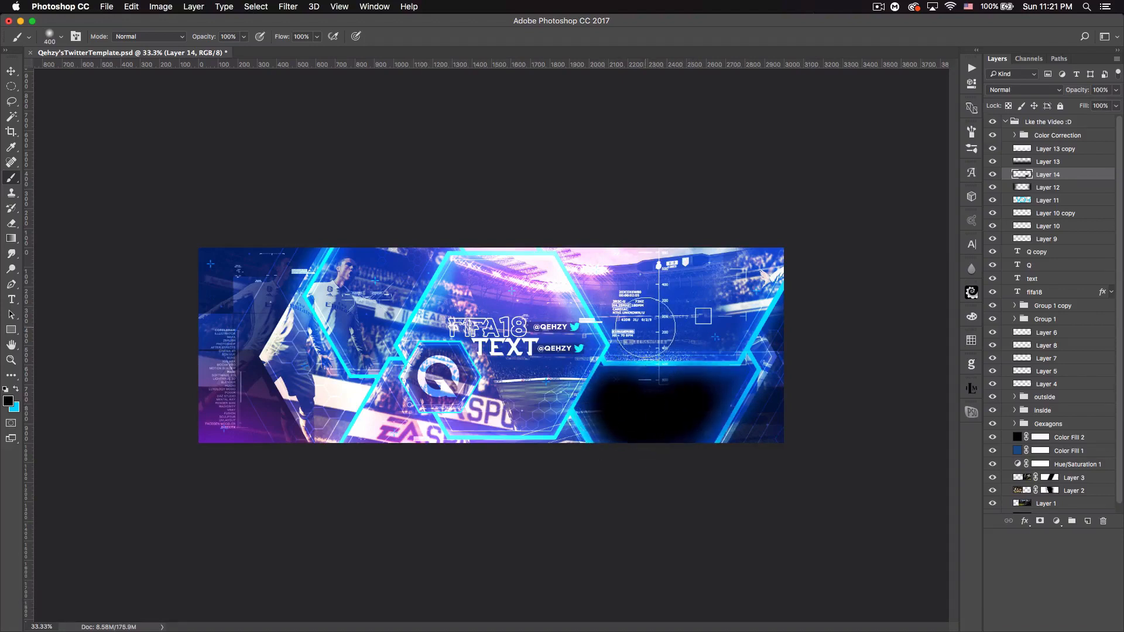
# - Paint more black patches over the upper-left hexagon, the header's lower-left corner and the upper-right hexagon
pyautogui.moveTo(381, 258)
pyautogui.mouseDown()
pyautogui.moveTo(351, 319)
pyautogui.moveTo(388, 257)
pyautogui.moveTo(375, 292)
pyautogui.mouseUp()
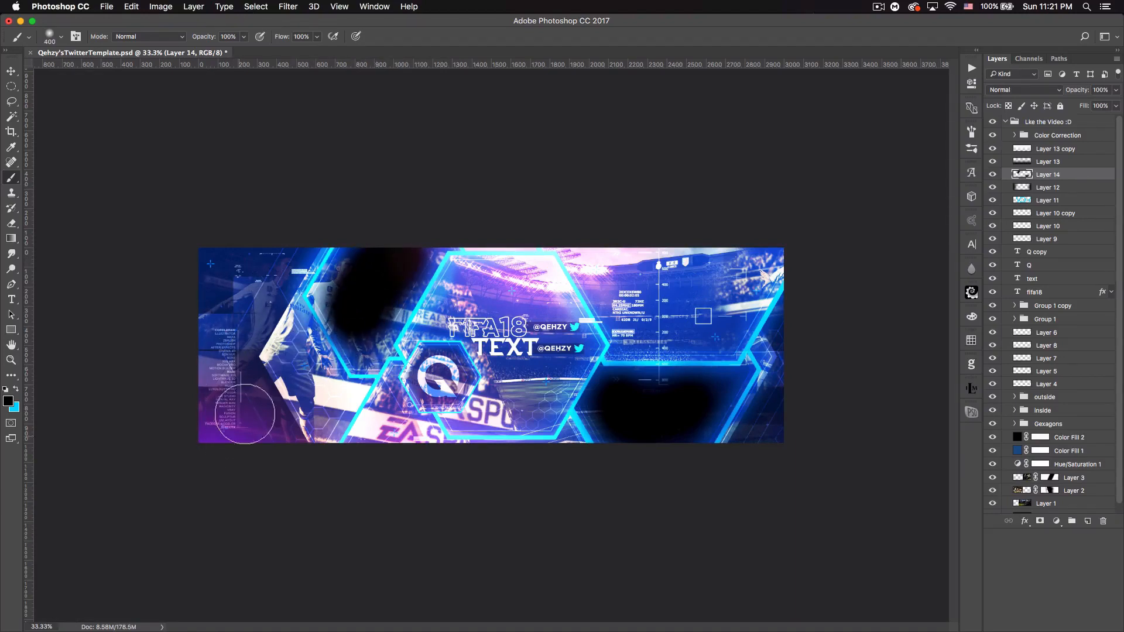
pyautogui.moveTo(229, 386); pyautogui.dragTo(263, 447)
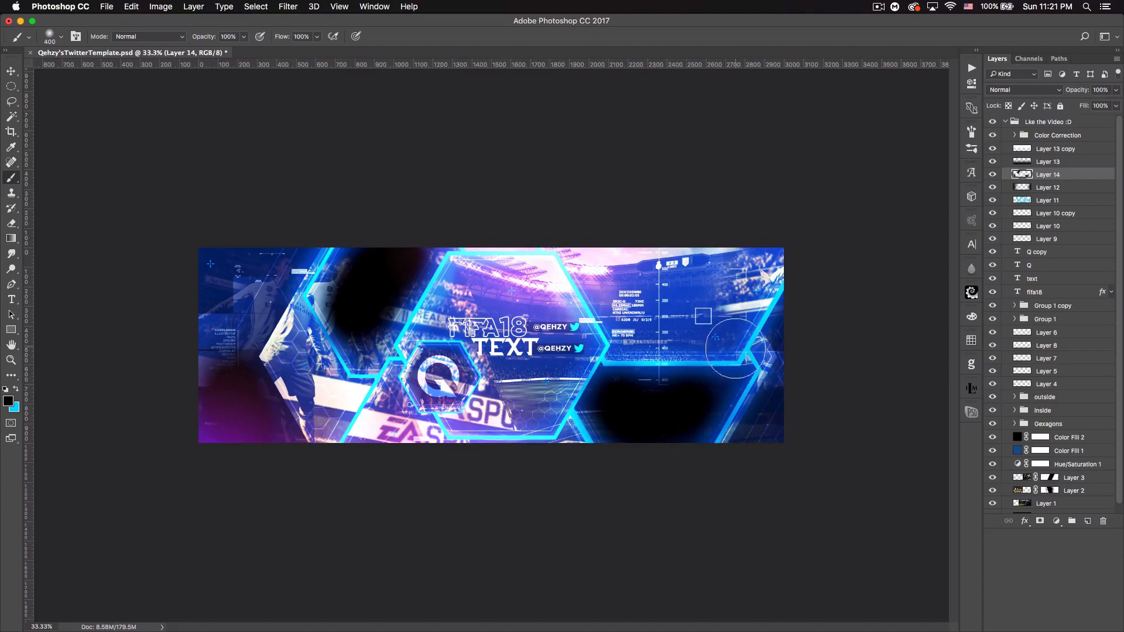
pyautogui.click(703, 291)
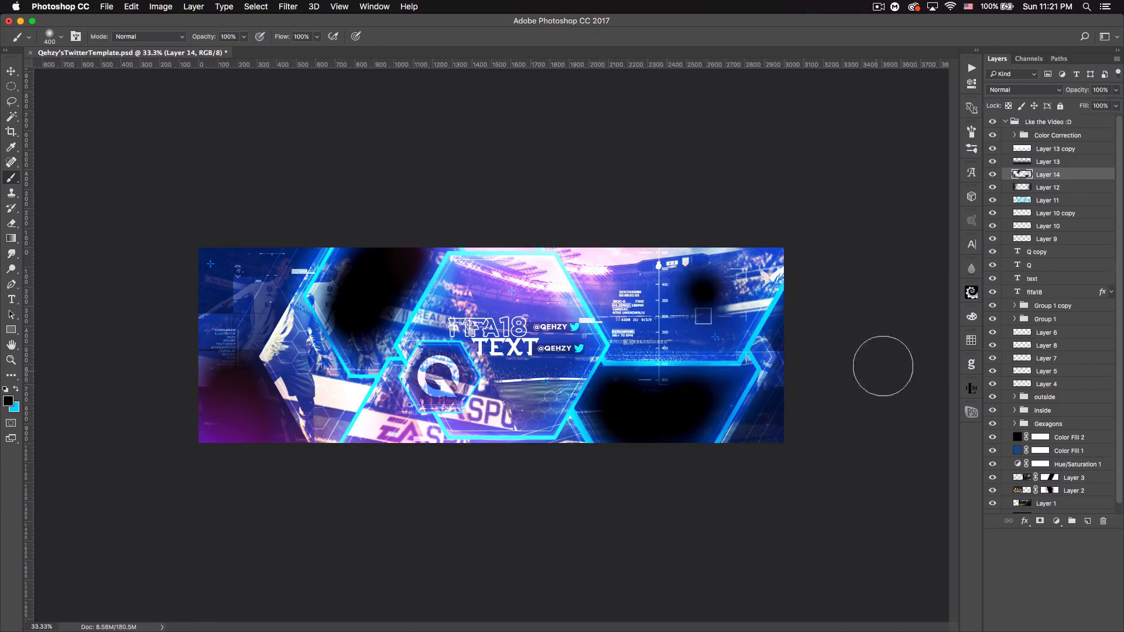
# - Set the black patches layer to Overlay blending at 24% opacity
pyautogui.click(1047, 91)
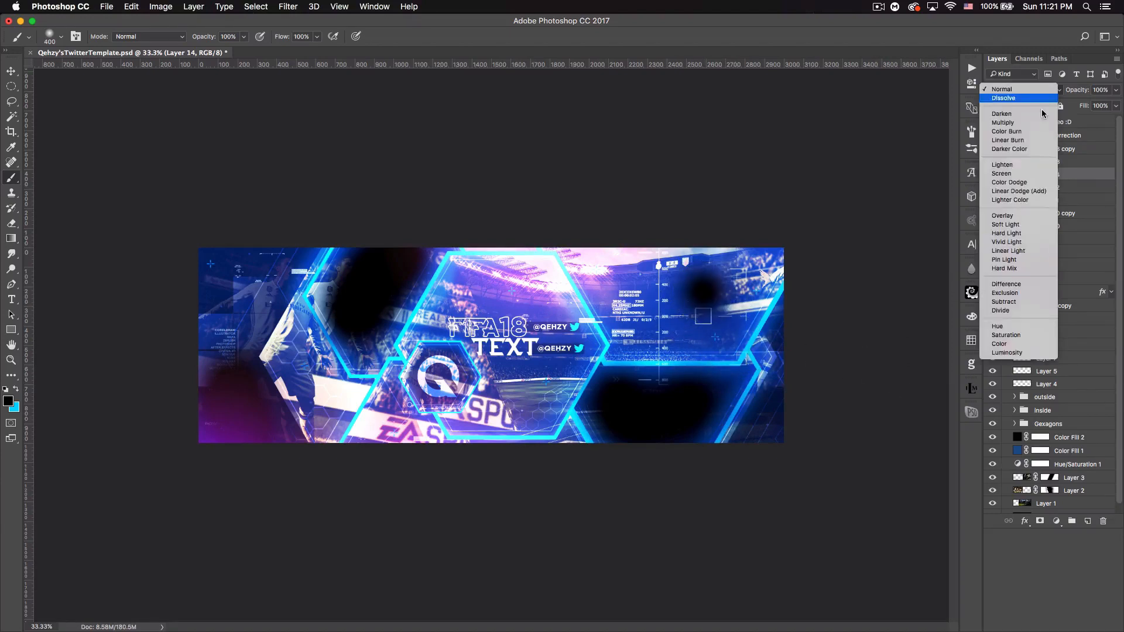
pyautogui.click(1022, 216)
pyautogui.press('Tab')
pyautogui.write('20')
pyautogui.press('Return')
pyautogui.moveTo(1035, 91); pyautogui.dragTo(1038, 91)
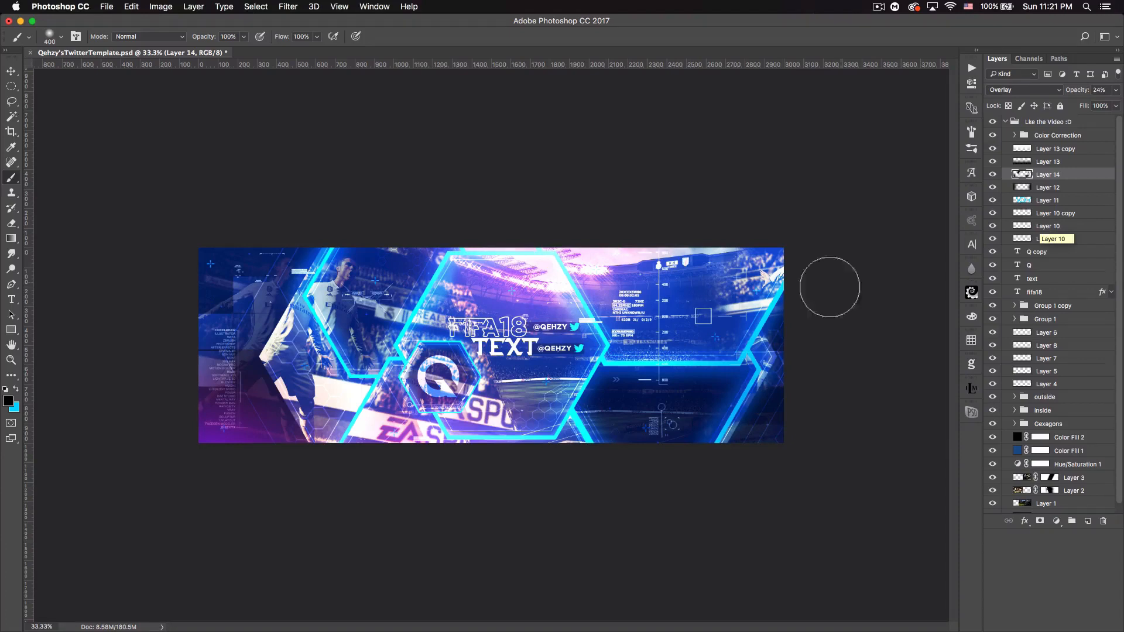
# - Add a Drop Shadow effect to the Polygon 1 copy layer in the Gexagons group's Polygon copy subgroup
pyautogui.click(11, 71)
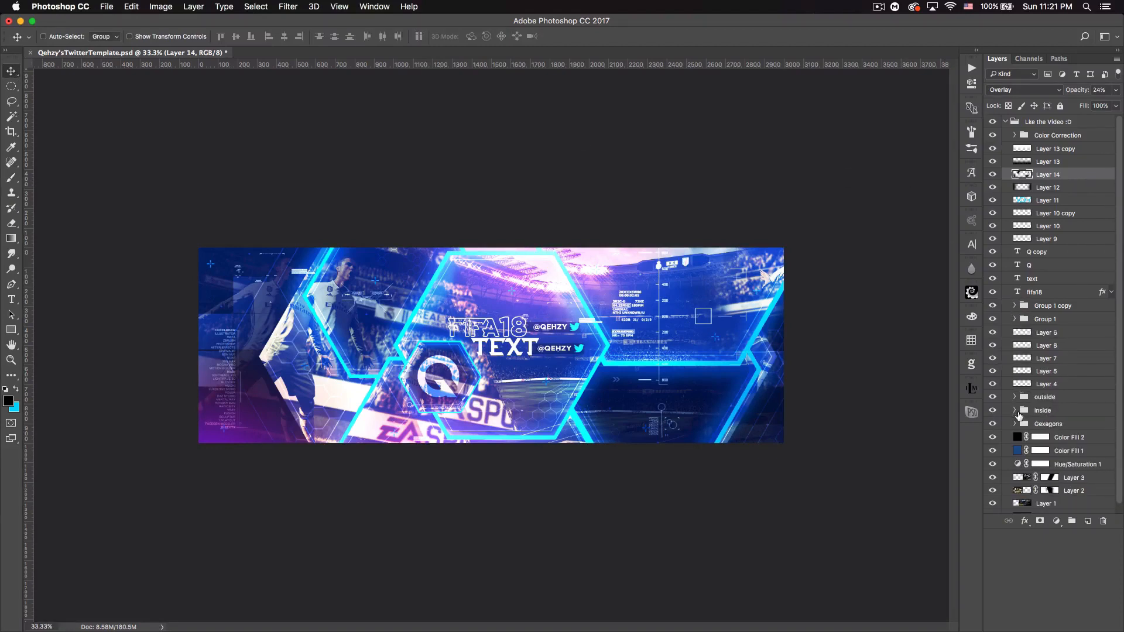
pyautogui.click(1017, 424)
pyautogui.scroll(-3, 1075, 419)
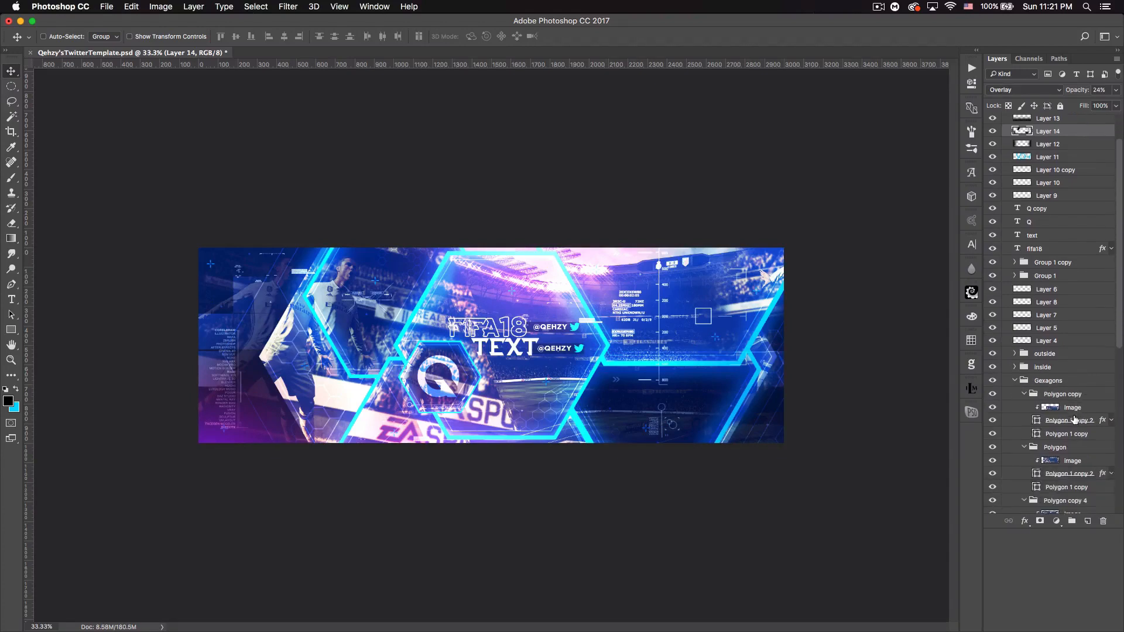
pyautogui.scroll(-3, 1070, 414)
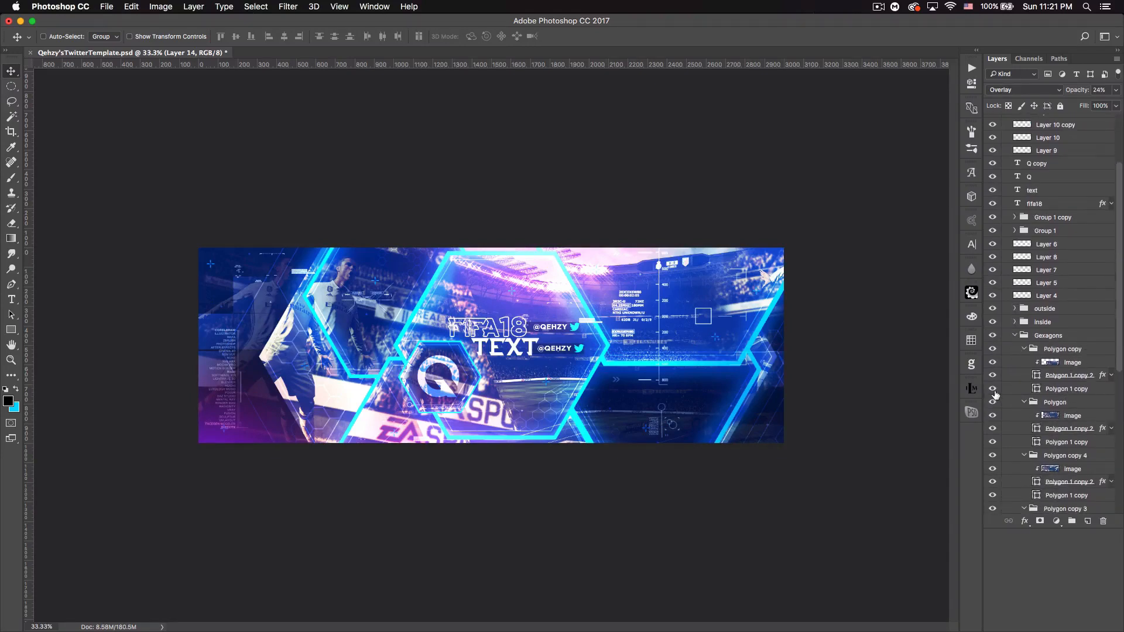
pyautogui.doubleClick(1093, 392)
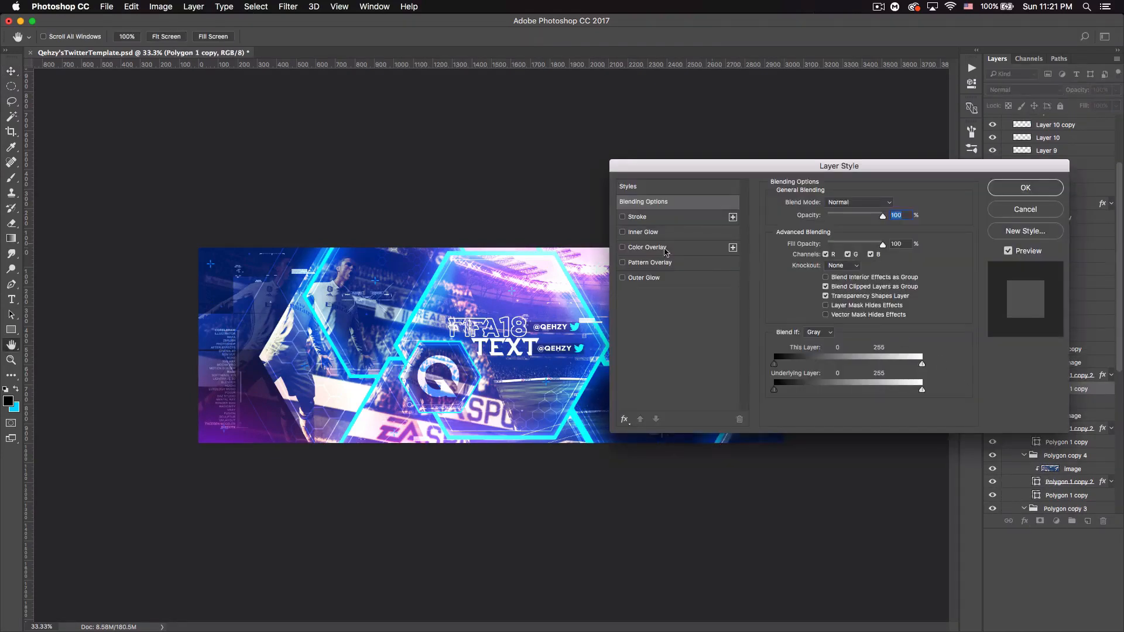
pyautogui.click(625, 420)
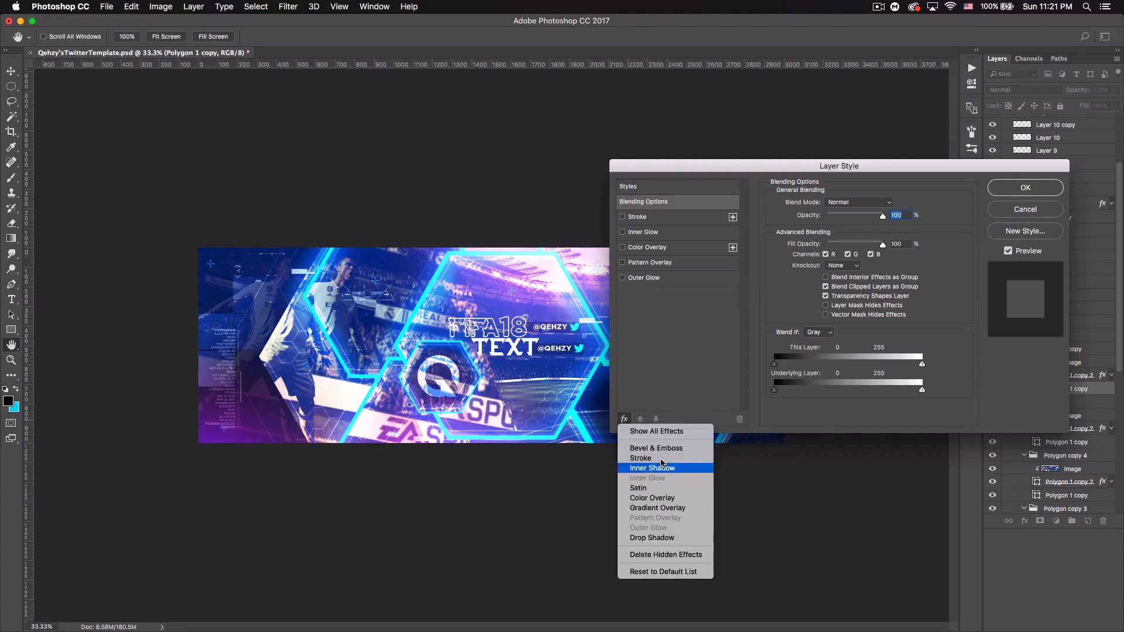
pyautogui.click(660, 537)
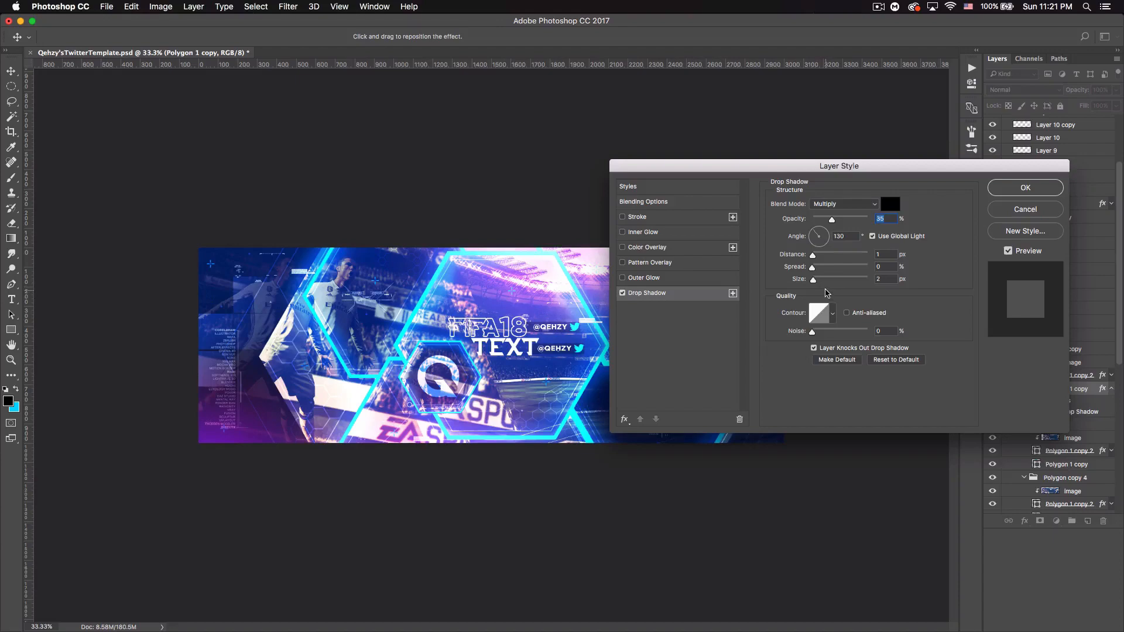
pyautogui.click(623, 294)
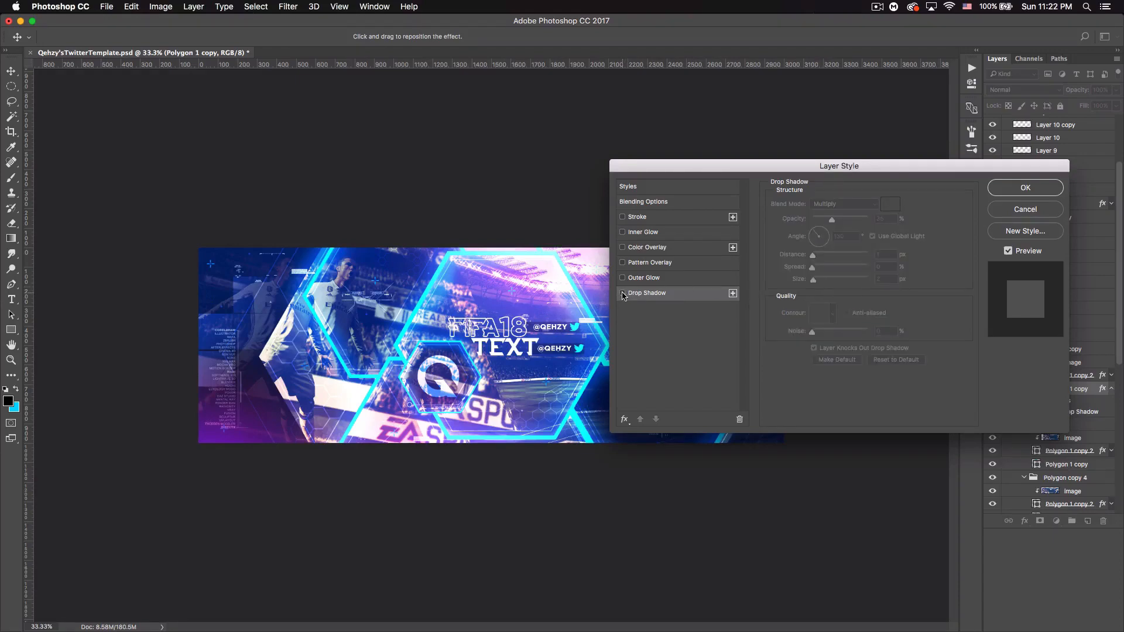
pyautogui.click(624, 294)
# - Set the drop shadow to 4 px distance, 24% spread and 29 px size, raise its opacity, and apply the style
pyautogui.moveTo(700, 171)
pyautogui.mouseDown()
pyautogui.moveTo(379, 170)
pyautogui.moveTo(205, 150)
pyautogui.moveTo(845, 186)
pyautogui.moveTo(719, 171)
pyautogui.mouseUp()
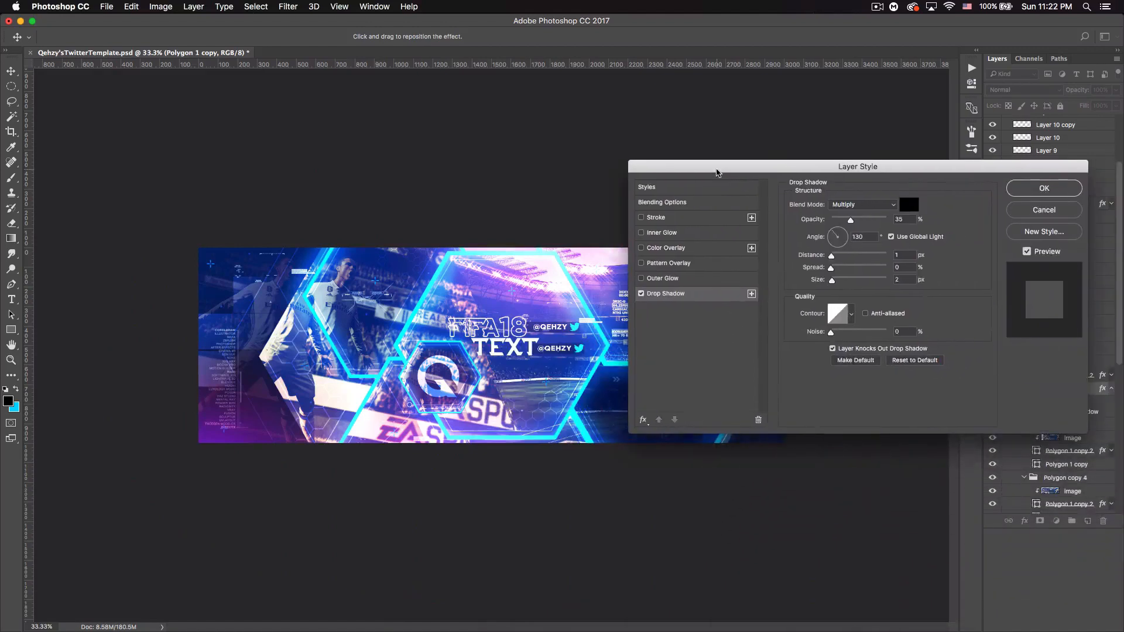
pyautogui.click(642, 294)
pyautogui.click(642, 294)
pyautogui.moveTo(832, 280)
pyautogui.mouseDown()
pyautogui.moveTo(842, 285)
pyautogui.moveTo(833, 258)
pyautogui.moveTo(845, 270)
pyautogui.mouseUp()
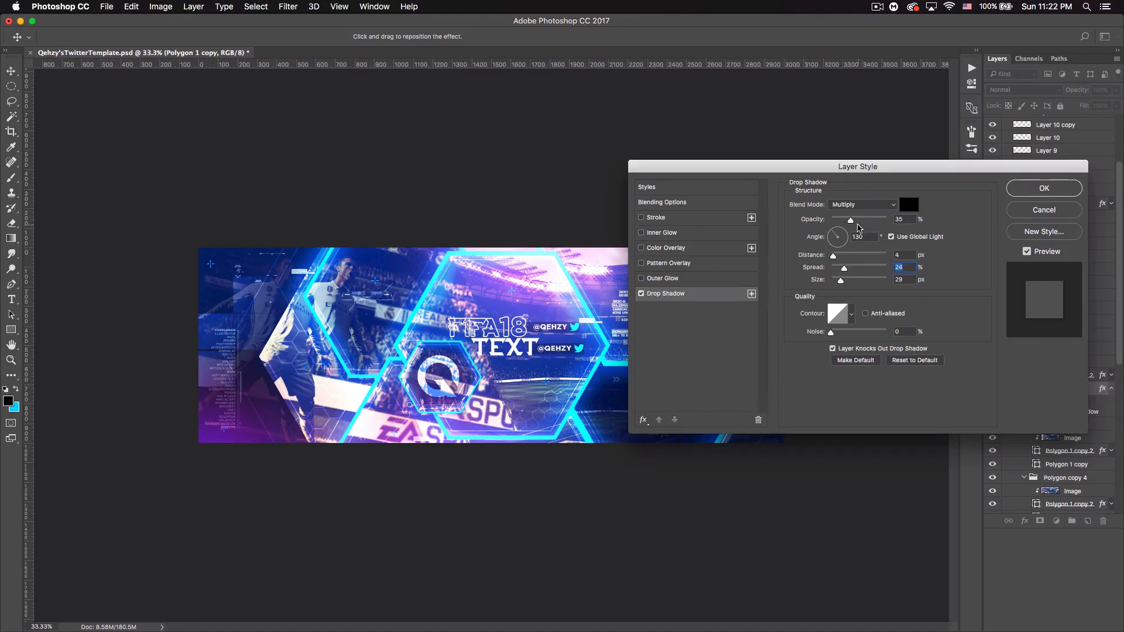
pyautogui.moveTo(852, 221); pyautogui.dragTo(865, 230)
pyautogui.click(1061, 186)
# - Copy the layer style of the shadowed Polygon 1 copy layer and collapse its effects list
pyautogui.rightClick(1062, 392)
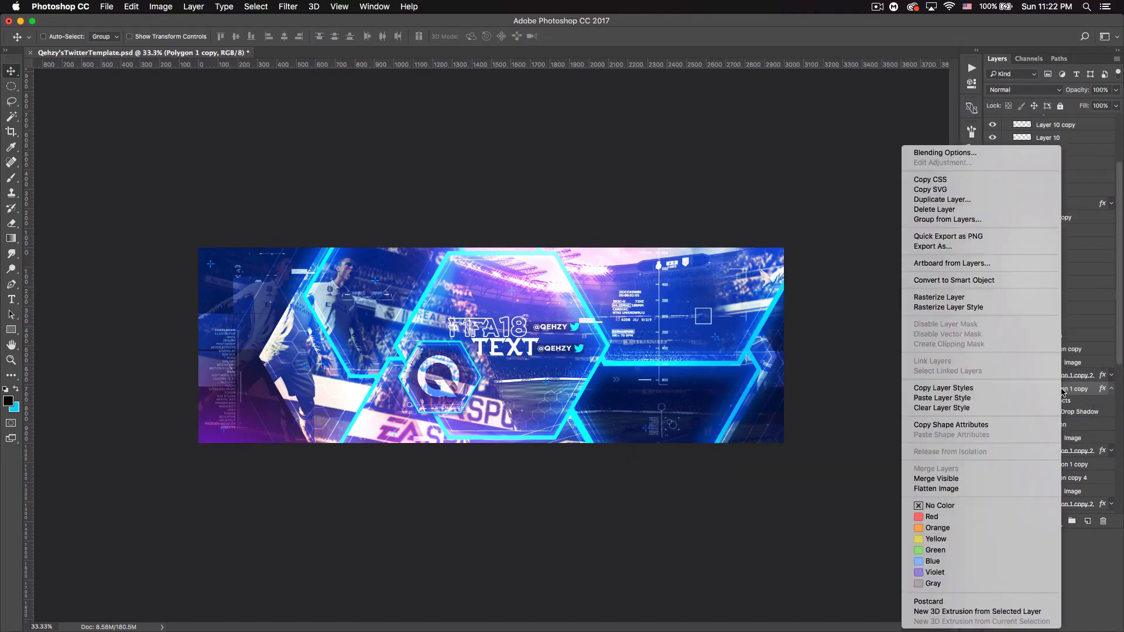
pyautogui.click(965, 389)
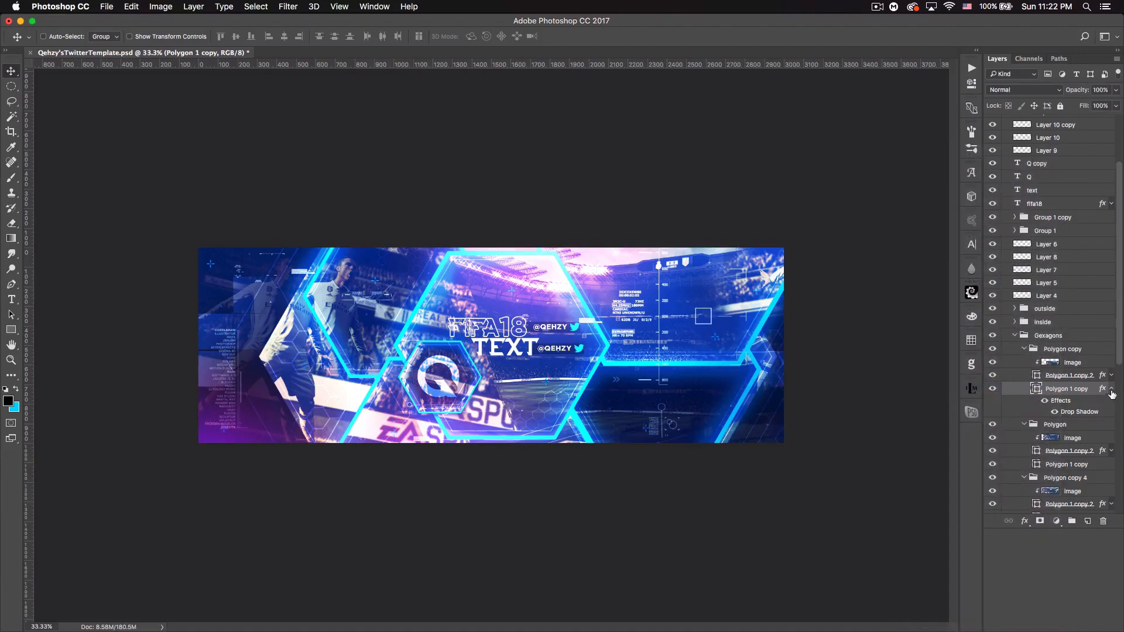
pyautogui.click(1112, 394)
# - Paste the drop shadow style onto the Polygon 1 copy layers of the other five polygon groups and onto Polygon 1
pyautogui.scroll(-4, 1050, 370)
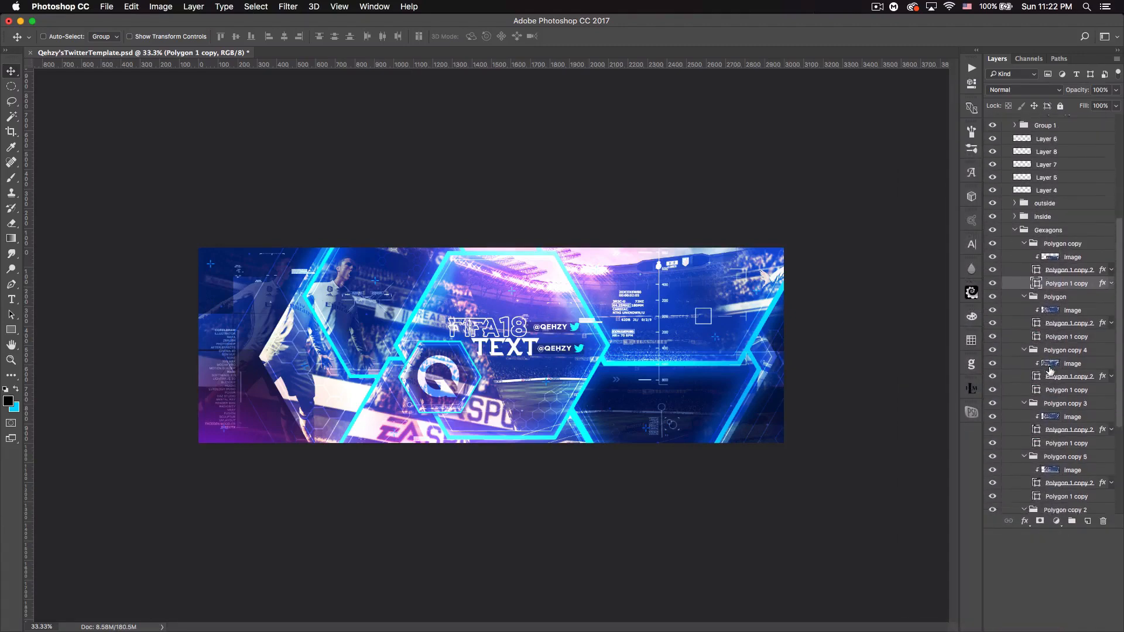
pyautogui.scroll(-2, 1050, 370)
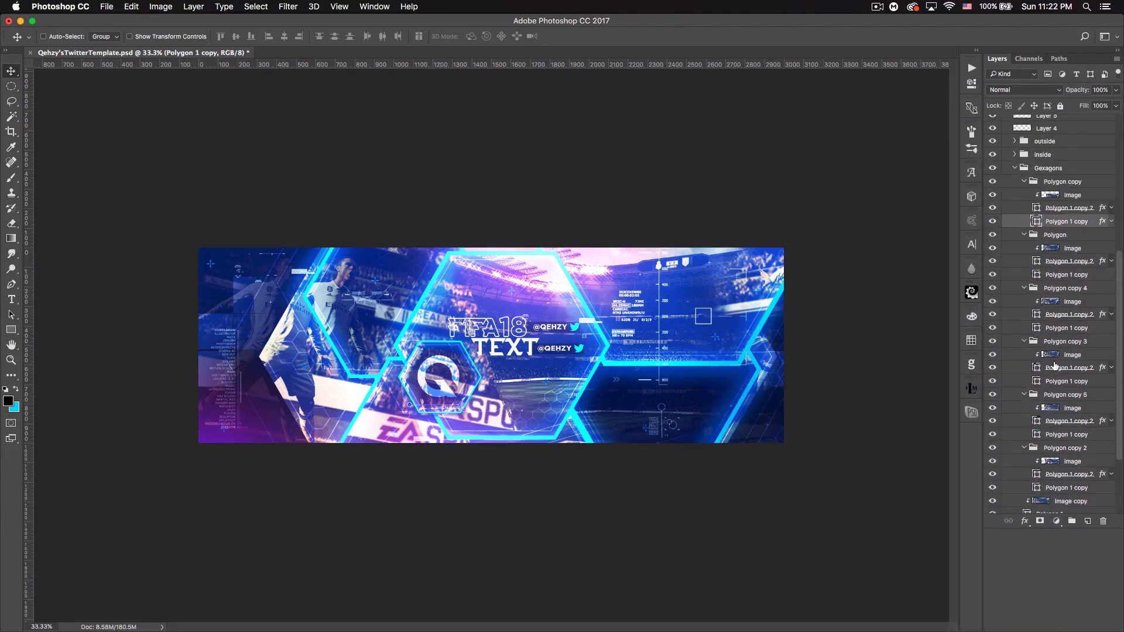
pyautogui.click(1069, 279)
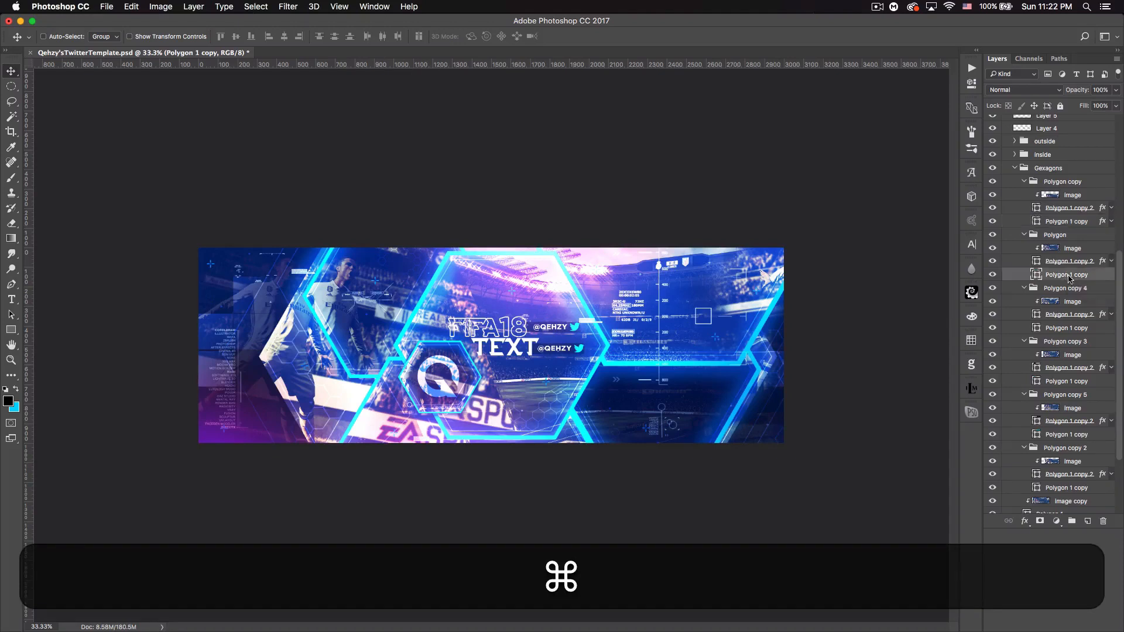
pyautogui.keyDown('super'); pyautogui.click(1062, 329); pyautogui.keyUp('super')
pyautogui.keyDown('super'); pyautogui.click(1065, 383); pyautogui.keyUp('super')
pyautogui.keyDown('super'); pyautogui.click(1061, 435); pyautogui.keyUp('super')
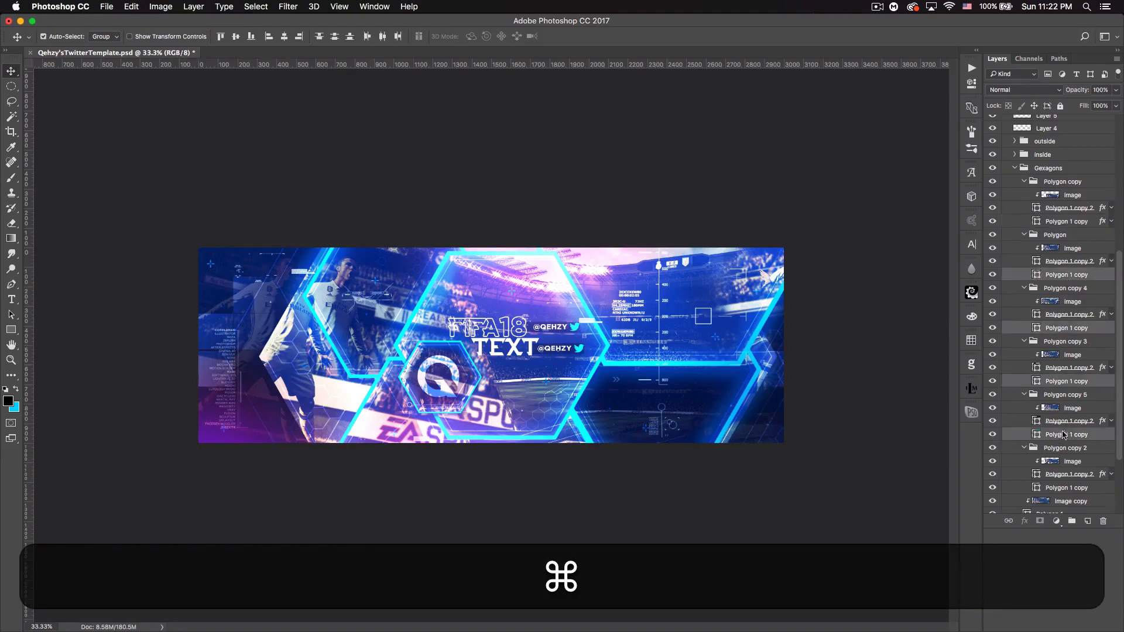
pyautogui.scroll(-2, 1068, 430)
pyautogui.scroll(-1, 1068, 431)
pyautogui.keyDown('super'); pyautogui.click(1061, 425); pyautogui.keyUp('super')
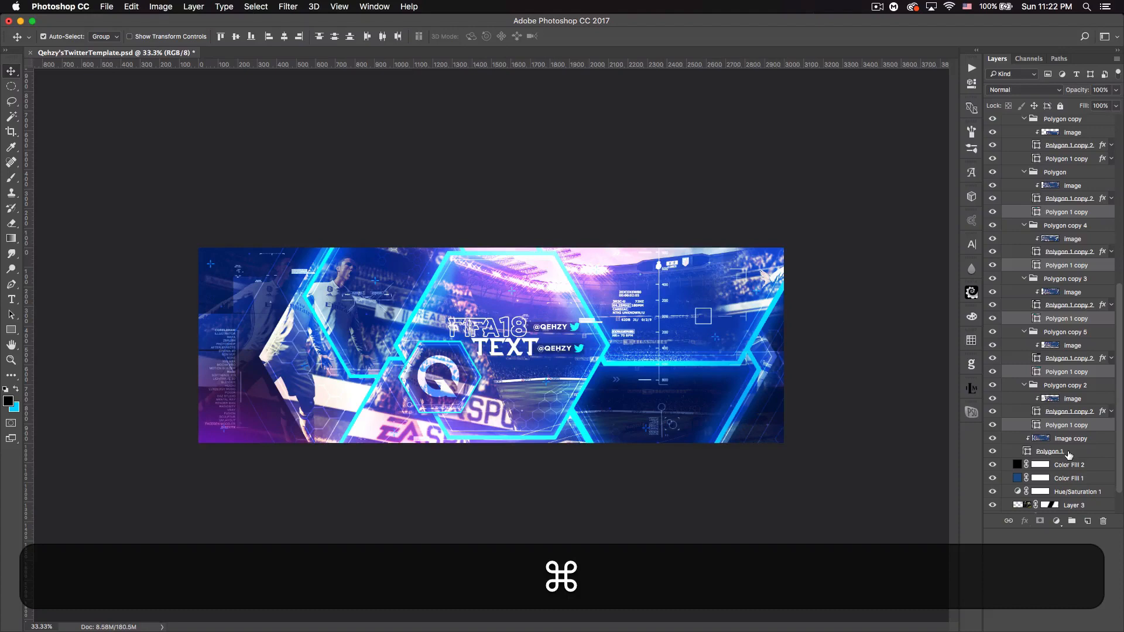
pyautogui.rightClick(1069, 455)
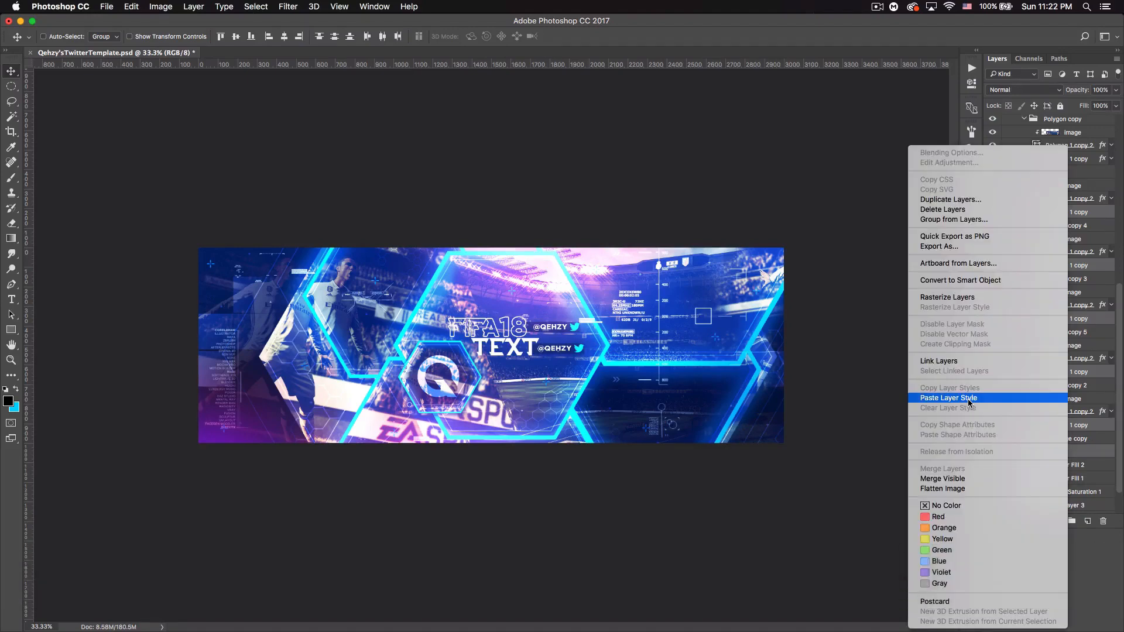
pyautogui.click(969, 399)
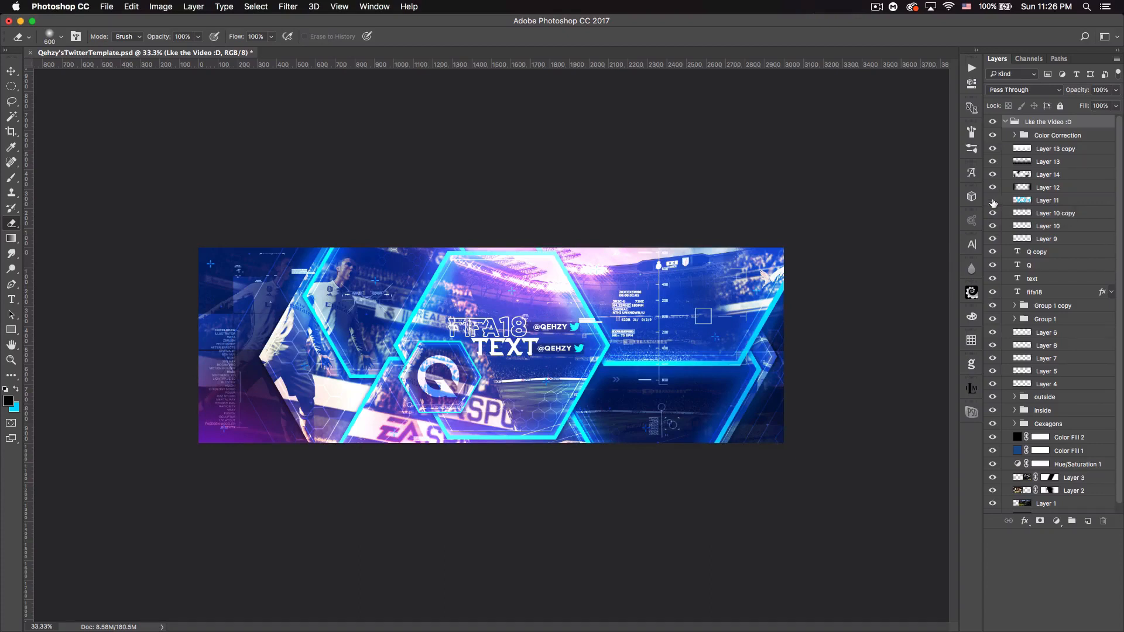
# - Rotate the layers from Layer 11 down to Layer 1 by about -3.05° and shift them about 17 px up and 2 px left
pyautogui.click(993, 201)
pyautogui.click(993, 201)
pyautogui.click(1084, 201)
pyautogui.scroll(-1, 1069, 264)
pyautogui.press('shift')
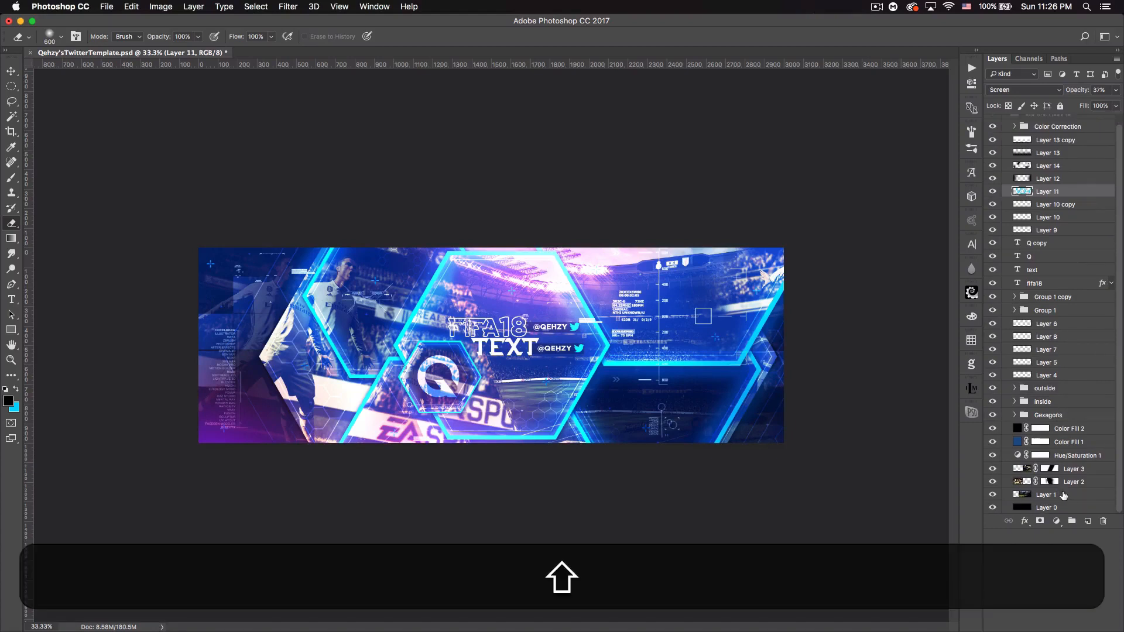
pyautogui.keyDown('shift'); pyautogui.click(1061, 497); pyautogui.keyUp('shift')
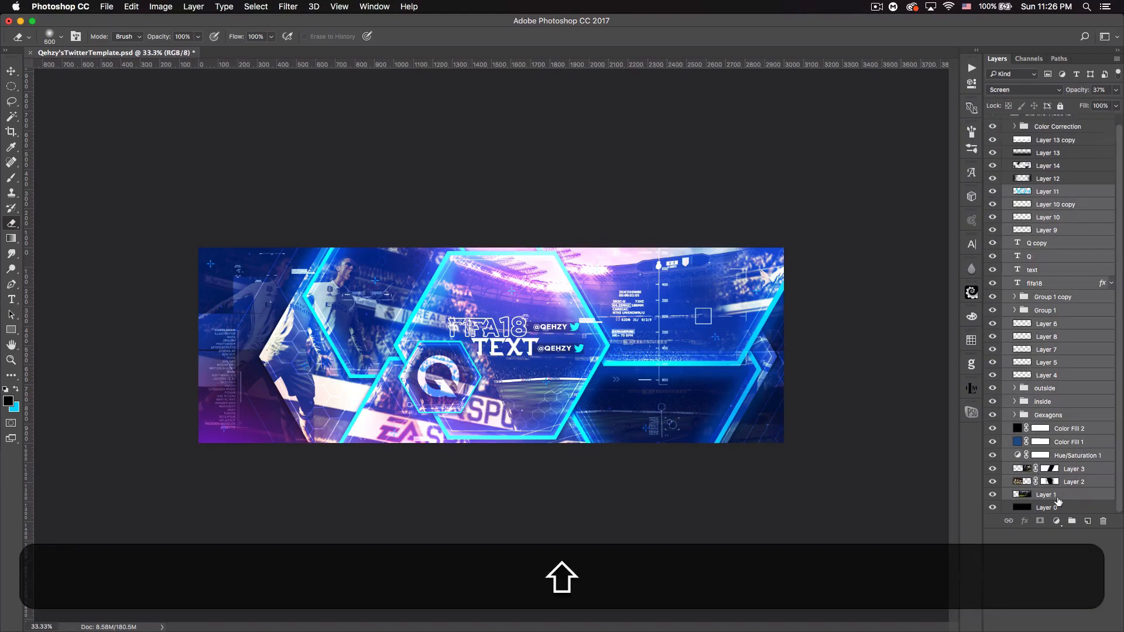
pyautogui.press('super+t')
pyautogui.moveTo(913, 453); pyautogui.dragTo(921, 428)
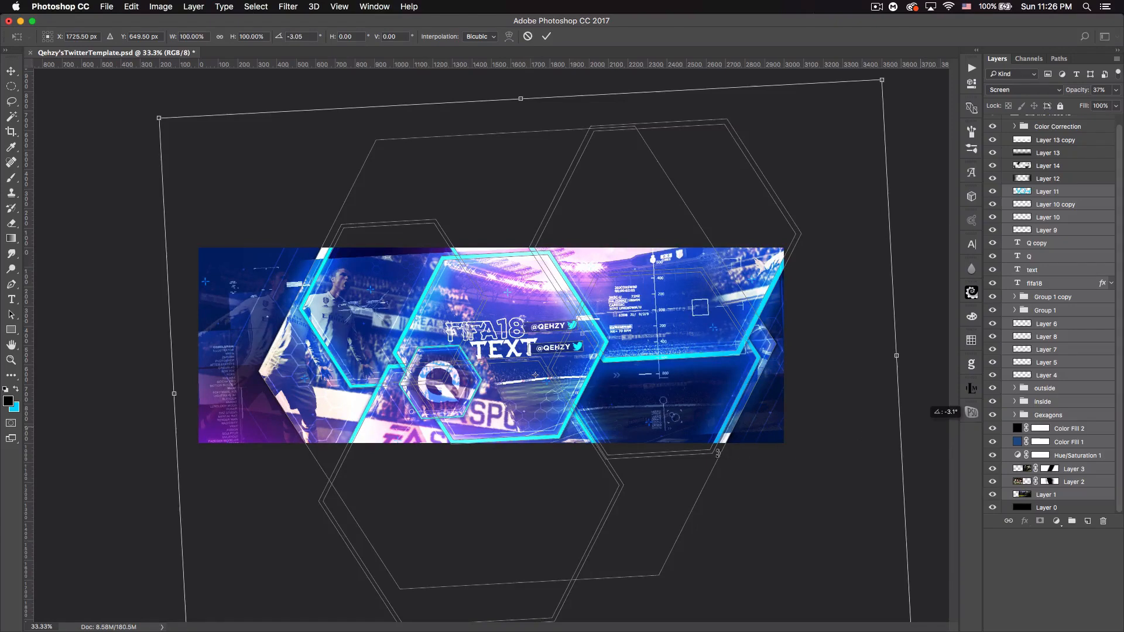
pyautogui.moveTo(754, 435); pyautogui.dragTo(750, 429)
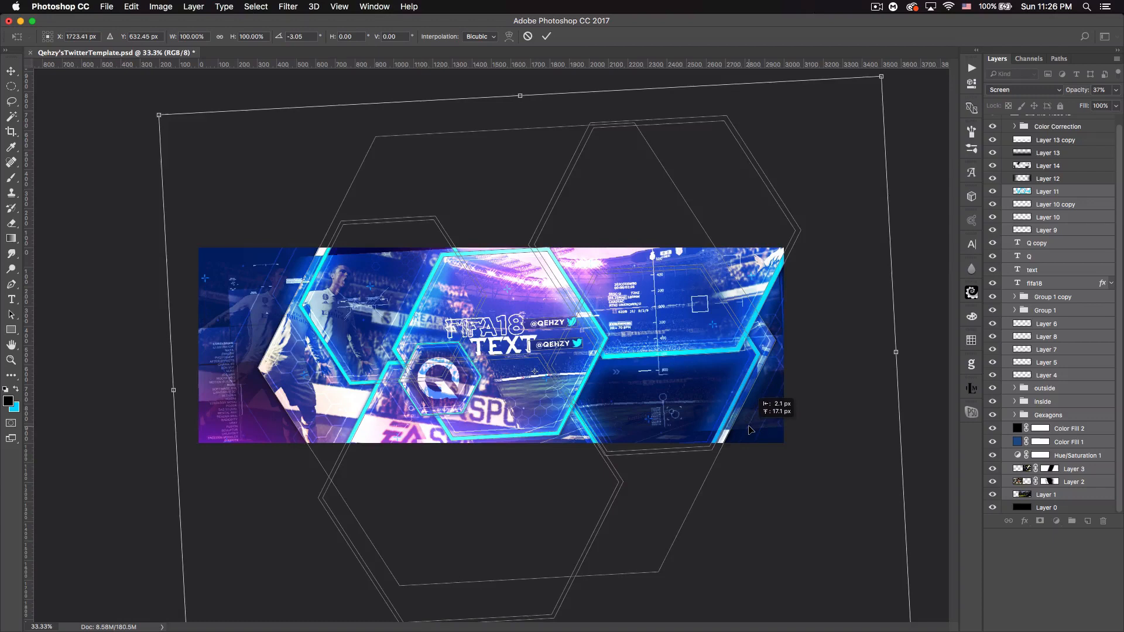
pyautogui.press('Return')
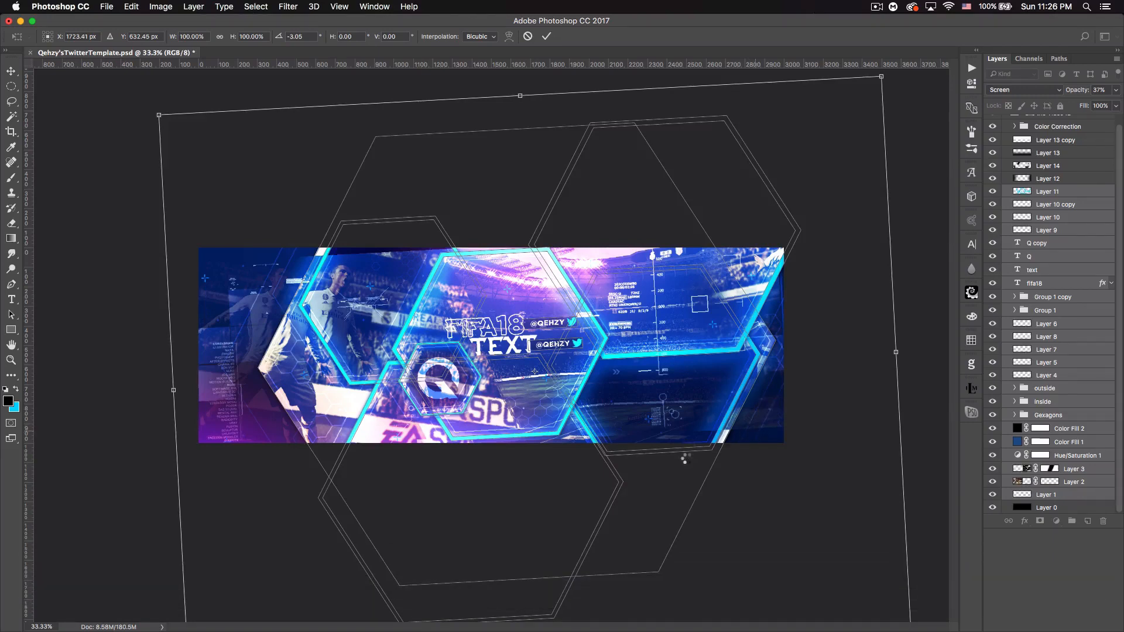
pyautogui.press('e')
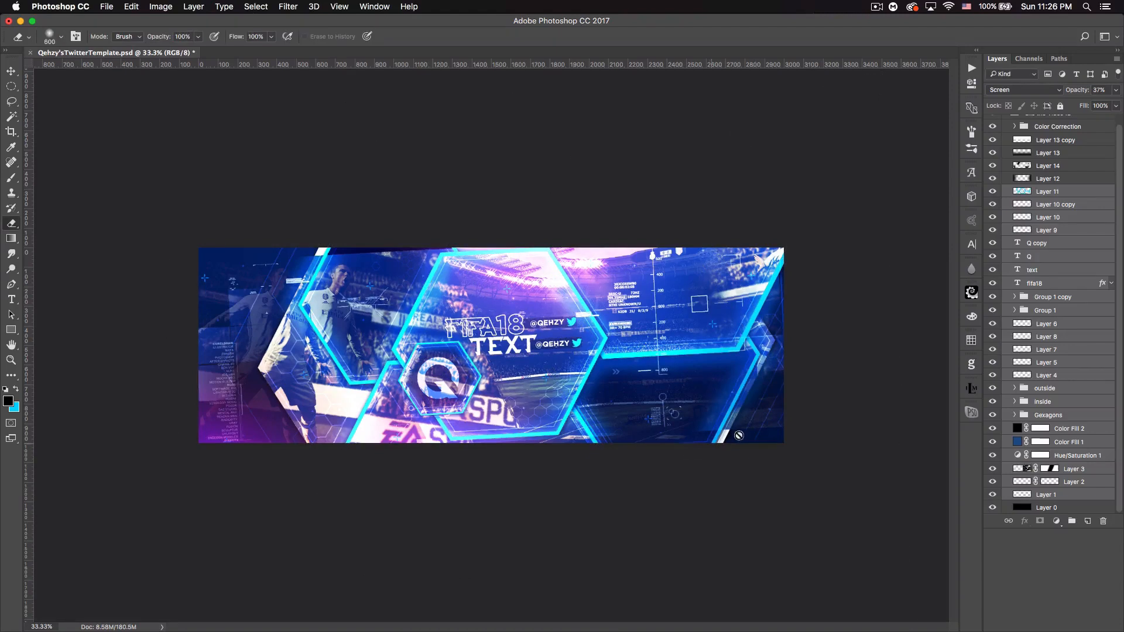
pyautogui.click(11, 71)
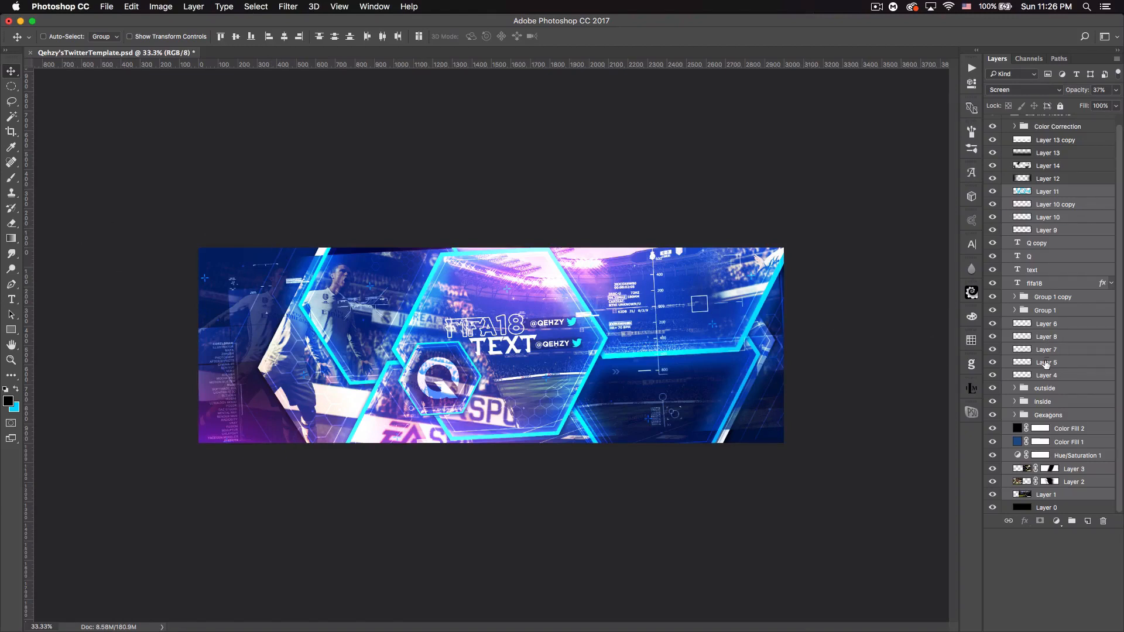
# - Collapse the Lke the Video :D group, merge a duplicate of it into one layer, and duplicate that merged layer
pyautogui.scroll(1, 1053, 361)
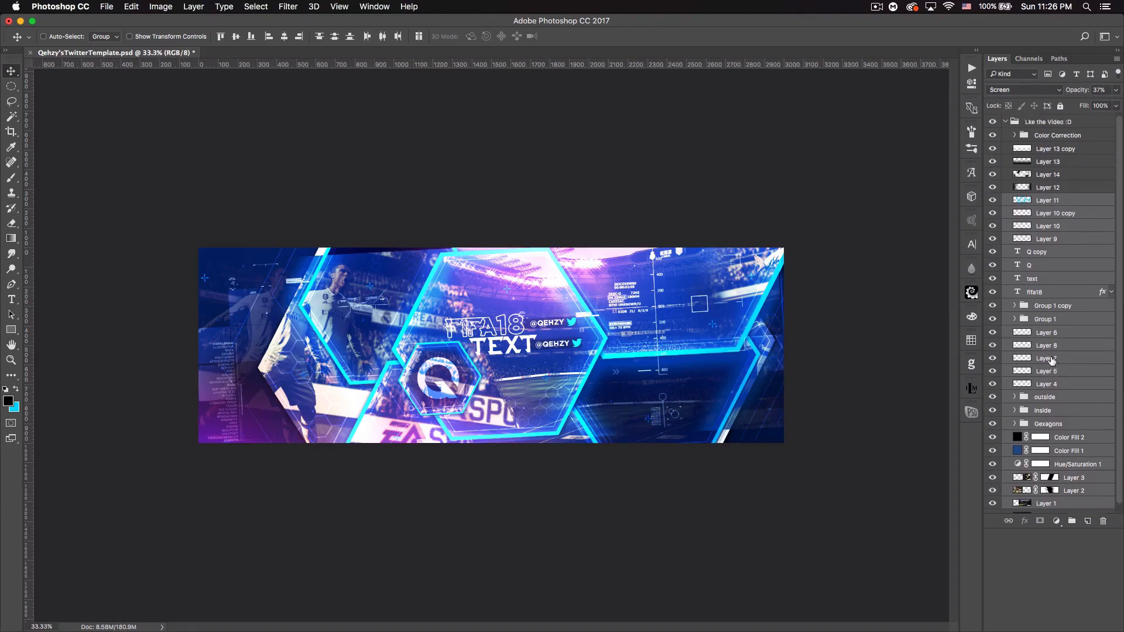
pyautogui.click(1006, 122)
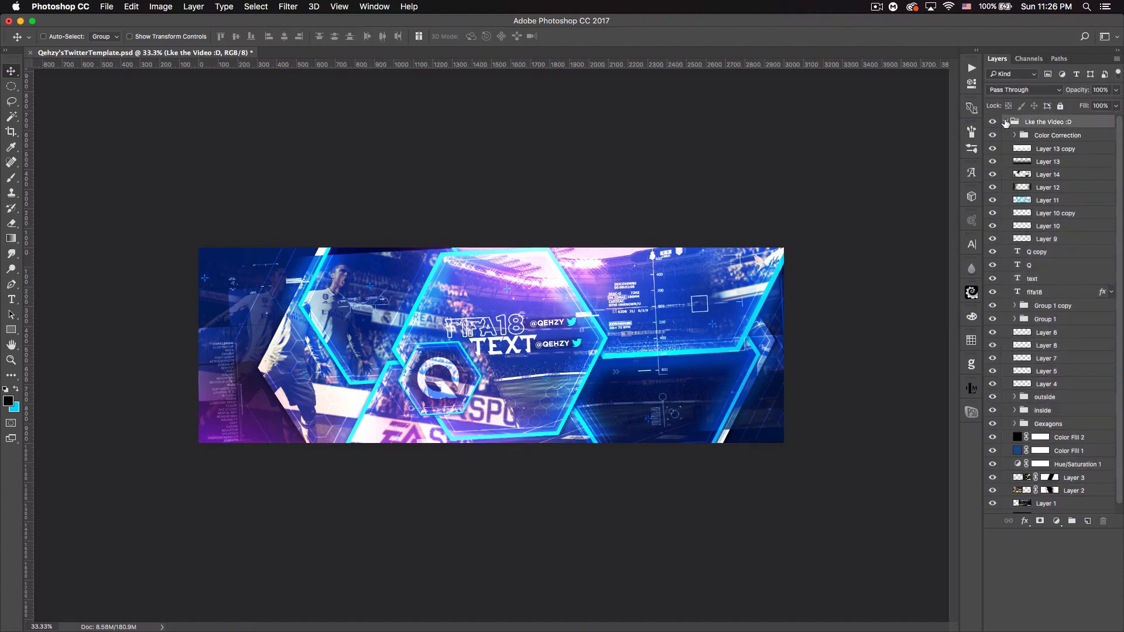
pyautogui.click(1006, 122)
pyautogui.press('super+j')
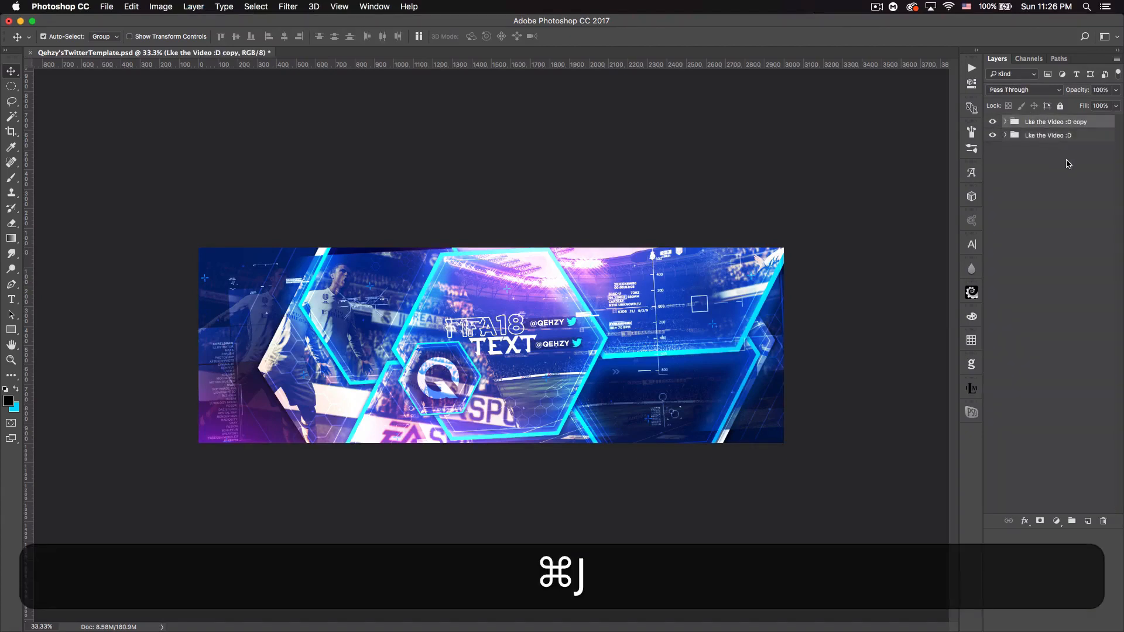
pyautogui.press('super+e')
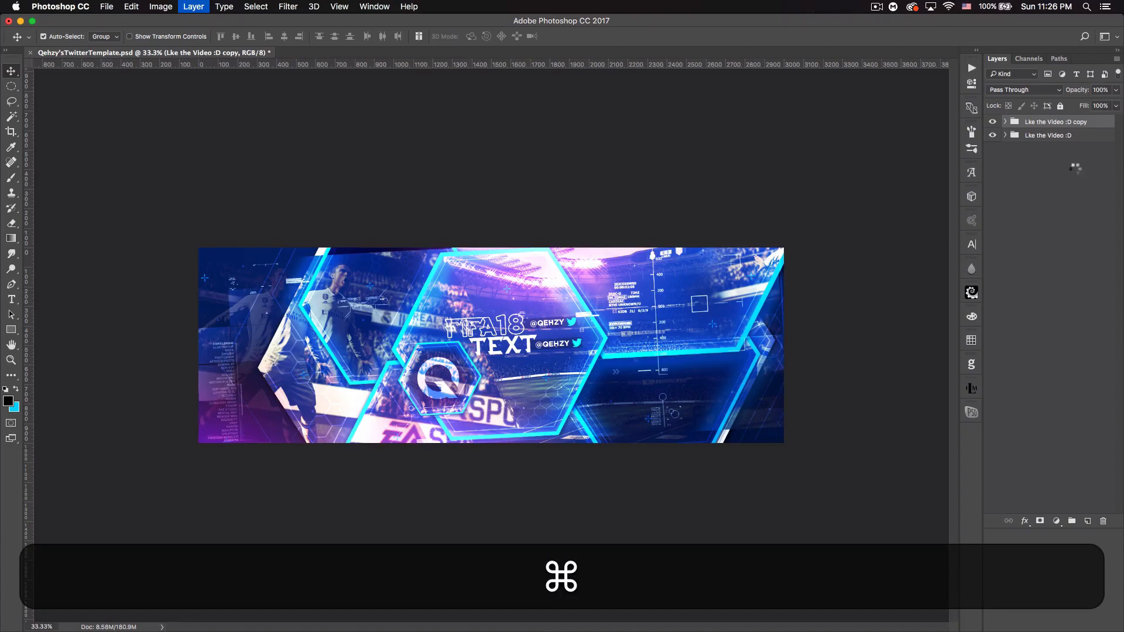
pyautogui.press('super+j')
# - Apply an Iris Blur of 7 px to the Lke the Video :D copy 2 layer
pyautogui.click(288, 6)
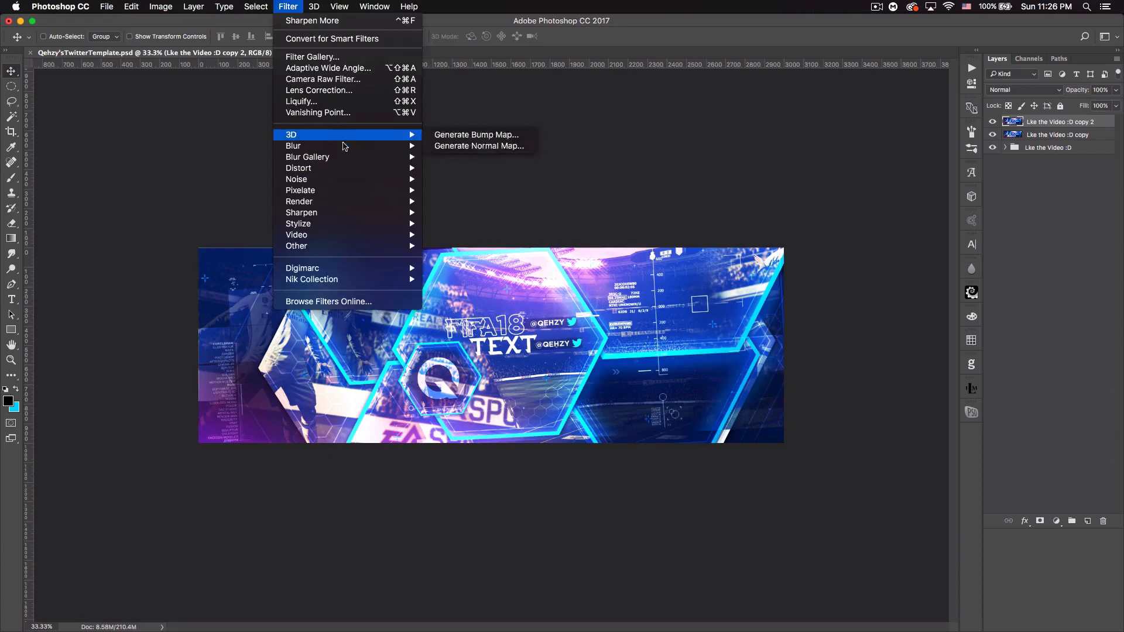
pyautogui.moveTo(362, 159)
pyautogui.click(462, 168)
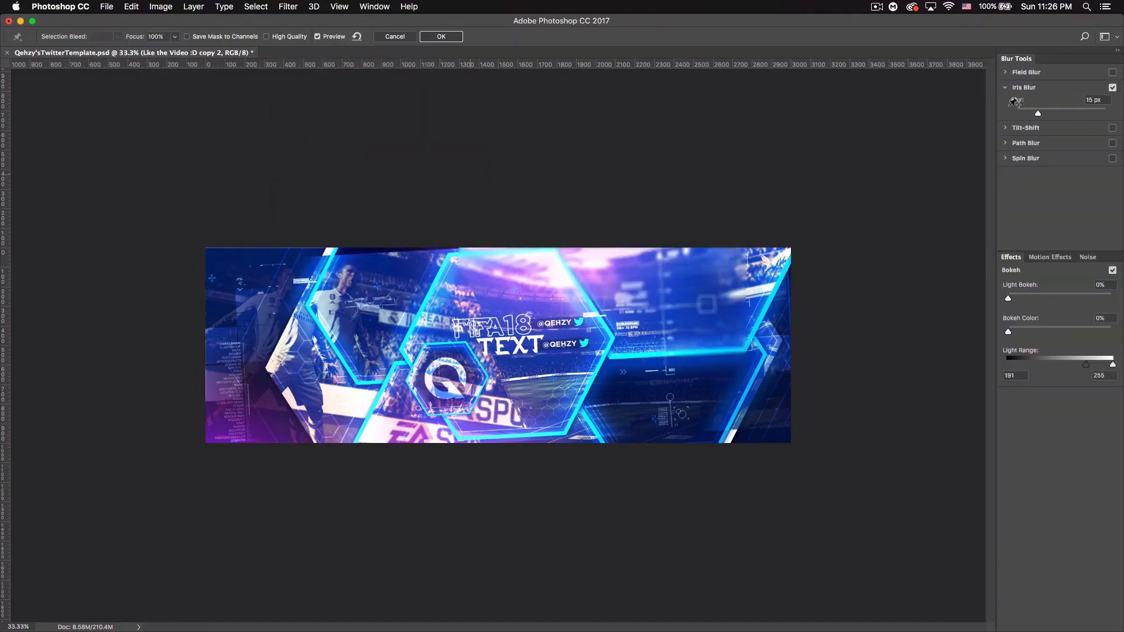
pyautogui.doubleClick(1093, 100)
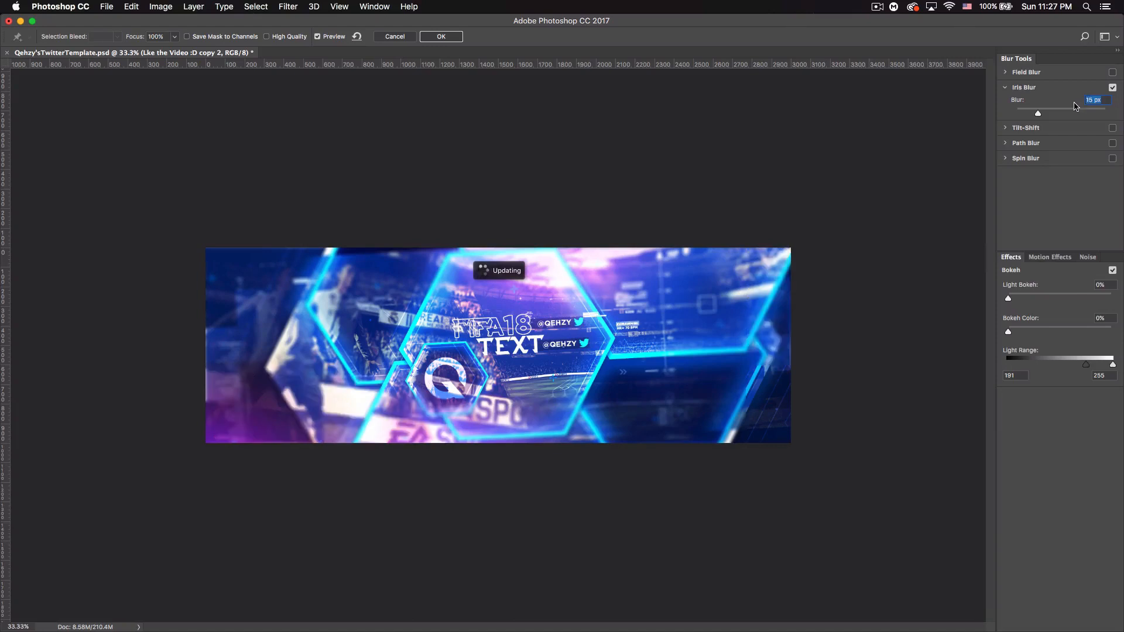
pyautogui.write('7')
pyautogui.click(444, 37)
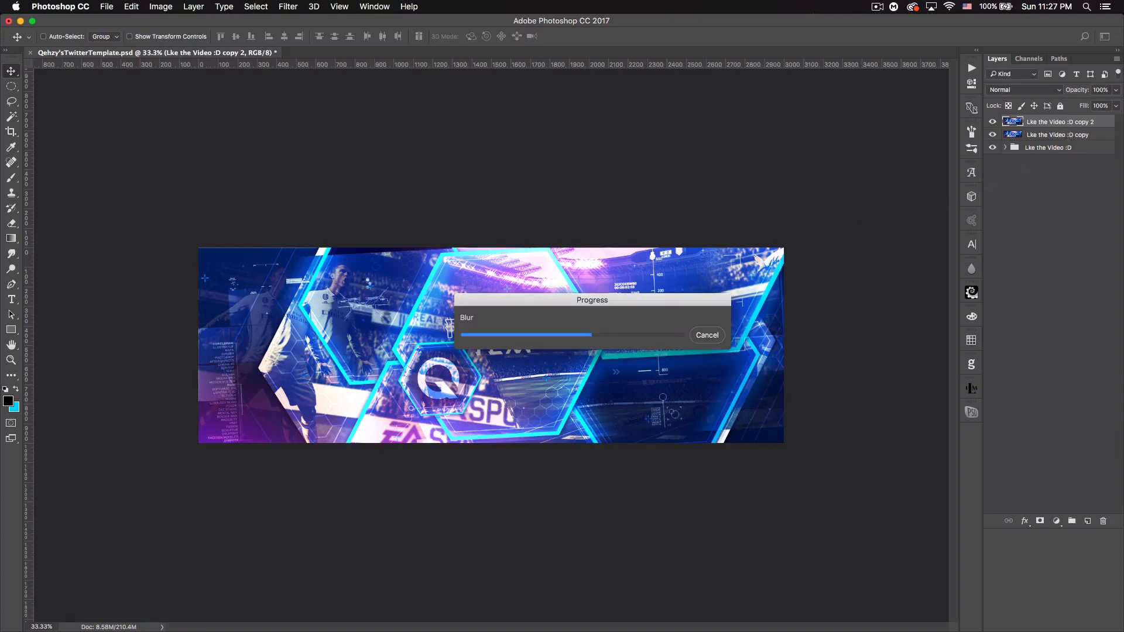
# - Erase the blurred copy over the hexagons, player, titles and central stadium so that blur remains only around the header's edges
pyautogui.click(11, 223)
pyautogui.moveTo(316, 357)
pyautogui.mouseDown()
pyautogui.moveTo(390, 310)
pyautogui.moveTo(345, 298)
pyautogui.moveTo(296, 334)
pyautogui.moveTo(327, 379)
pyautogui.moveTo(299, 396)
pyautogui.moveTo(329, 364)
pyautogui.mouseUp()
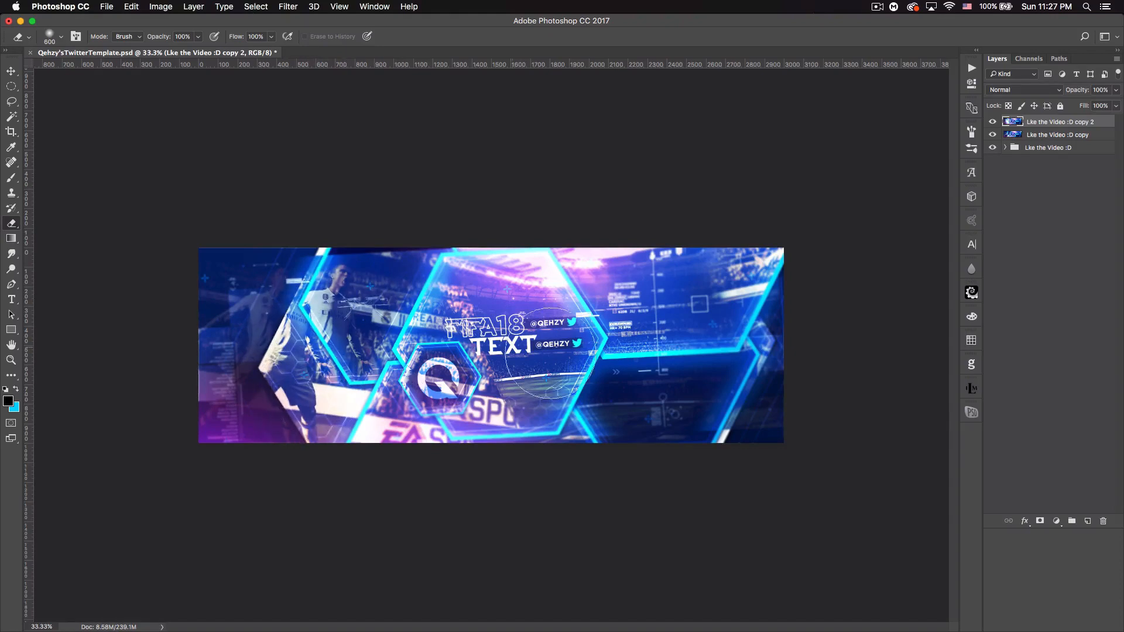
pyautogui.moveTo(415, 372)
pyautogui.mouseDown()
pyautogui.moveTo(579, 396)
pyautogui.moveTo(560, 345)
pyautogui.moveTo(641, 340)
pyautogui.mouseUp()
pyautogui.moveTo(753, 357)
pyautogui.mouseDown()
pyautogui.moveTo(818, 371)
pyautogui.moveTo(721, 380)
pyautogui.moveTo(666, 359)
pyautogui.mouseUp()
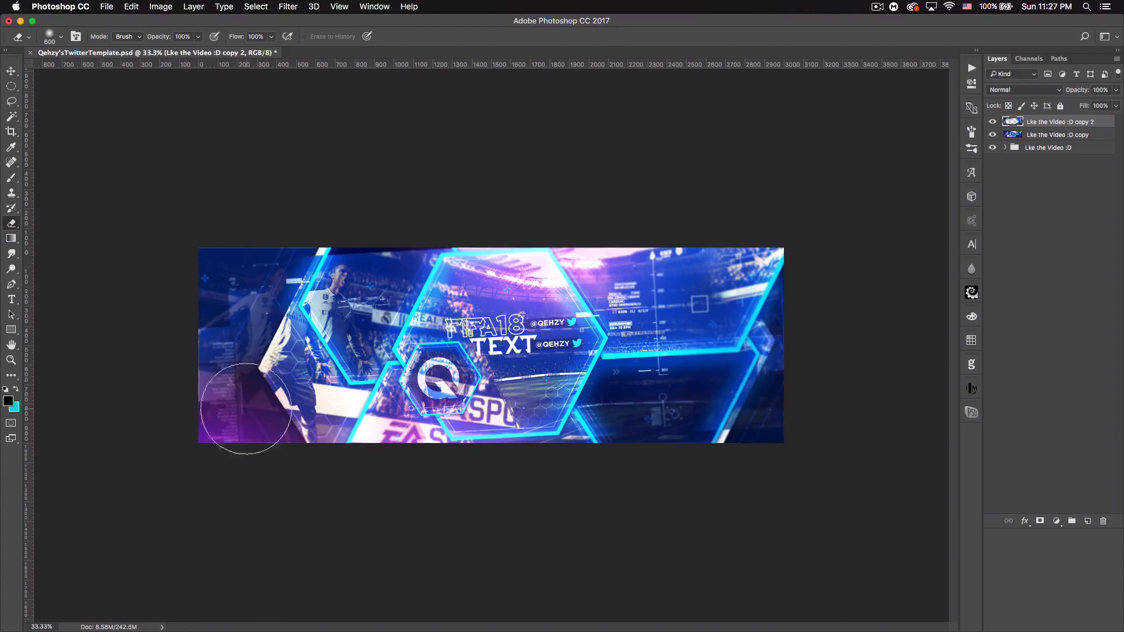
# - Merge duplicates of the two flattened header layers into one new layer and apply Sharpen More to it
pyautogui.press('shift')
pyautogui.keyDown('shift'); pyautogui.click(1077, 137); pyautogui.keyUp('shift')
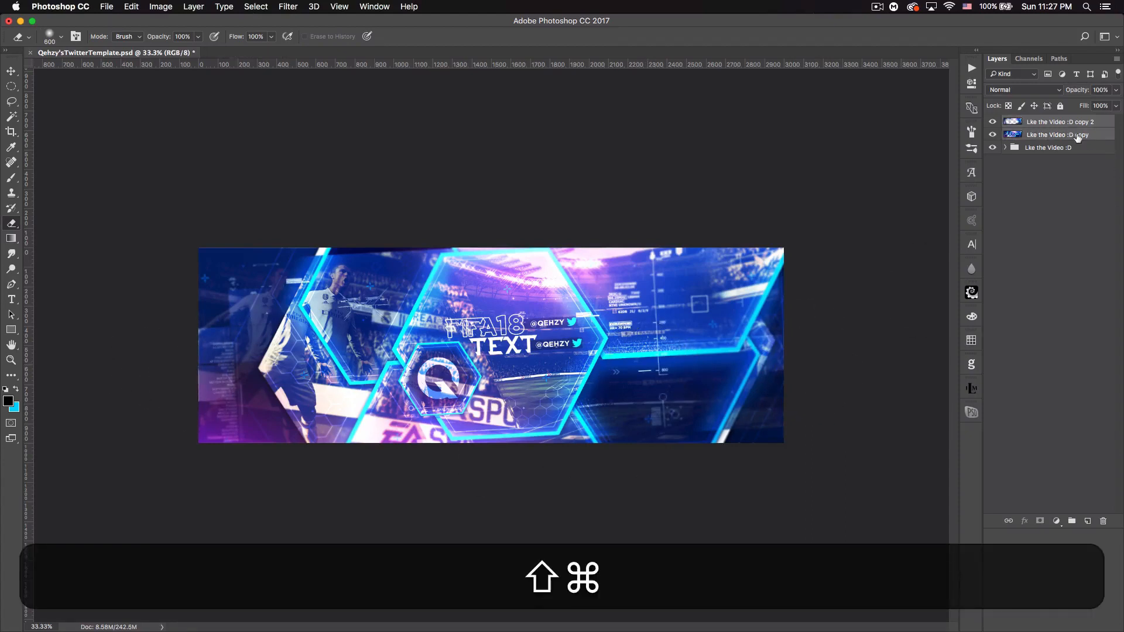
pyautogui.press('super+j')
pyautogui.press('super+e')
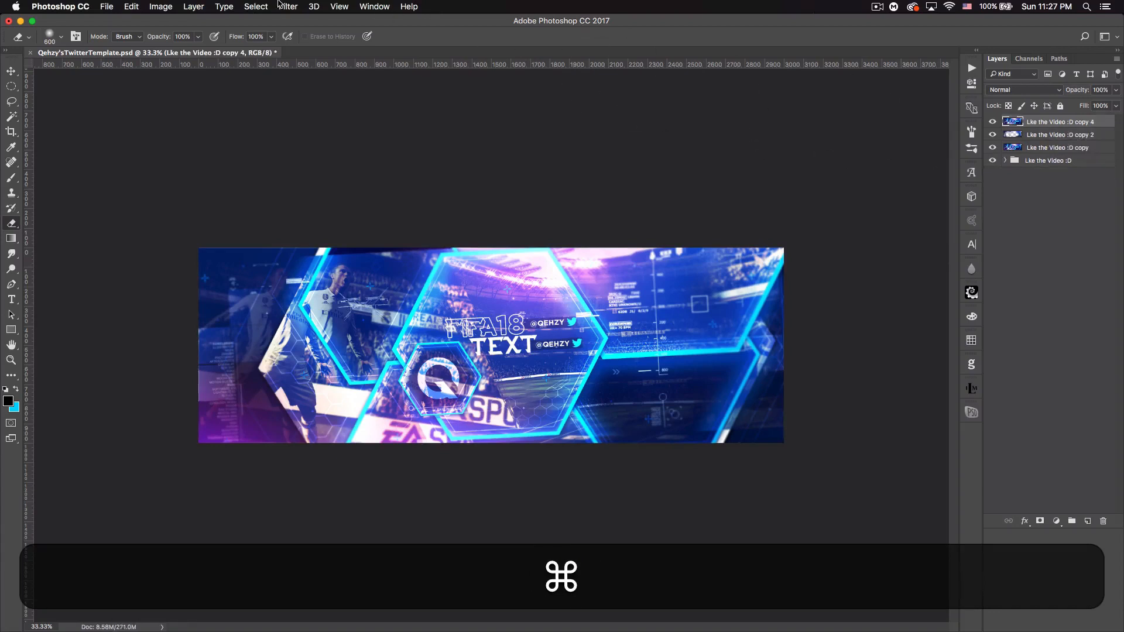
pyautogui.click(288, 6)
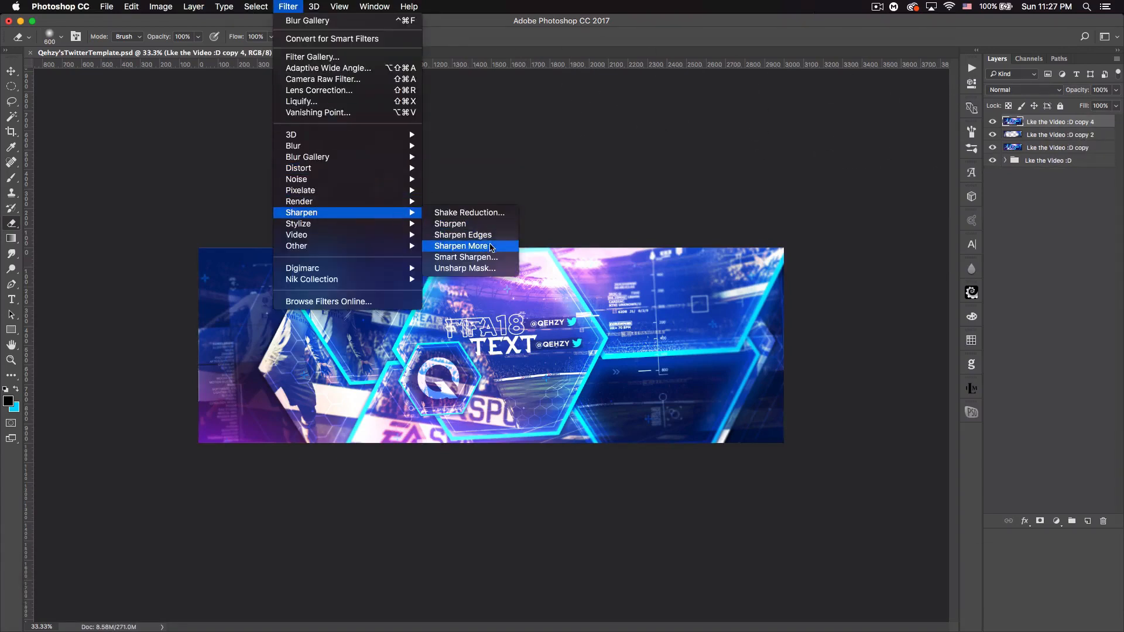
pyautogui.click(491, 246)
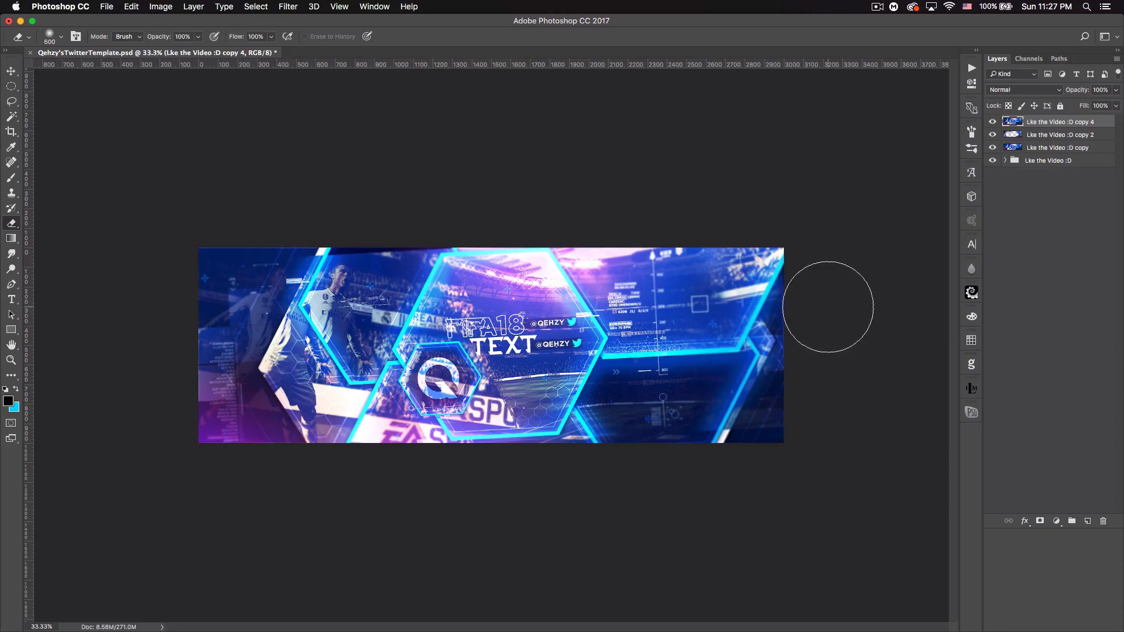
# - Add a Vibrance adjustment layer above the sharpened copy, raising its vibrance to about +8 and its saturation slightly
pyautogui.click(1058, 521)
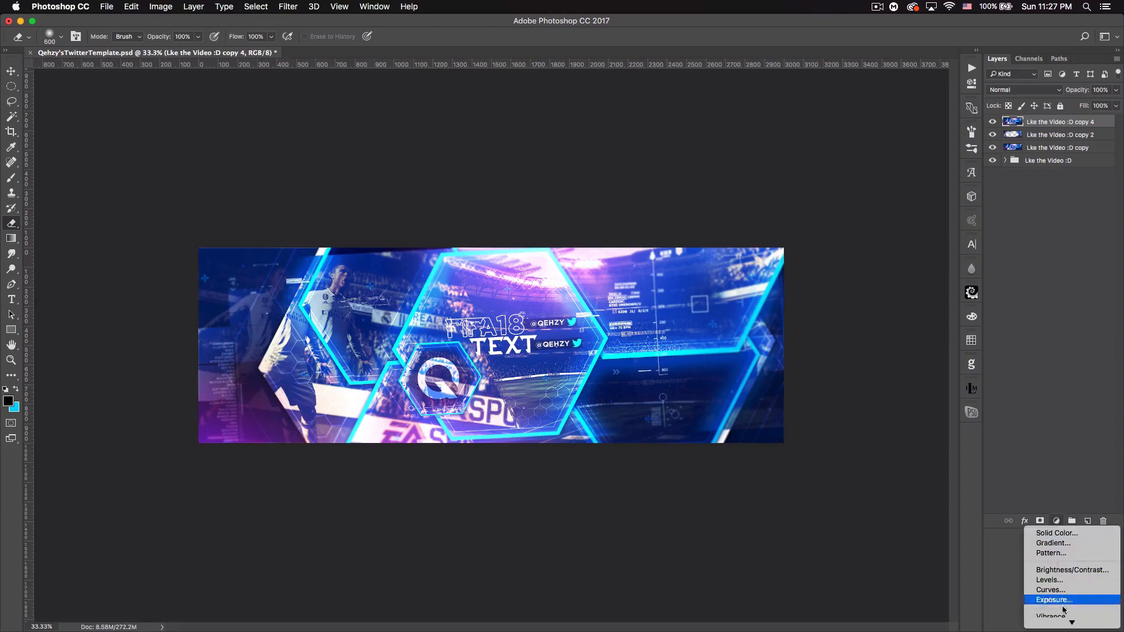
pyautogui.click(1054, 527)
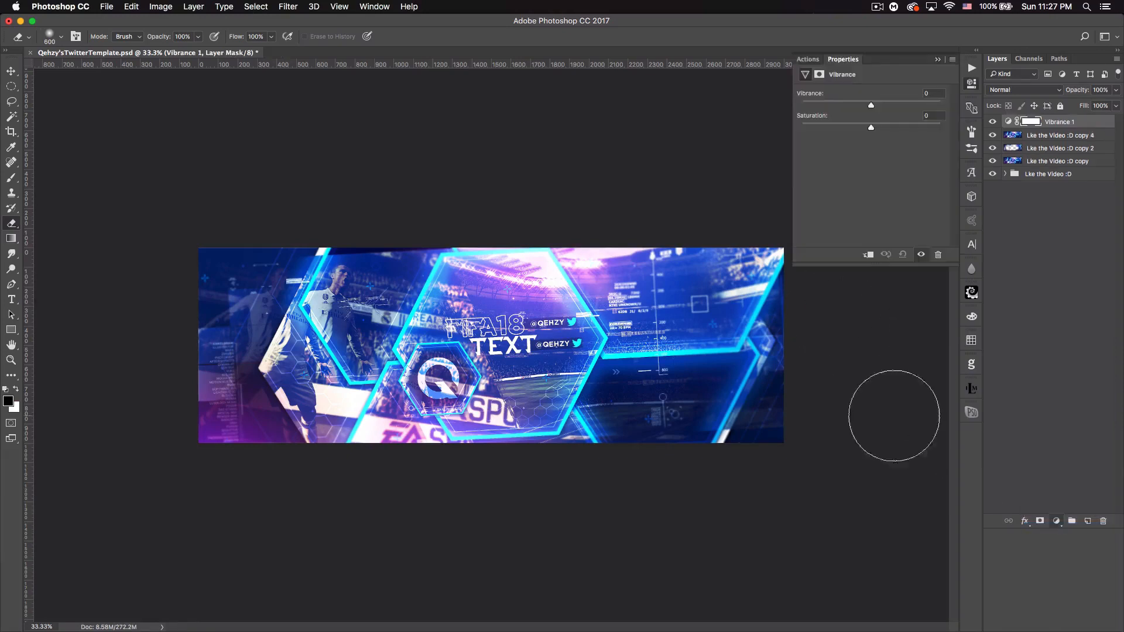
pyautogui.click(884, 103)
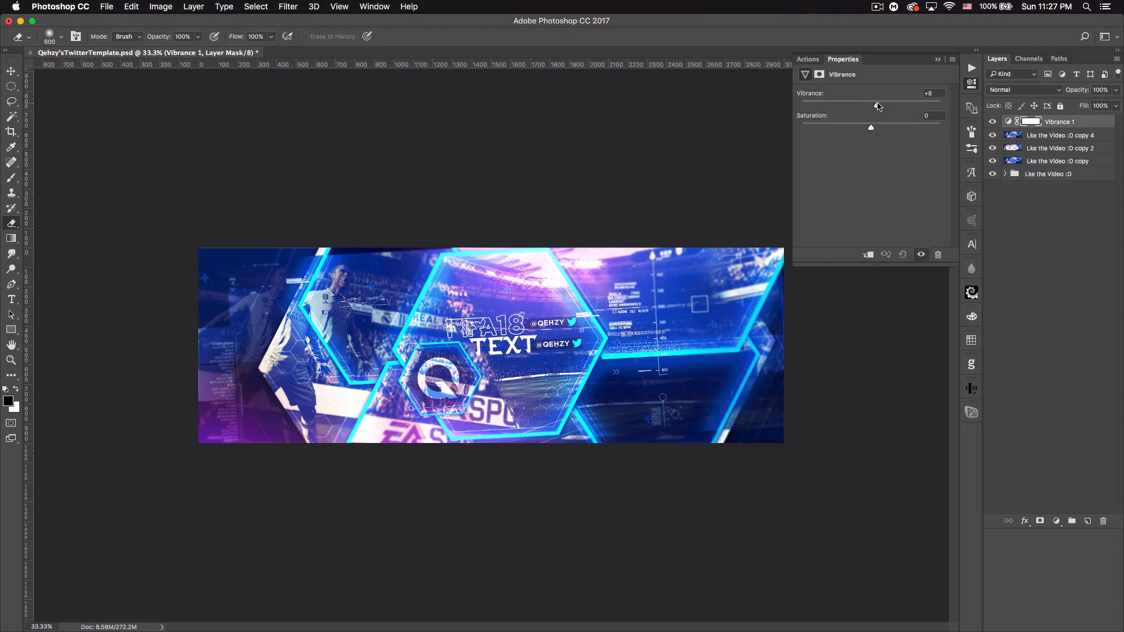
pyautogui.click(876, 125)
pyautogui.click(939, 60)
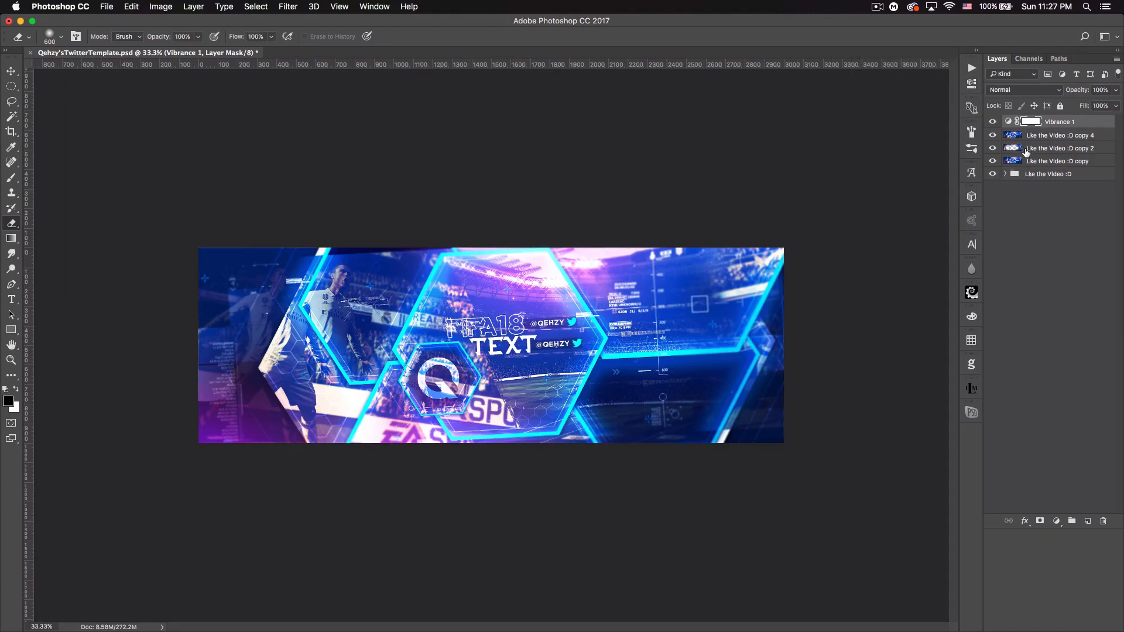
# - Expand the Lke the Video :D, Color Correction and okay groups, and hide Vibrance 1 and the three flattened header copies
pyautogui.click(1006, 173)
pyautogui.click(1015, 187)
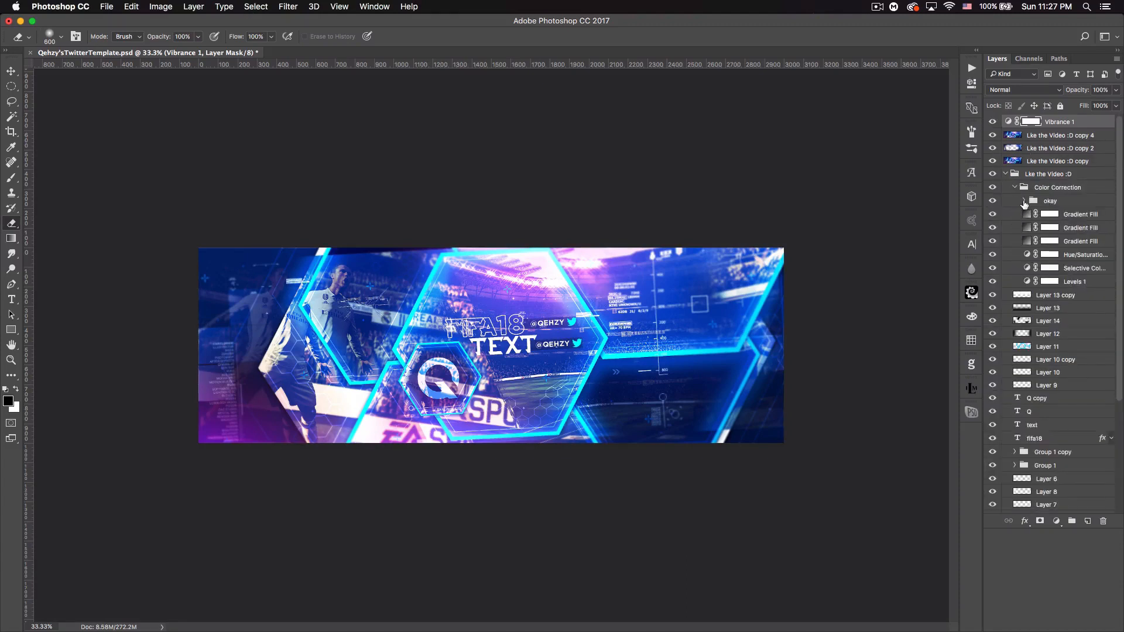
pyautogui.click(1024, 202)
pyautogui.moveTo(992, 126); pyautogui.dragTo(994, 162)
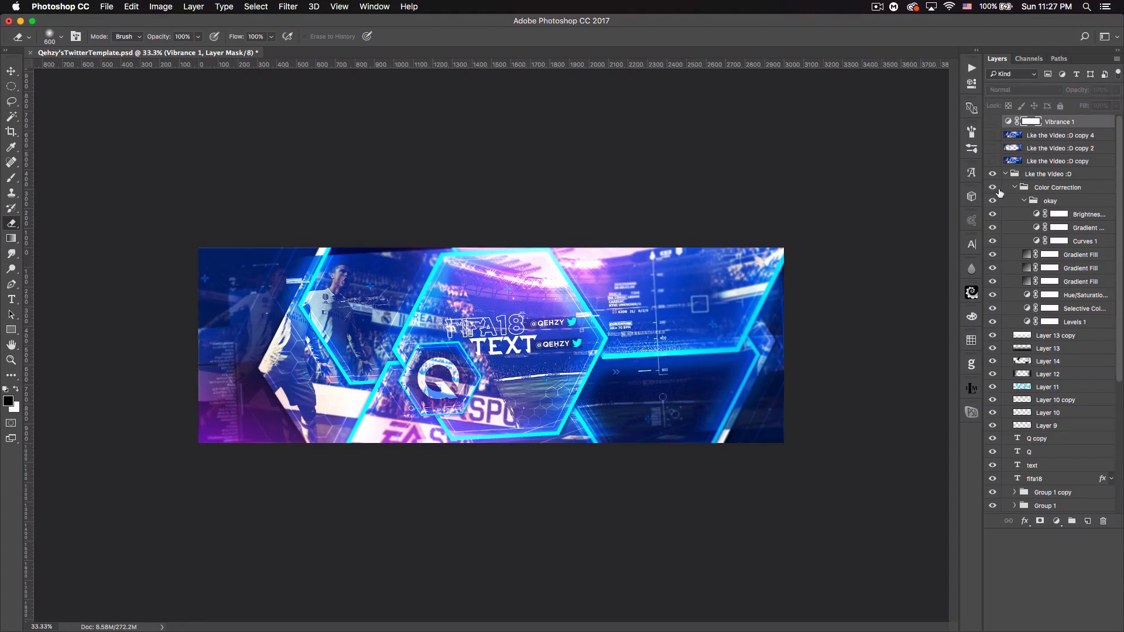
# - Examine the Brightness/Contrast 2 settings and the opacity of the okay group
pyautogui.doubleClick(1038, 215)
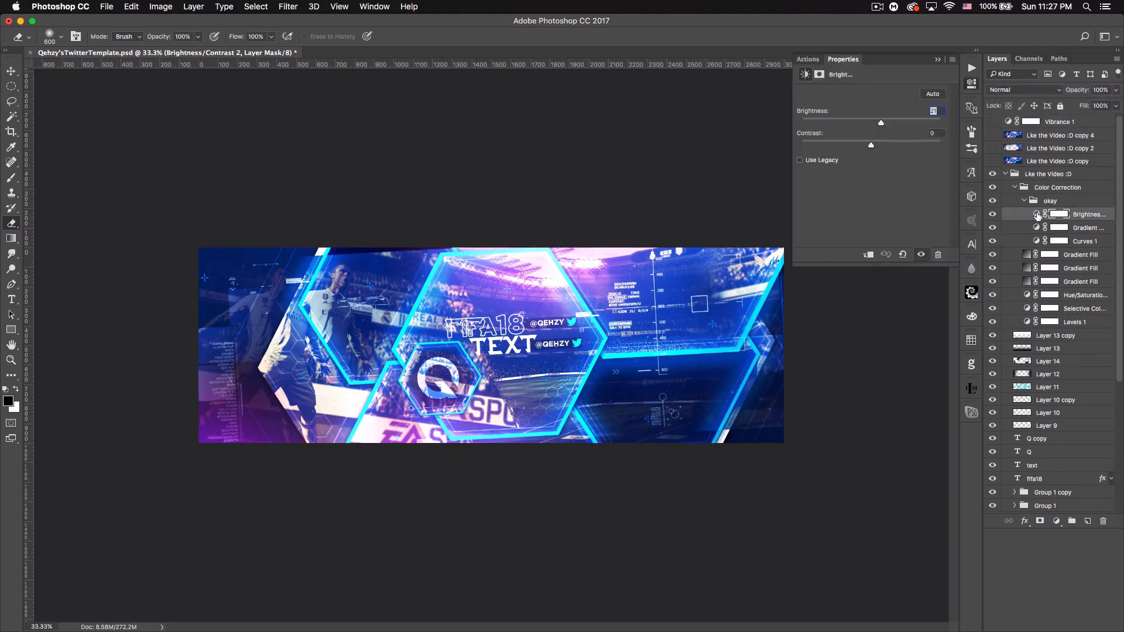
pyautogui.click(1055, 202)
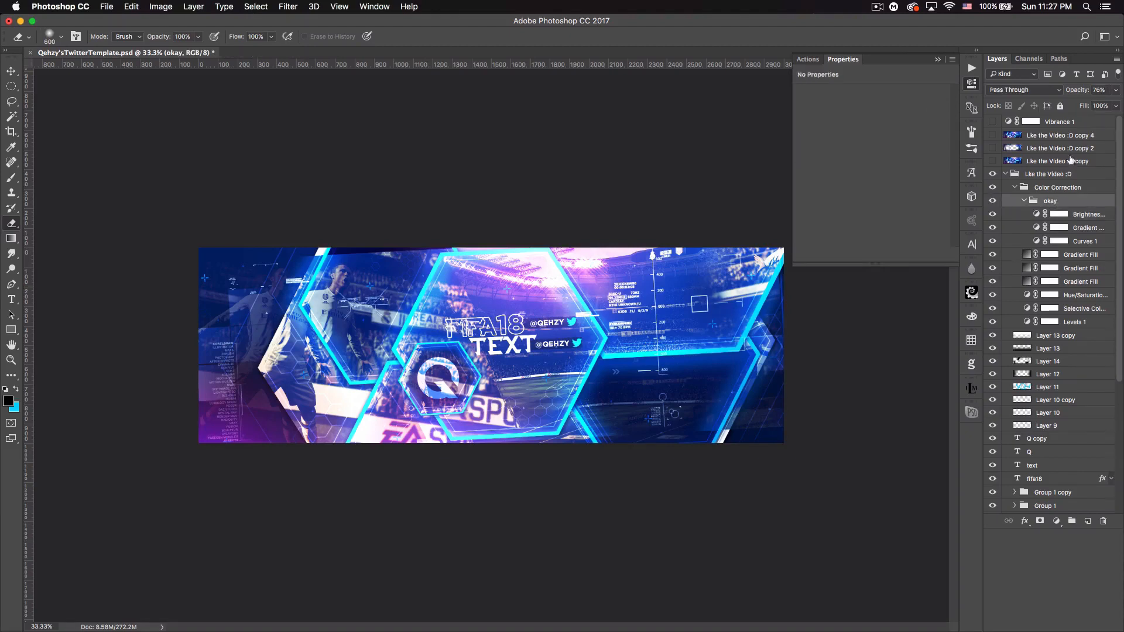
pyautogui.click(1039, 215)
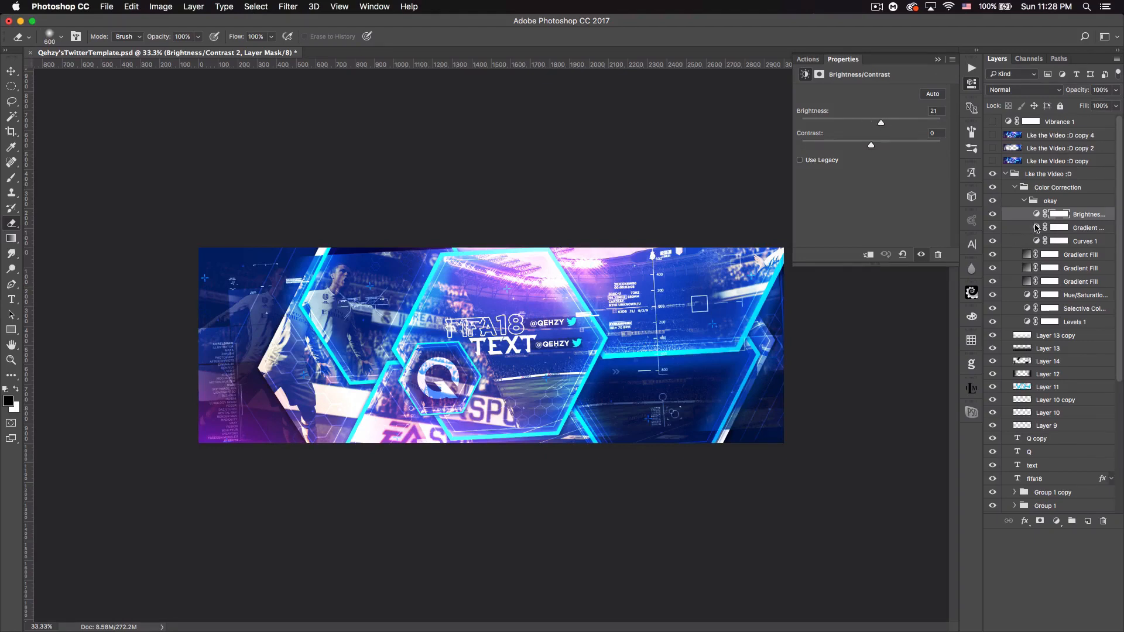
# - Examine the colours of all three stops in the okay group's gradient map
pyautogui.click(1036, 228)
pyautogui.click(898, 100)
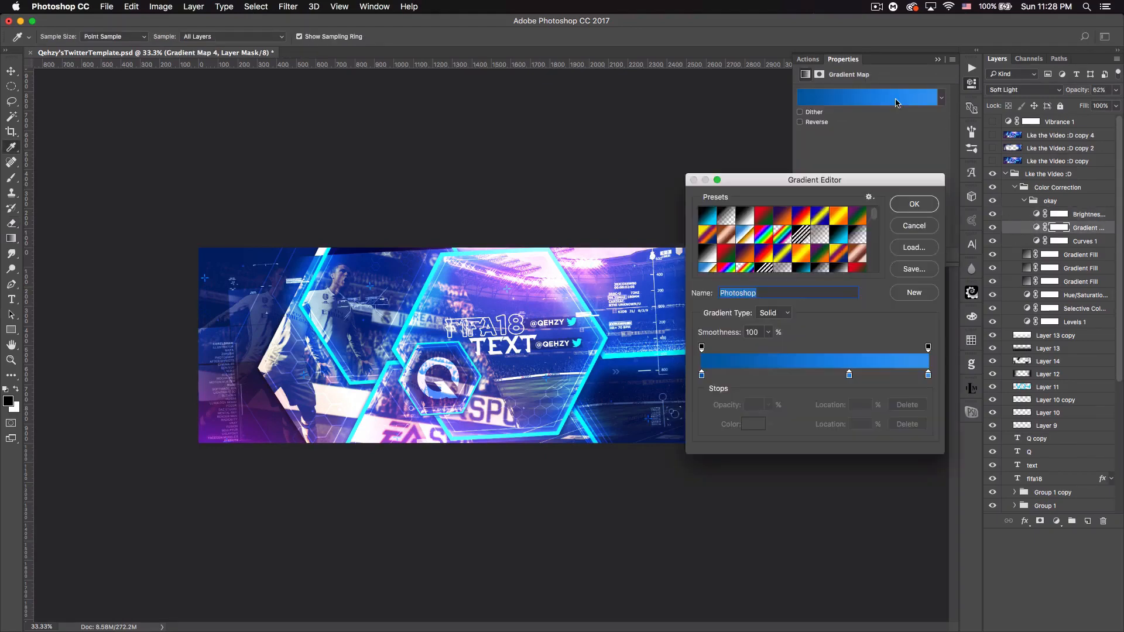
pyautogui.click(701, 377)
pyautogui.click(756, 424)
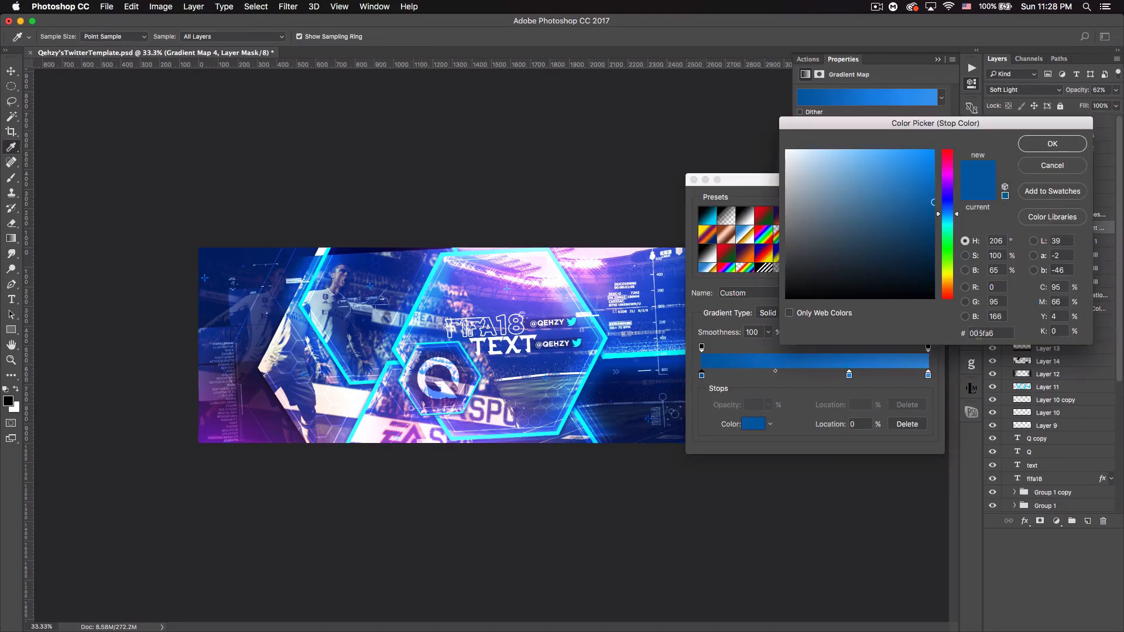
pyautogui.click(1054, 145)
pyautogui.click(850, 376)
pyautogui.doubleClick(850, 376)
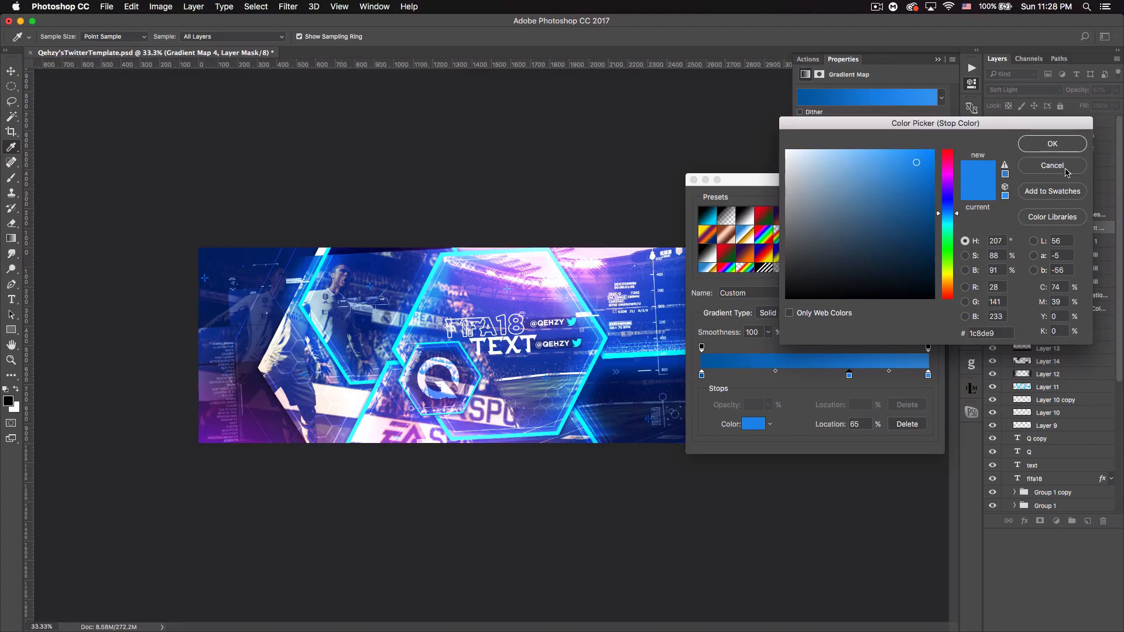
pyautogui.click(1053, 144)
pyautogui.click(929, 375)
pyautogui.click(743, 424)
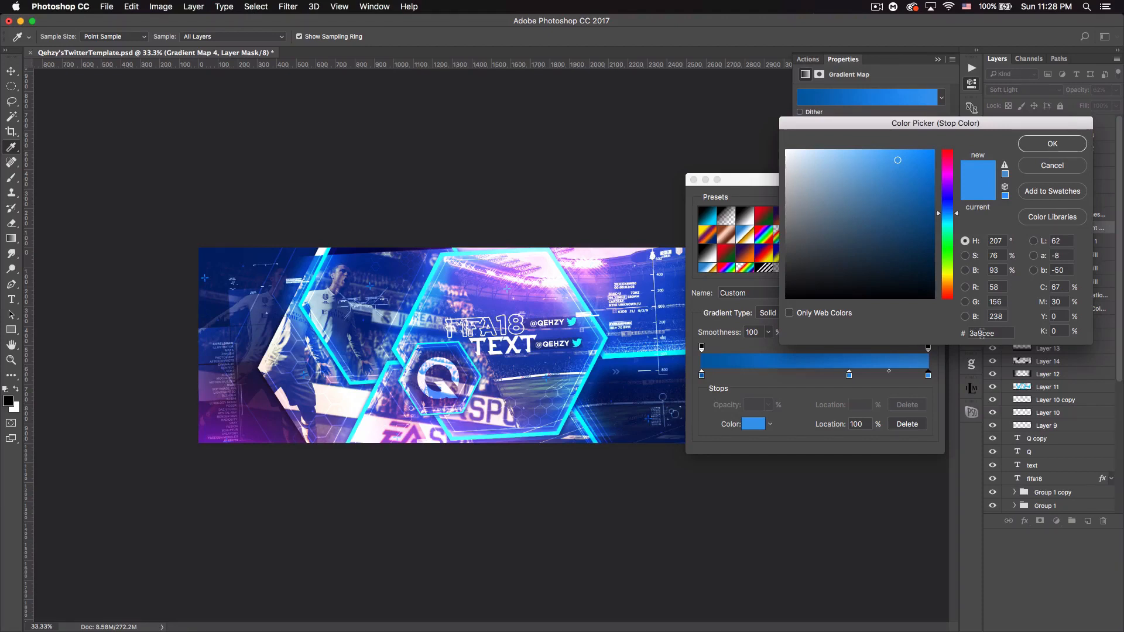
pyautogui.click(1052, 147)
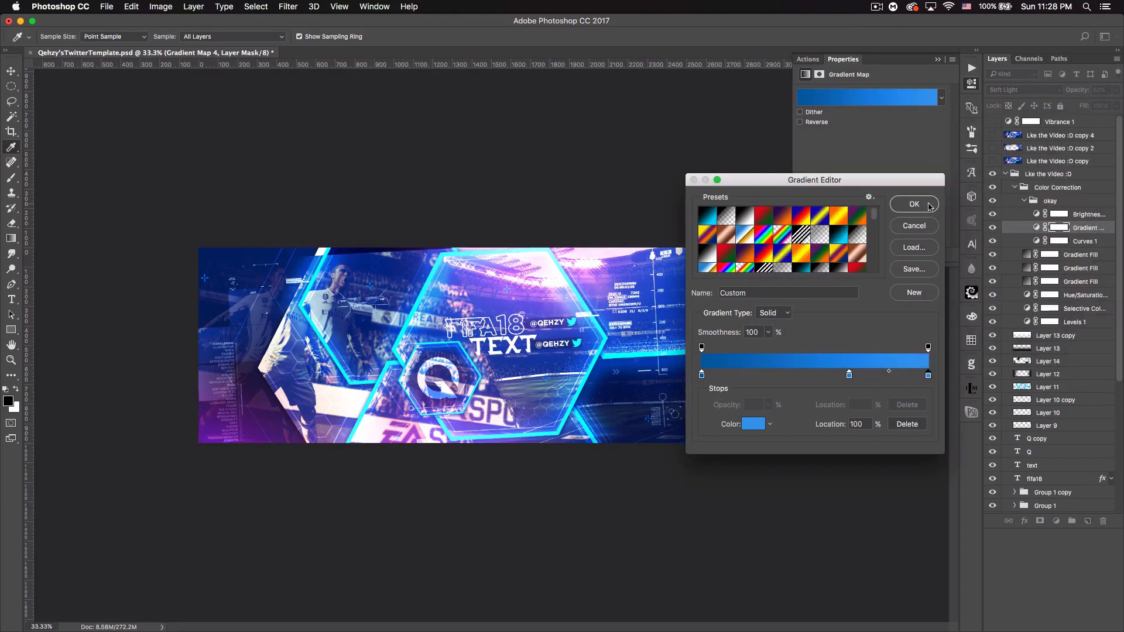
# - Examine the blue channel curve of the Curves 1 adjustment, and collapse the okay group
pyautogui.click(930, 206)
pyautogui.click(937, 59)
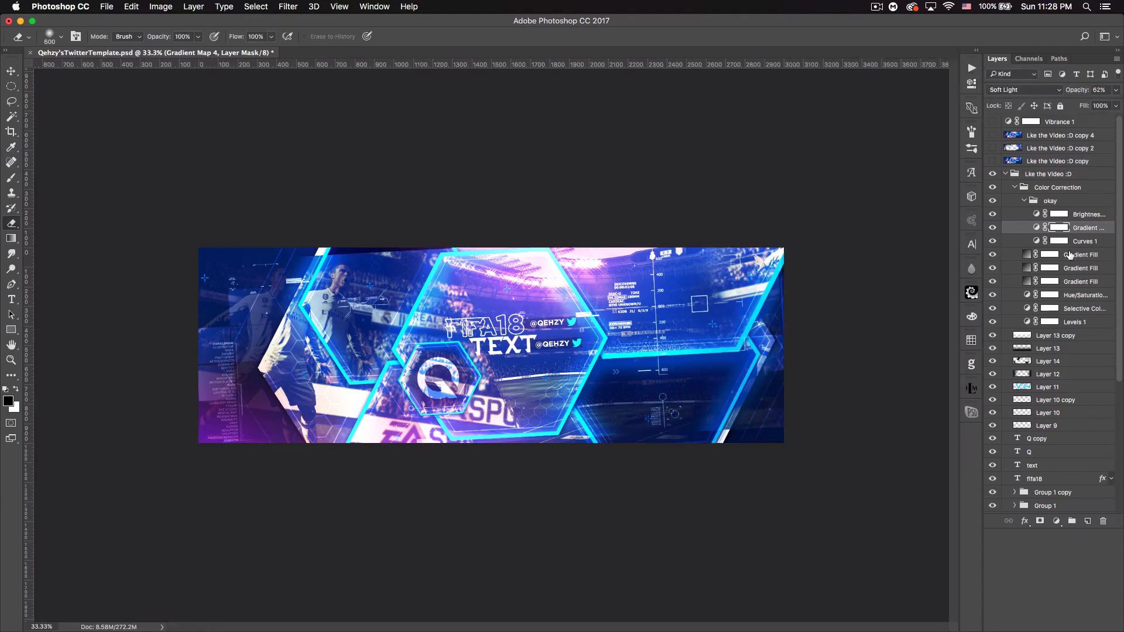
pyautogui.doubleClick(1037, 242)
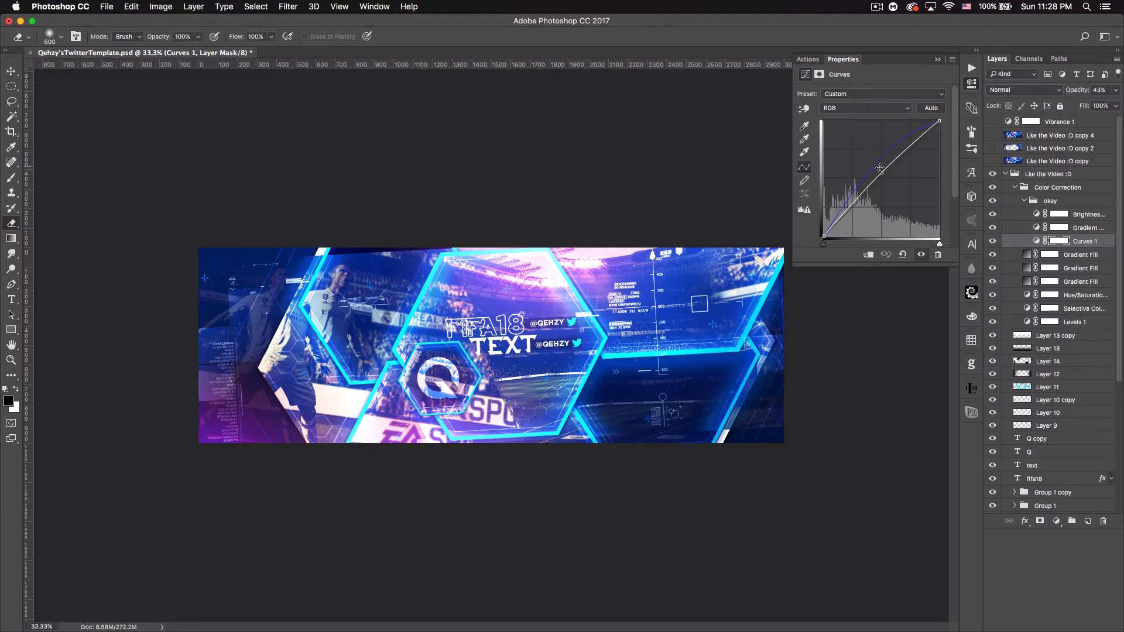
pyautogui.click(869, 109)
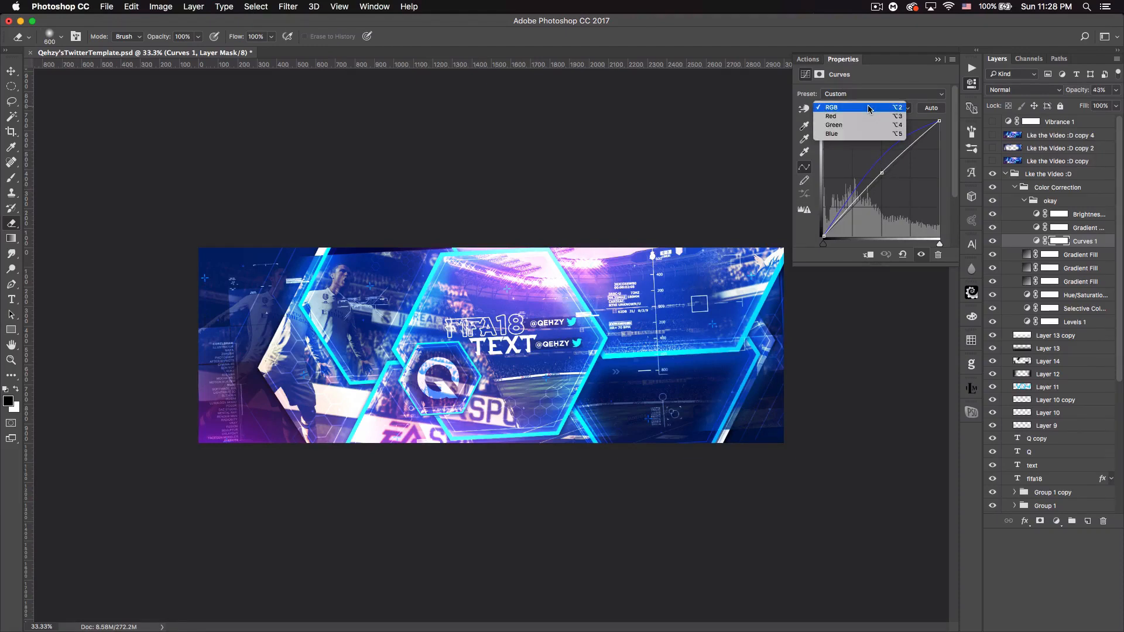
pyautogui.click(868, 134)
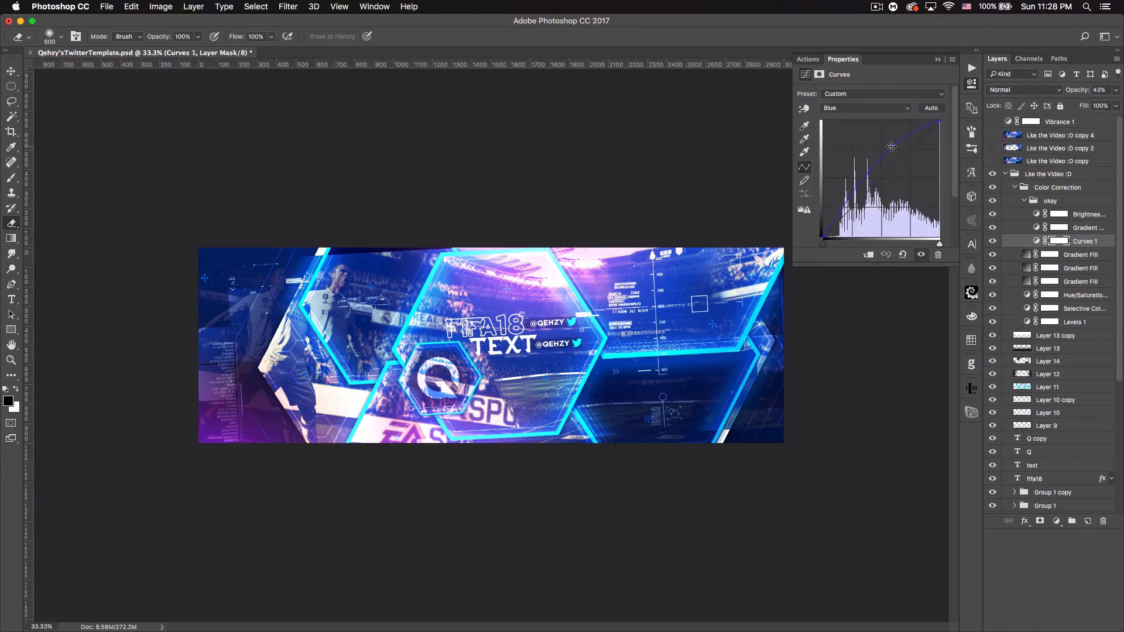
pyautogui.click(938, 60)
pyautogui.click(1026, 204)
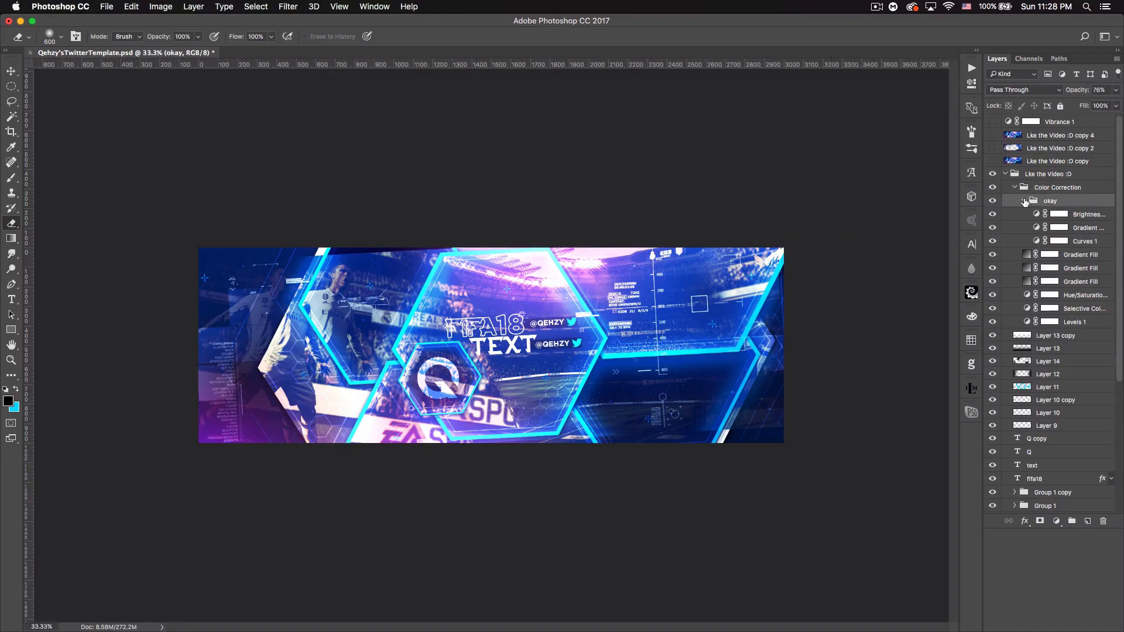
pyautogui.click(1024, 202)
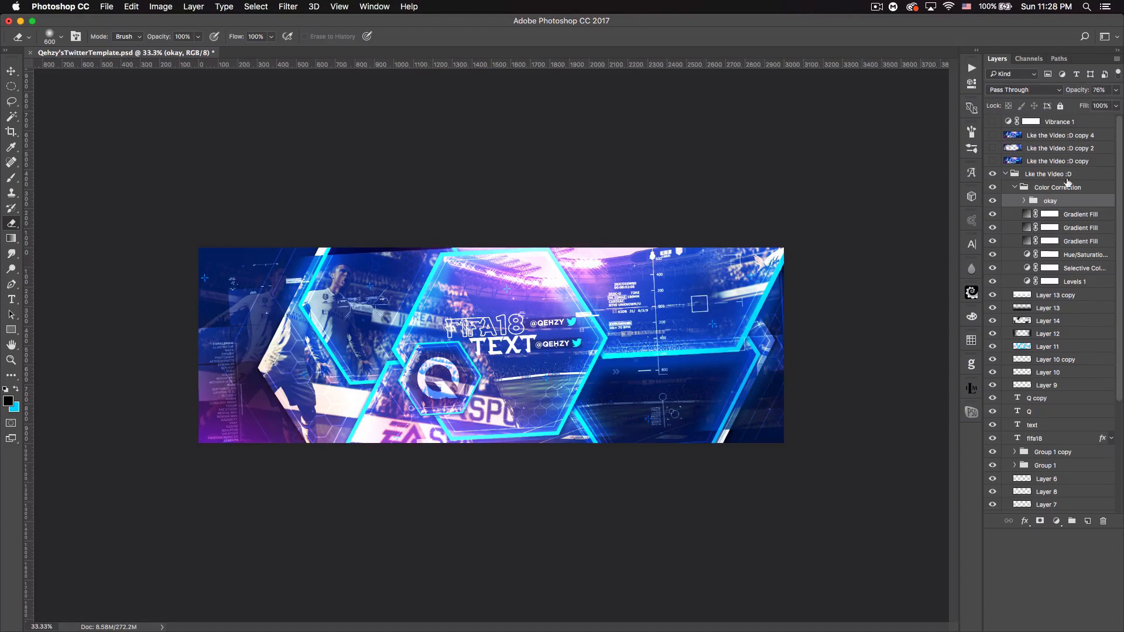
# - Examine the gradient, style and scale settings of the uppermost and lowest Gradient Fill layers in the Color Correction group
pyautogui.doubleClick(1028, 214)
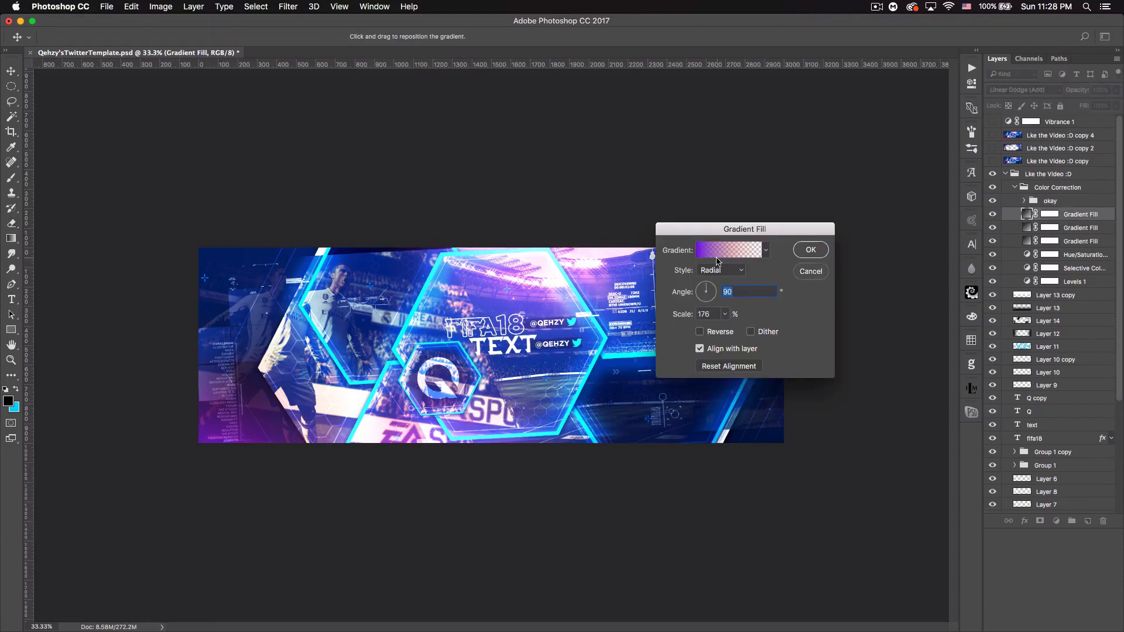
pyautogui.click(811, 250)
pyautogui.press('e')
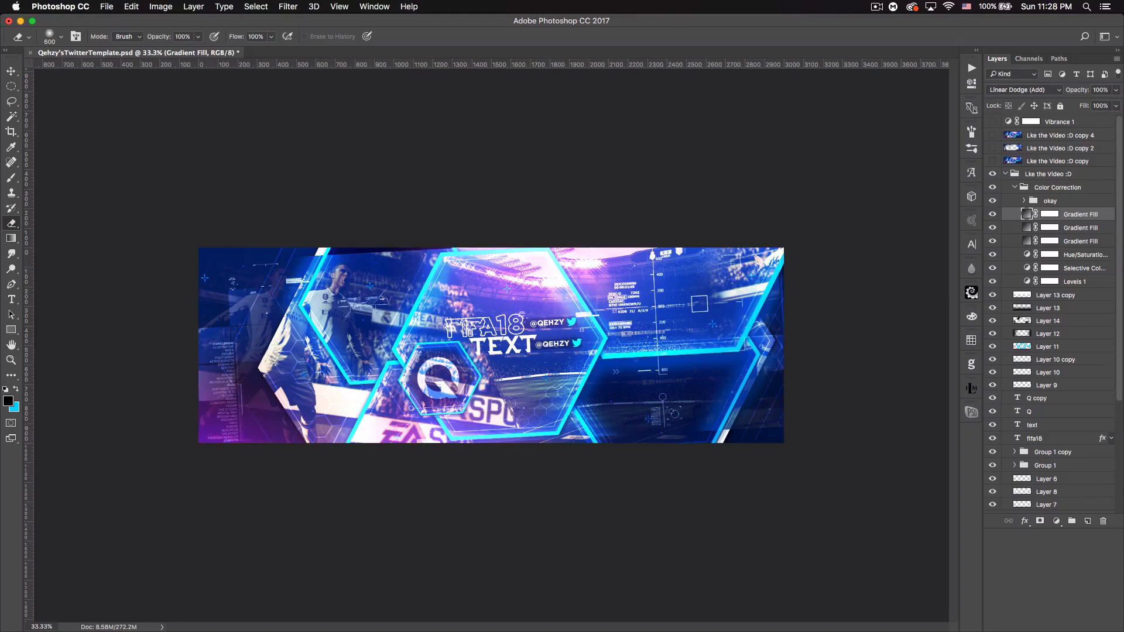
pyautogui.press('b')
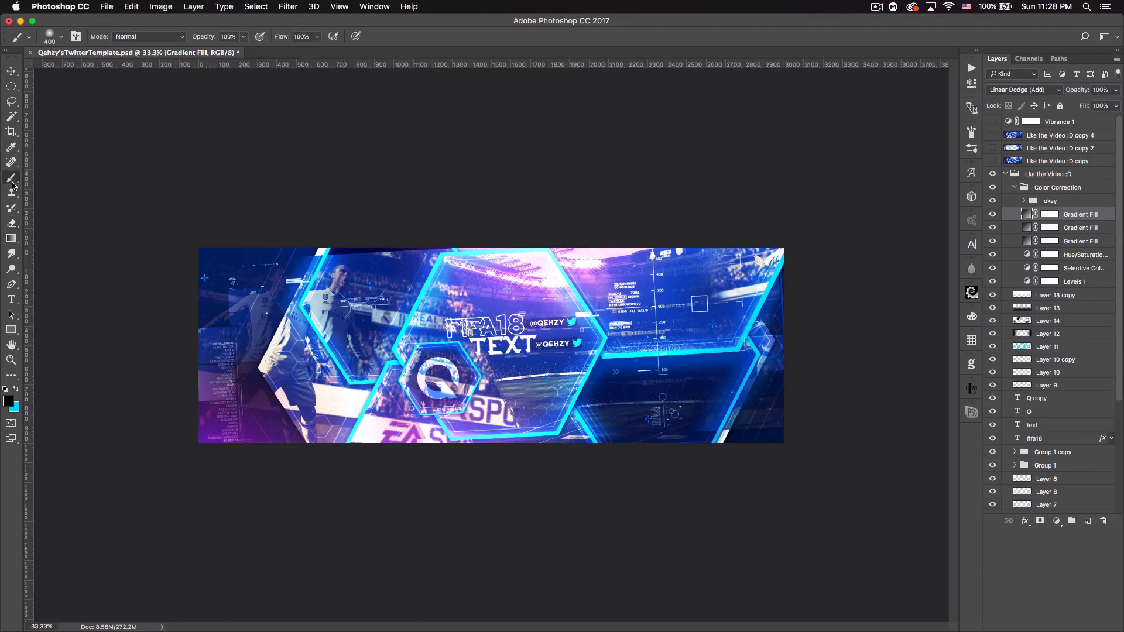
pyautogui.doubleClick(1028, 242)
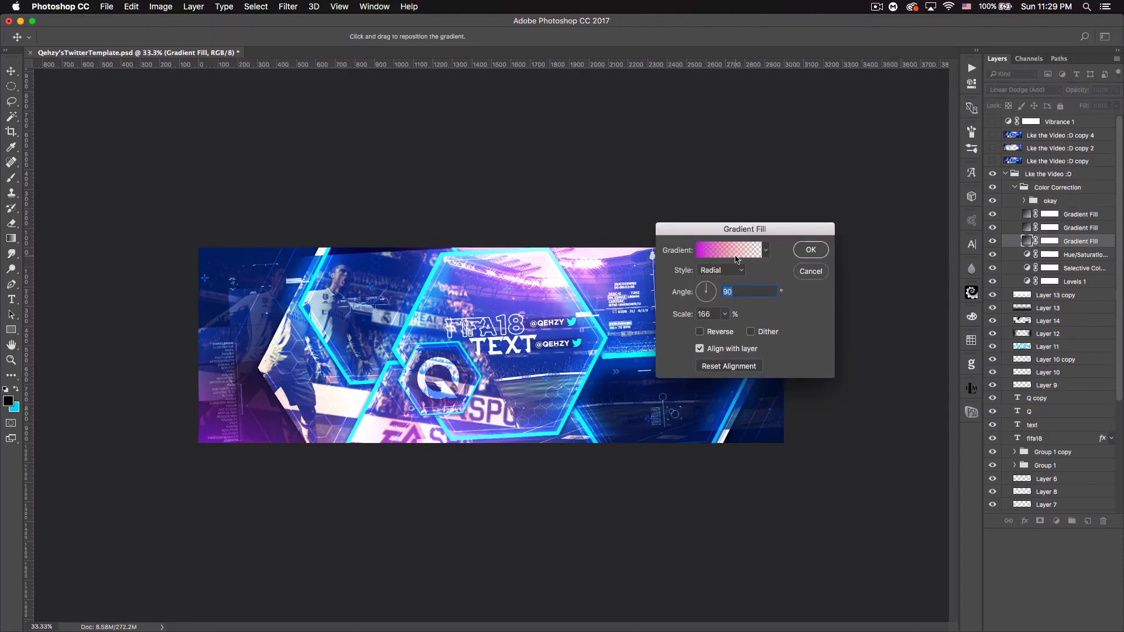
pyautogui.click(823, 250)
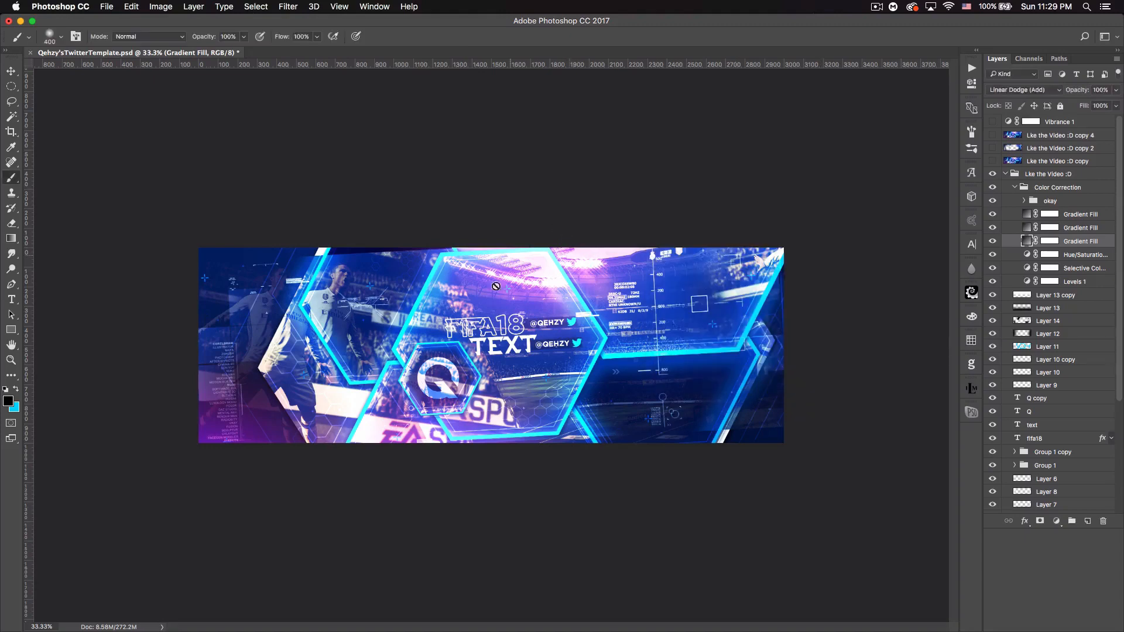
pyautogui.click(1099, 228)
pyautogui.click(1094, 216)
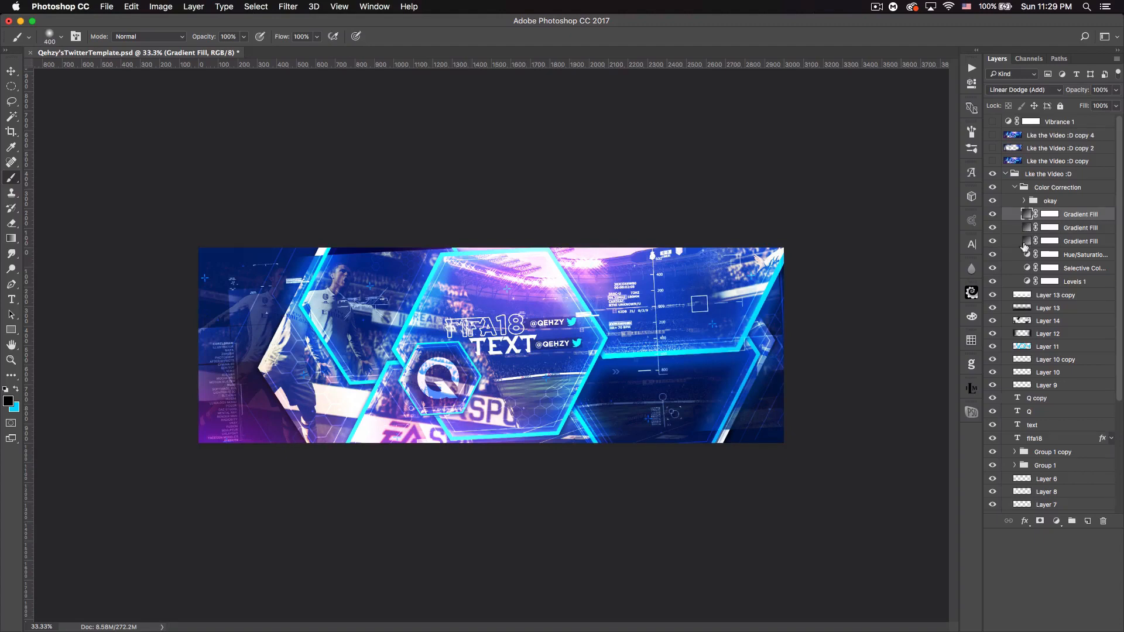
# - Examine the settings of the Hue/Saturation, Selective Color (Cyans) and Levels 1 adjustments in the Color Correction group
pyautogui.doubleClick(1029, 255)
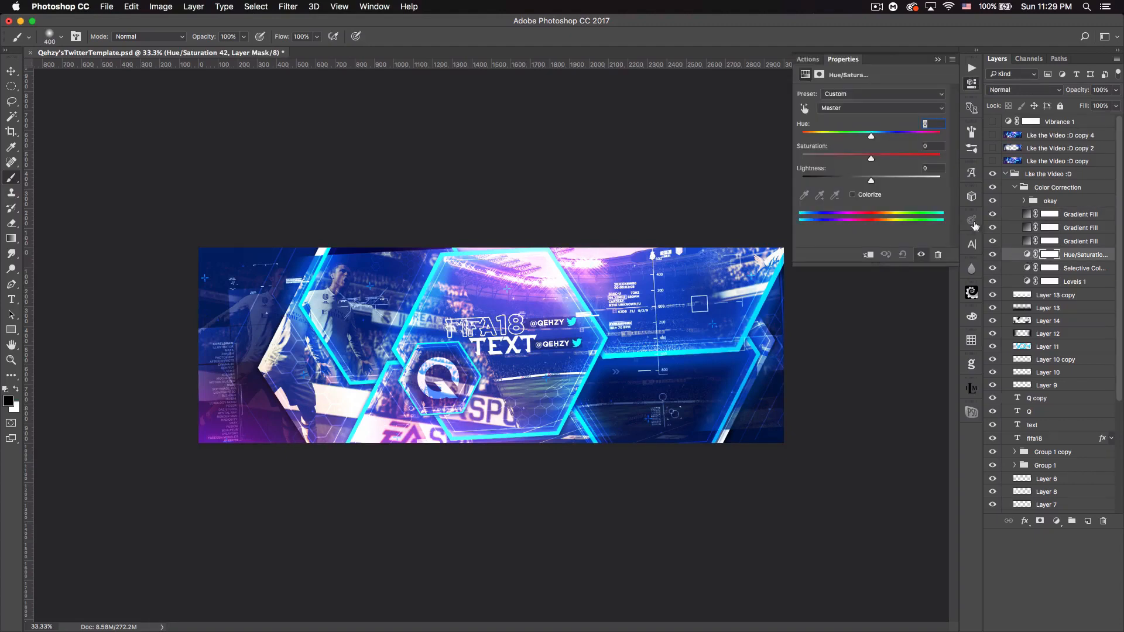
pyautogui.click(938, 59)
pyautogui.doubleClick(1029, 268)
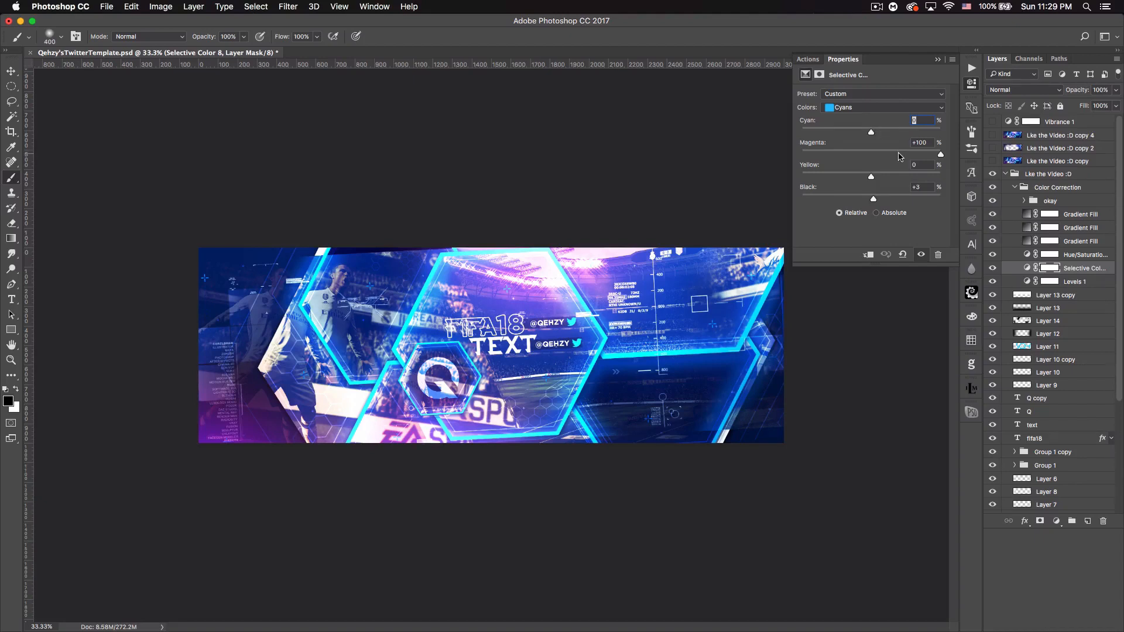
pyautogui.click(869, 109)
pyautogui.click(869, 113)
pyautogui.click(845, 111)
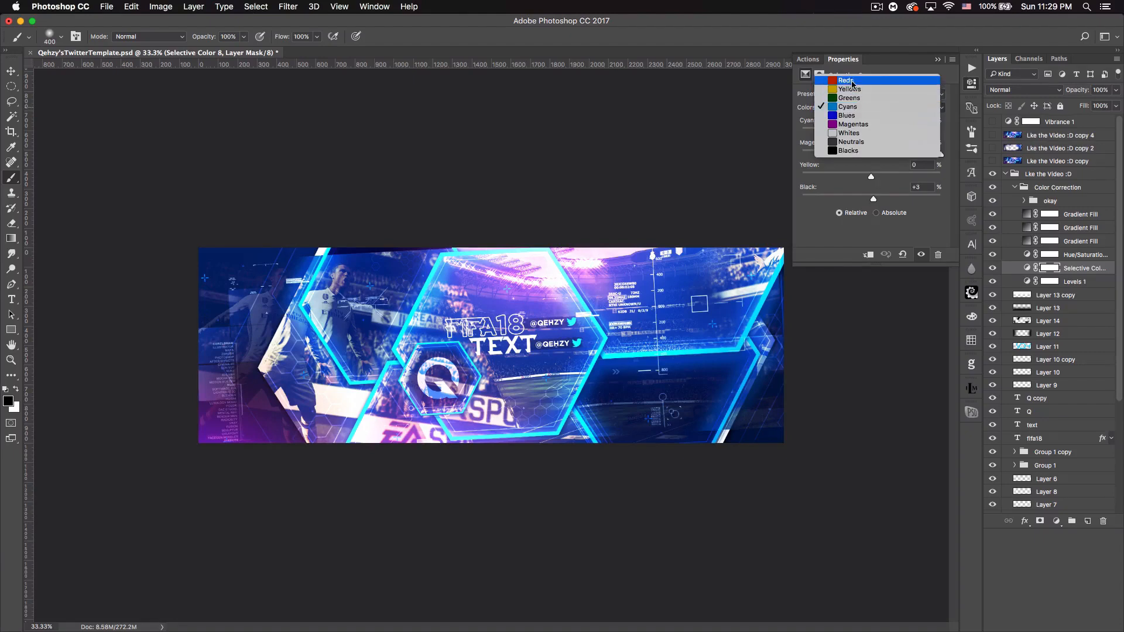
pyautogui.click(858, 107)
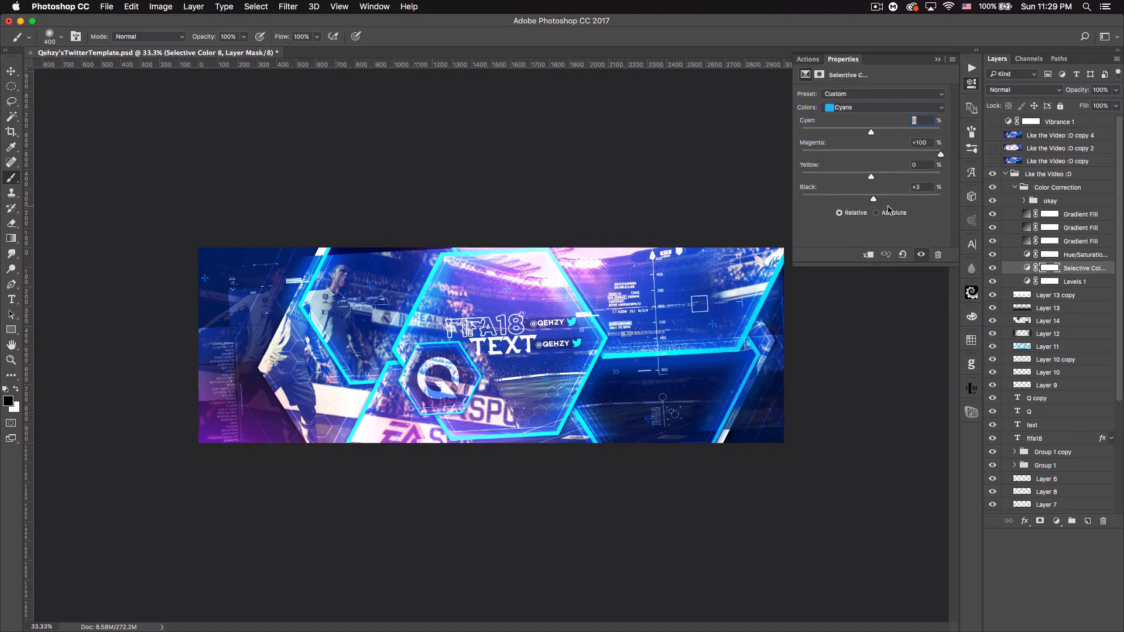
pyautogui.click(938, 59)
pyautogui.doubleClick(1027, 281)
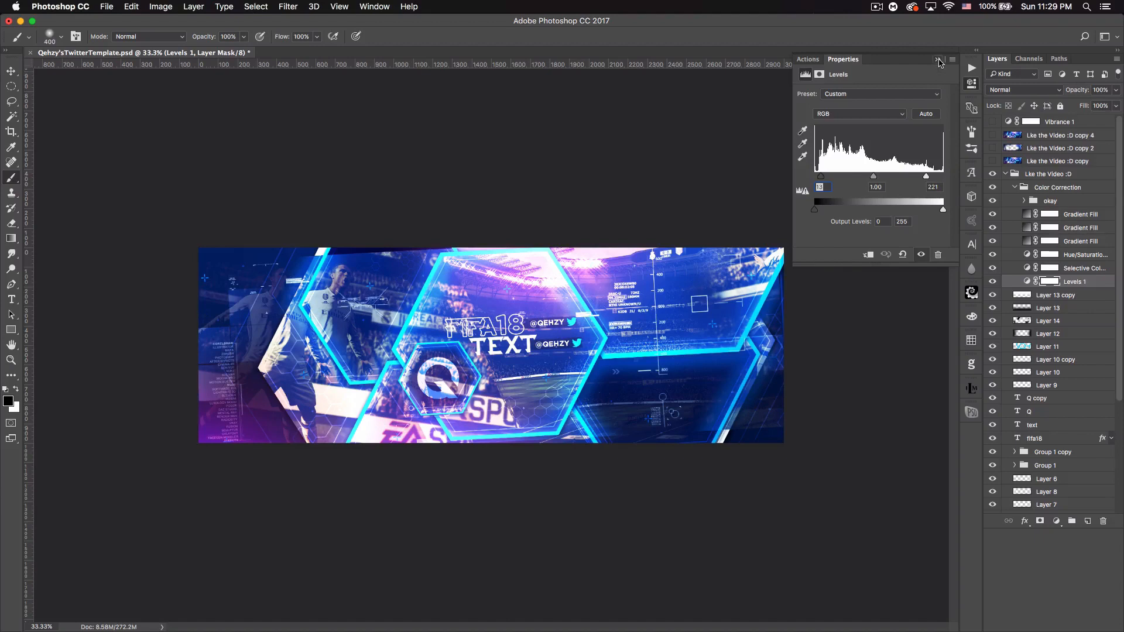
pyautogui.click(938, 60)
# - Collapse the Lke the Video :D group and show the three flattened header copies above it
pyautogui.click(1007, 176)
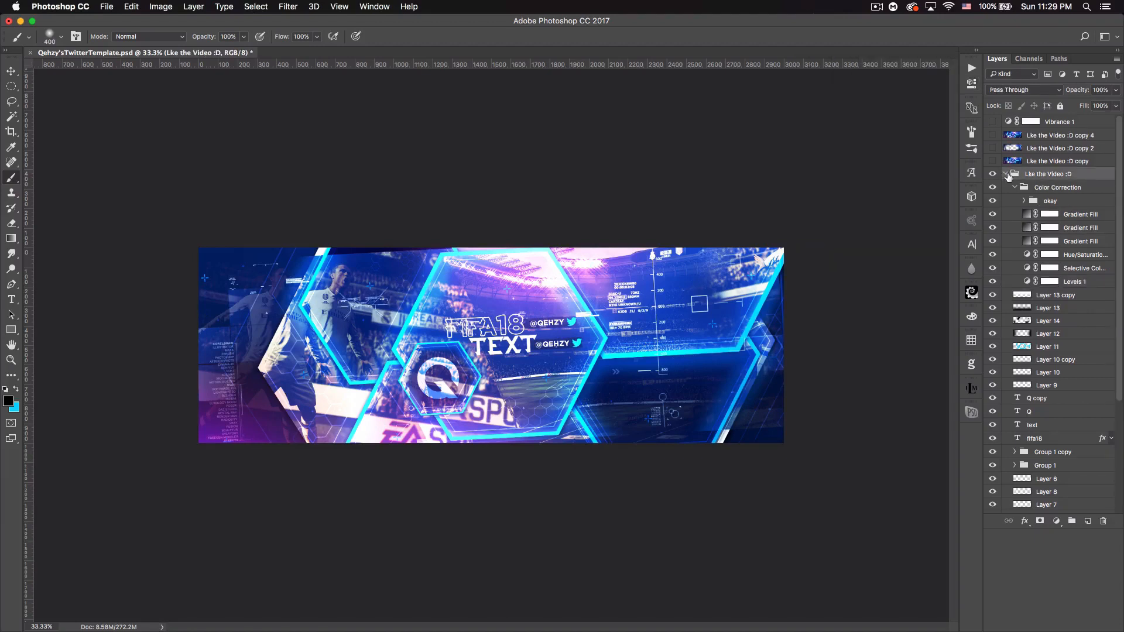
pyautogui.click(1007, 174)
pyautogui.moveTo(992, 161); pyautogui.dragTo(992, 139)
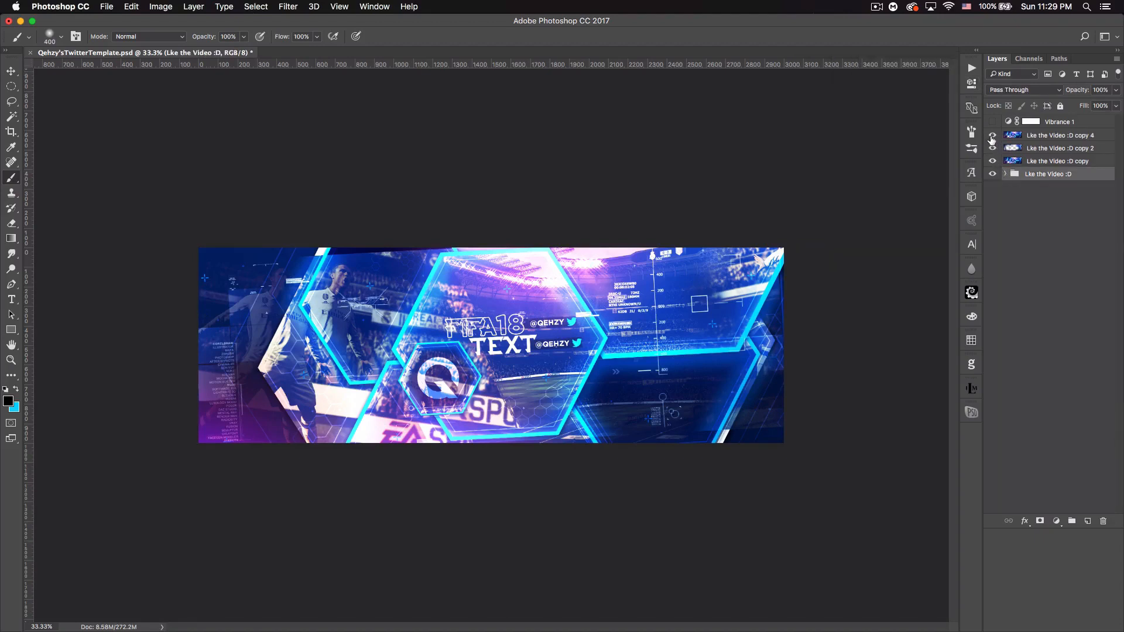